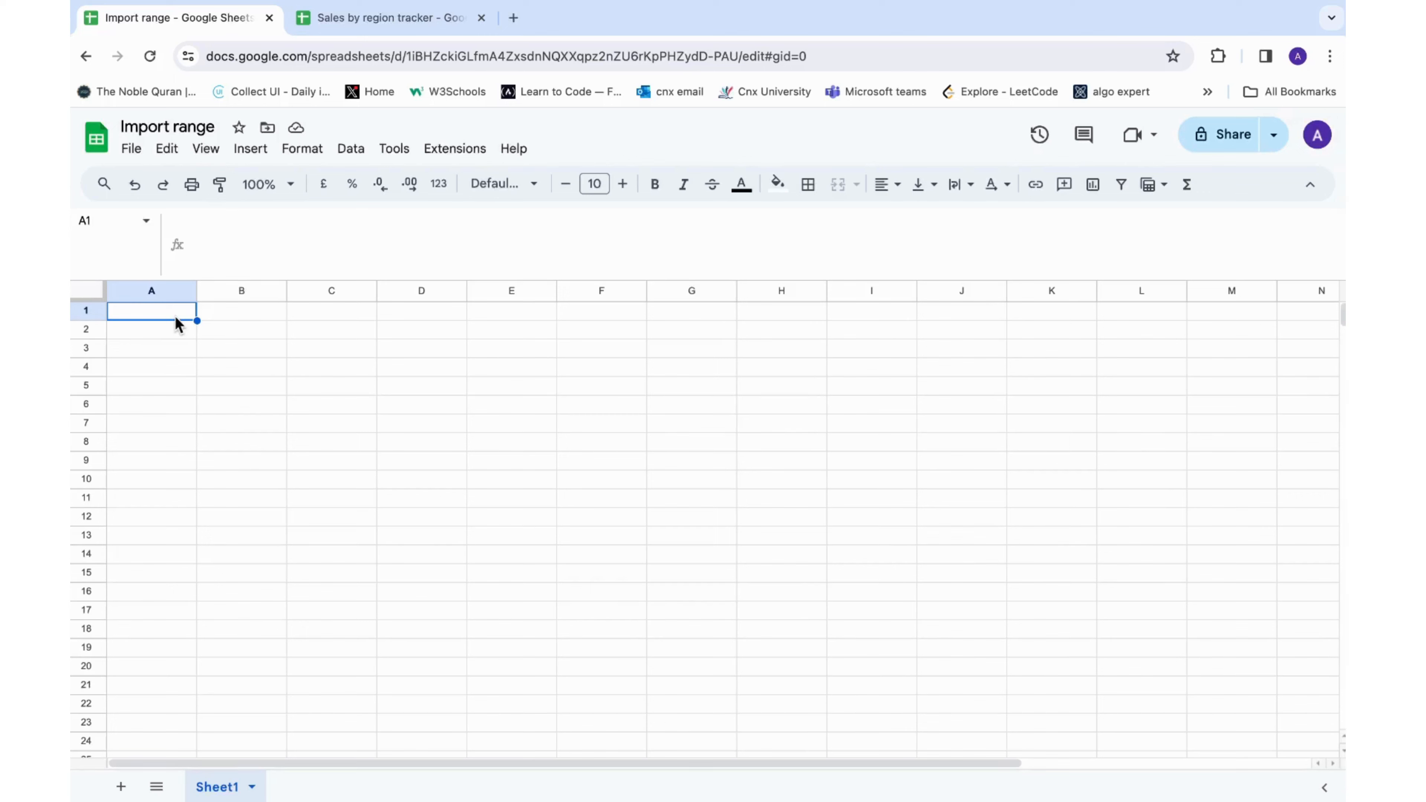
# Start an IMPORTRANGE formula in cell A1 and expand its syntax help with the example.
pyautogui.write('=import')
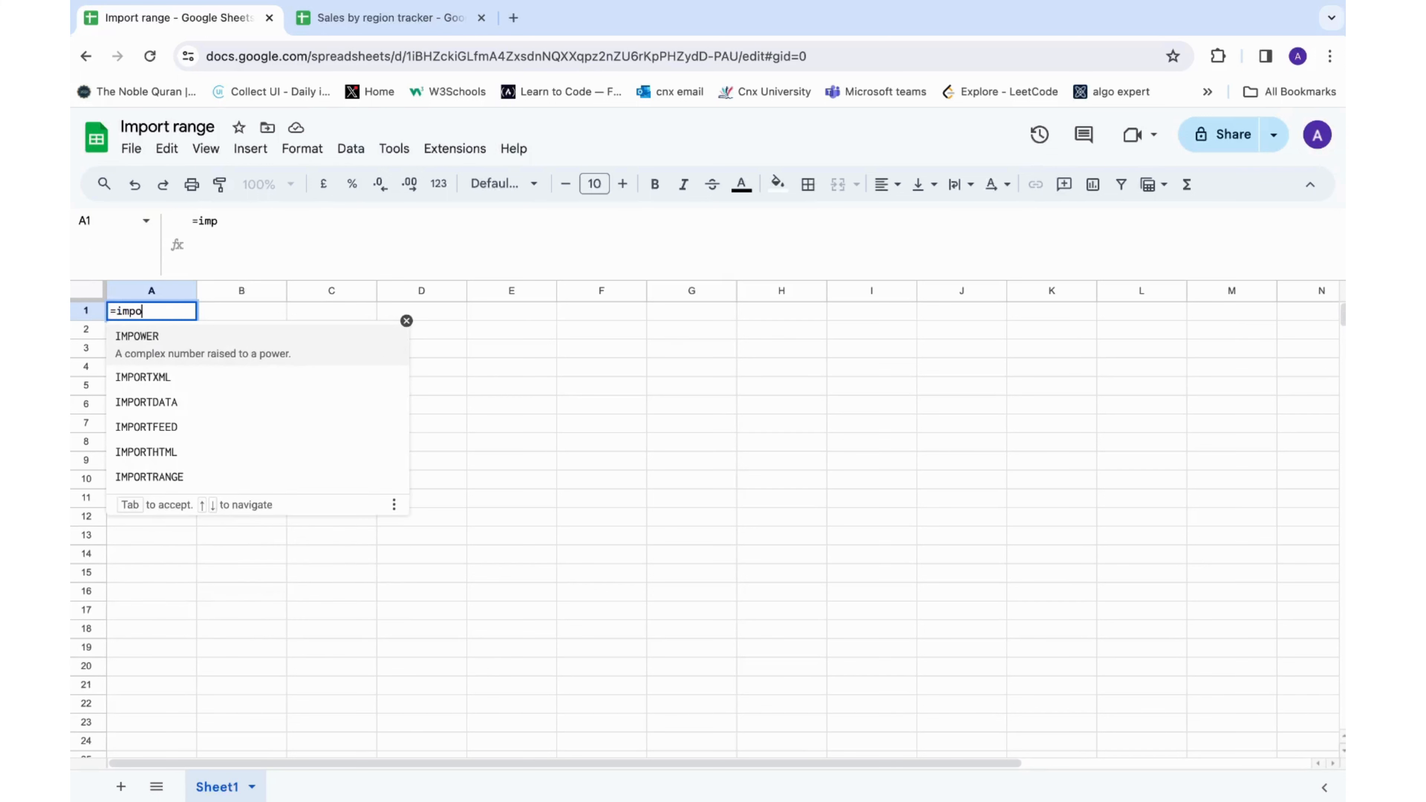
pyautogui.press('Down')
pyautogui.press('Down')
pyautogui.press('Down')
pyautogui.press('Down')
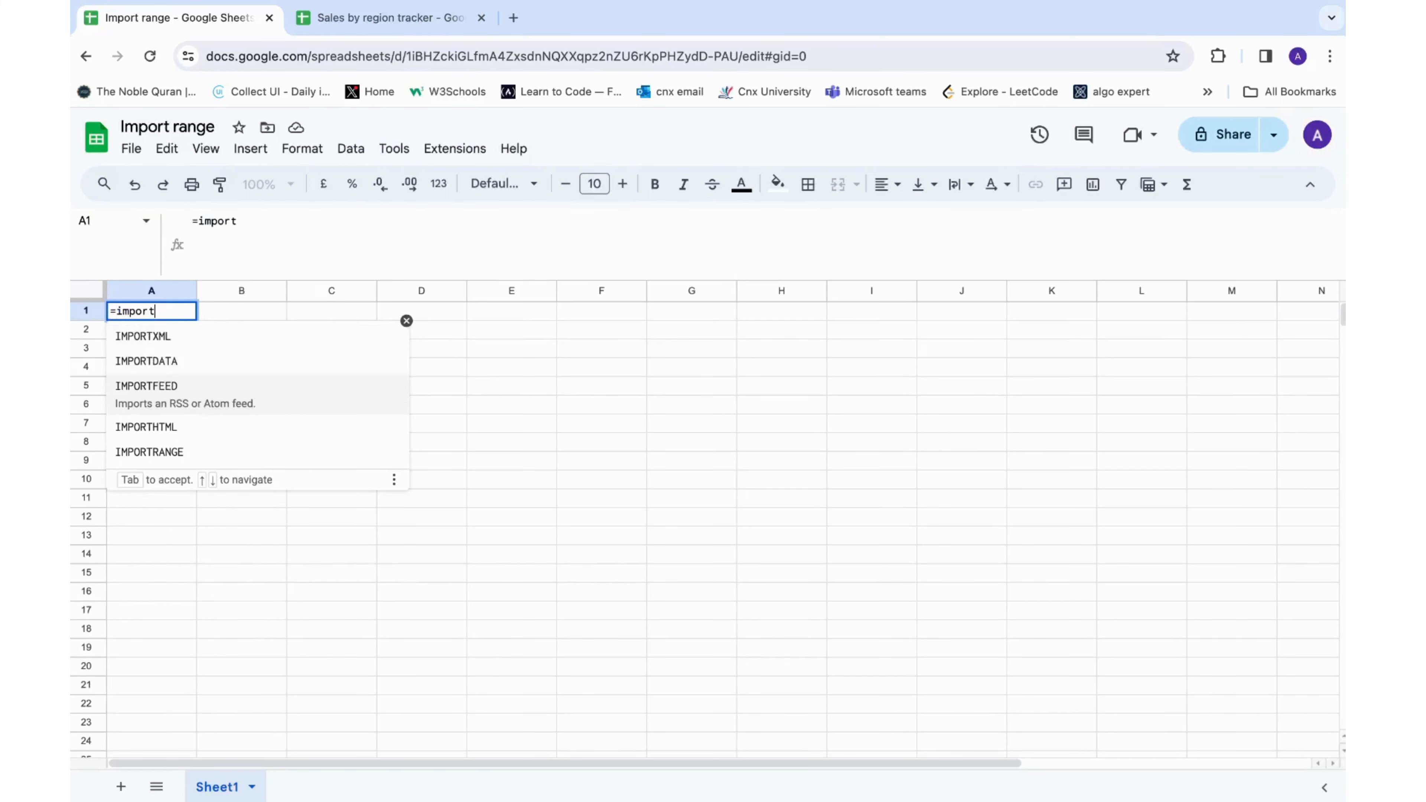
pyautogui.press('Tab')
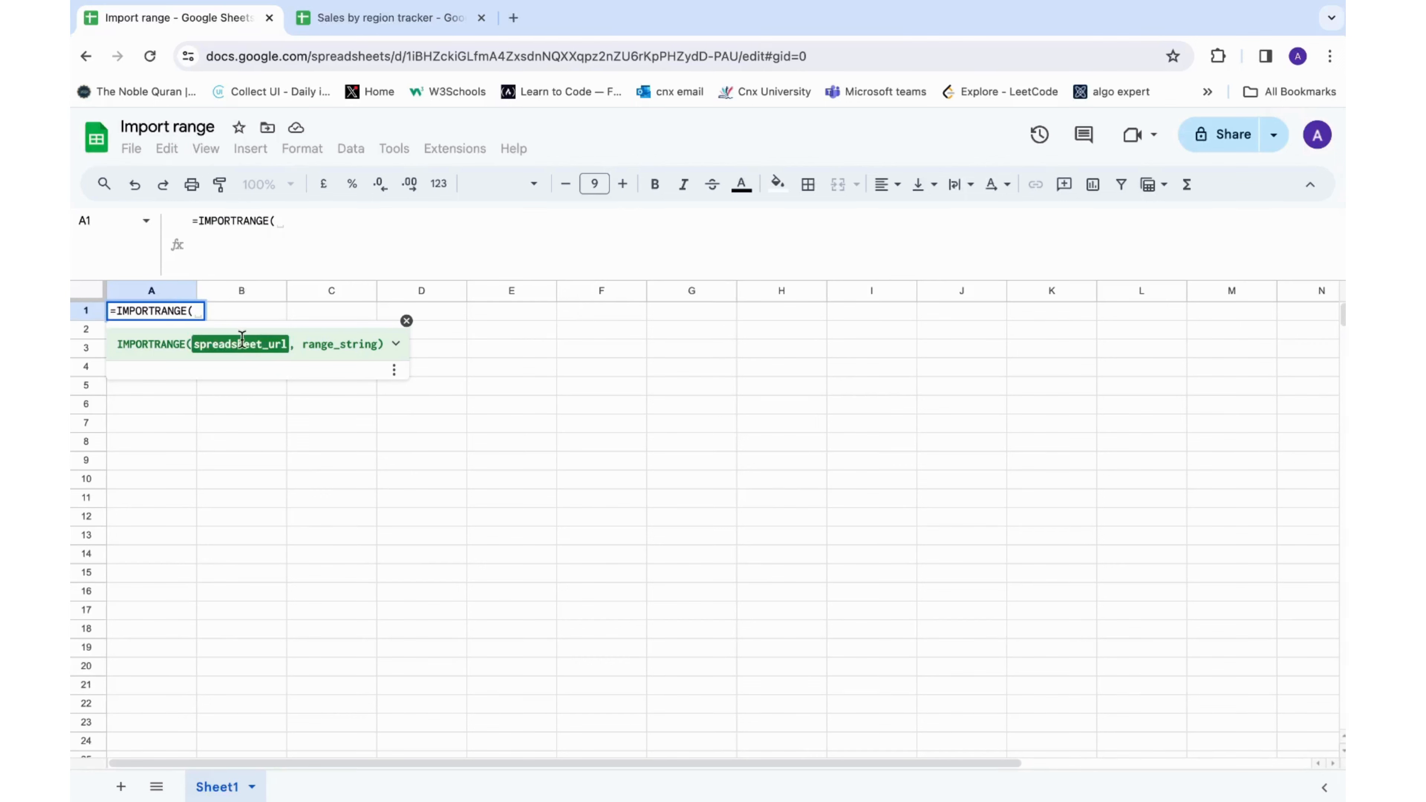
pyautogui.click(396, 344)
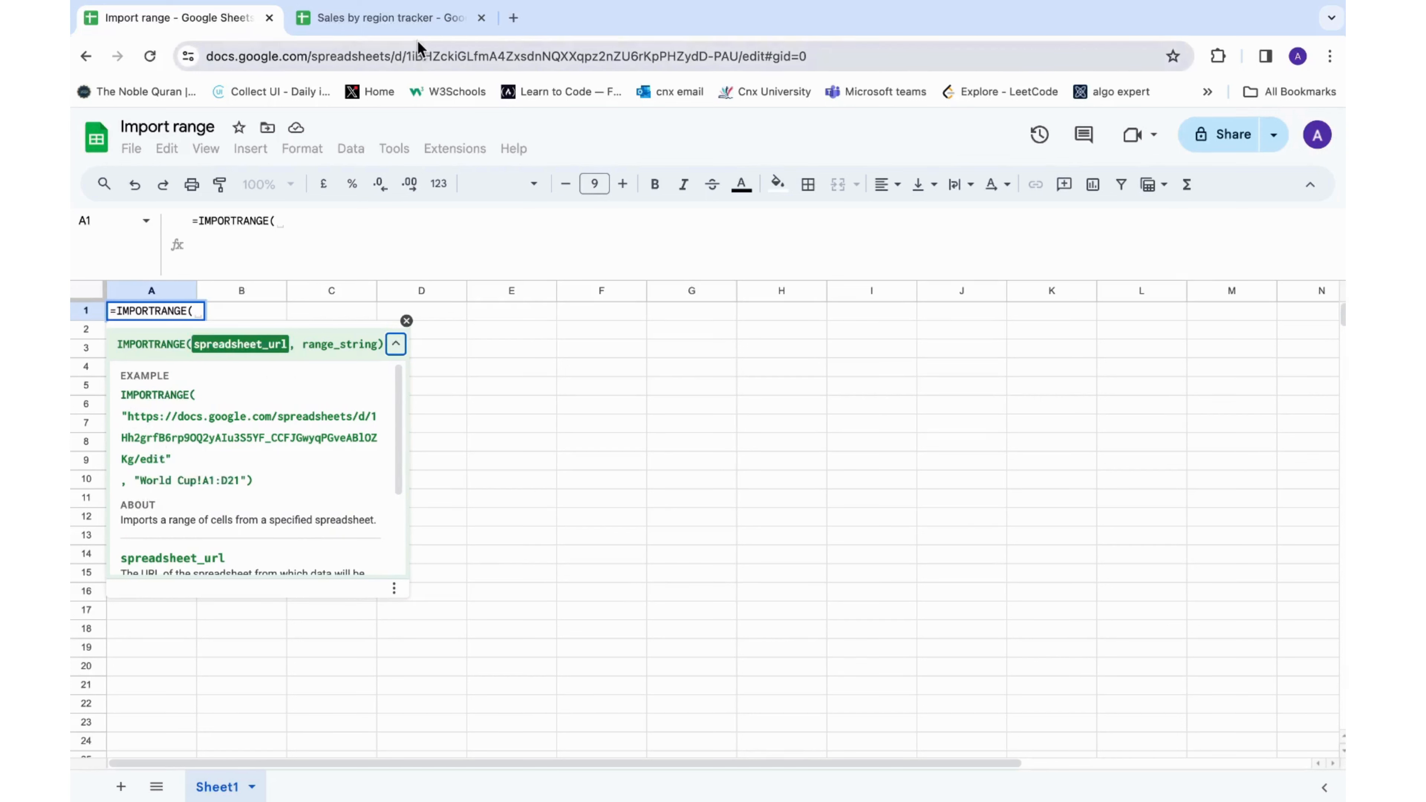
# Copy the full web address of the Sales by region tracker spreadsheet.
pyautogui.click(401, 23)
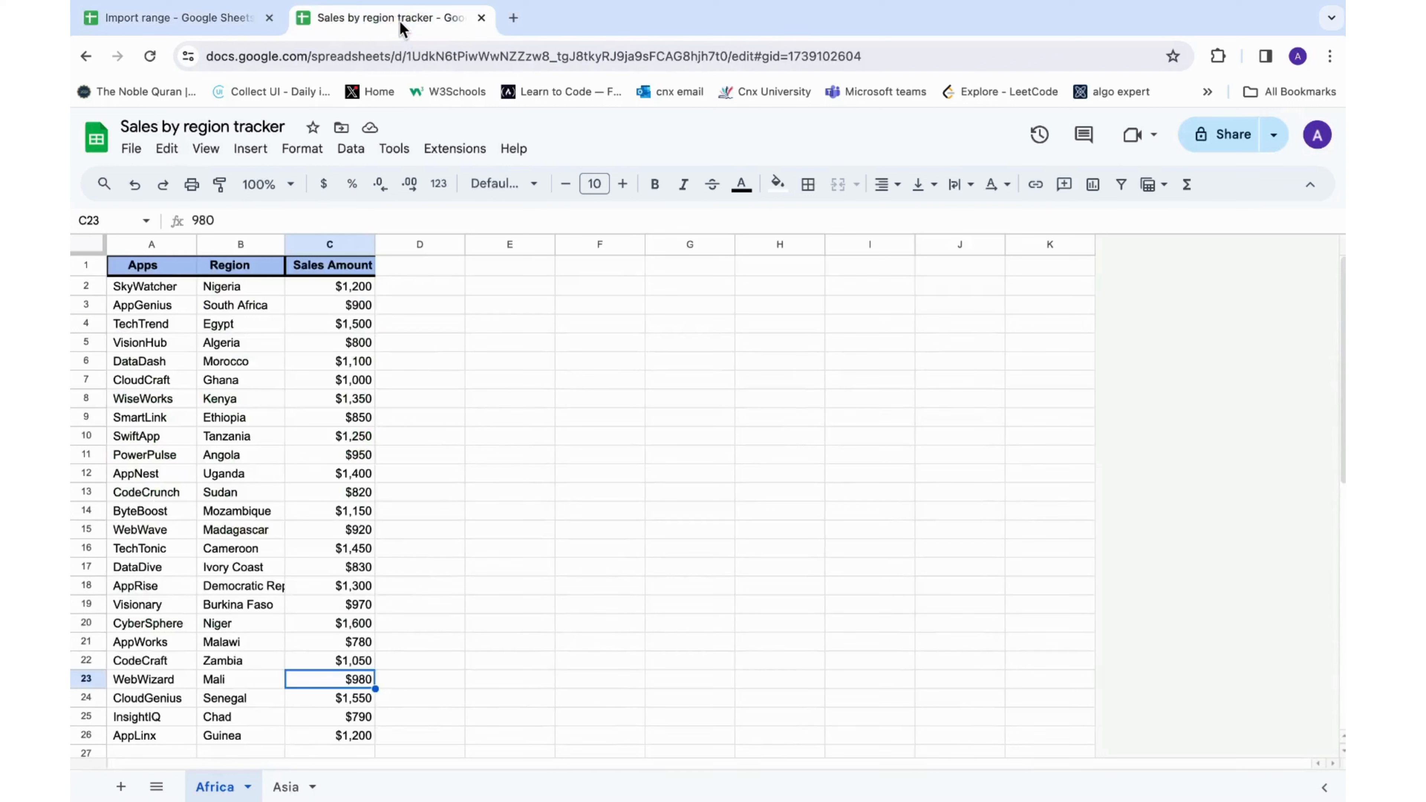
pyautogui.click(381, 54)
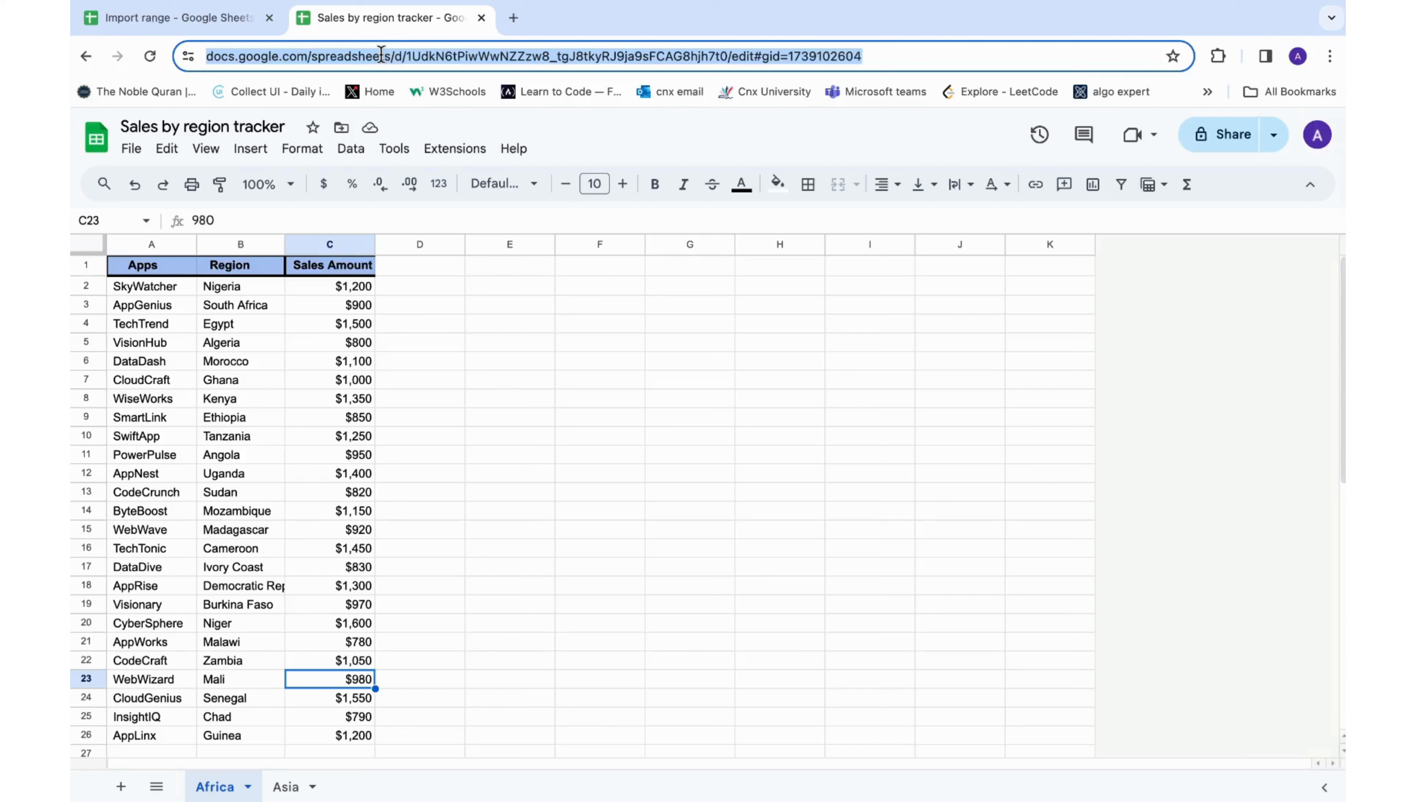
pyautogui.click(750, 55)
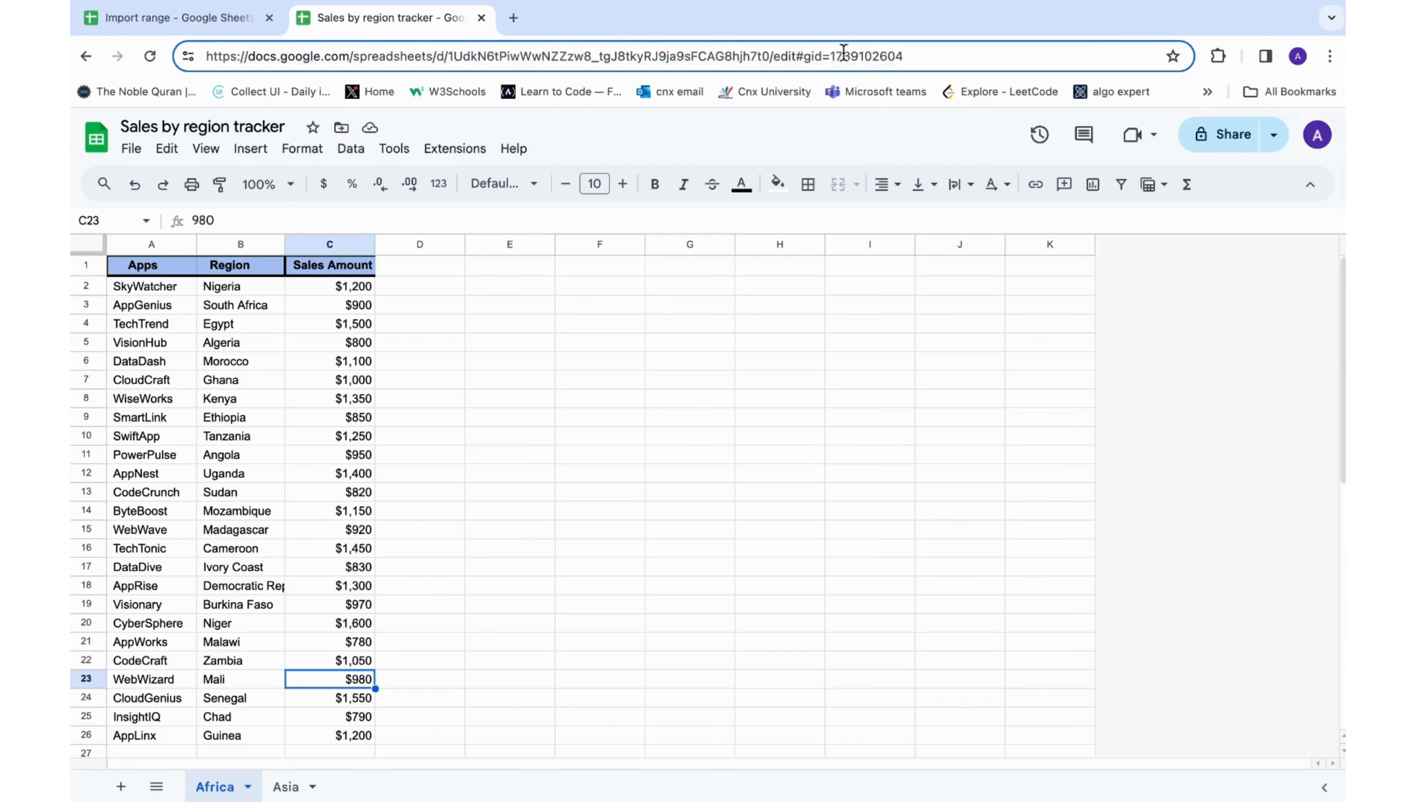
pyautogui.moveTo(774, 57); pyautogui.dragTo(766, 56)
pyautogui.click(928, 56)
pyautogui.press('super+a')
pyautogui.hotkey('ctrl', 'c')
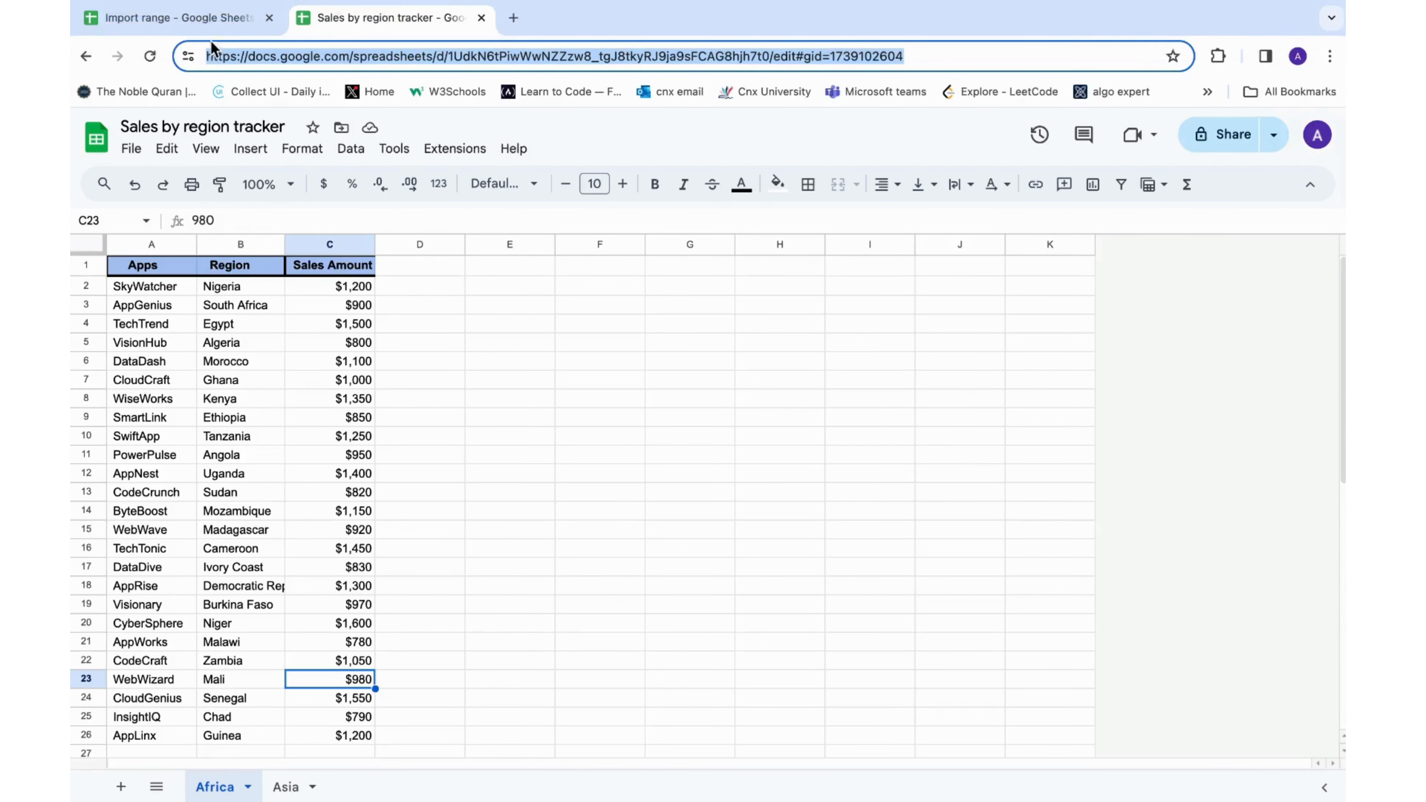
# Insert the copied spreadsheet URL in quotation marks as the first IMPORTRANGE argument in A1, followed by a comma.
pyautogui.click(185, 18)
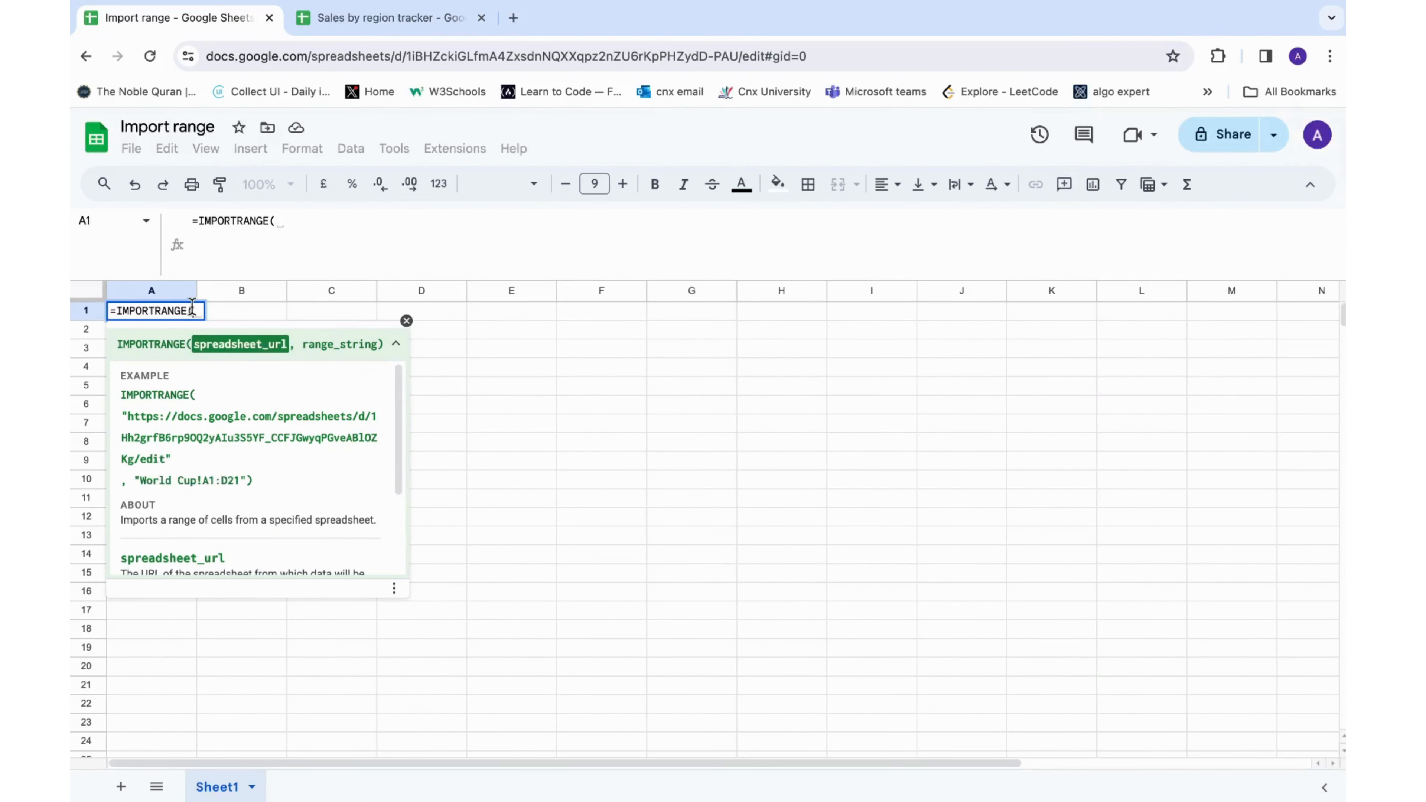
pyautogui.write('""')
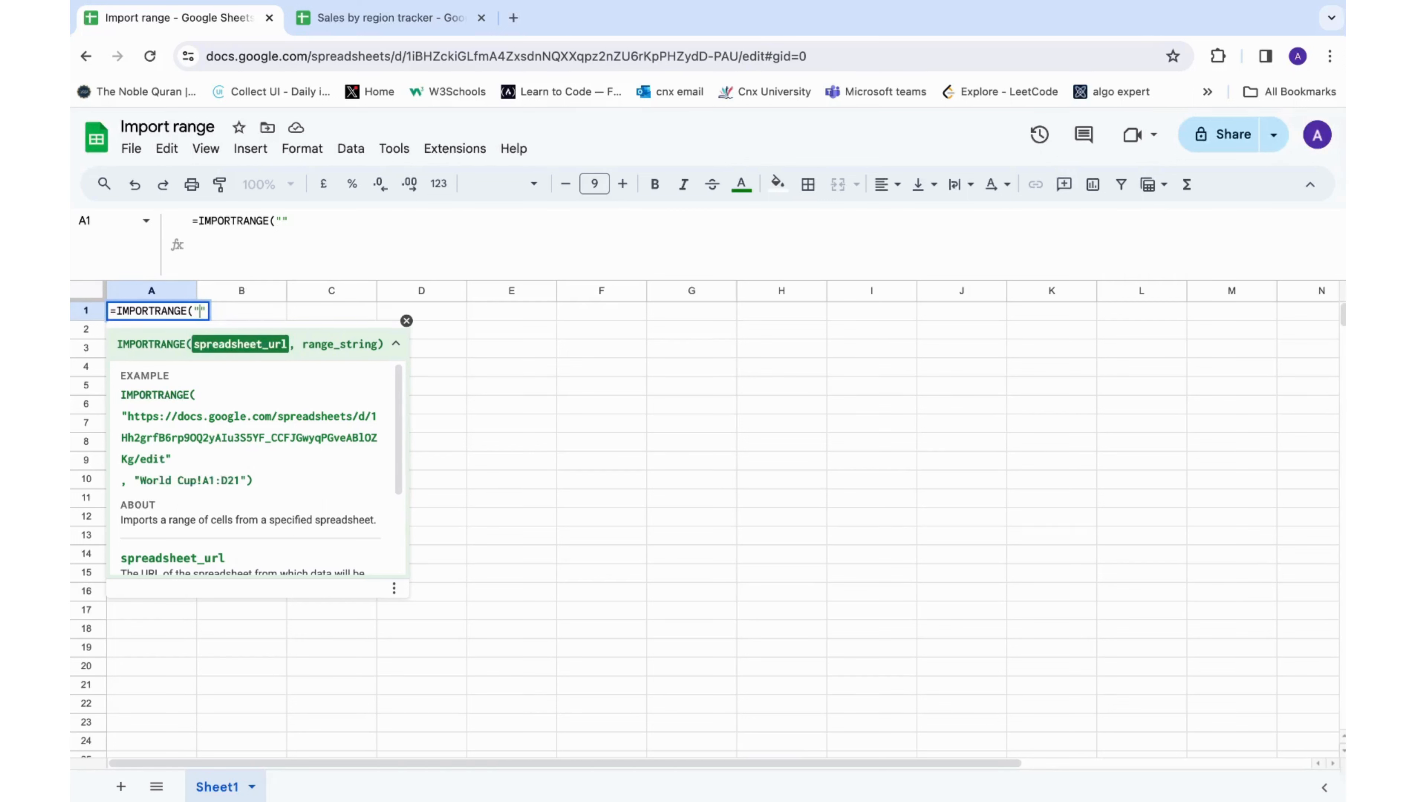
pyautogui.hotkey('ctrl', 'v')
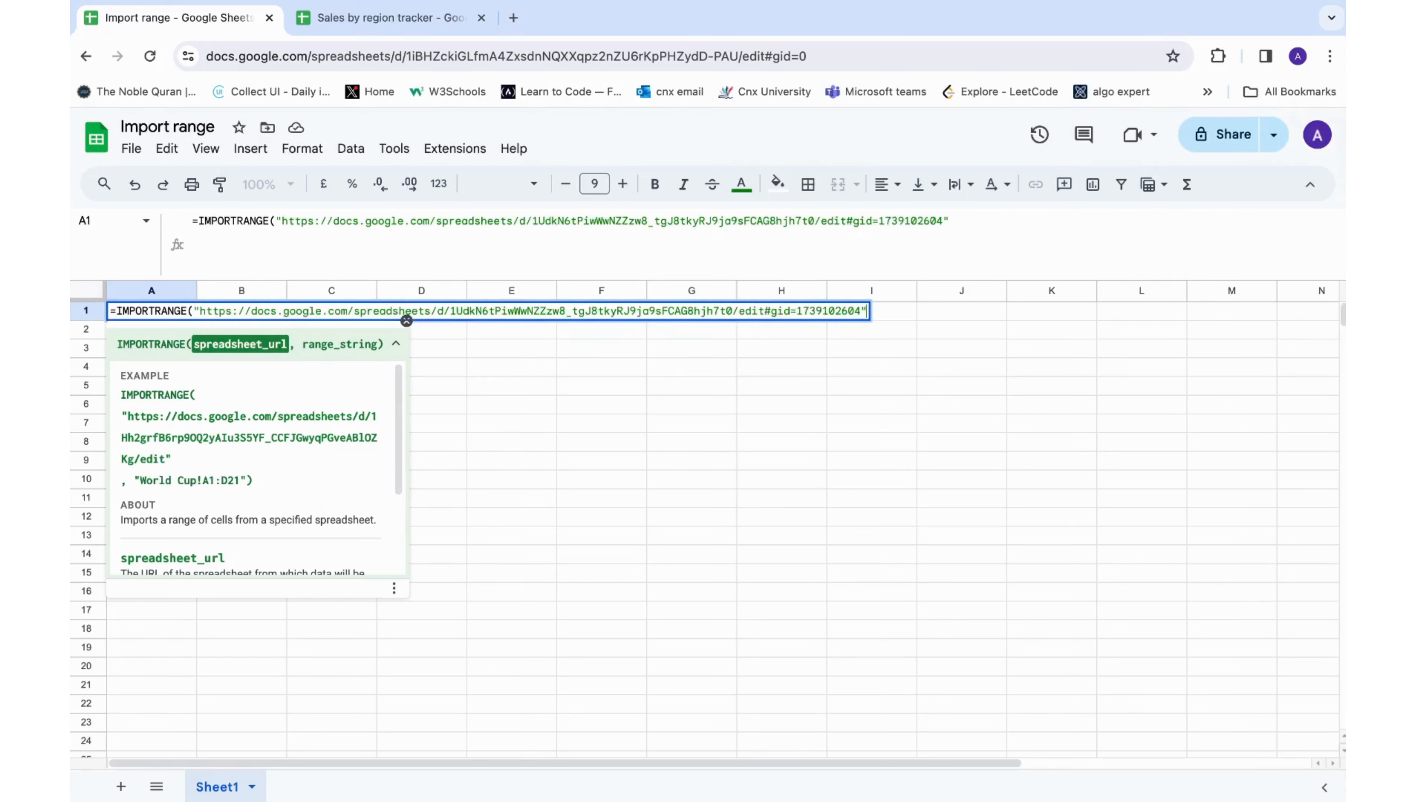
pyautogui.write(',')
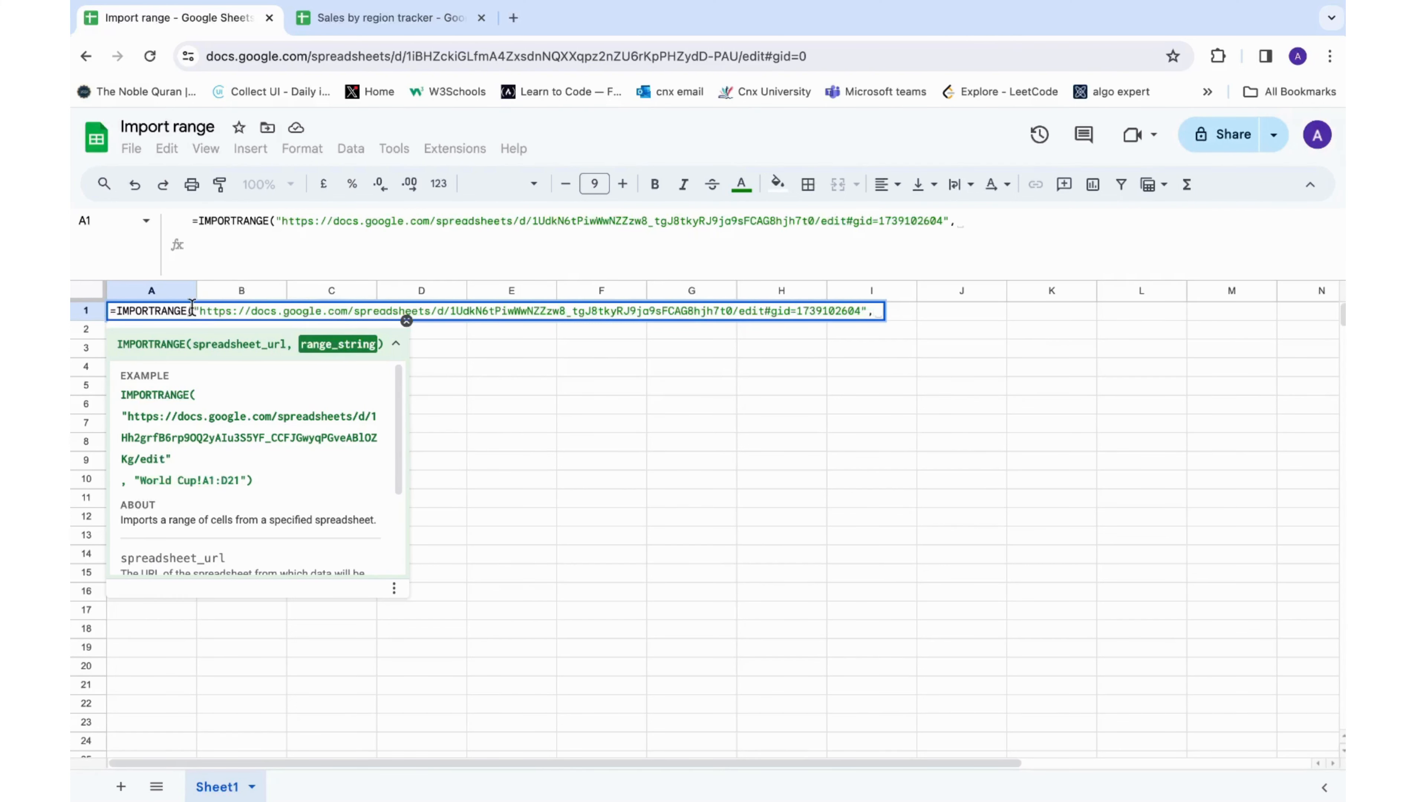
# Check the data extent on the tracker's Africa sheet and complete the A1 formula with the range "Africa!A1:C26".
pyautogui.click(370, 21)
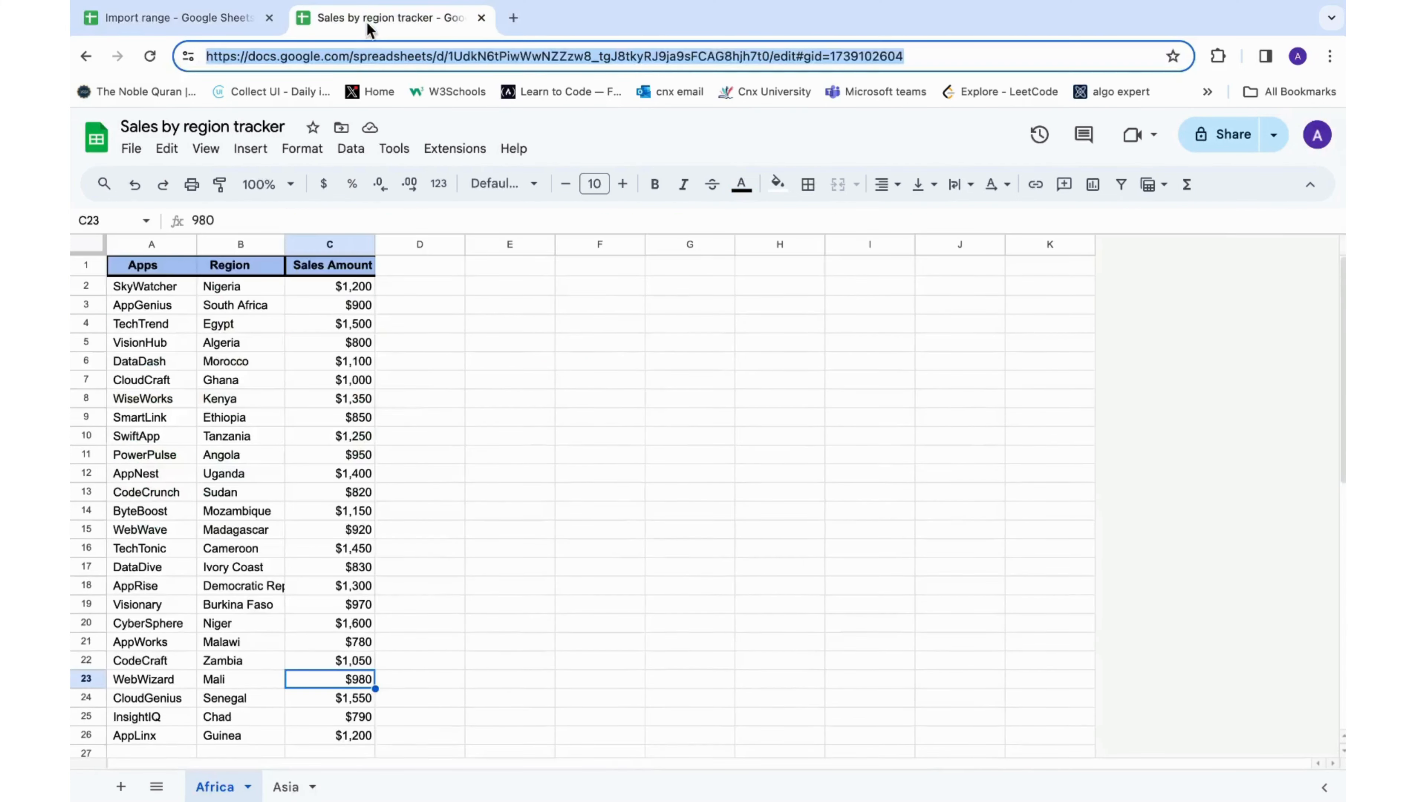
pyautogui.click(334, 478)
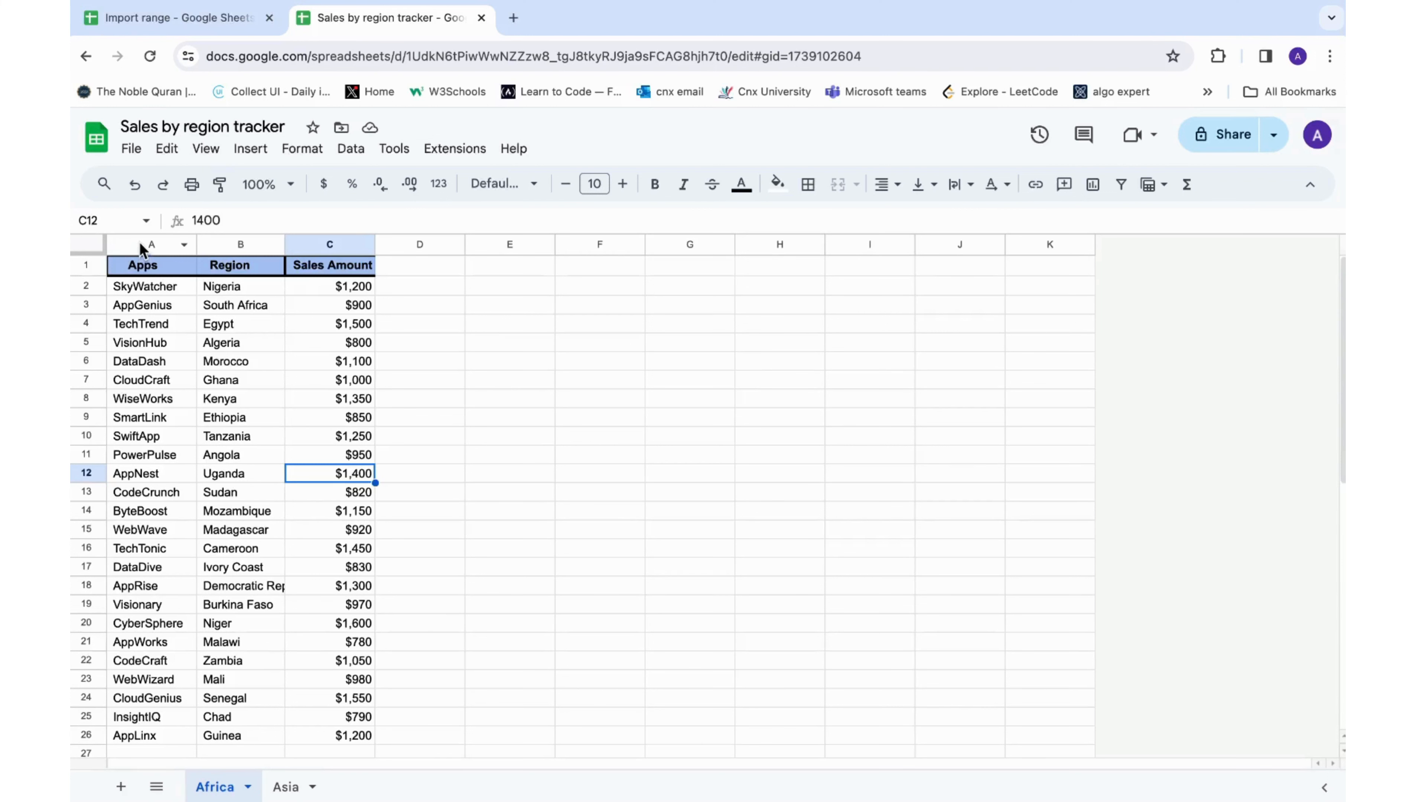
pyautogui.scroll(-3, 309, 426)
pyautogui.scroll(-5, 309, 425)
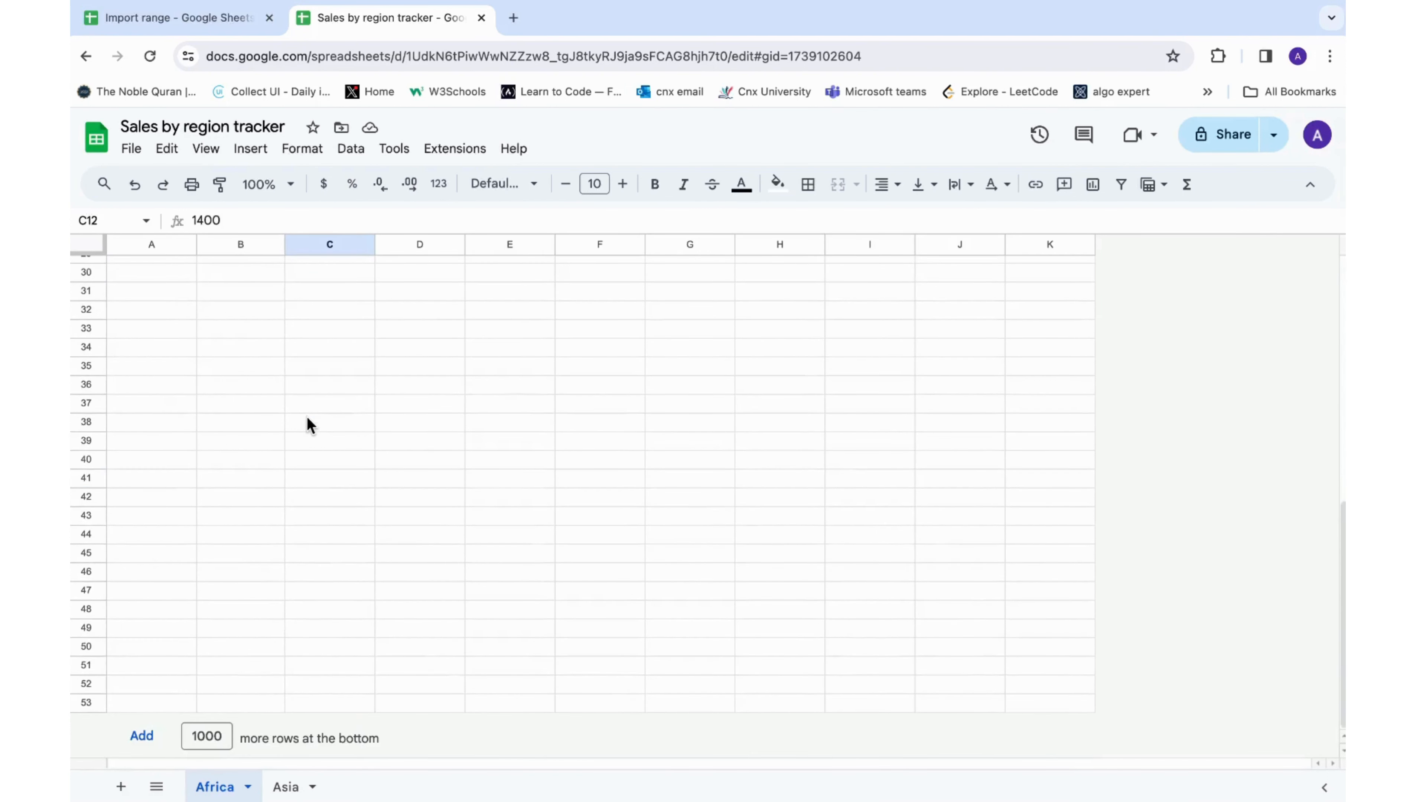
pyautogui.scroll(5, 305, 424)
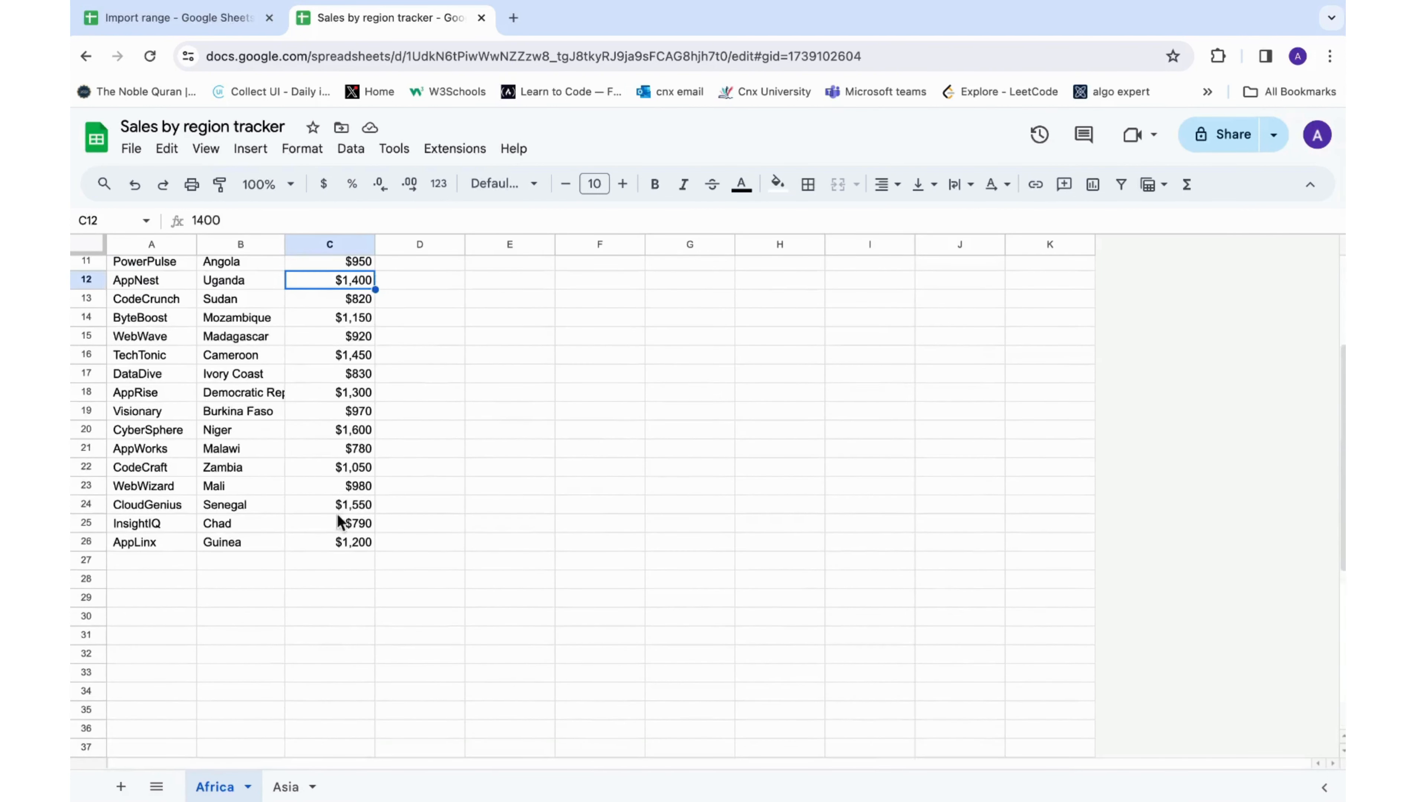
pyautogui.click(182, 19)
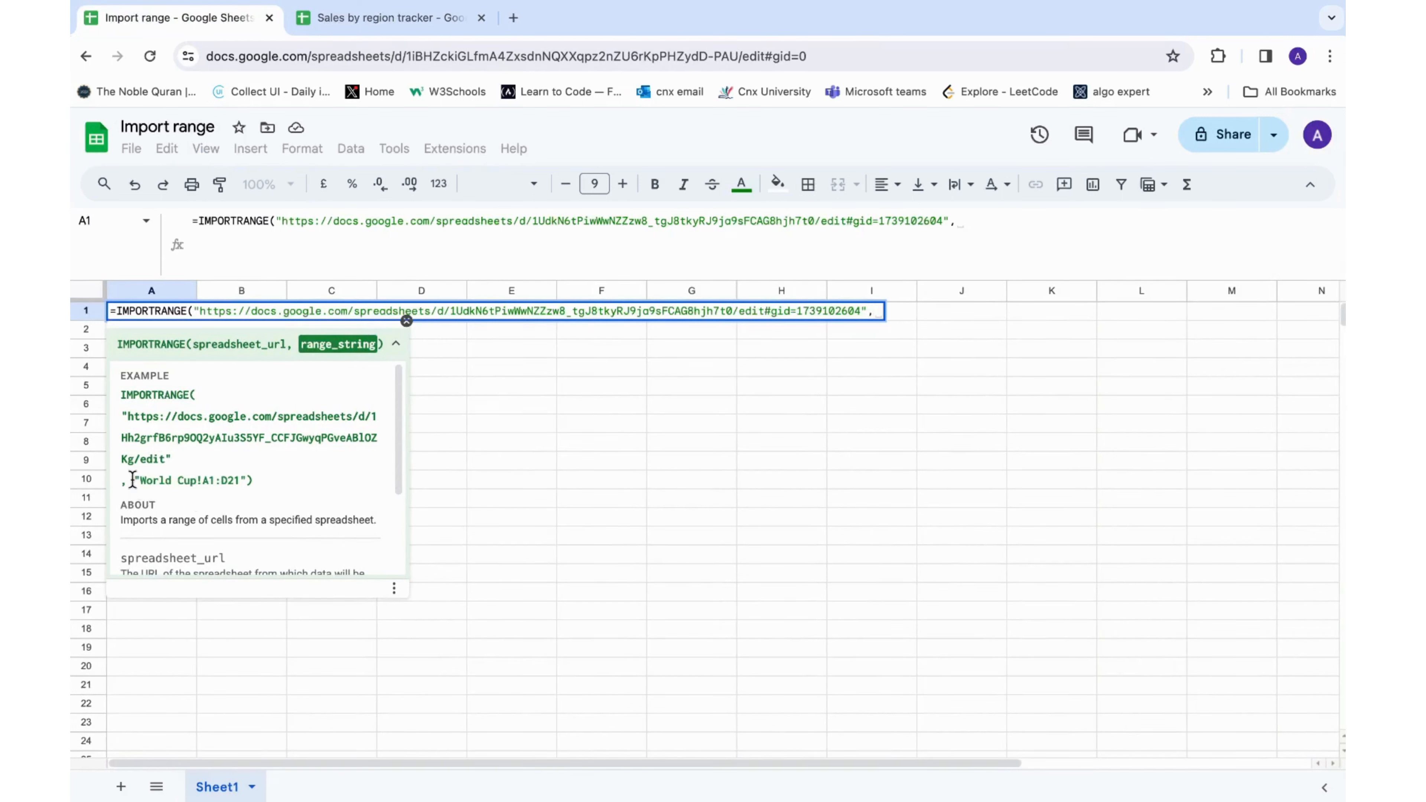
pyautogui.moveTo(132, 479); pyautogui.dragTo(241, 480)
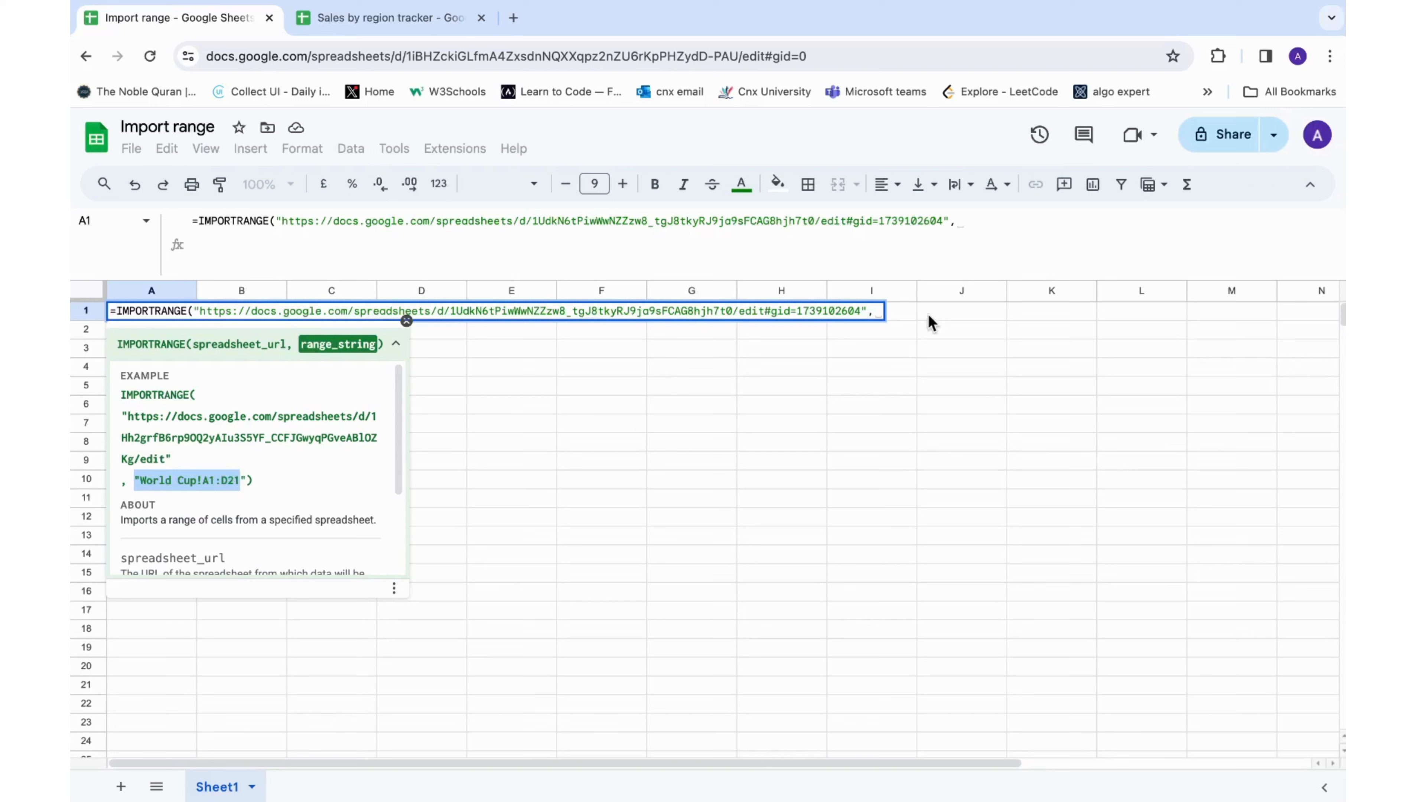
pyautogui.click(871, 311)
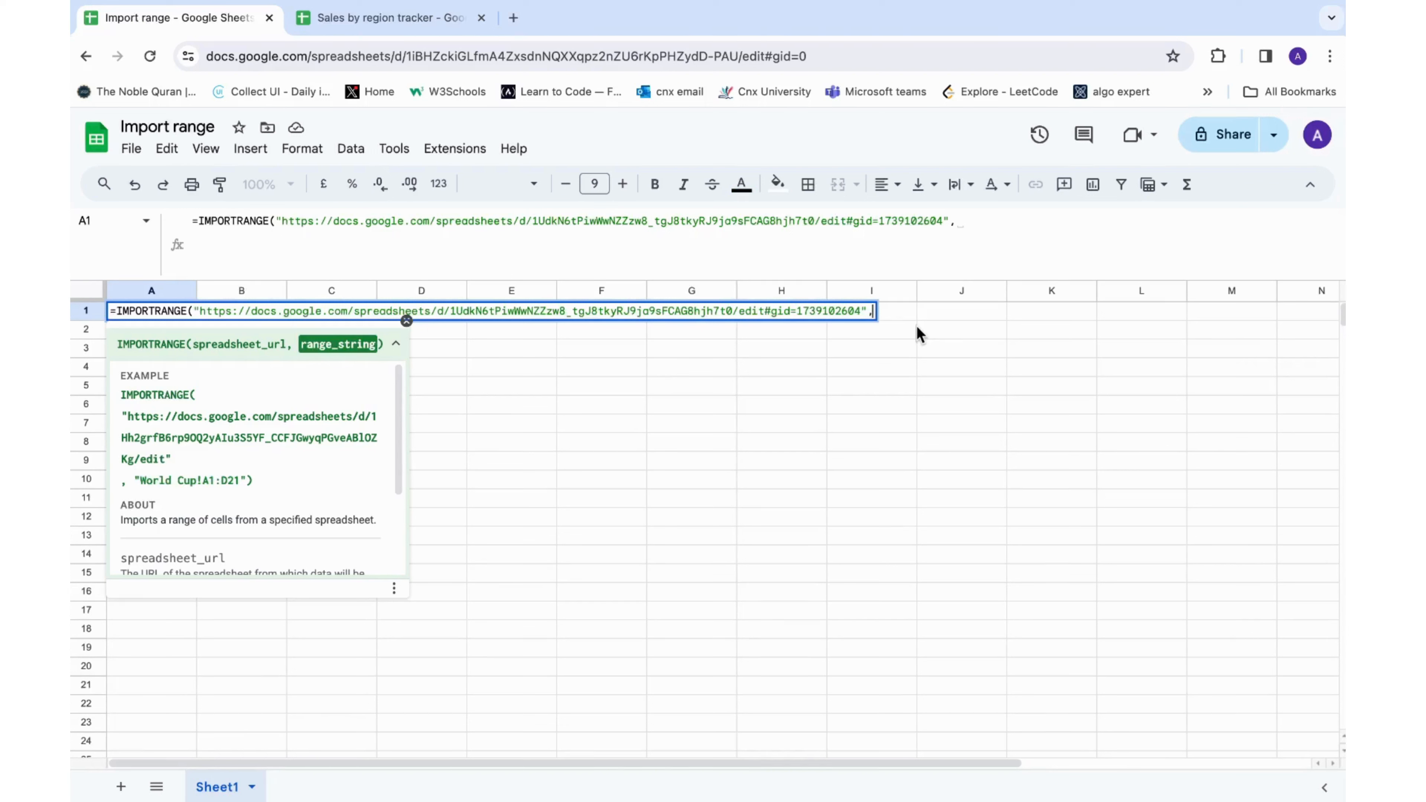
pyautogui.write('","Africa')
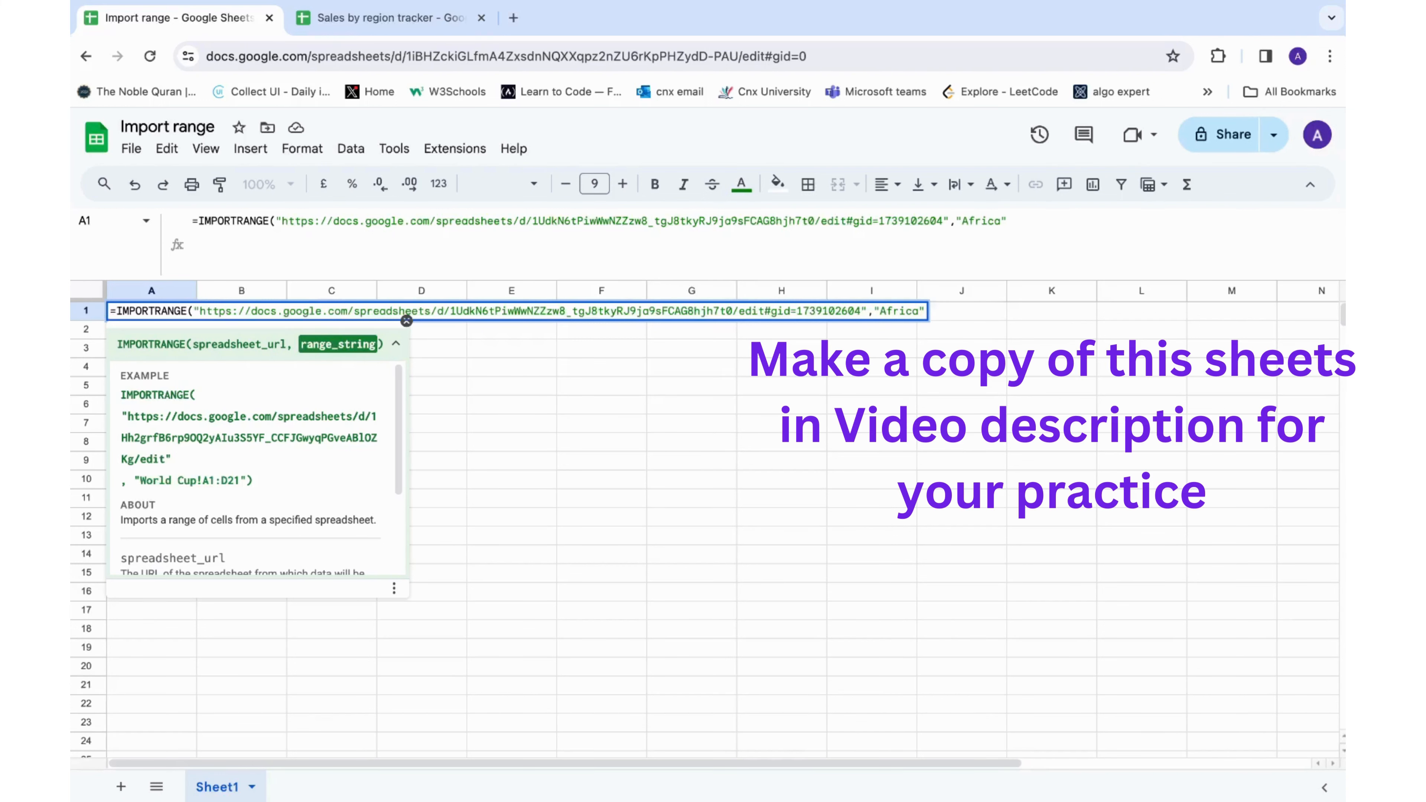
pyautogui.write('!A1:C26')
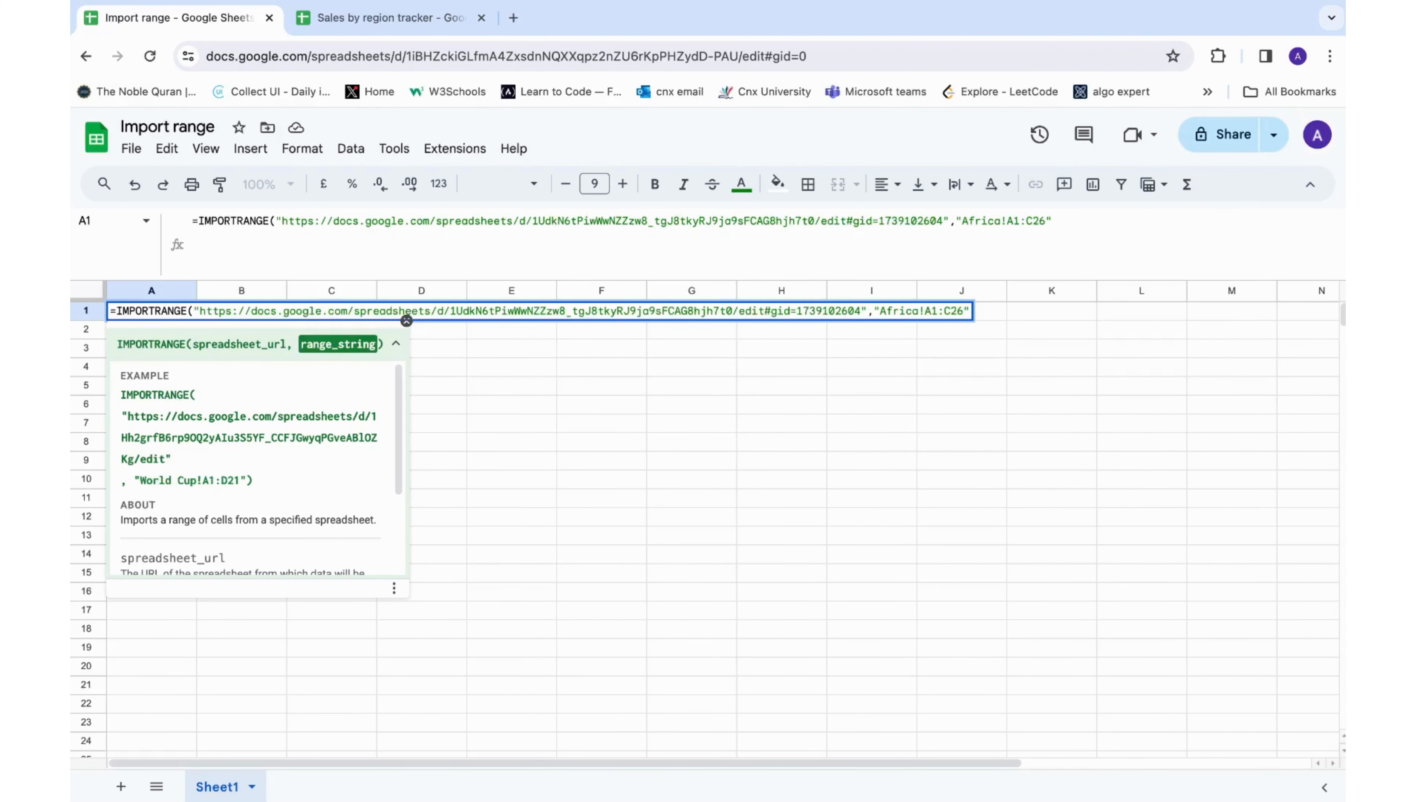
pyautogui.press('Return')
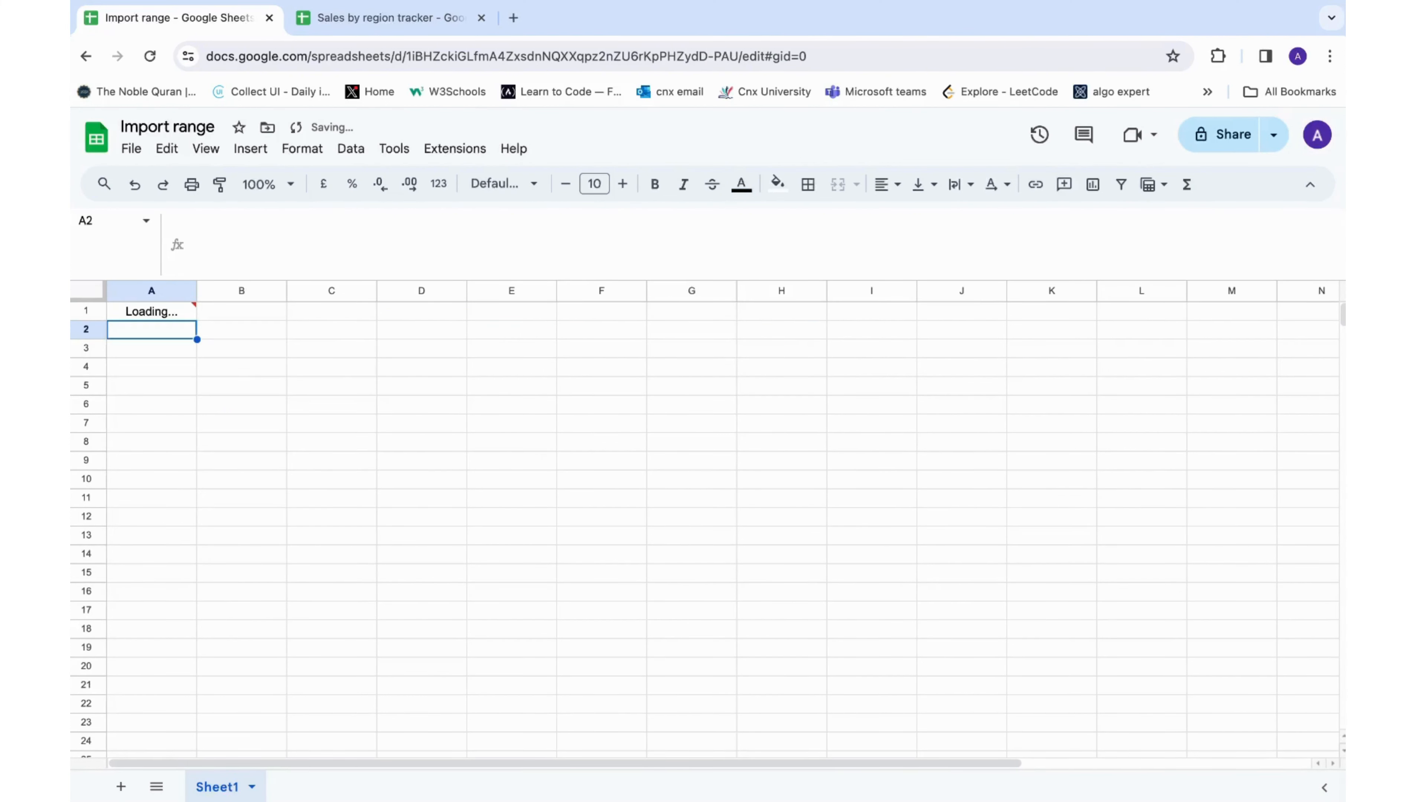
# Allow access to the source spreadsheet from cell A1 and look through the imported rows.
pyautogui.click(169, 317)
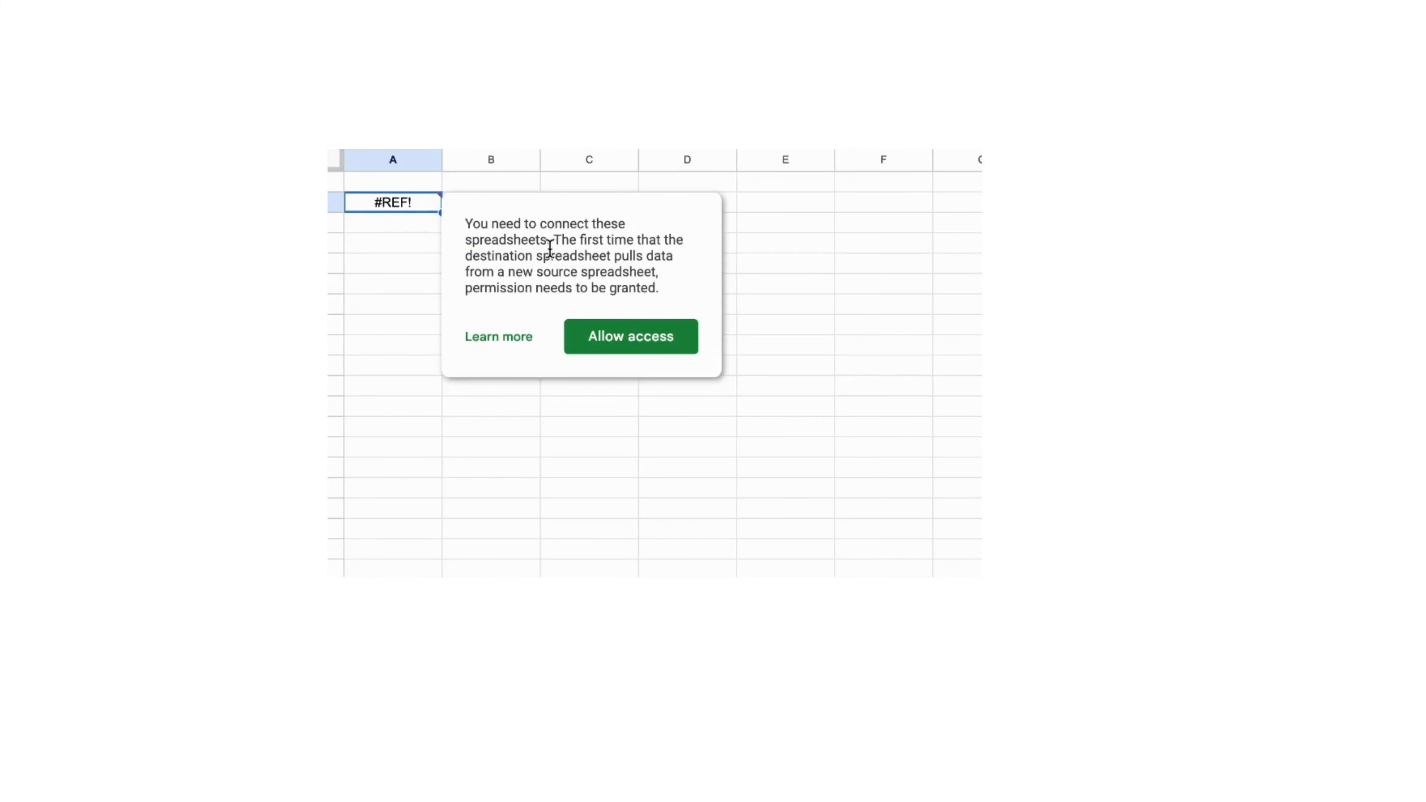
pyautogui.click(651, 329)
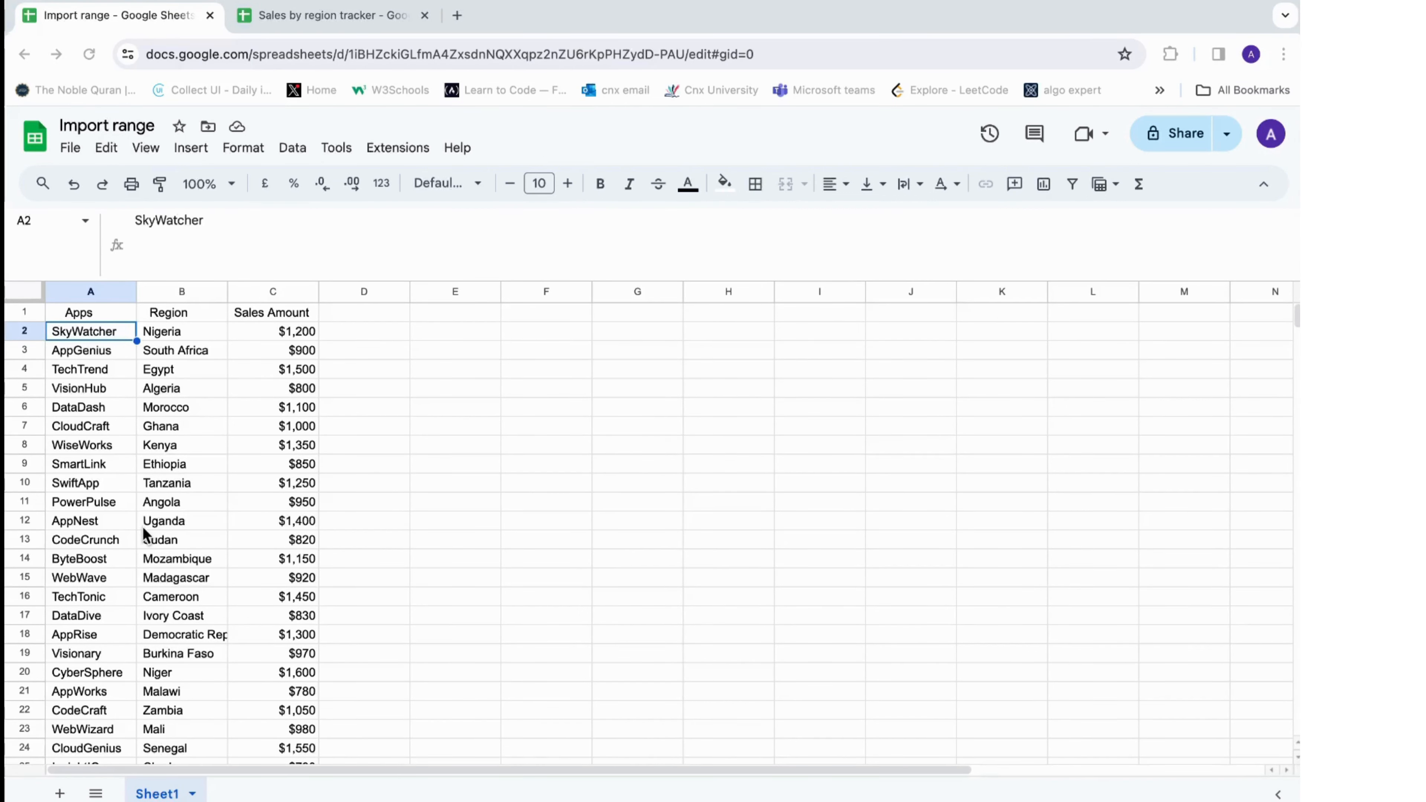
pyautogui.scroll(-2, 174, 668)
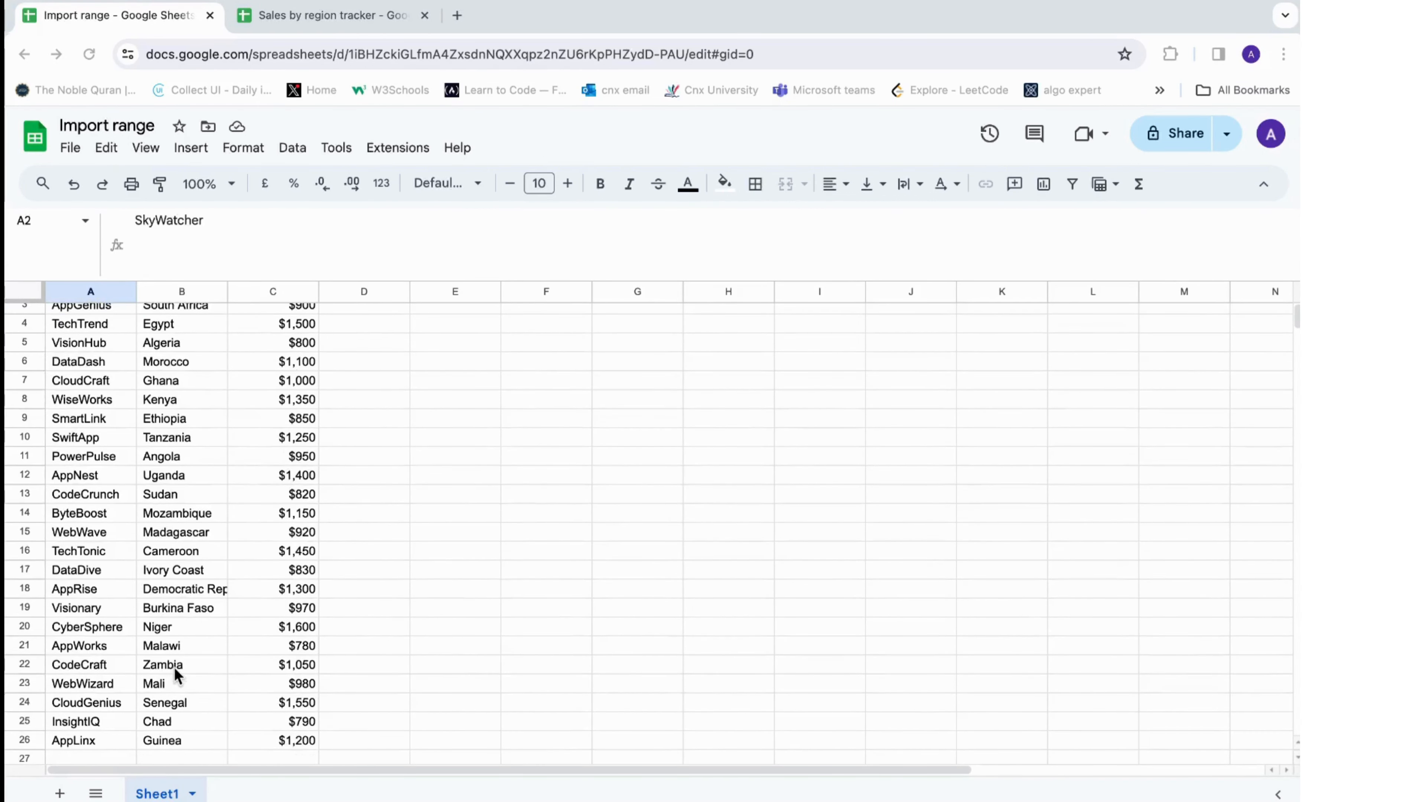
pyautogui.scroll(2, 174, 667)
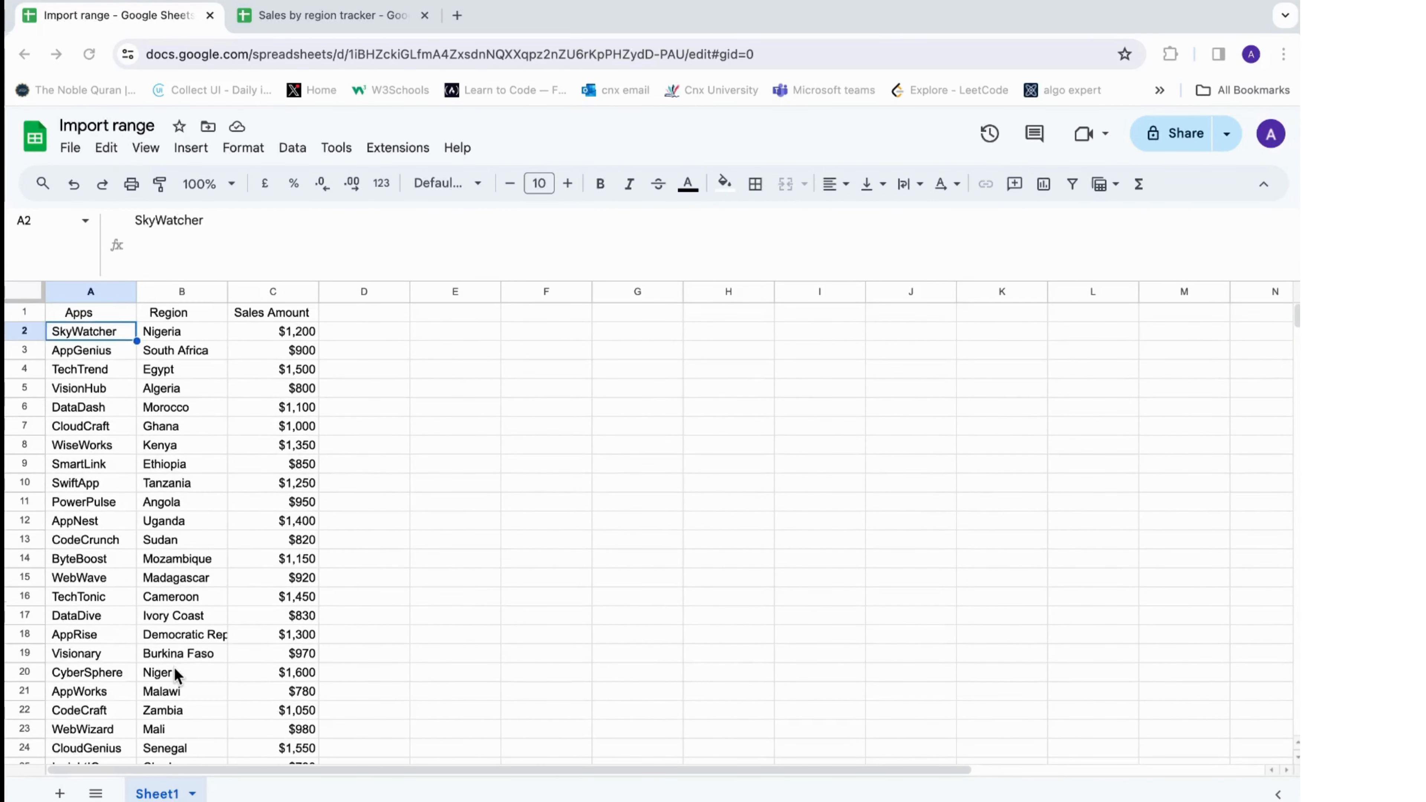
# Copy the source spreadsheet URL out of the IMPORTRANGE formula in A1, leaving the formula as it is.
pyautogui.click(88, 315)
pyautogui.click(117, 315)
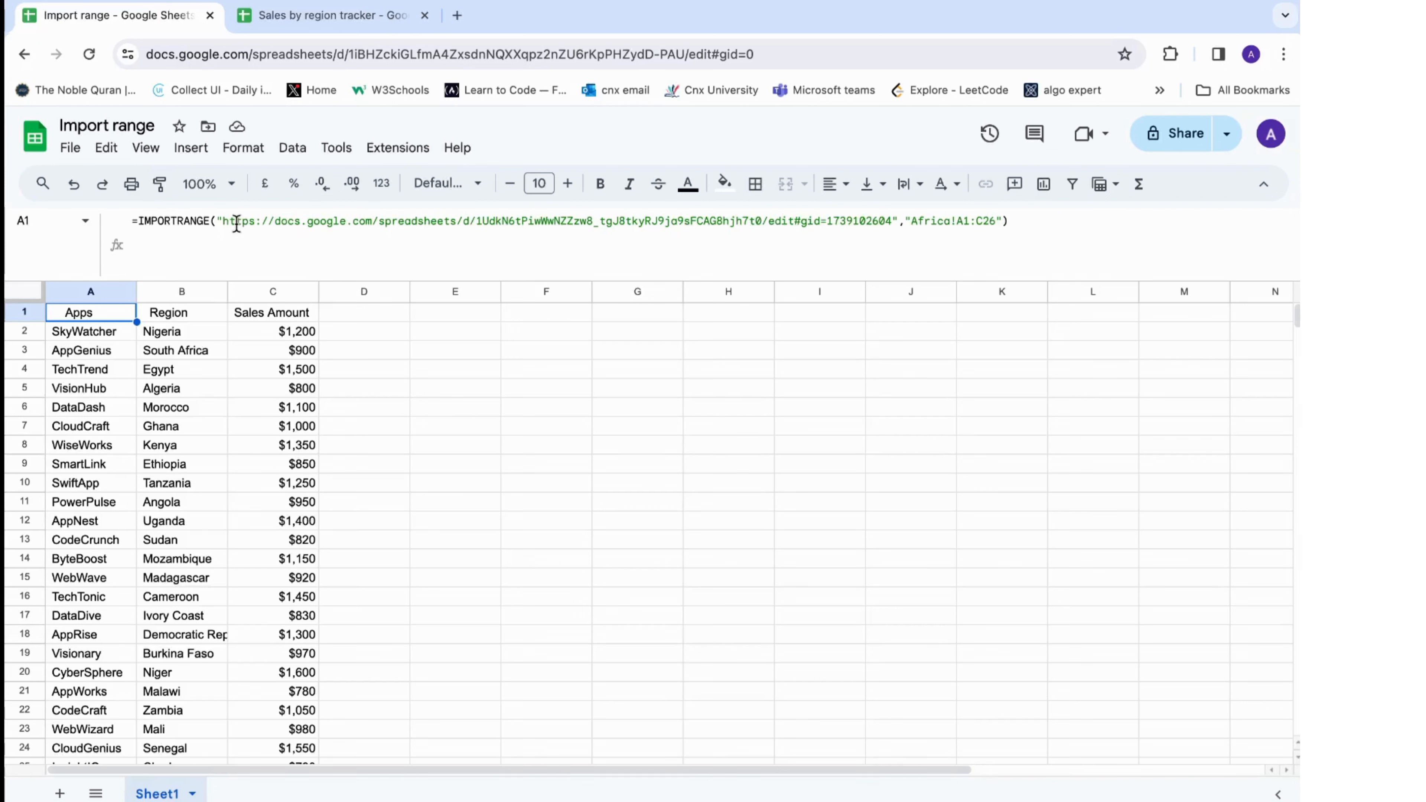
pyautogui.moveTo(224, 220); pyautogui.dragTo(887, 220)
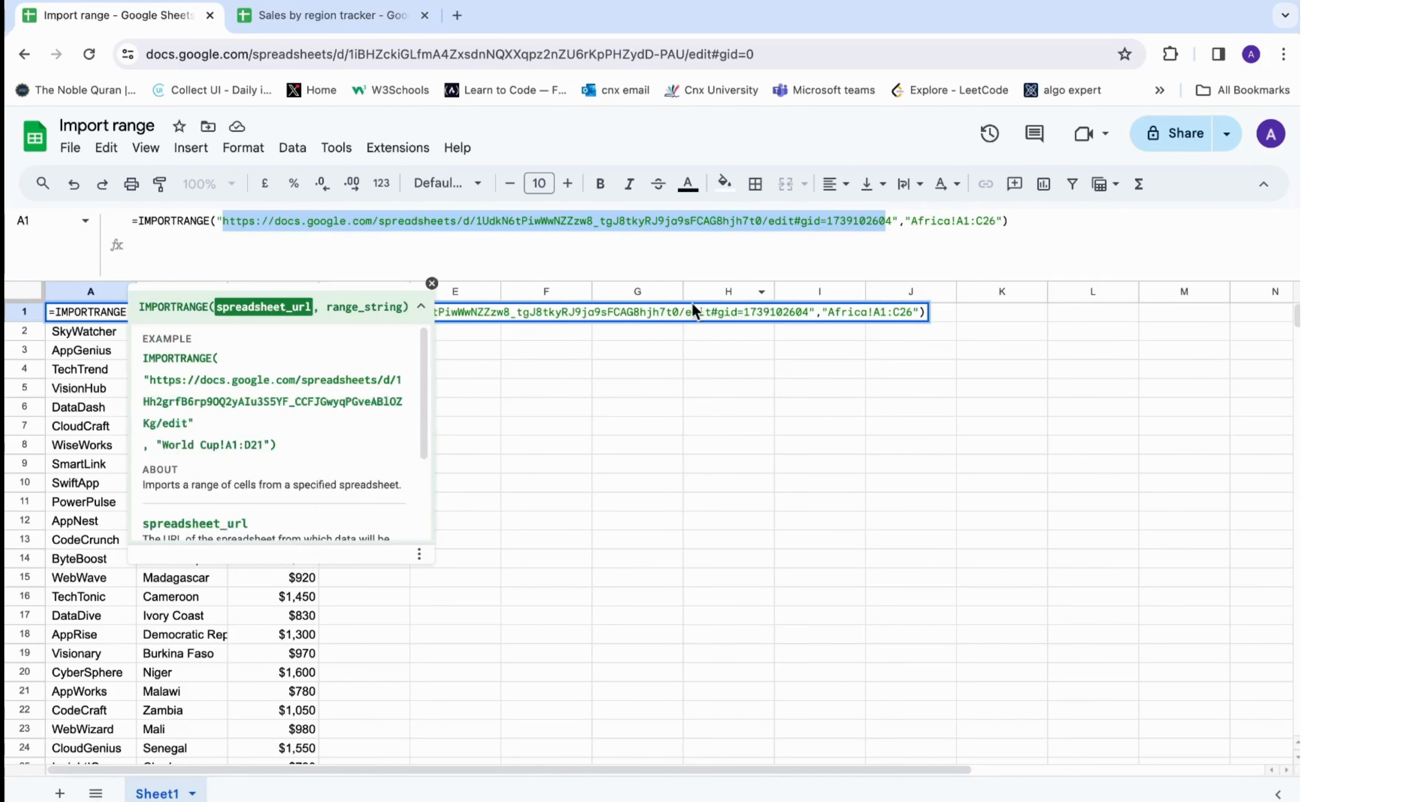
pyautogui.click(888, 262)
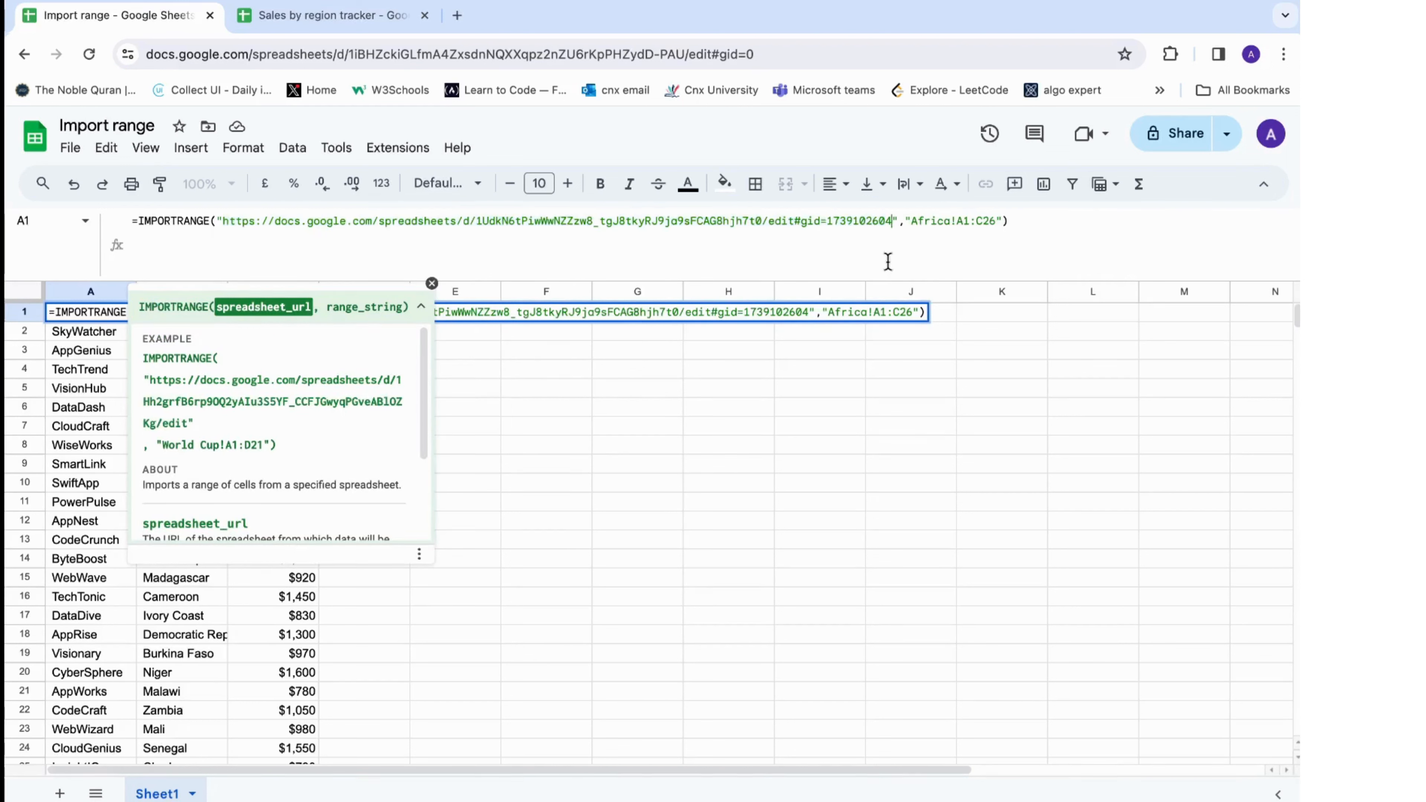
pyautogui.moveTo(890, 222); pyautogui.dragTo(226, 221)
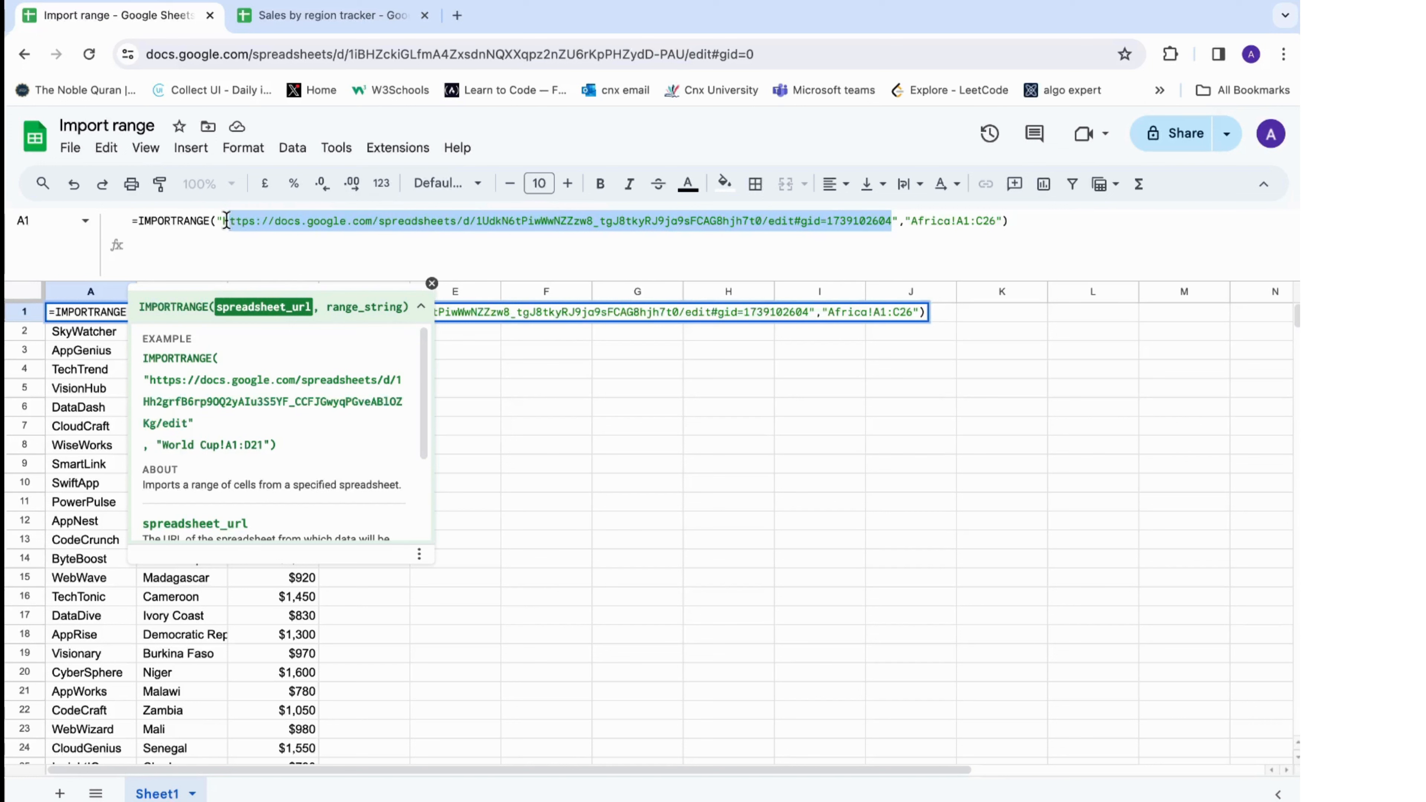
pyautogui.press('Return')
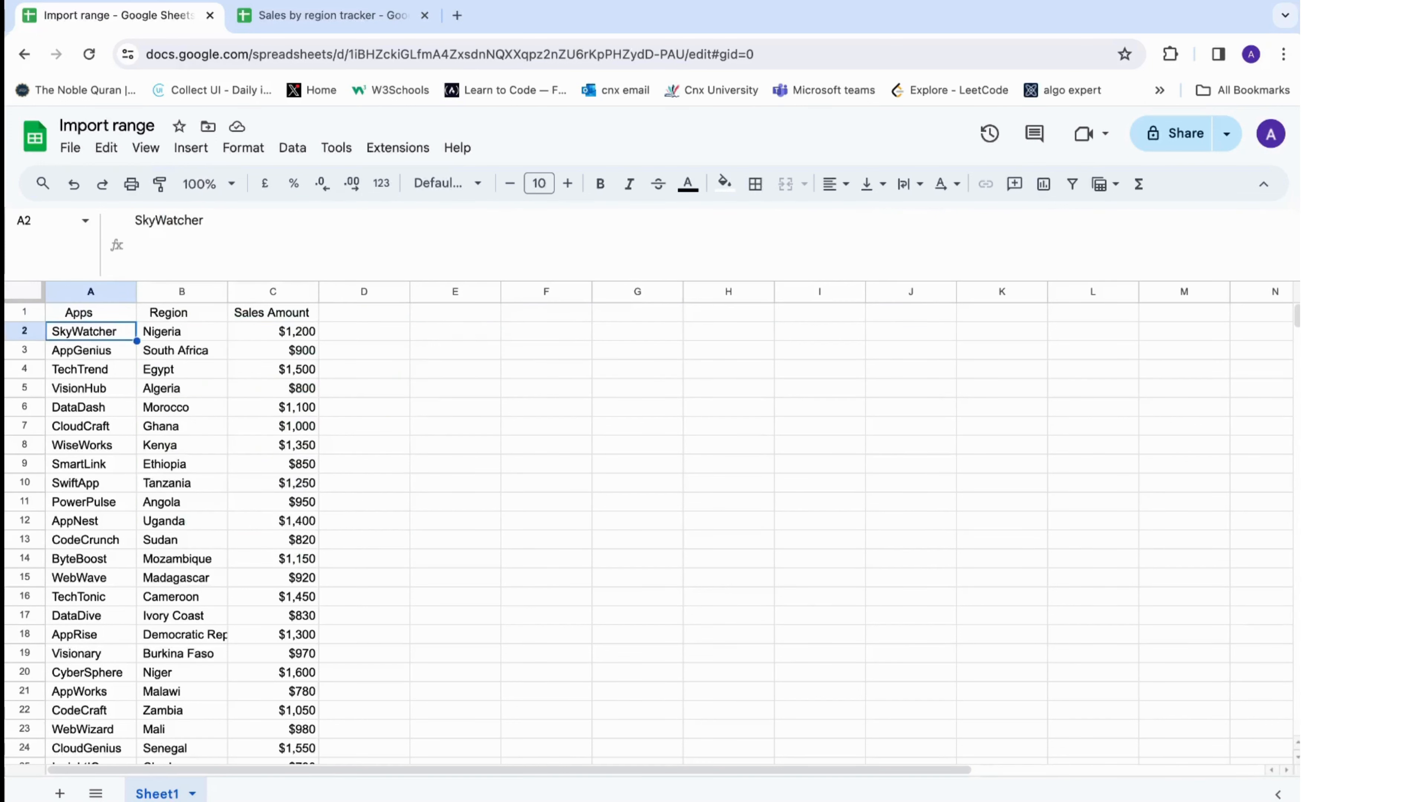
# Paste the copied URL into cell G1 and replace it with the Sales by region tracker smart chip.
pyautogui.click(613, 318)
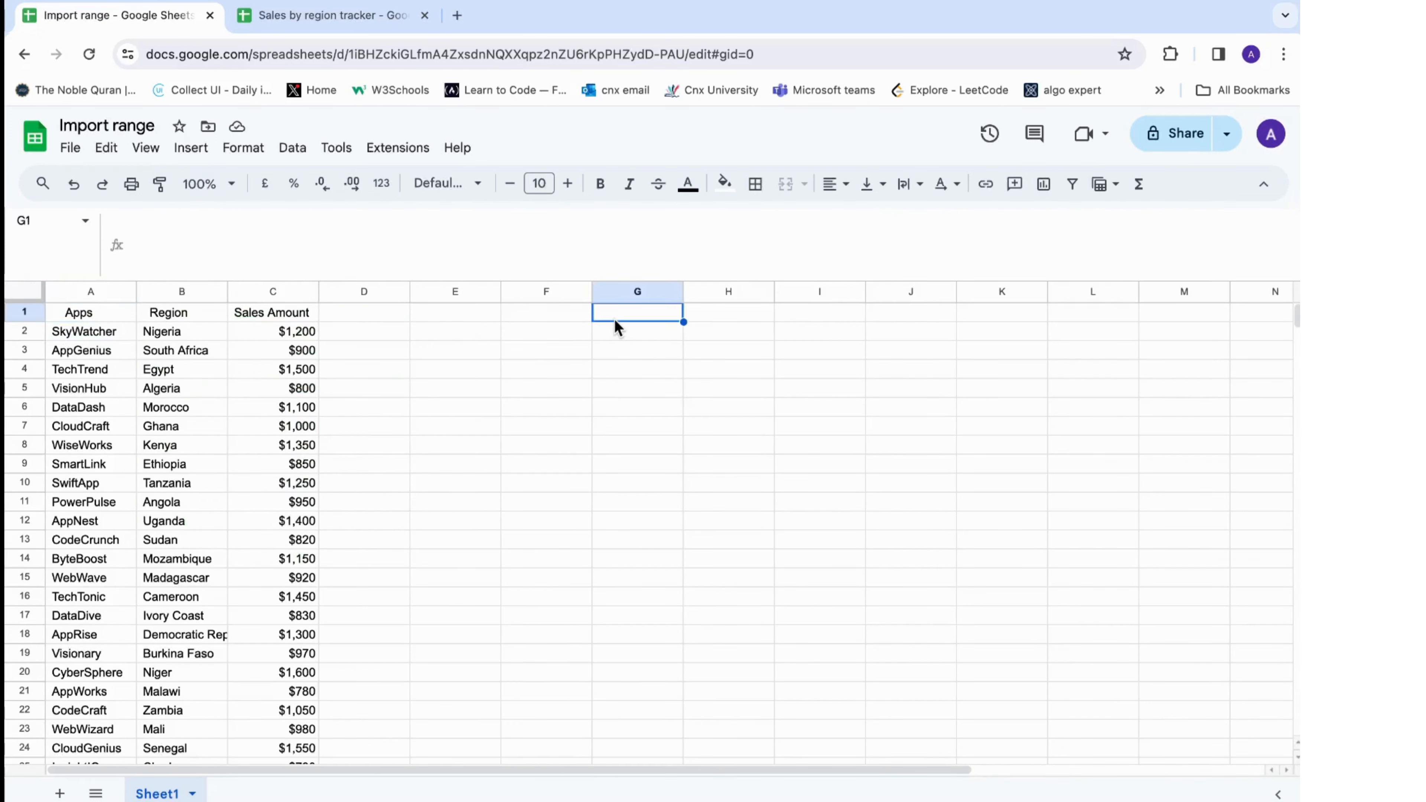
pyautogui.hotkey('ctrl', 'v')
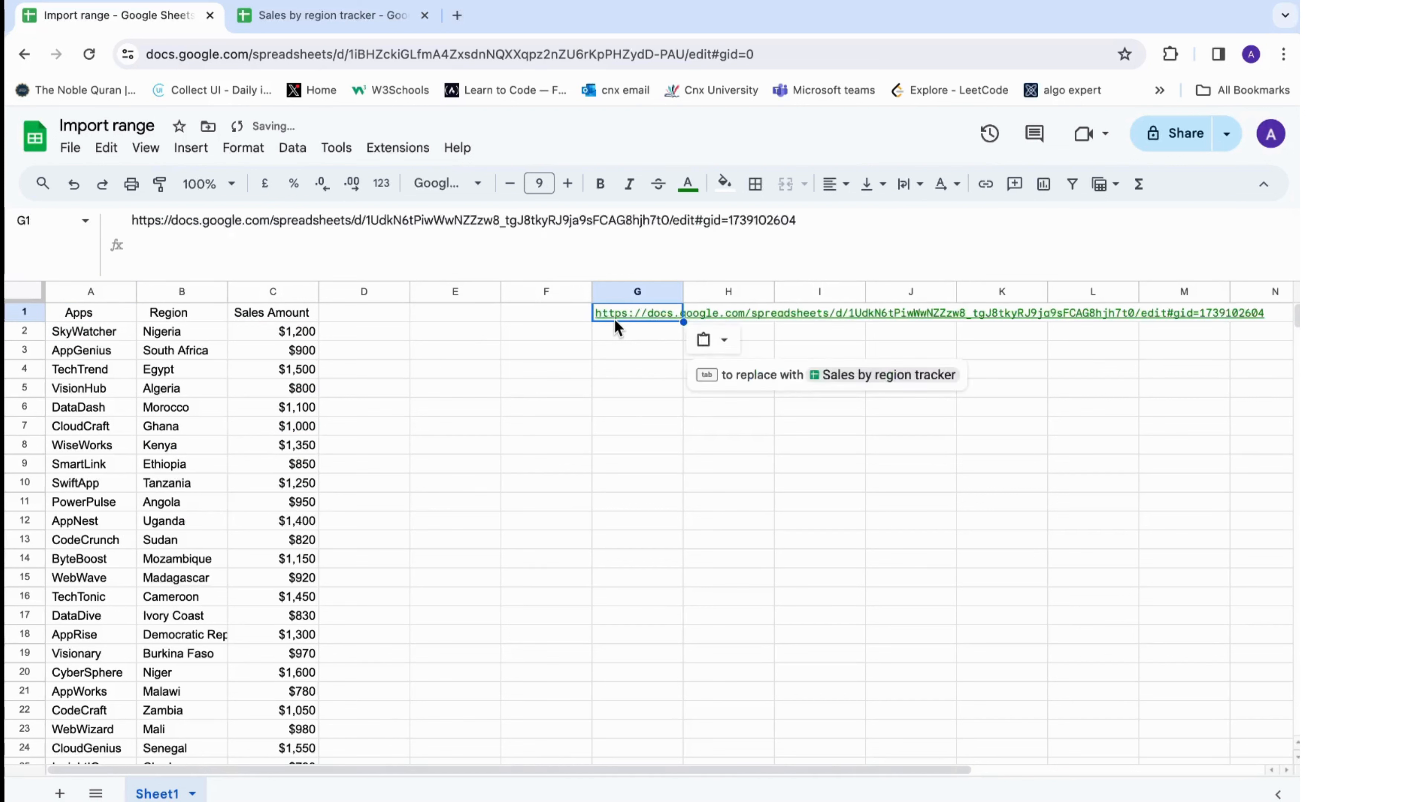
pyautogui.press('Tab')
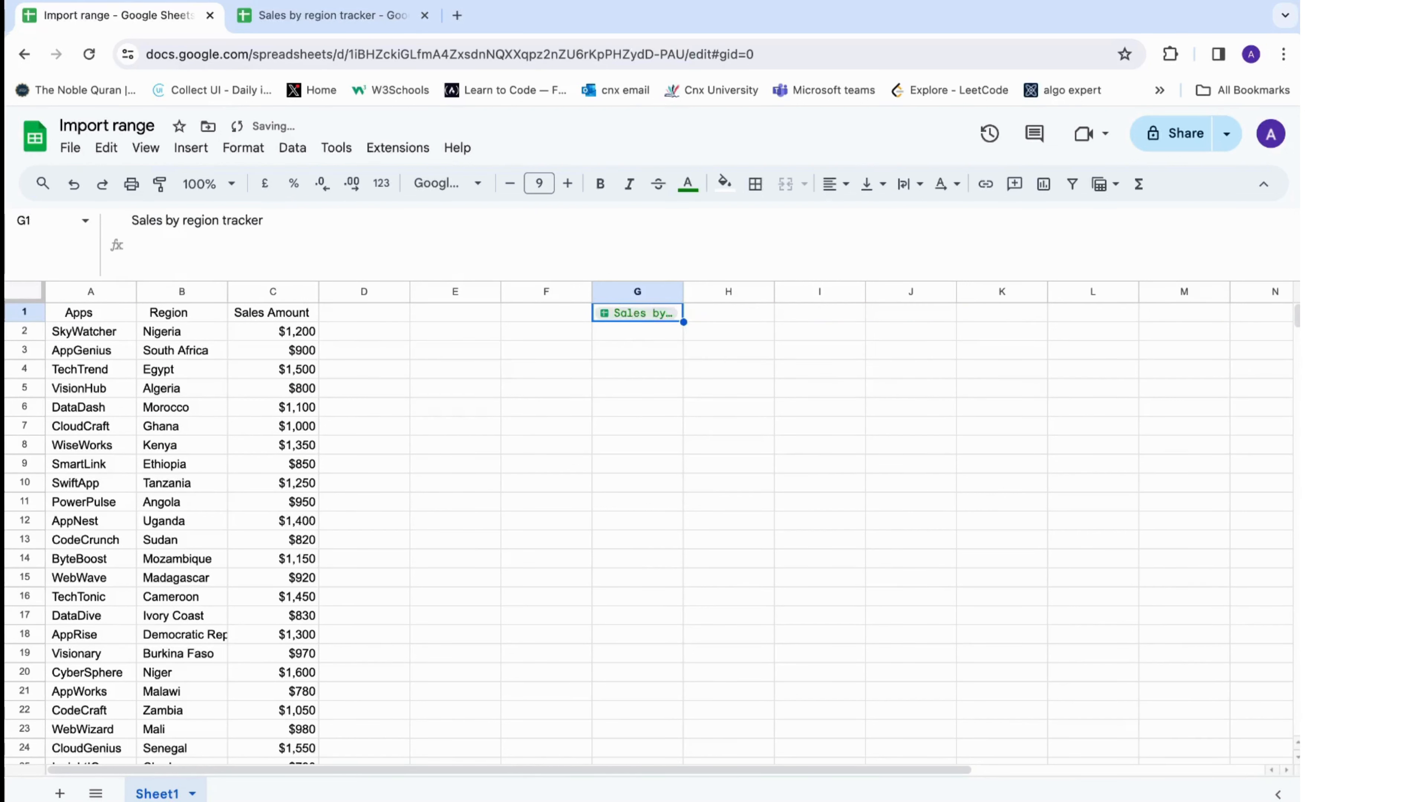
pyautogui.click(640, 351)
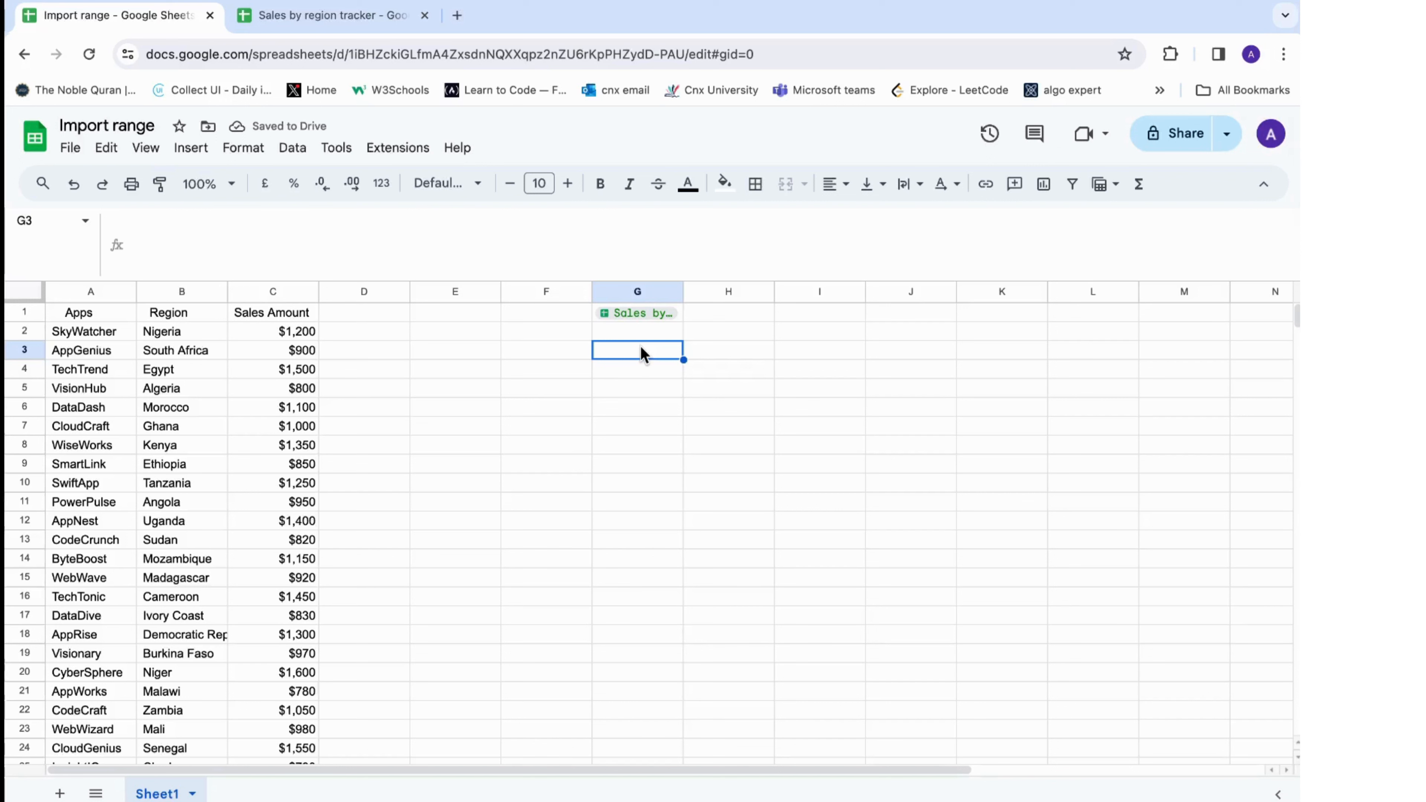
# Replace the spreadsheet URL in the A1 IMPORTRANGE formula with a reference to cell G1.
pyautogui.click(120, 314)
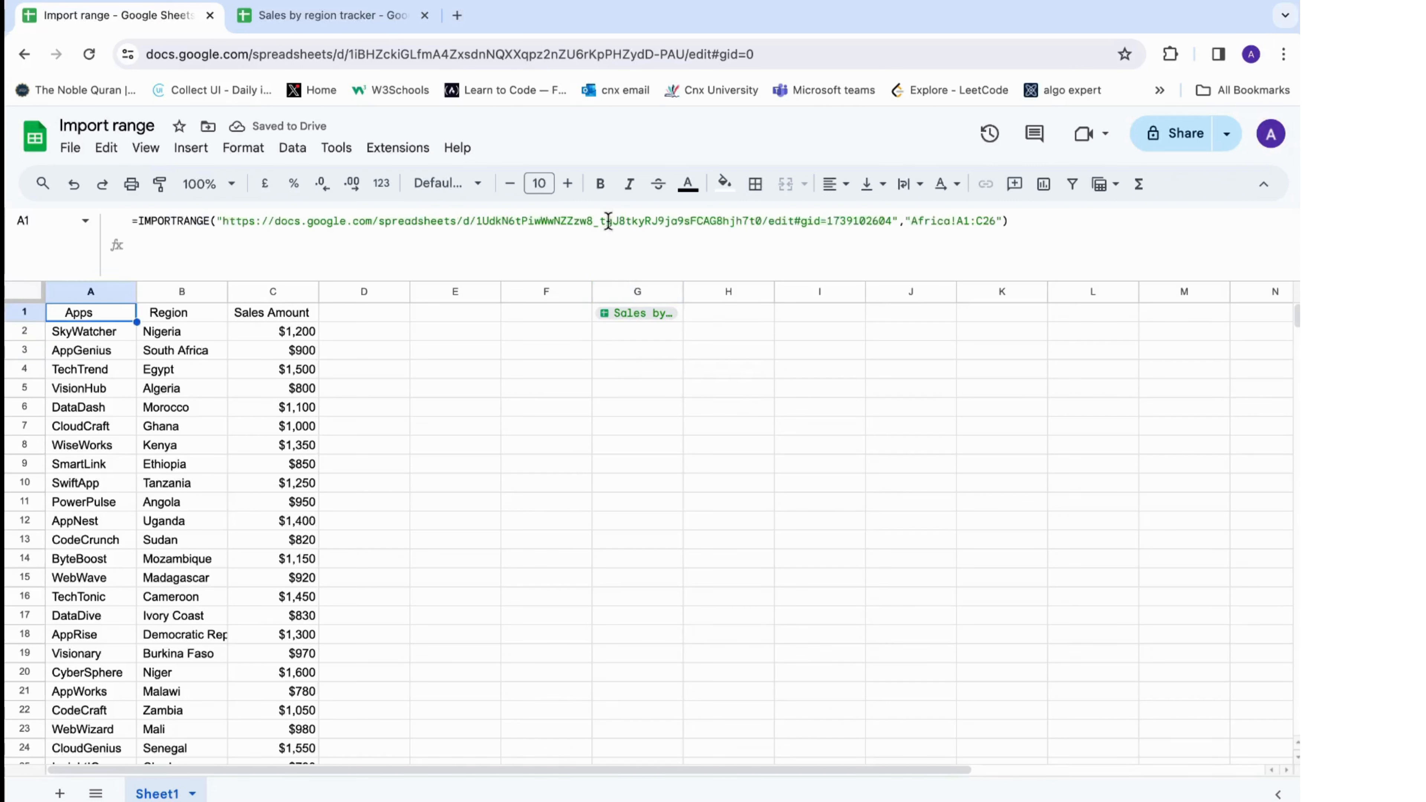
pyautogui.moveTo(898, 224); pyautogui.dragTo(217, 220)
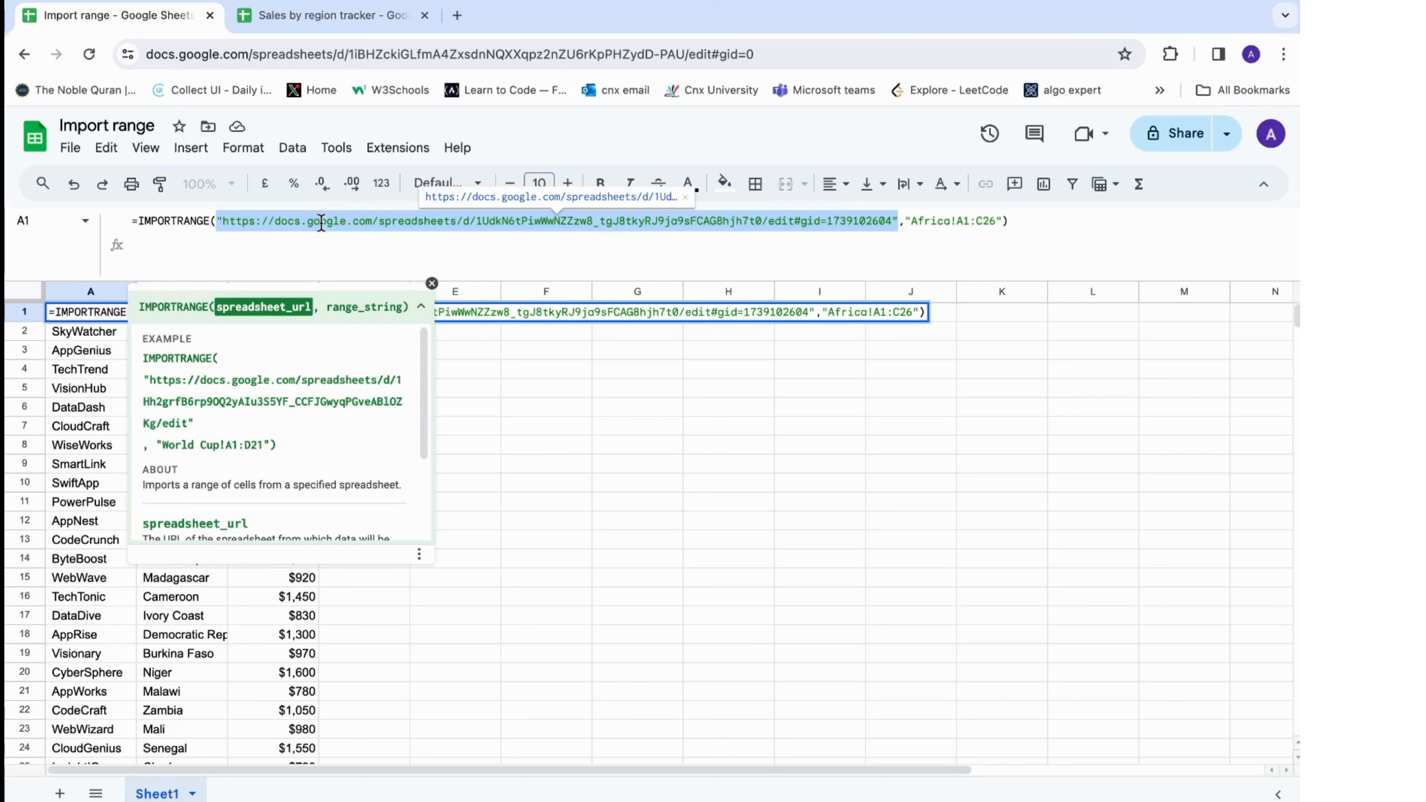
pyautogui.press('BackSpace')
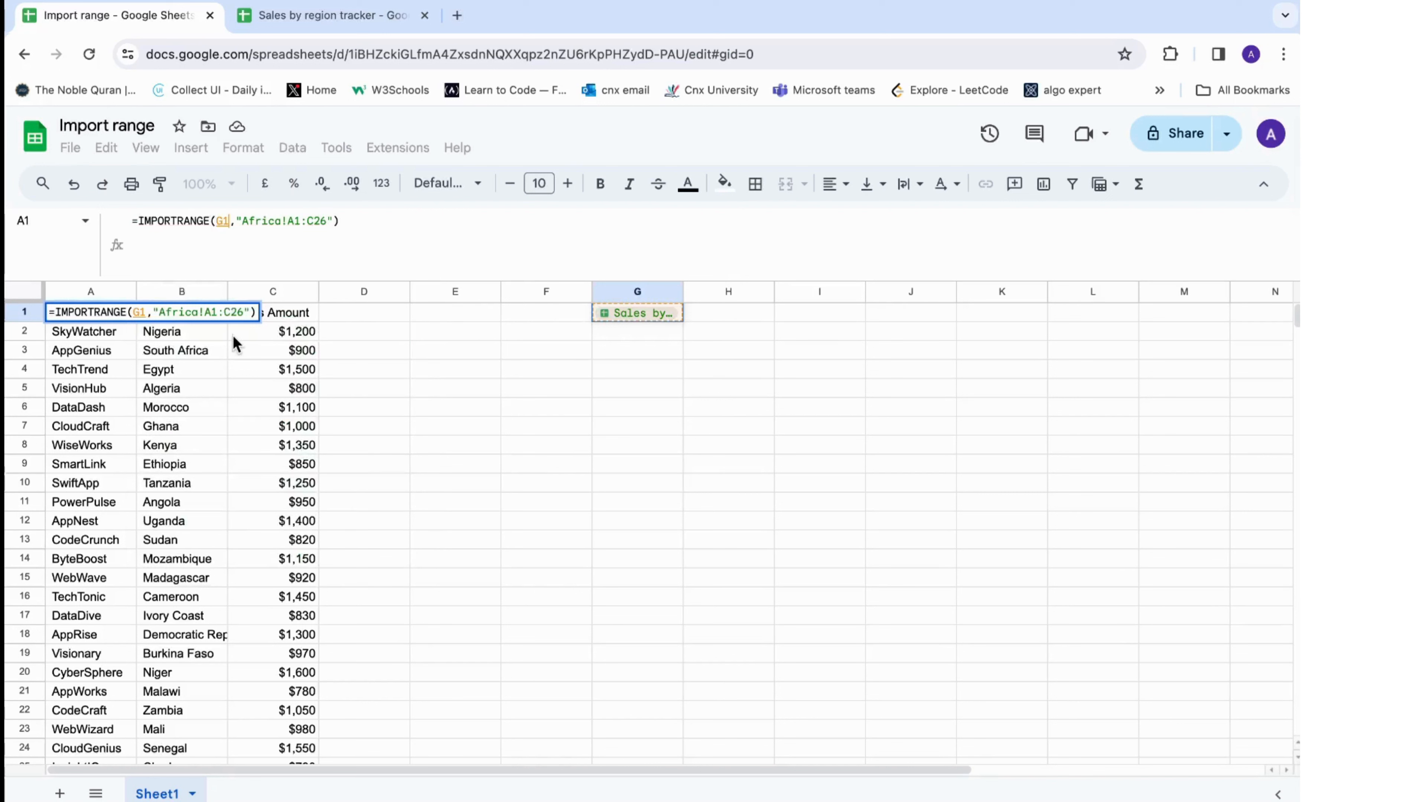
pyautogui.press('Return')
pyautogui.click(85, 314)
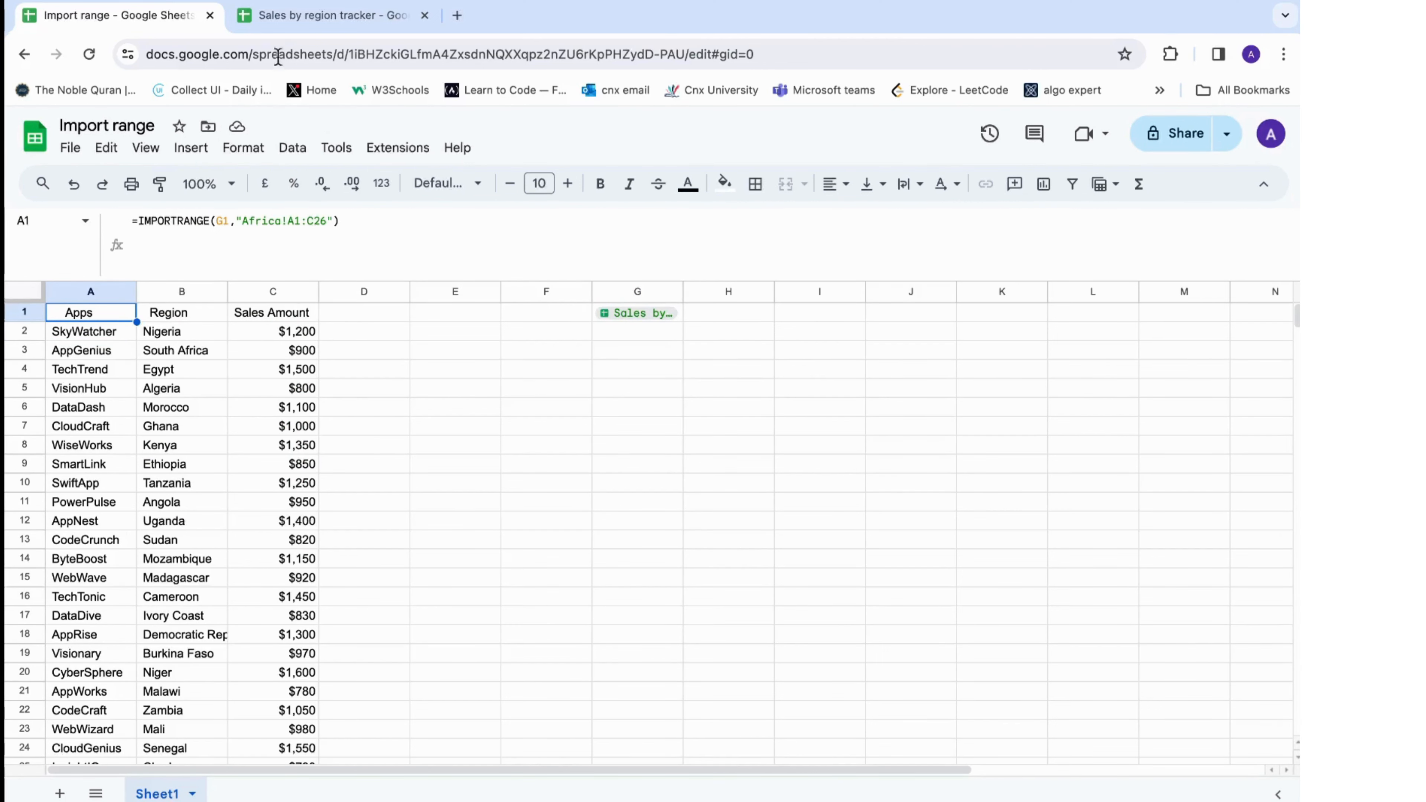
# Review the tracker's Africa sheet, then change the sheet name in the Import range file's A1 formula to Asia and check the imported rows.
pyautogui.click(277, 22)
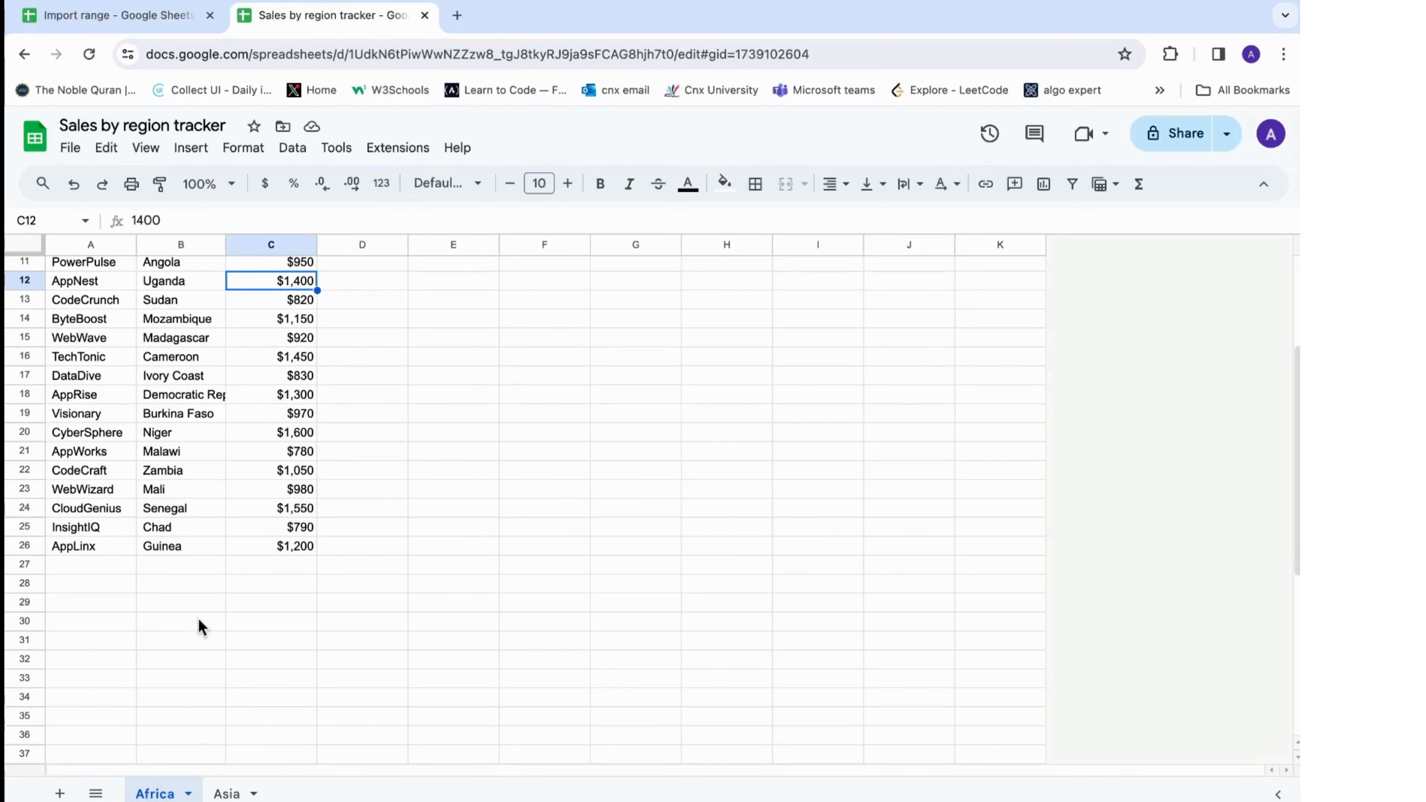
pyautogui.scroll(-5, 241, 484)
pyautogui.scroll(10, 240, 484)
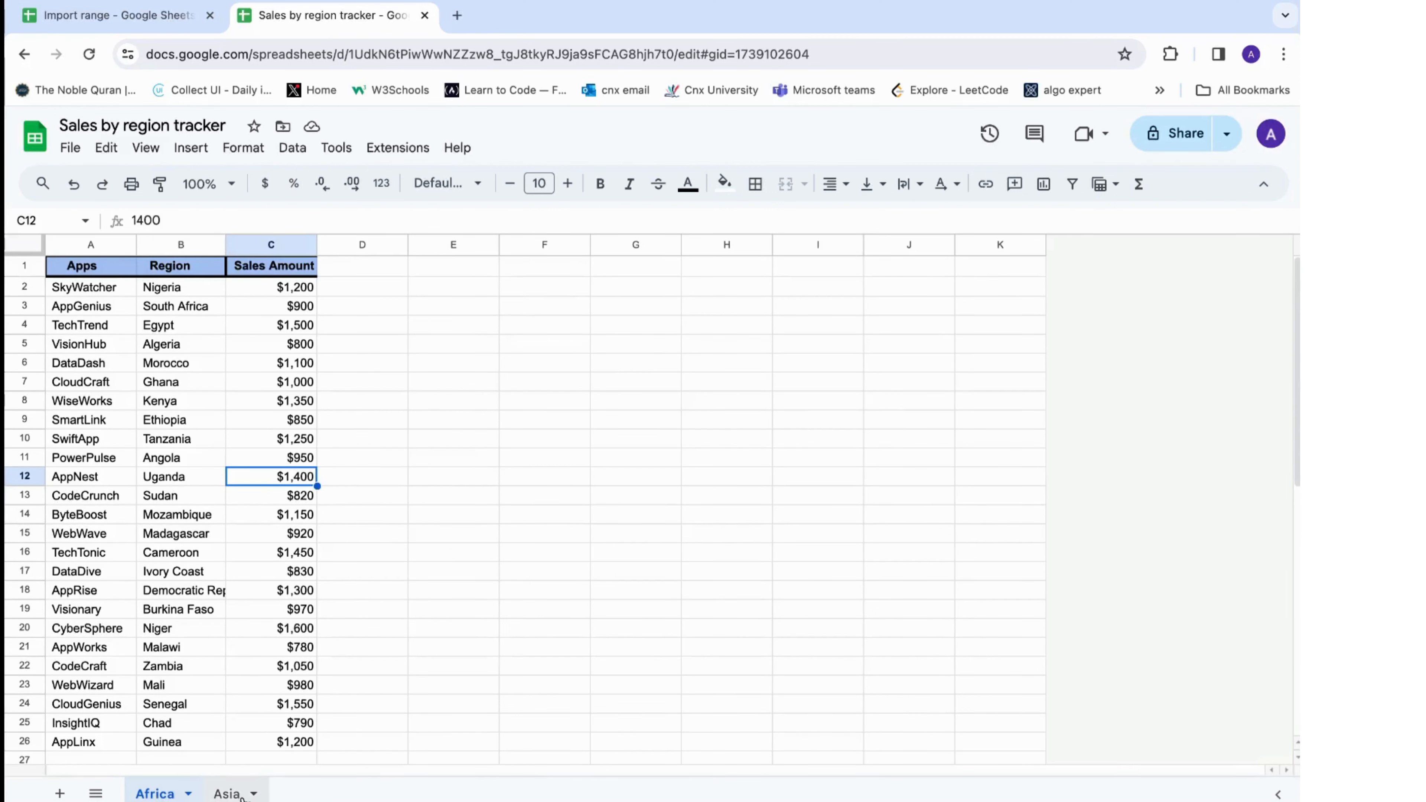
pyautogui.click(133, 14)
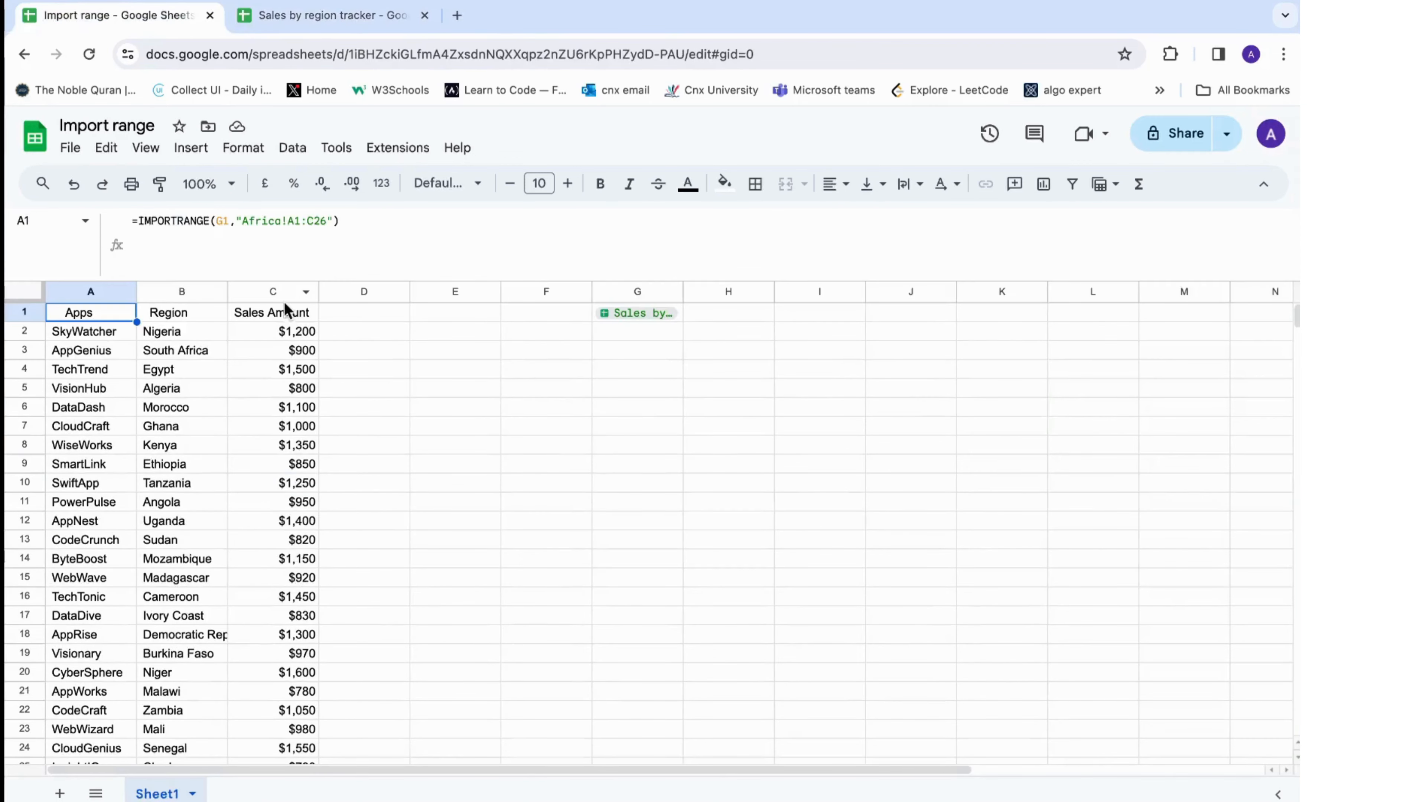
pyautogui.click(276, 222)
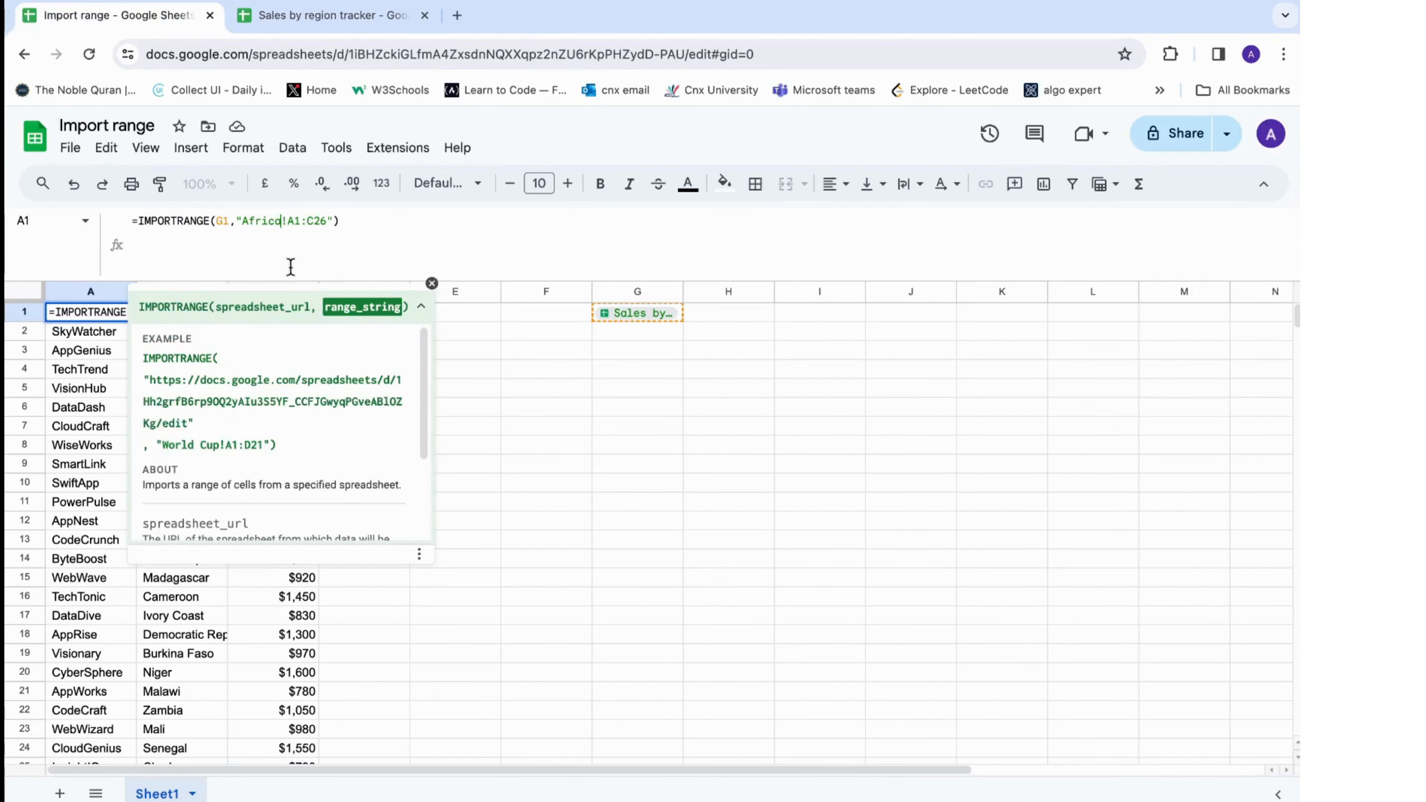
pyautogui.press('BackSpace')
pyautogui.press('BackSpace')
pyautogui.press('BackSpace')
pyautogui.press('BackSpace')
pyautogui.press('BackSpace')
pyautogui.write('sia')
pyautogui.press('Return')
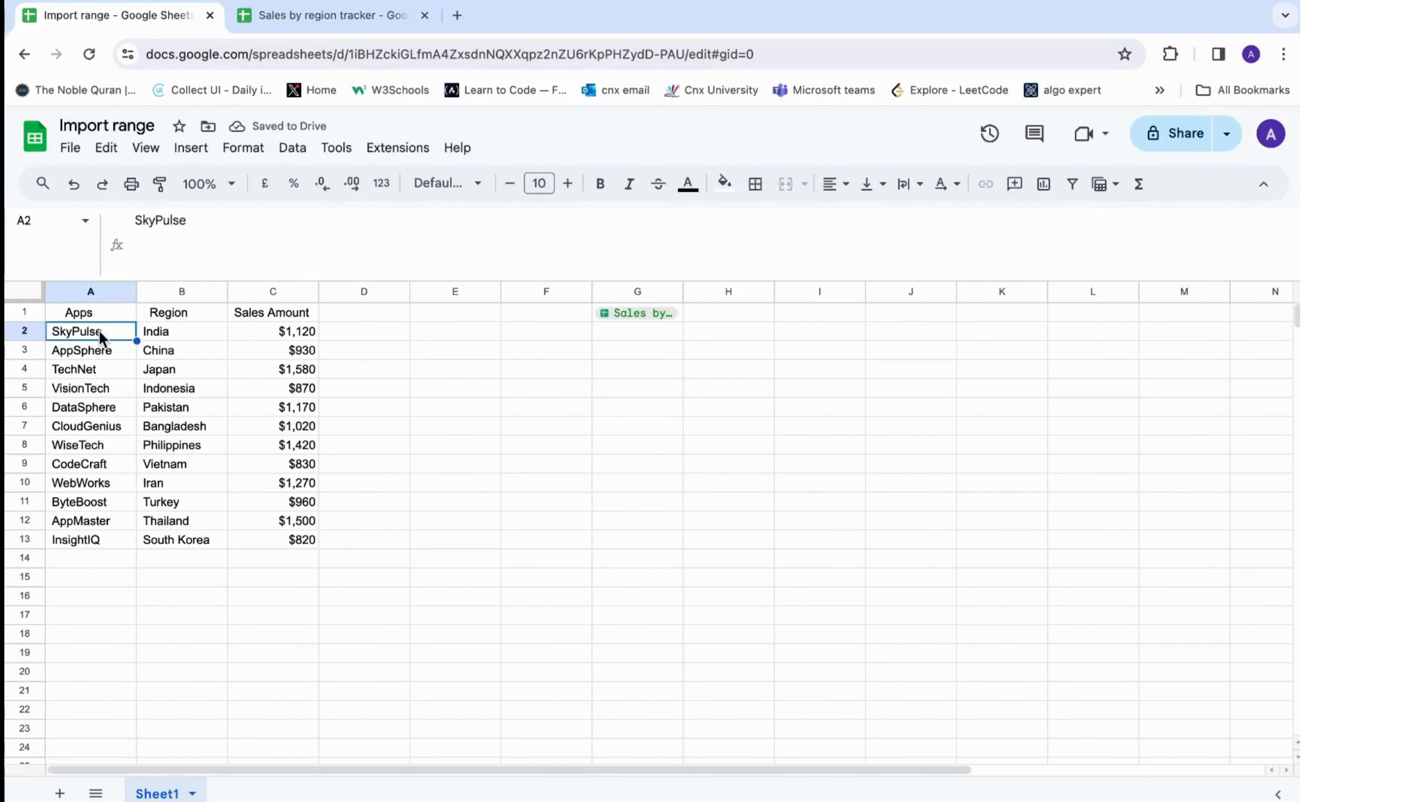
pyautogui.moveTo(101, 319); pyautogui.dragTo(275, 598)
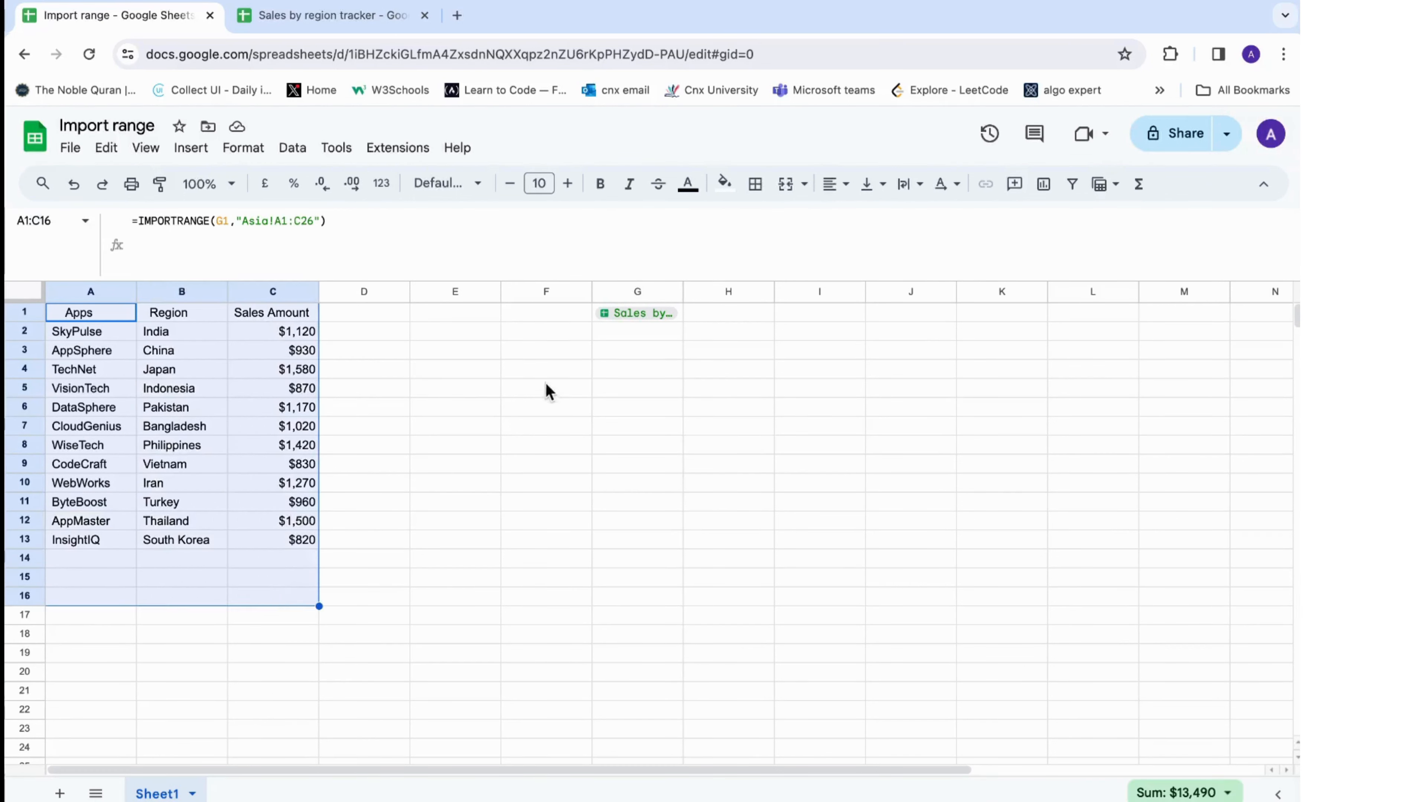
# Add a drop-down data validation rule to cell F1 with the items Africa and Asia.
pyautogui.click(539, 315)
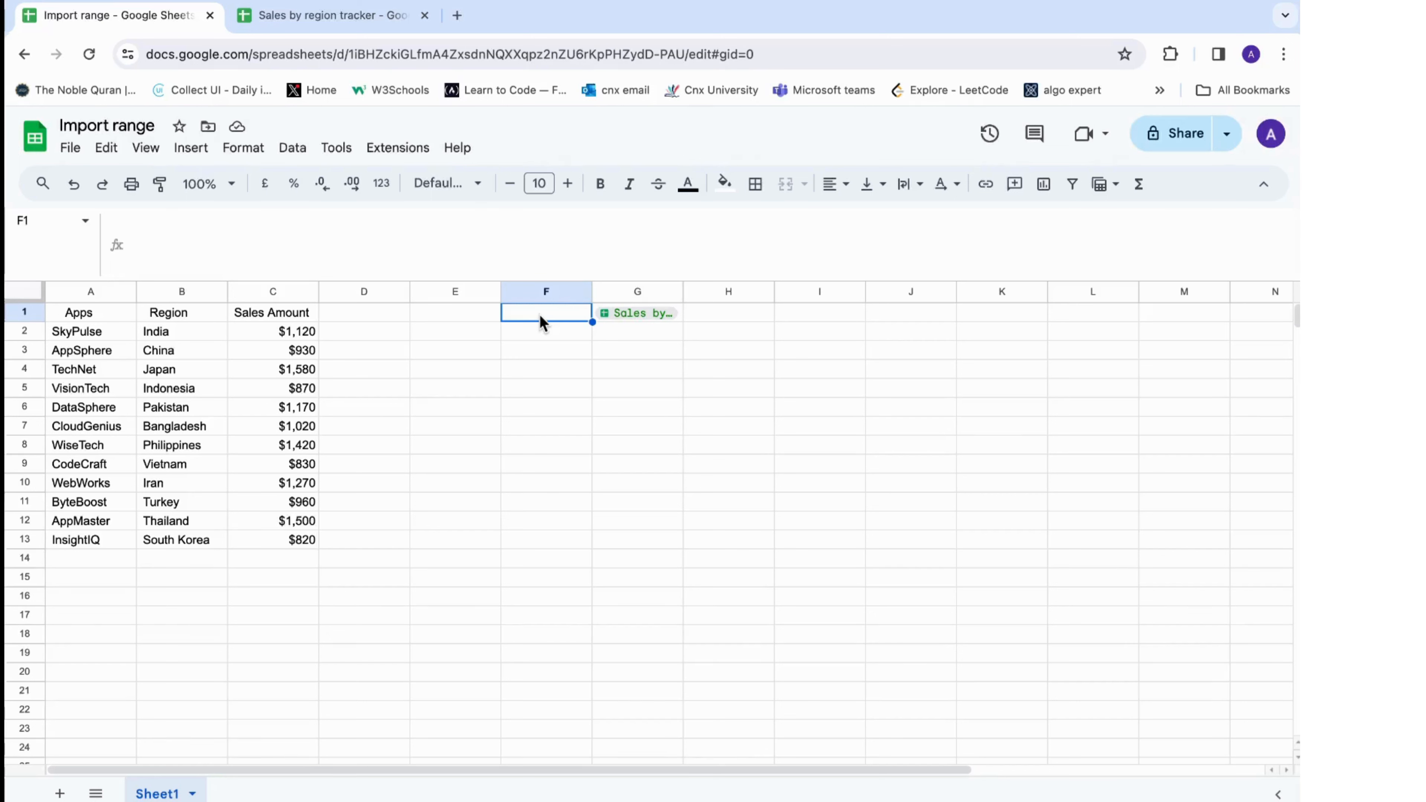
pyautogui.click(295, 150)
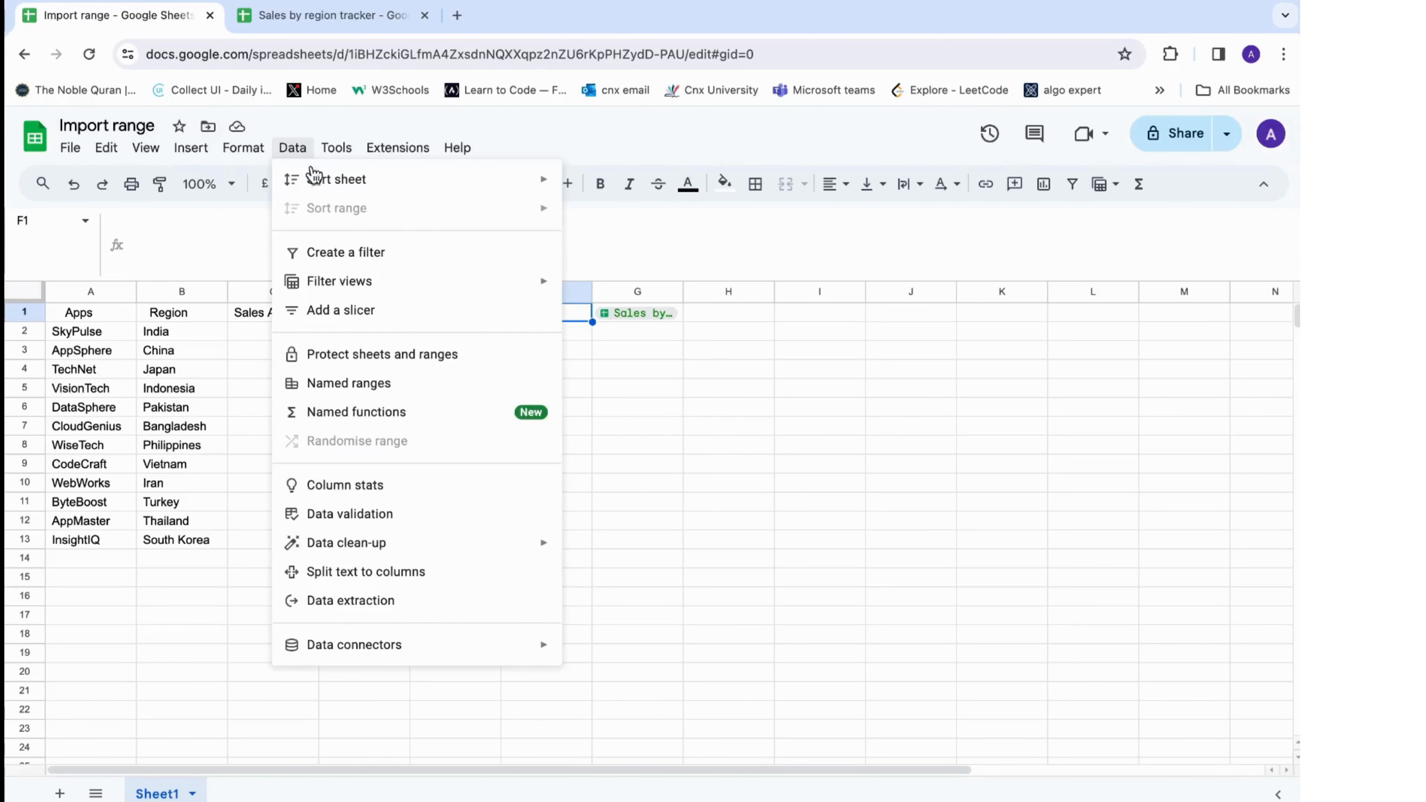
pyautogui.click(397, 518)
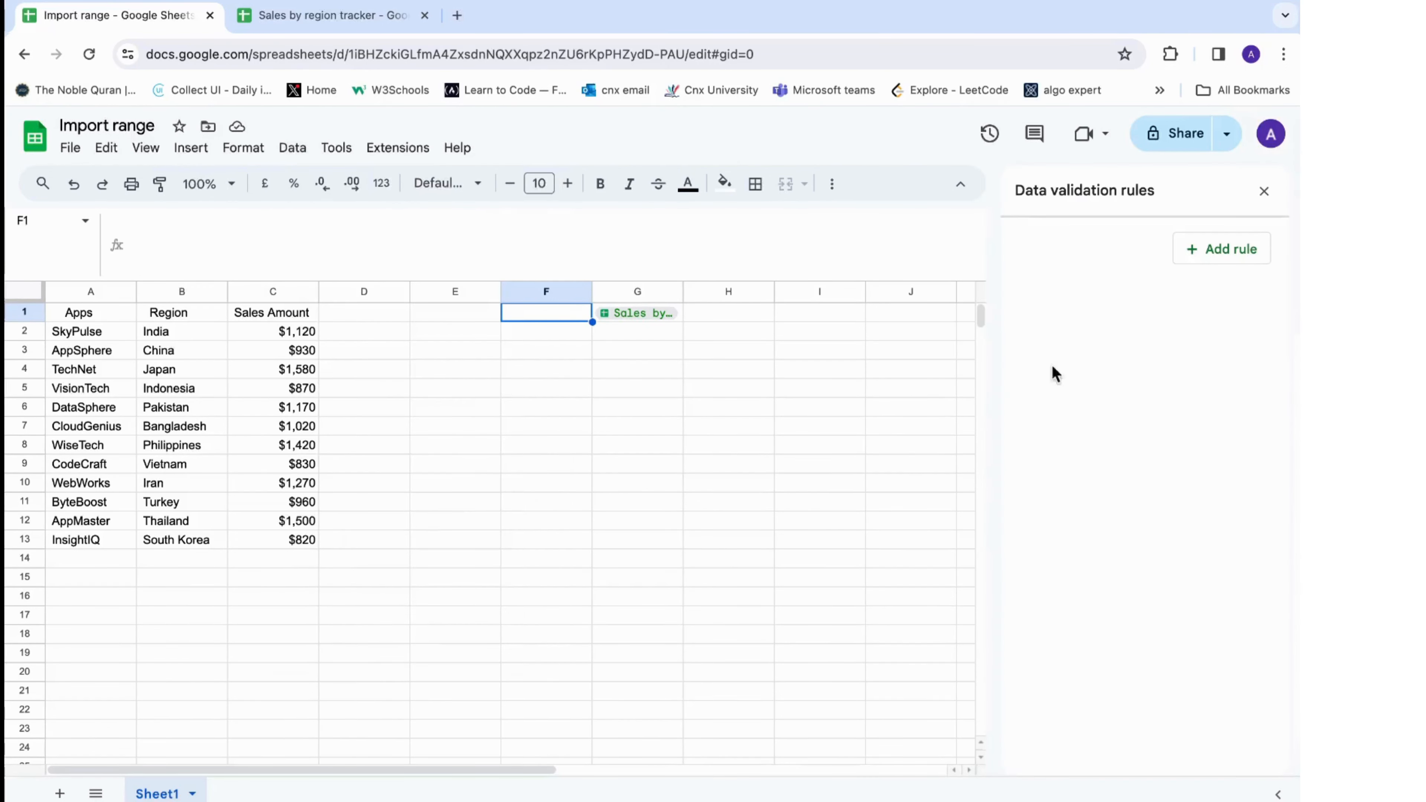
pyautogui.click(1185, 260)
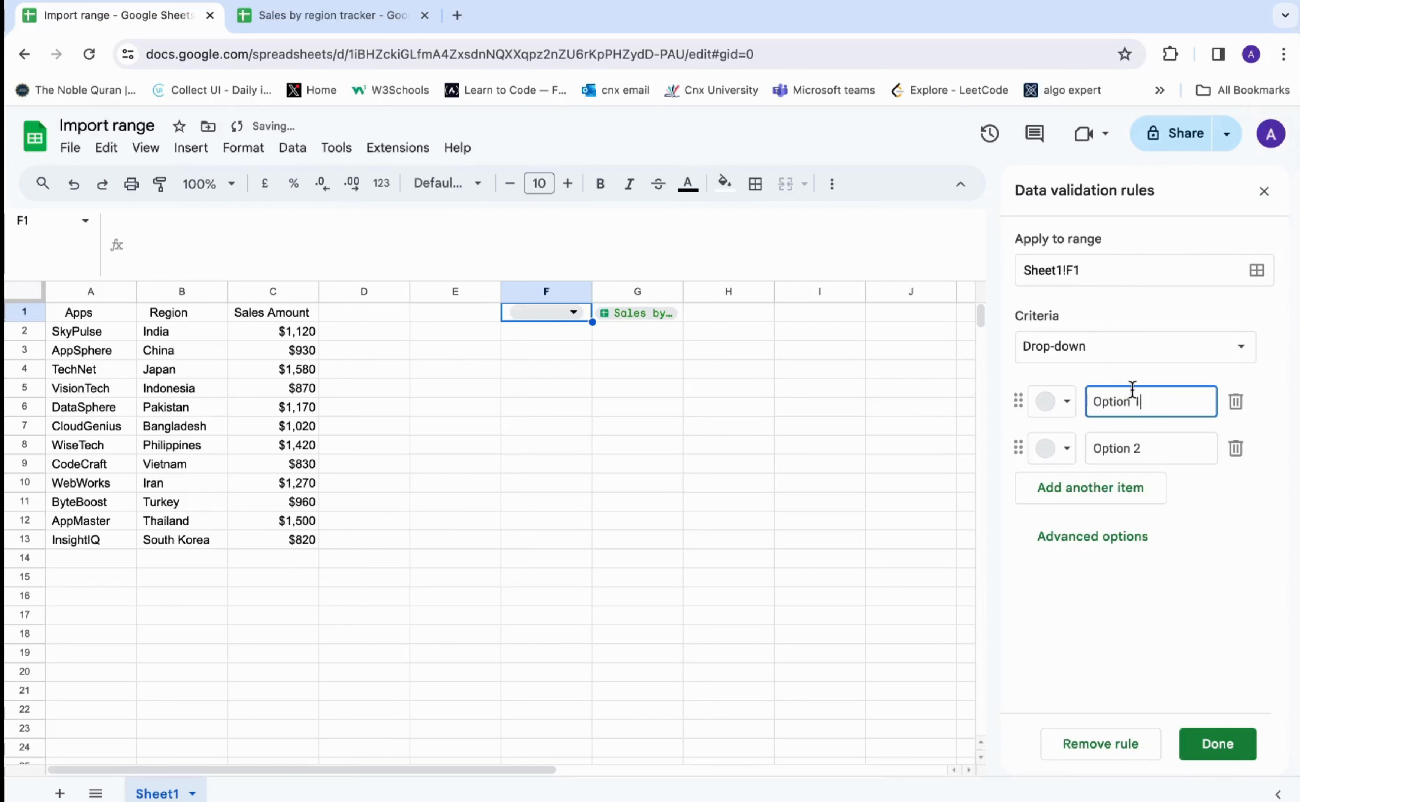
pyautogui.moveTo(1143, 401); pyautogui.dragTo(1092, 402)
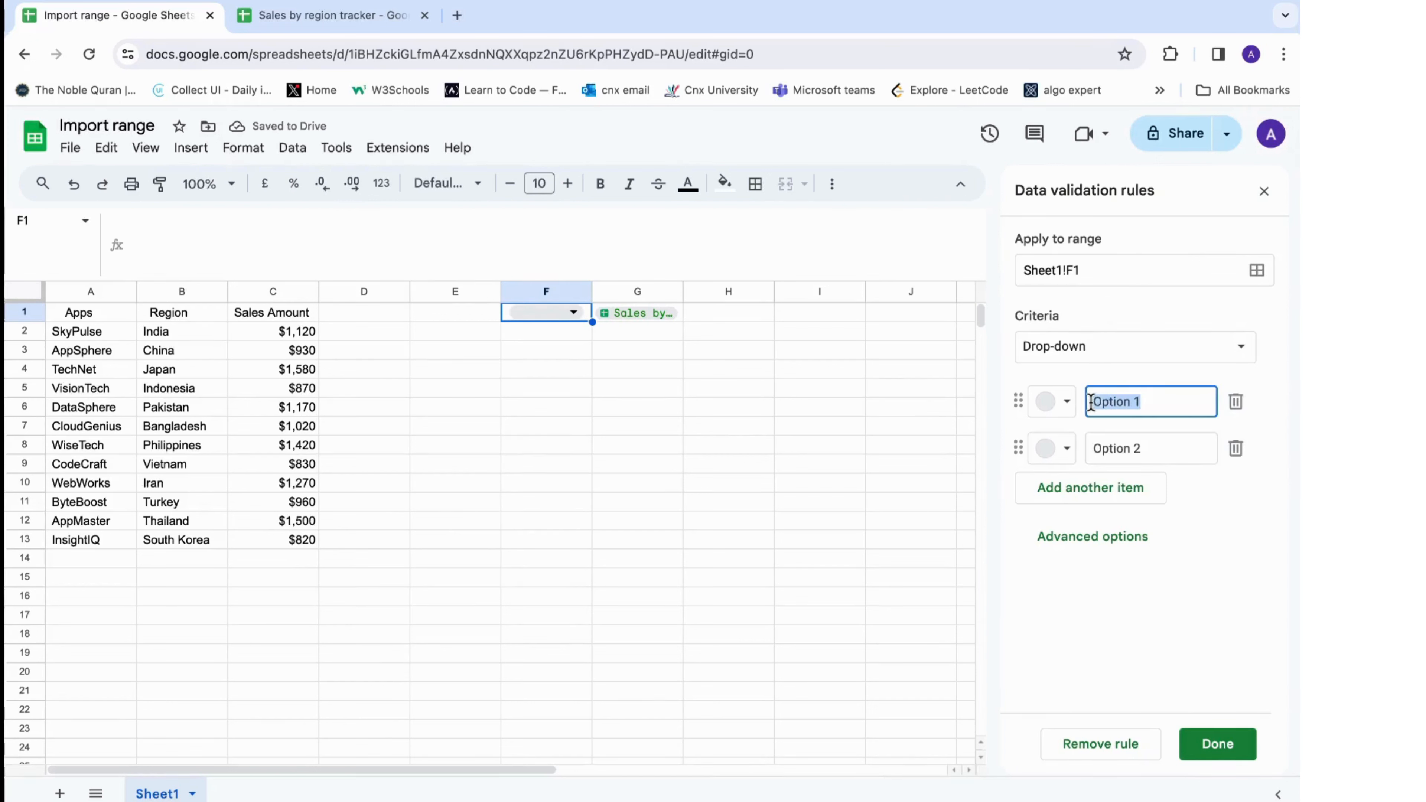
pyautogui.write('Africa')
pyautogui.moveTo(1156, 452); pyautogui.dragTo(1093, 449)
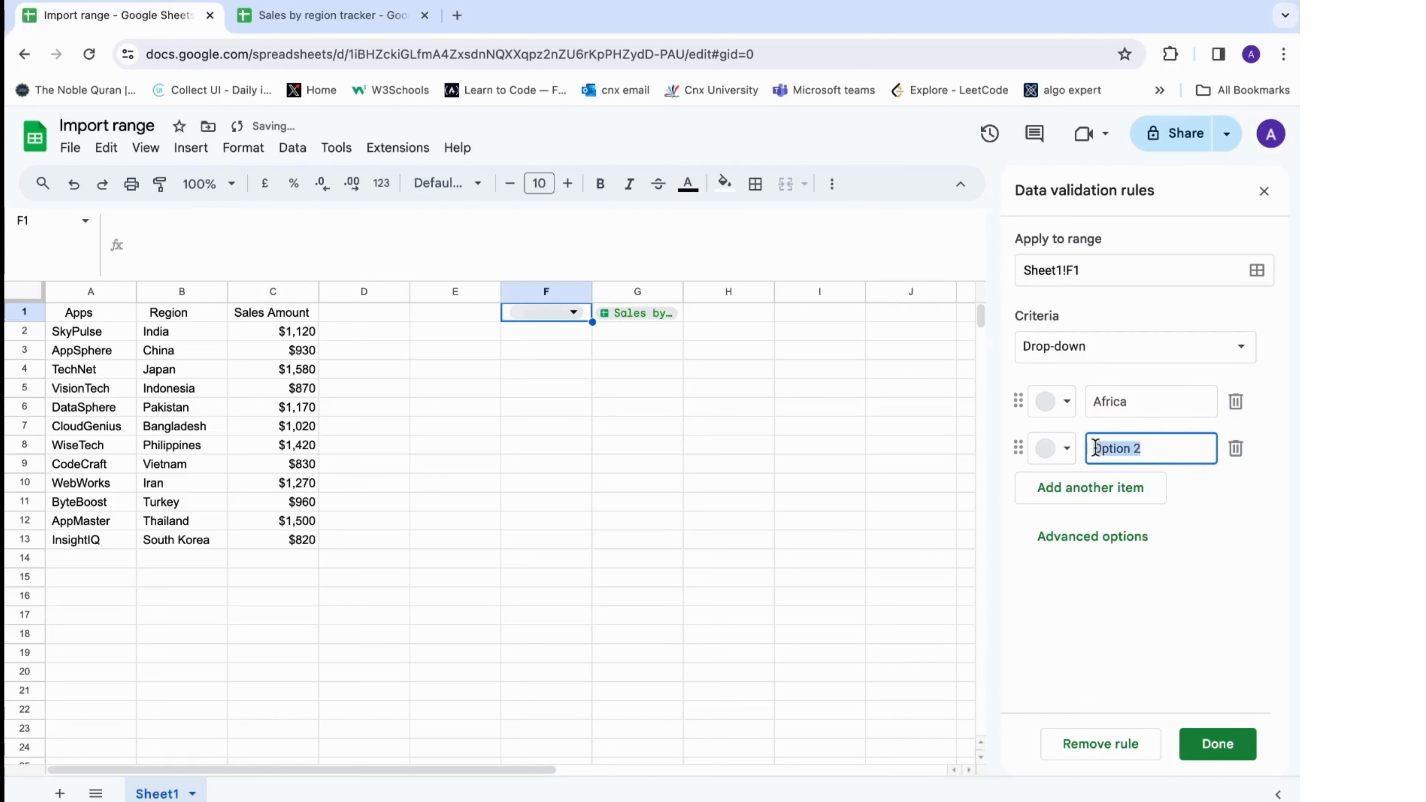
pyautogui.write('Asia')
# Add a third drop-down item, "Select all regions", and save the validation rule for F1.
pyautogui.click(1121, 484)
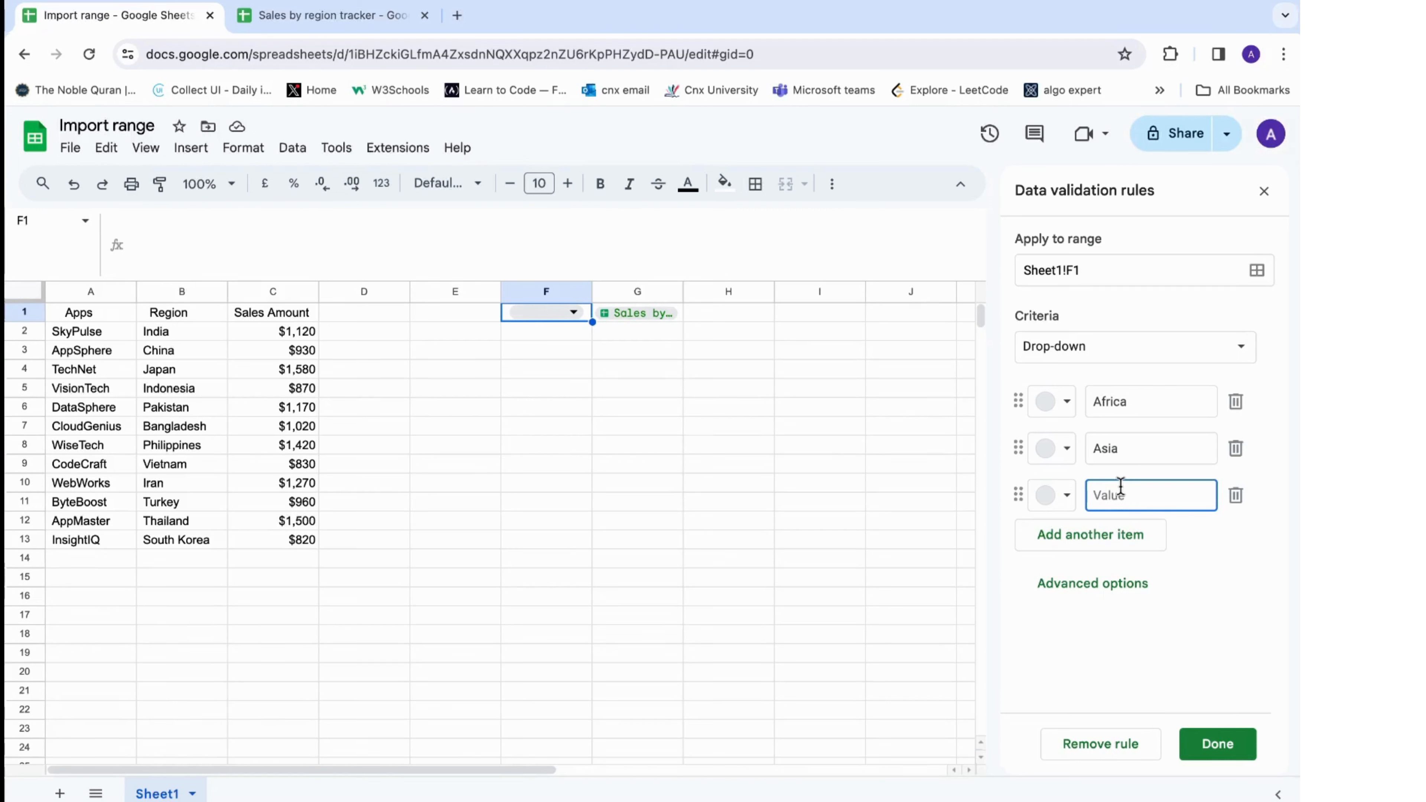
pyautogui.write('Select all regions')
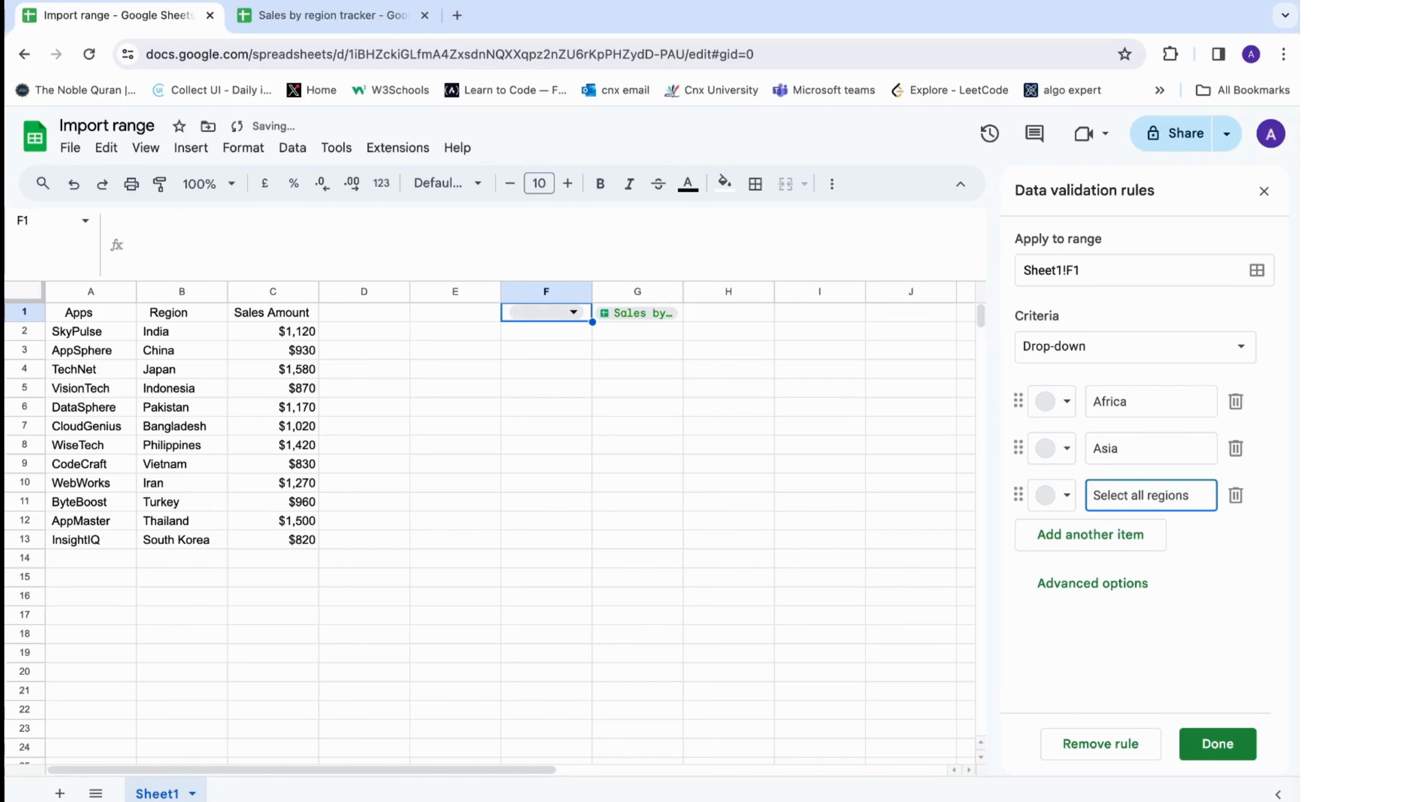
pyautogui.click(1215, 744)
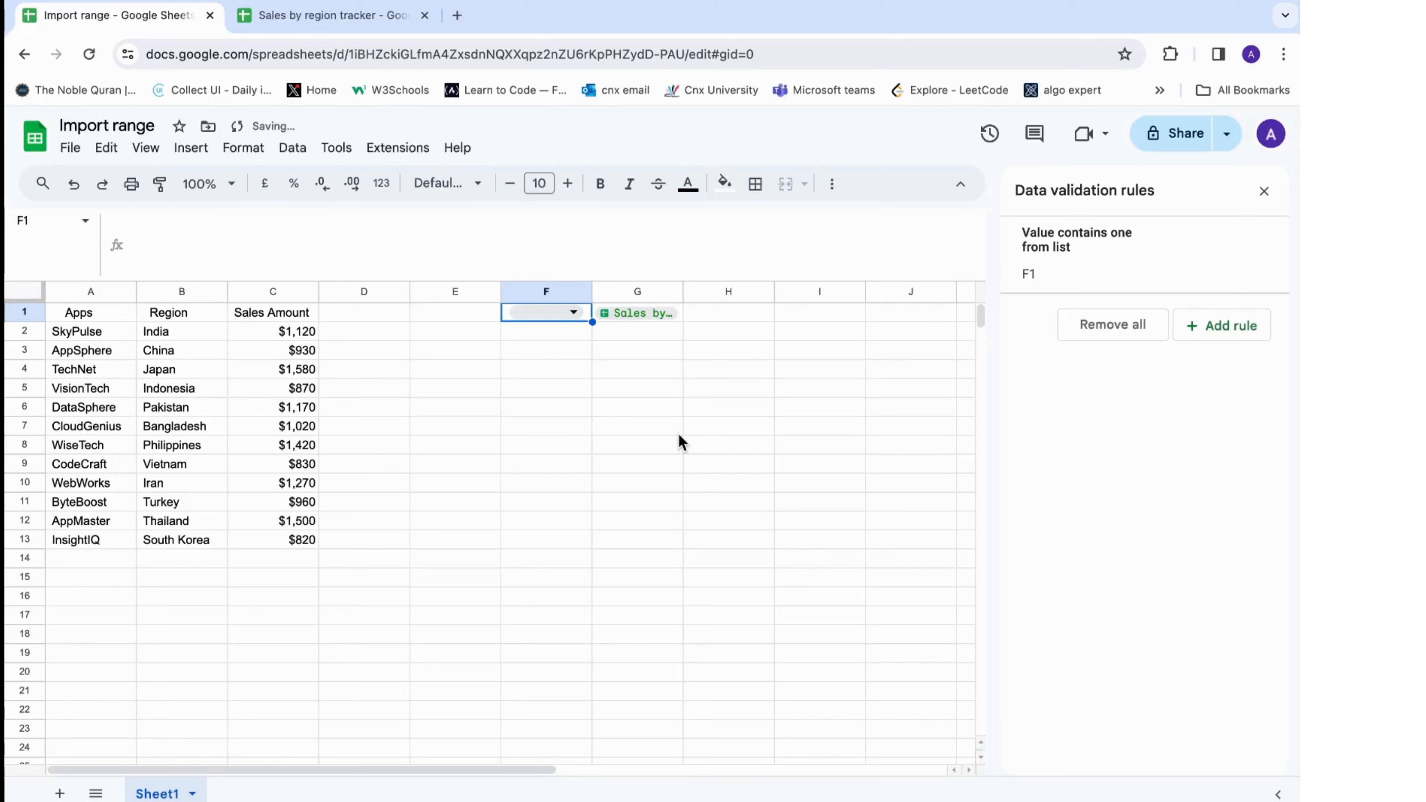
pyautogui.click(1255, 194)
# Widen column F so the drop-down cell has more room.
pyautogui.click(538, 335)
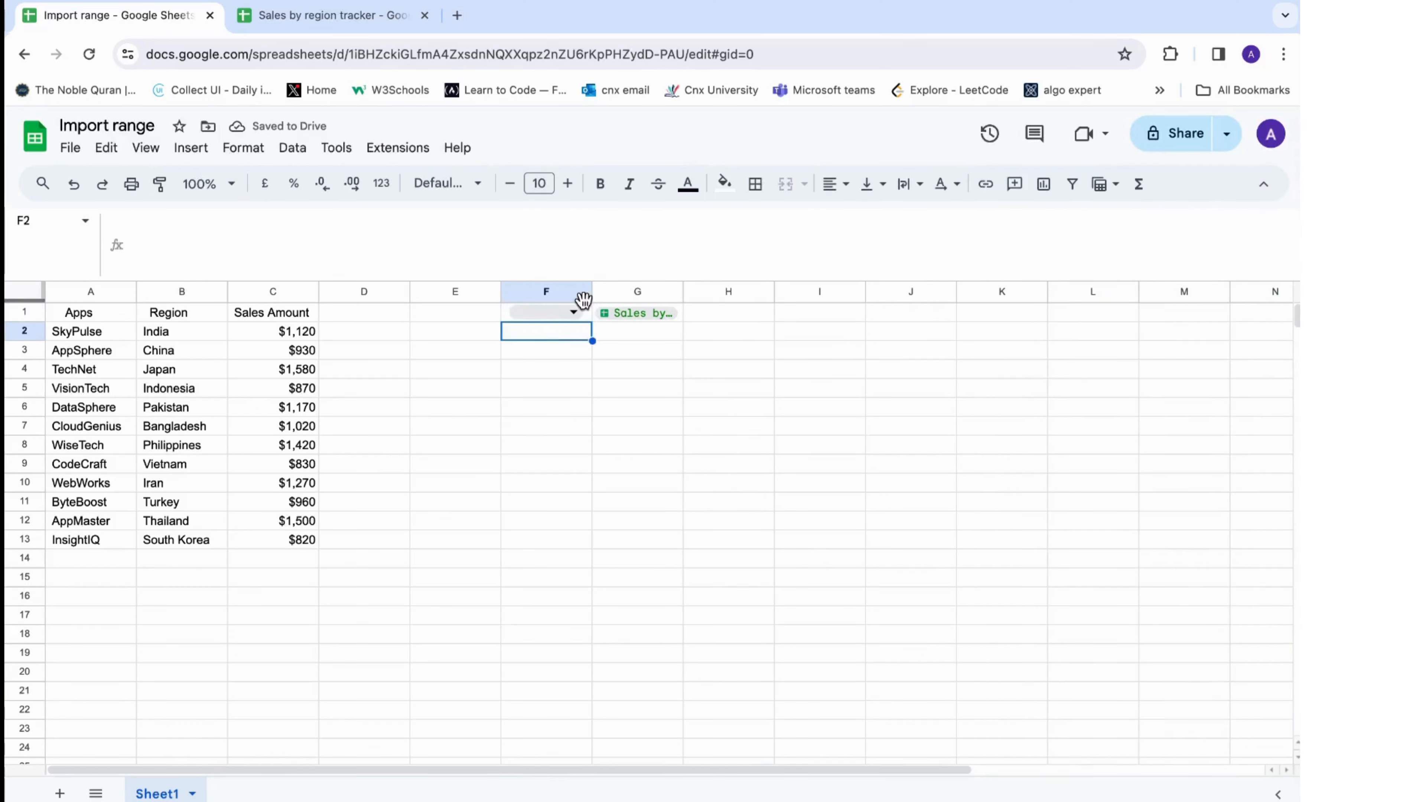
pyautogui.moveTo(592, 294); pyautogui.dragTo(648, 292)
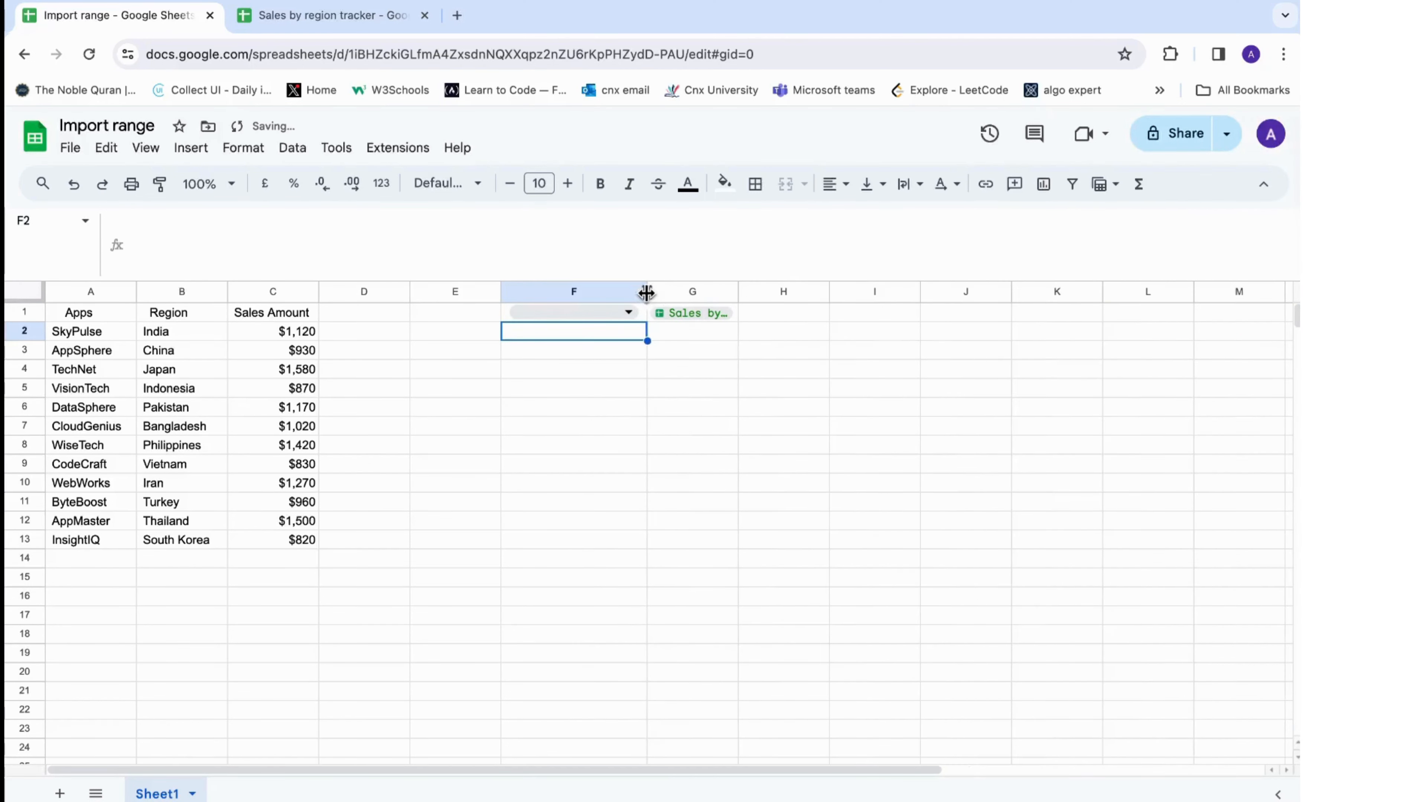
pyautogui.click(602, 377)
# Set the F1 drop-down to Africa and then to Asia, comparing the imported rows with each choice.
pyautogui.click(90, 318)
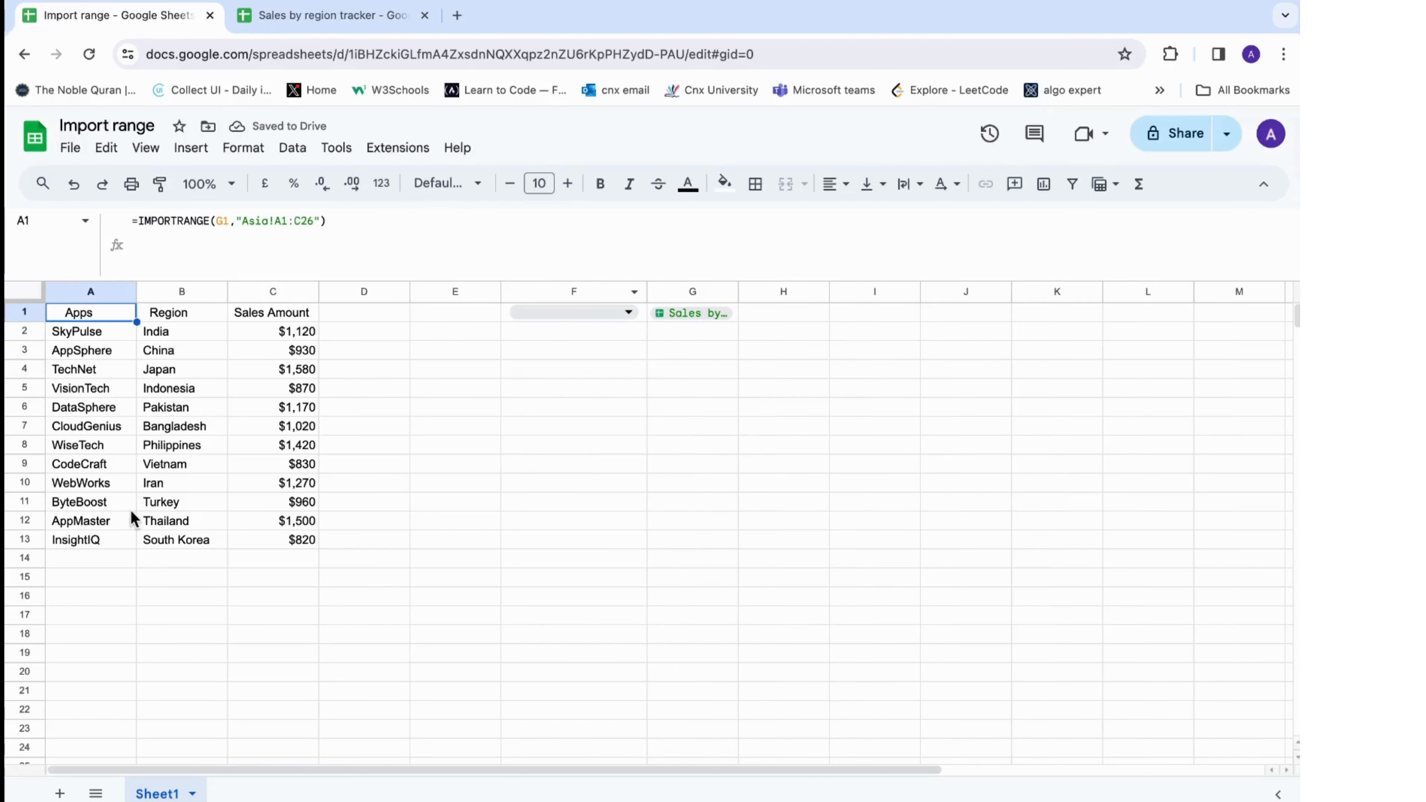
pyautogui.click(557, 324)
pyautogui.click(541, 339)
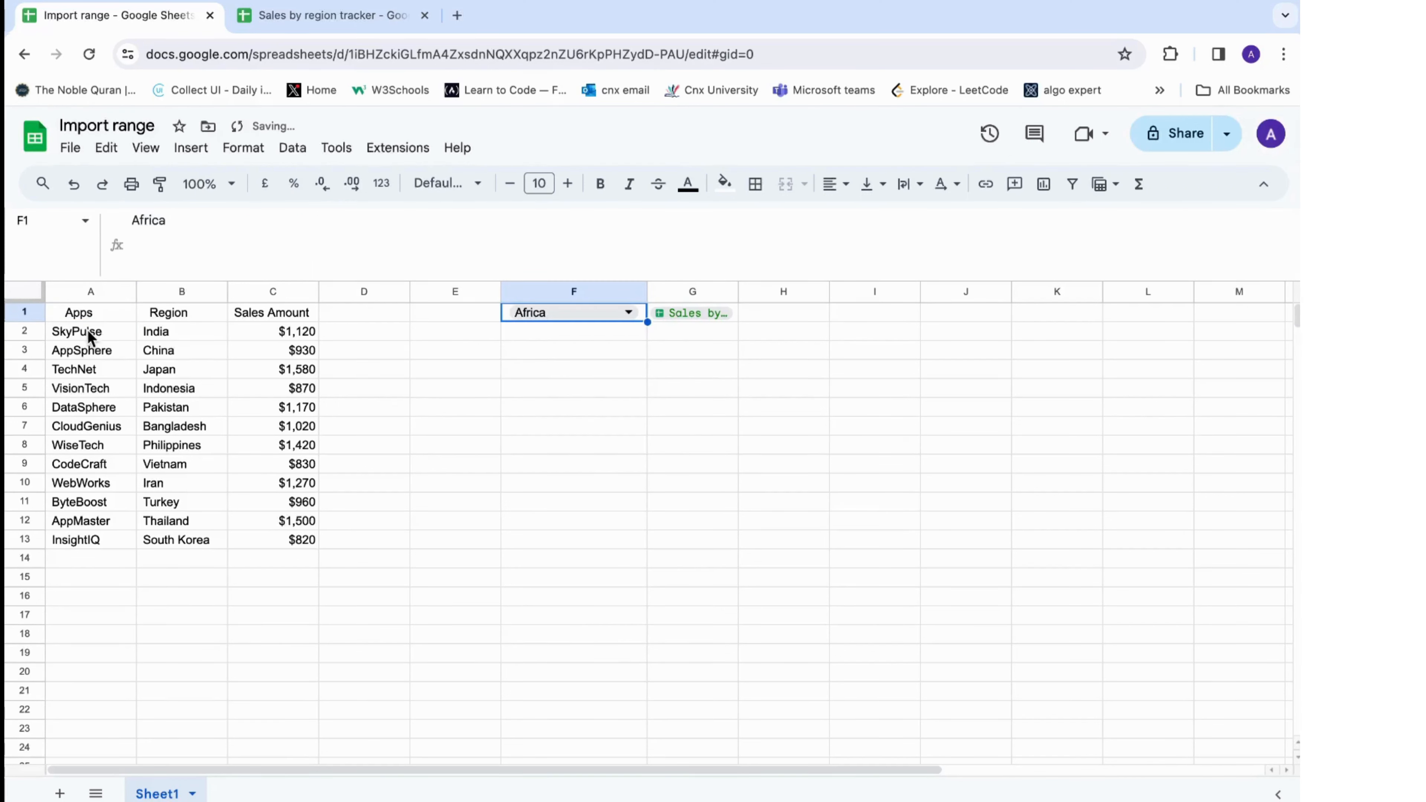
pyautogui.moveTo(90, 337); pyautogui.dragTo(264, 640)
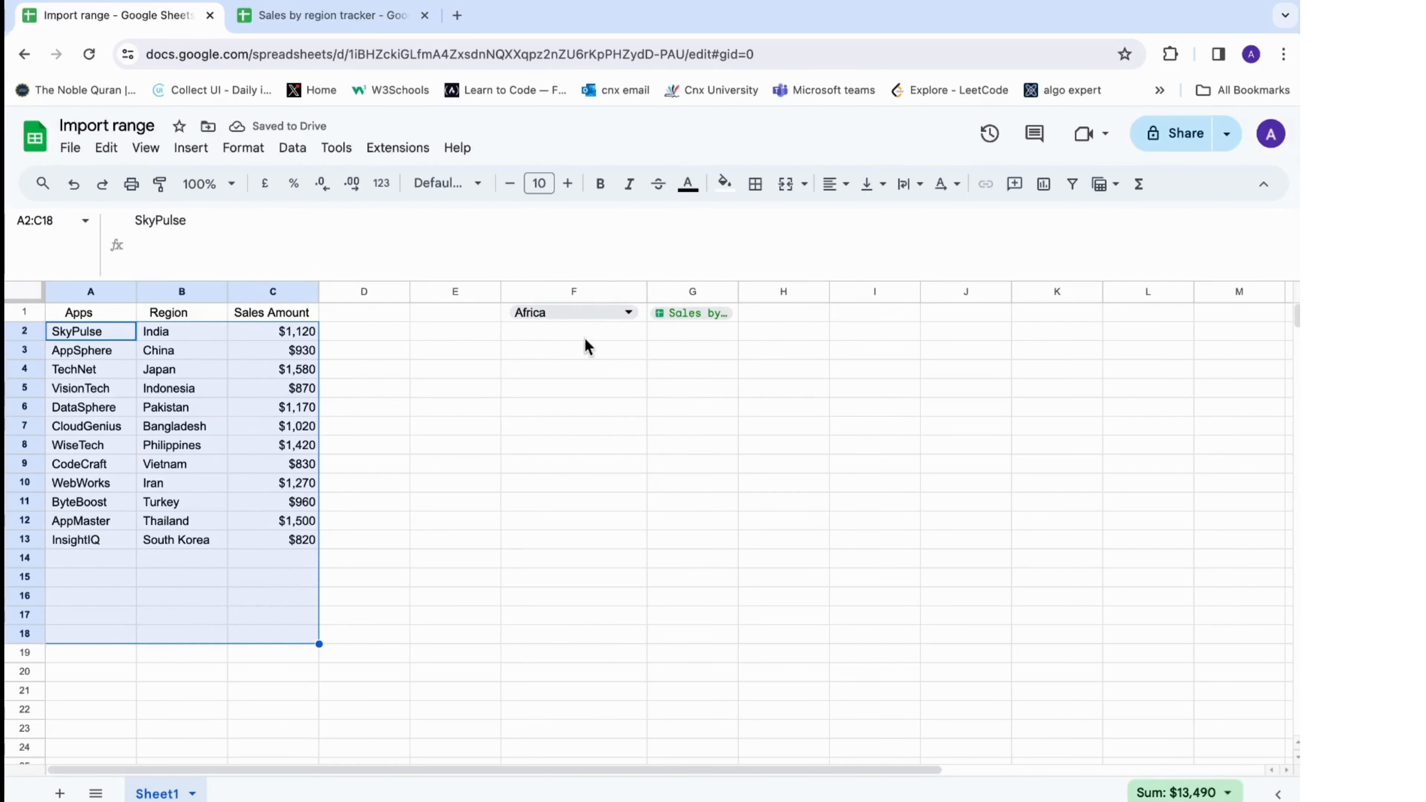
pyautogui.click(561, 314)
pyautogui.click(542, 361)
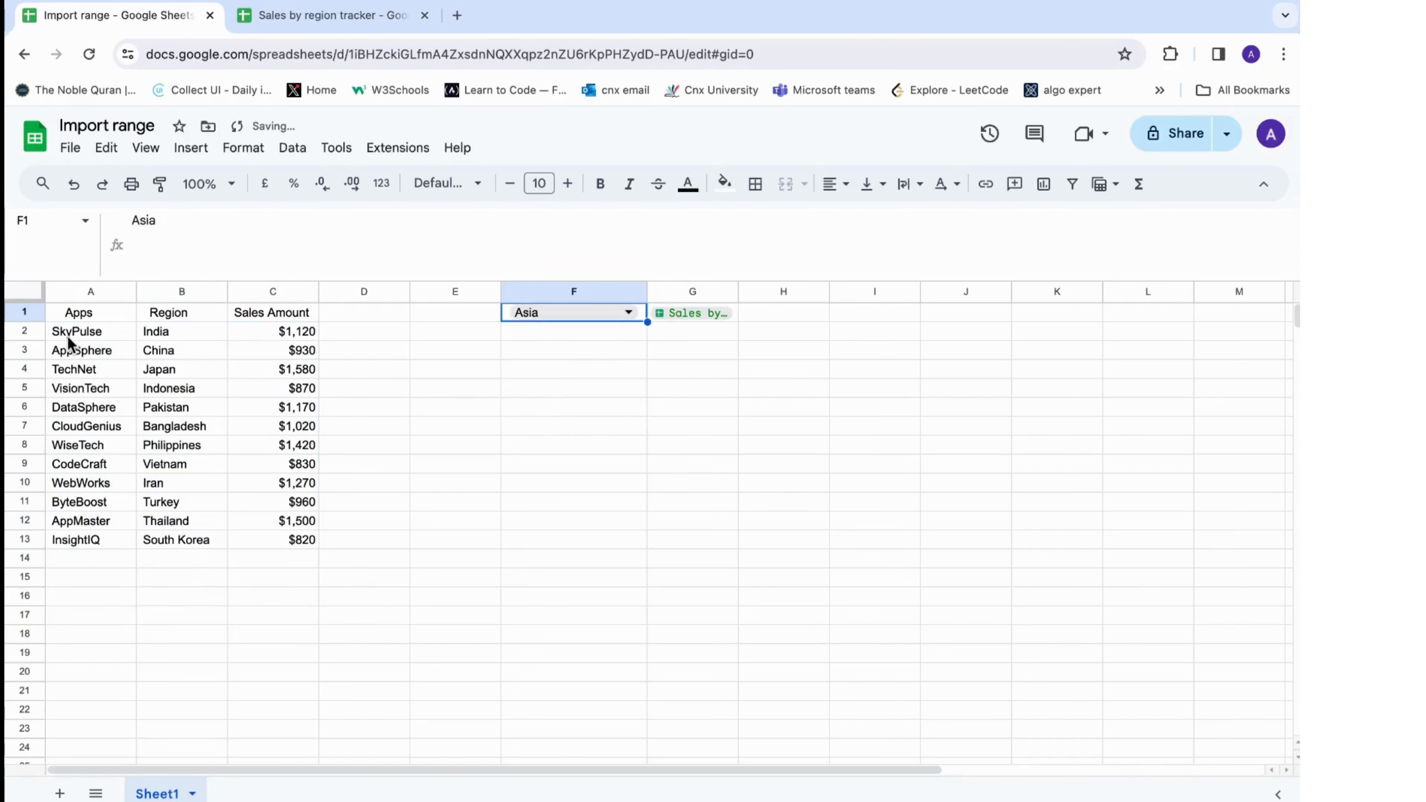
pyautogui.moveTo(68, 340); pyautogui.dragTo(317, 671)
pyautogui.click(494, 564)
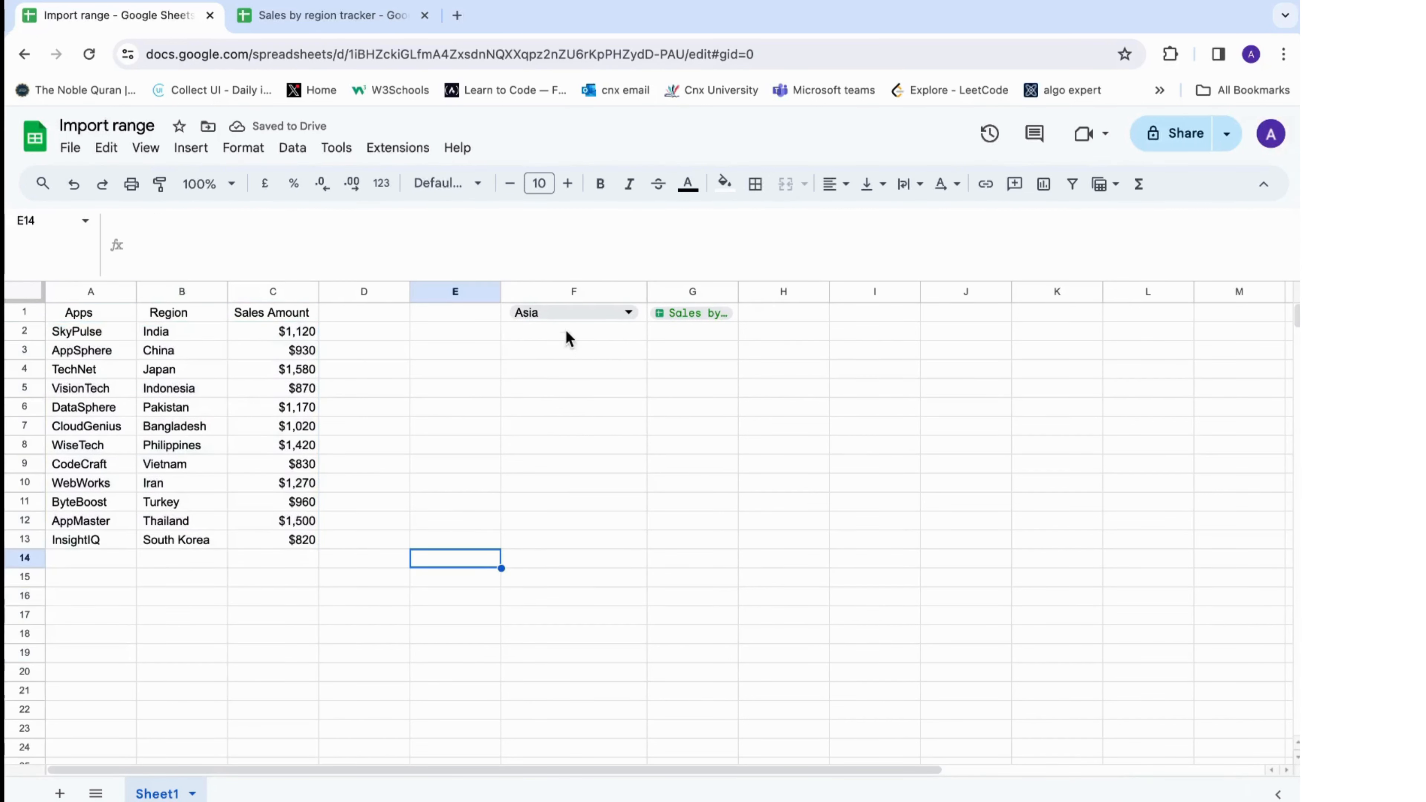
pyautogui.doubleClick(567, 312)
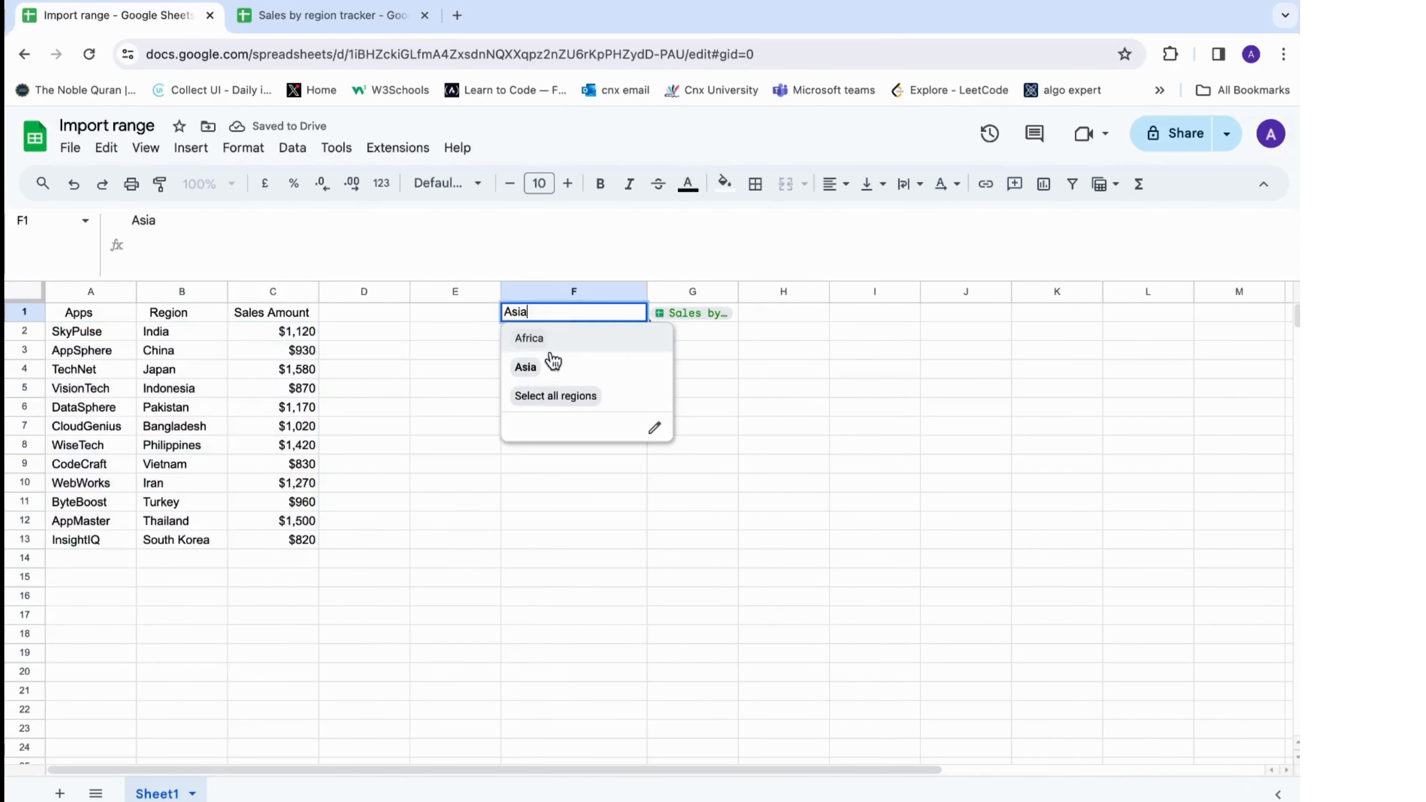
pyautogui.click(542, 475)
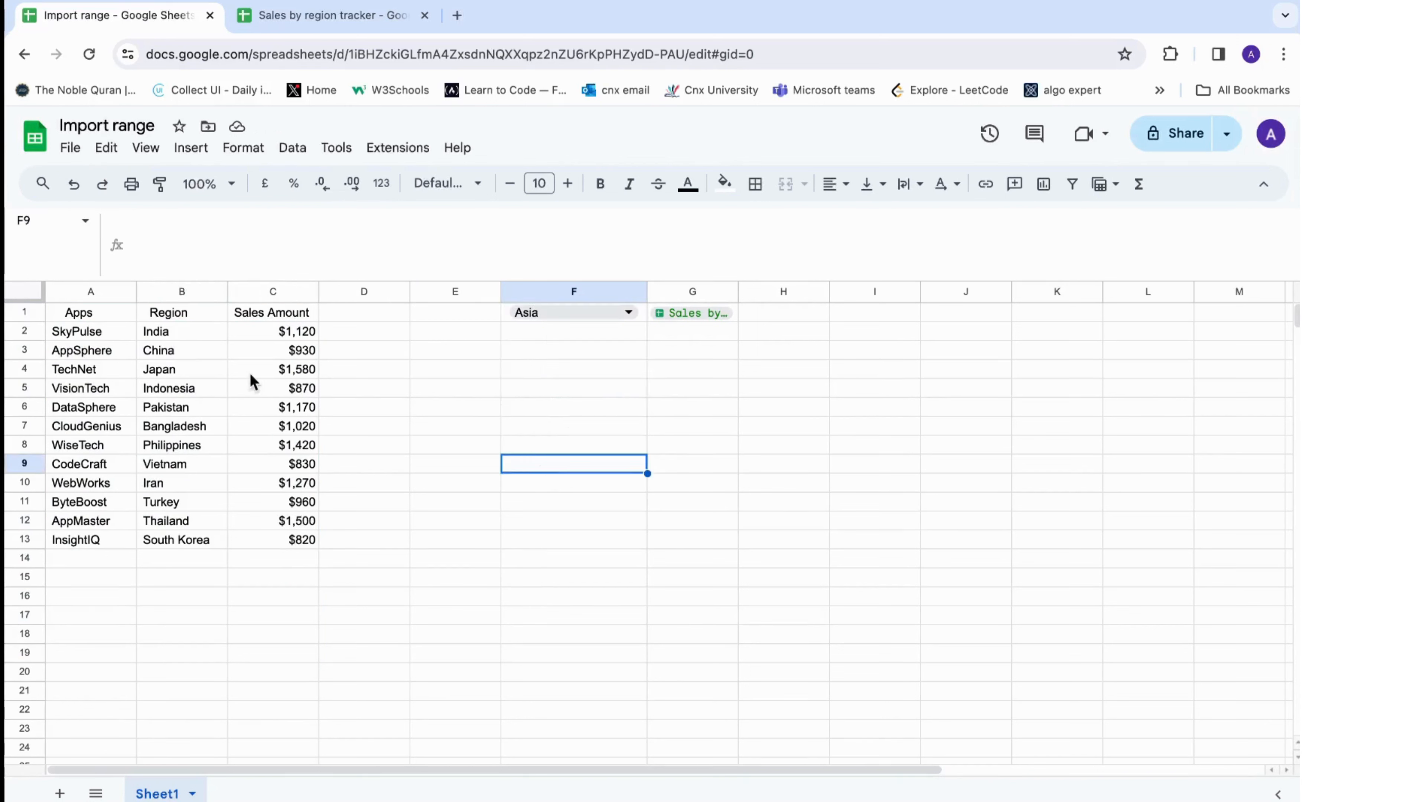
# Change the range argument in the A1 formula to F1&"!A1:C26" and choose Africa in the F1 drop-down.
pyautogui.click(97, 316)
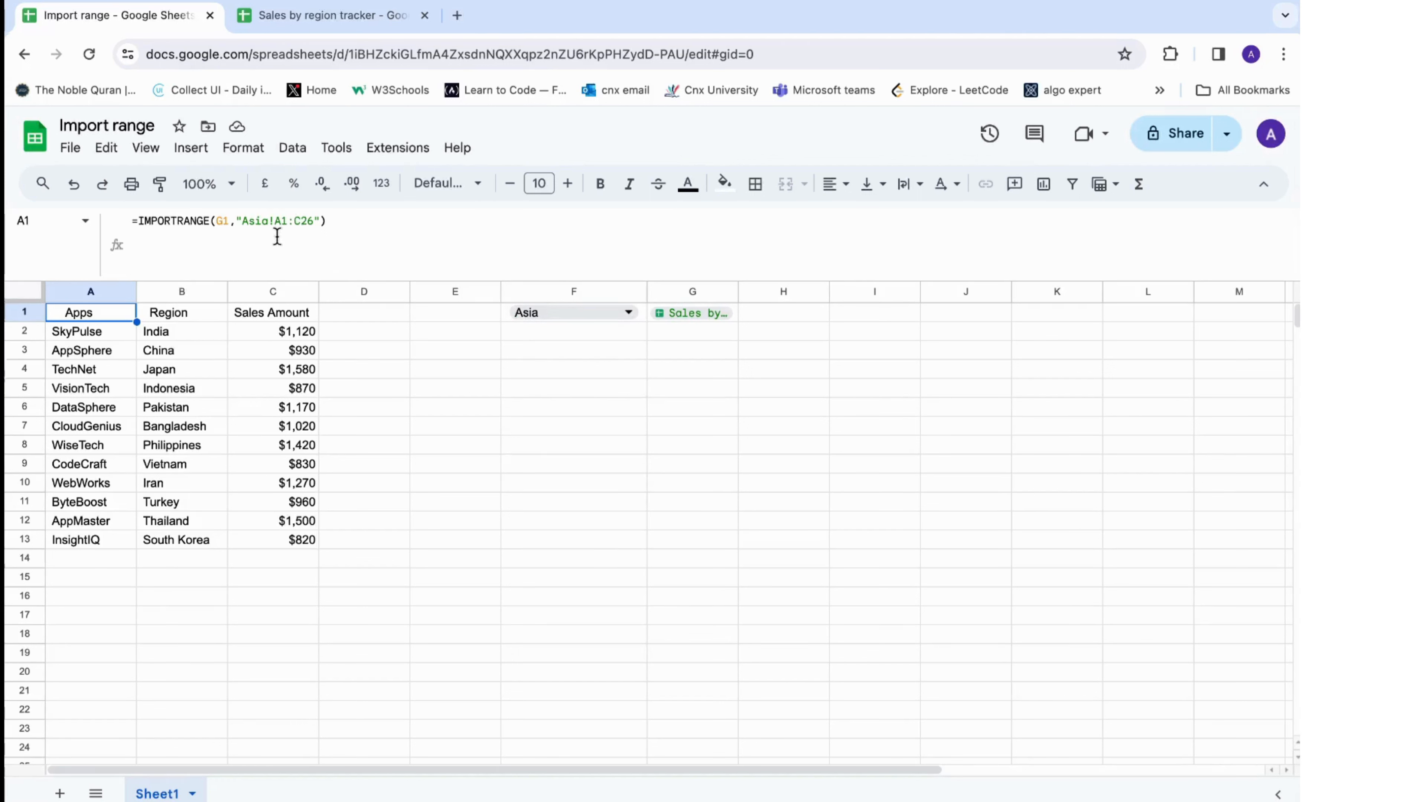
pyautogui.moveTo(269, 223); pyautogui.dragTo(244, 225)
pyautogui.press('BackSpace')
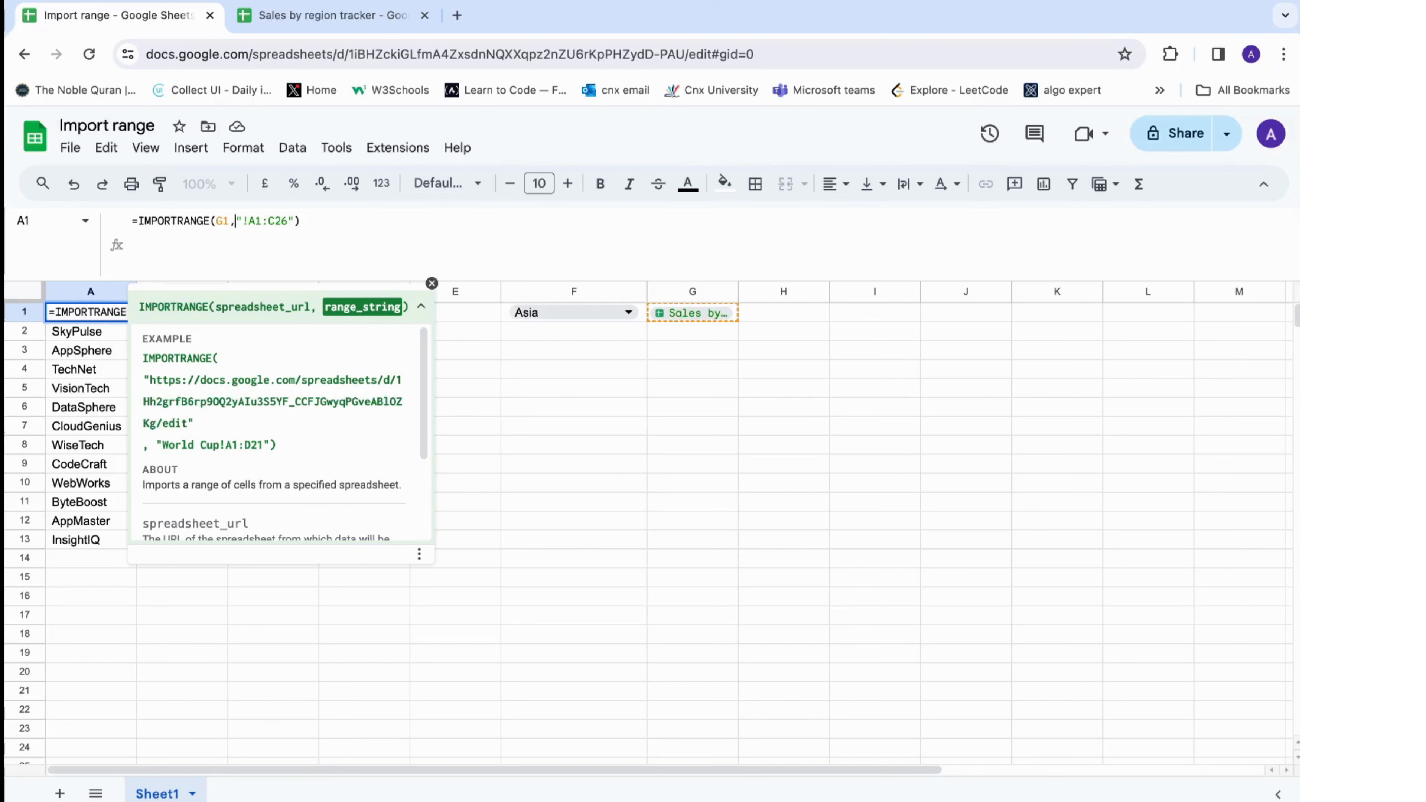
pyautogui.write('F1')
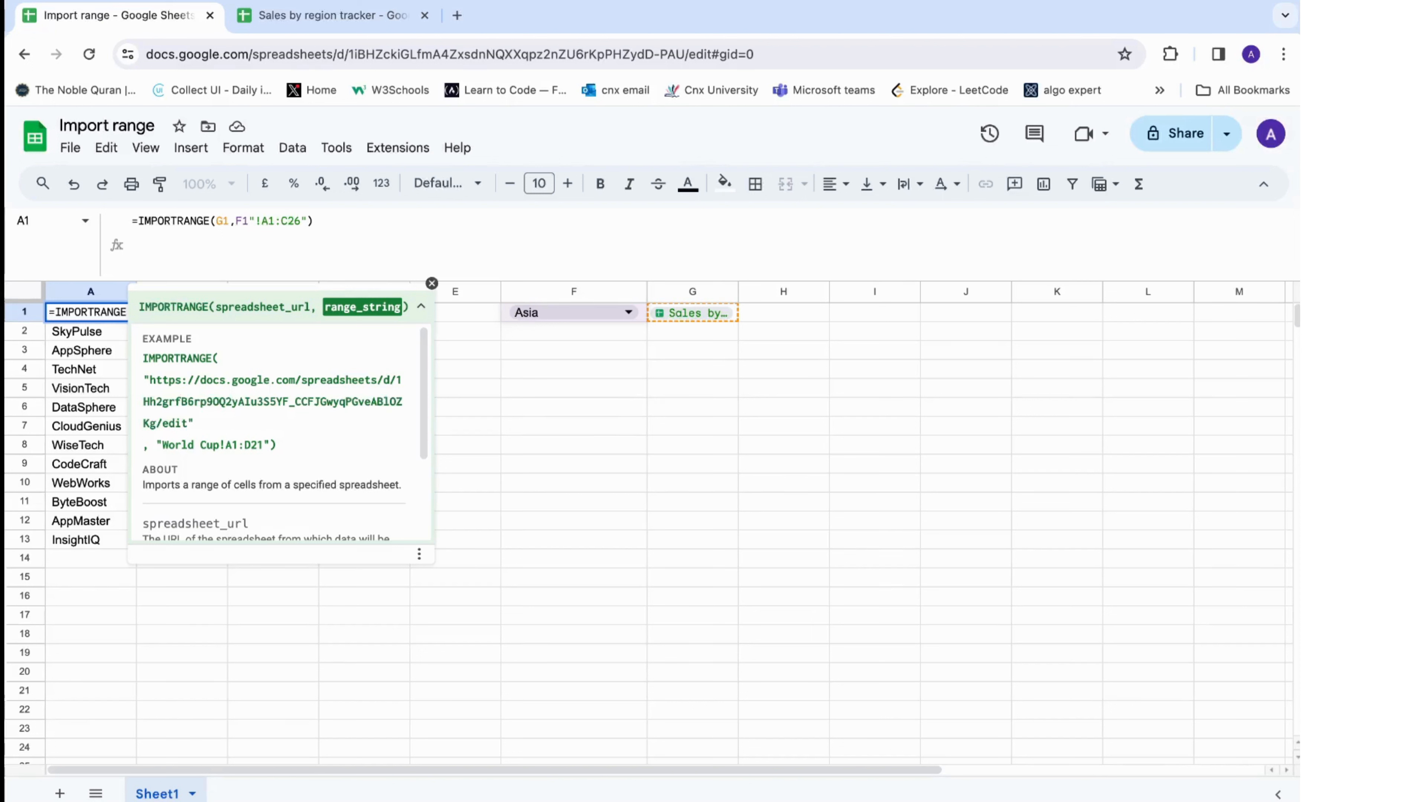
pyautogui.write('&')
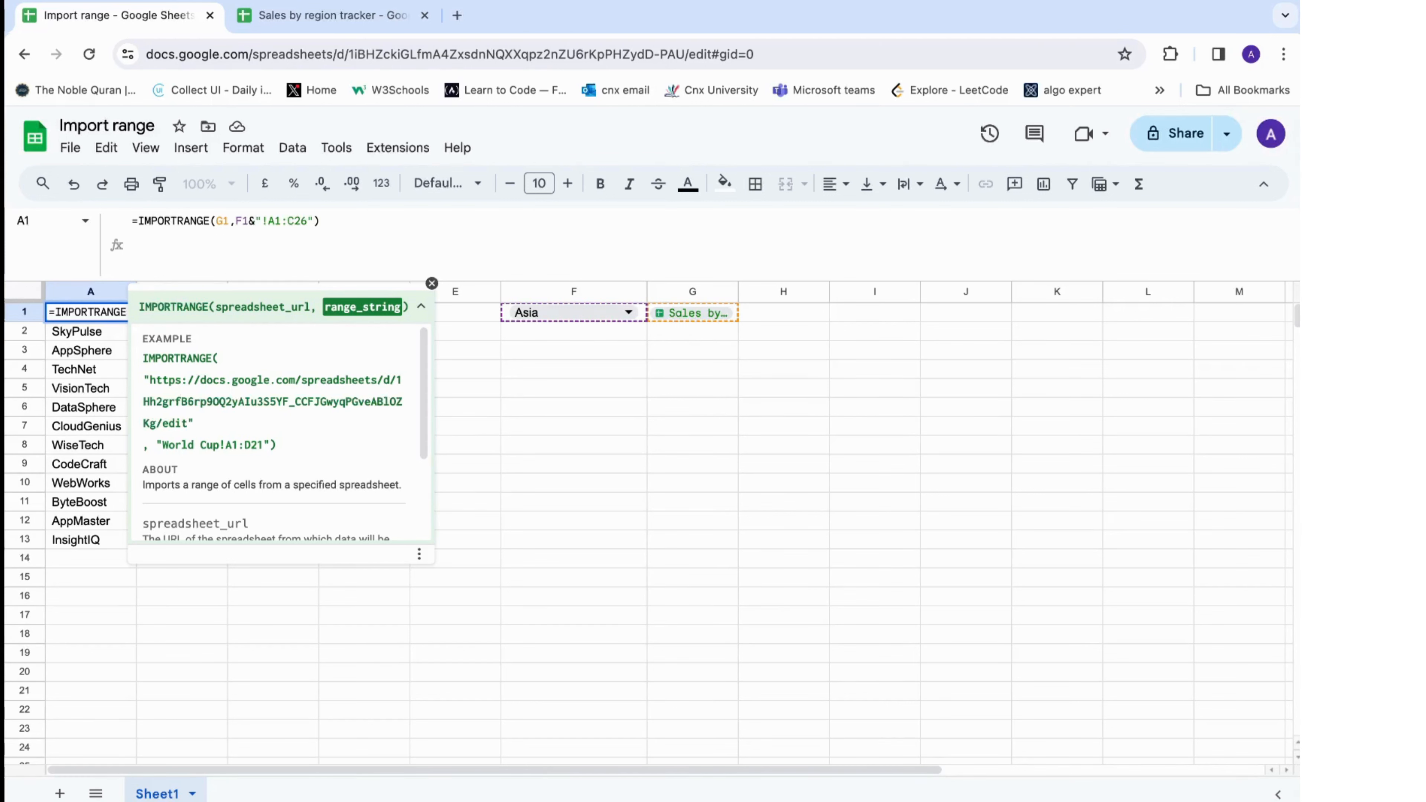
pyautogui.press('Return')
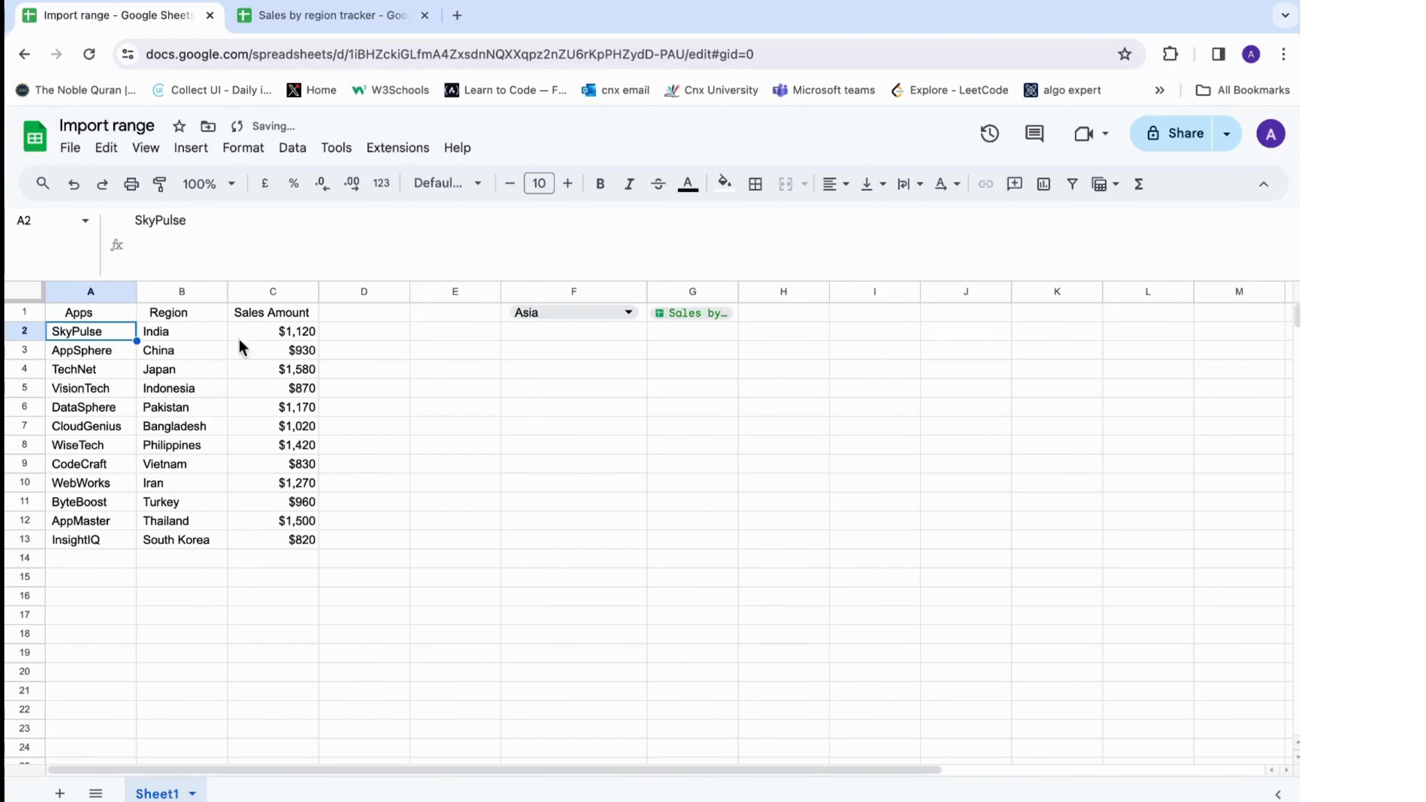
pyautogui.click(609, 313)
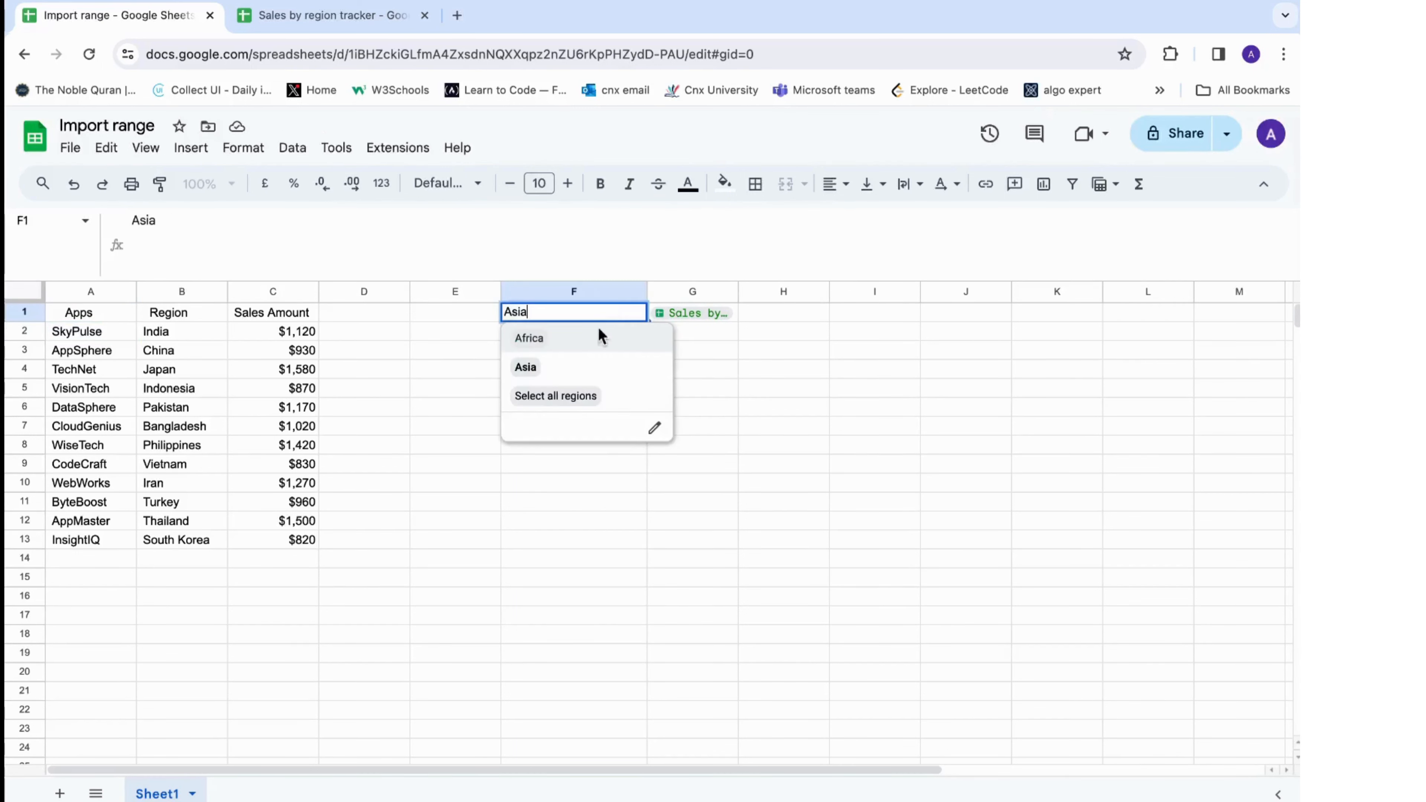
pyautogui.click(555, 344)
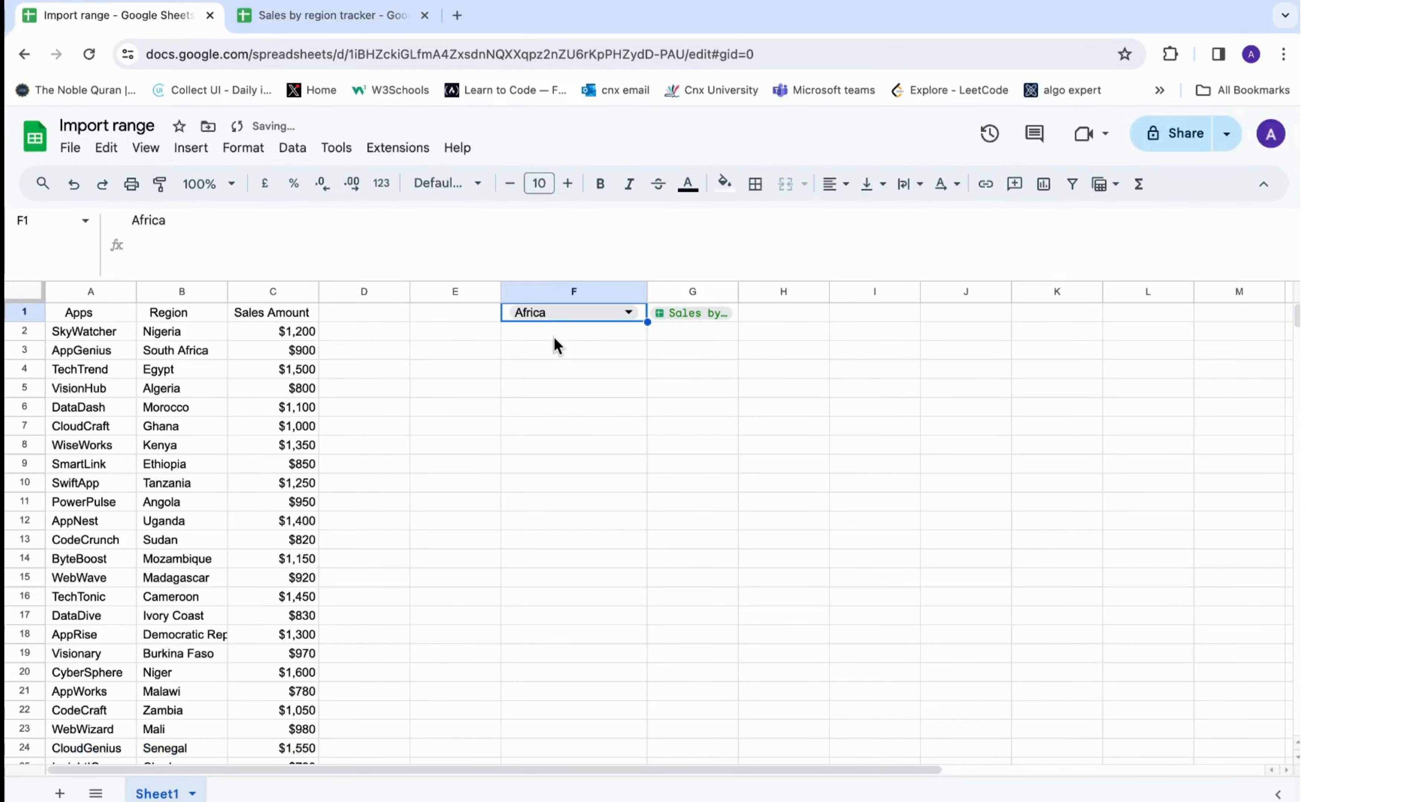
# Choose Asia in the F1 drop-down and compare the imported rows with the Africa and Asia sheets of the Sales by region tracker.
pyautogui.doubleClick(585, 316)
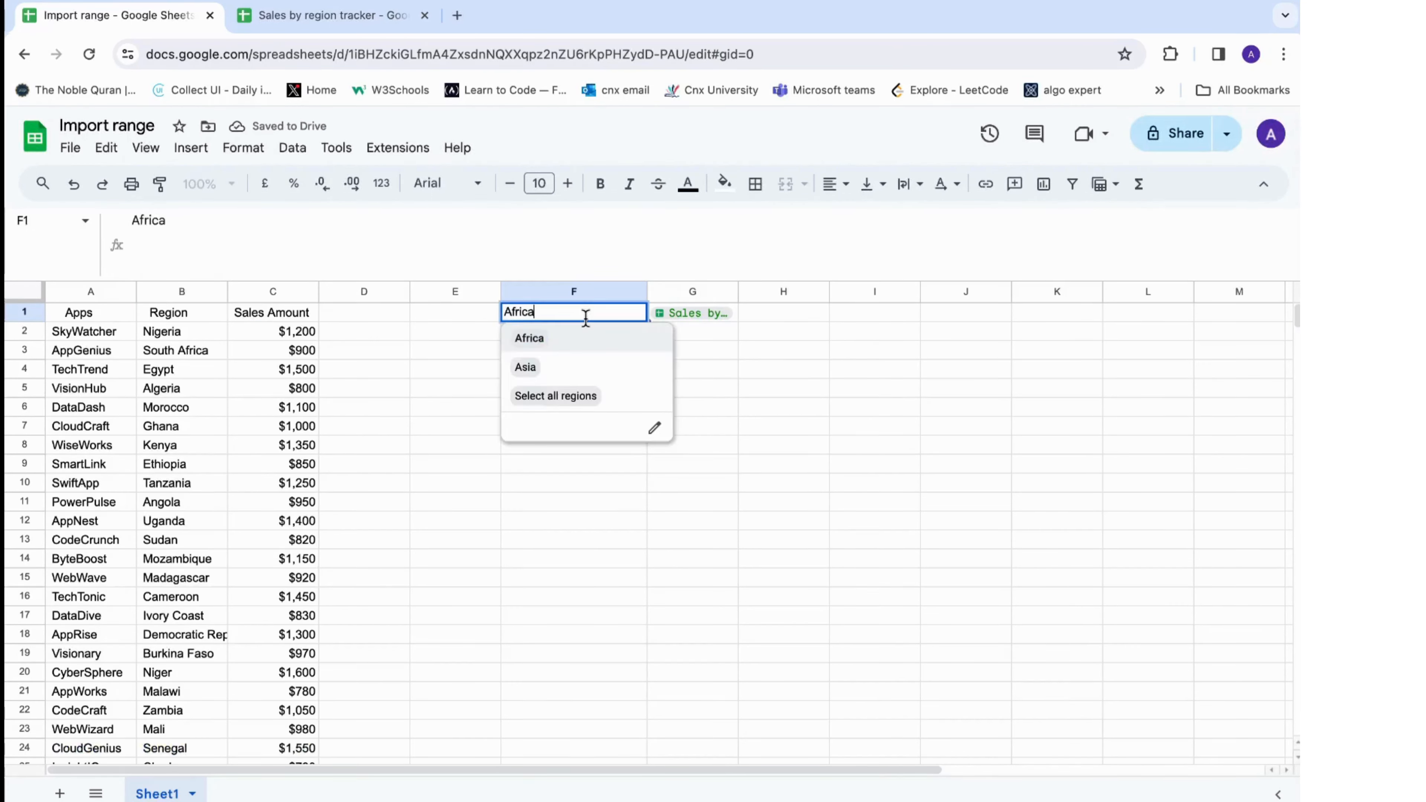
pyautogui.click(544, 372)
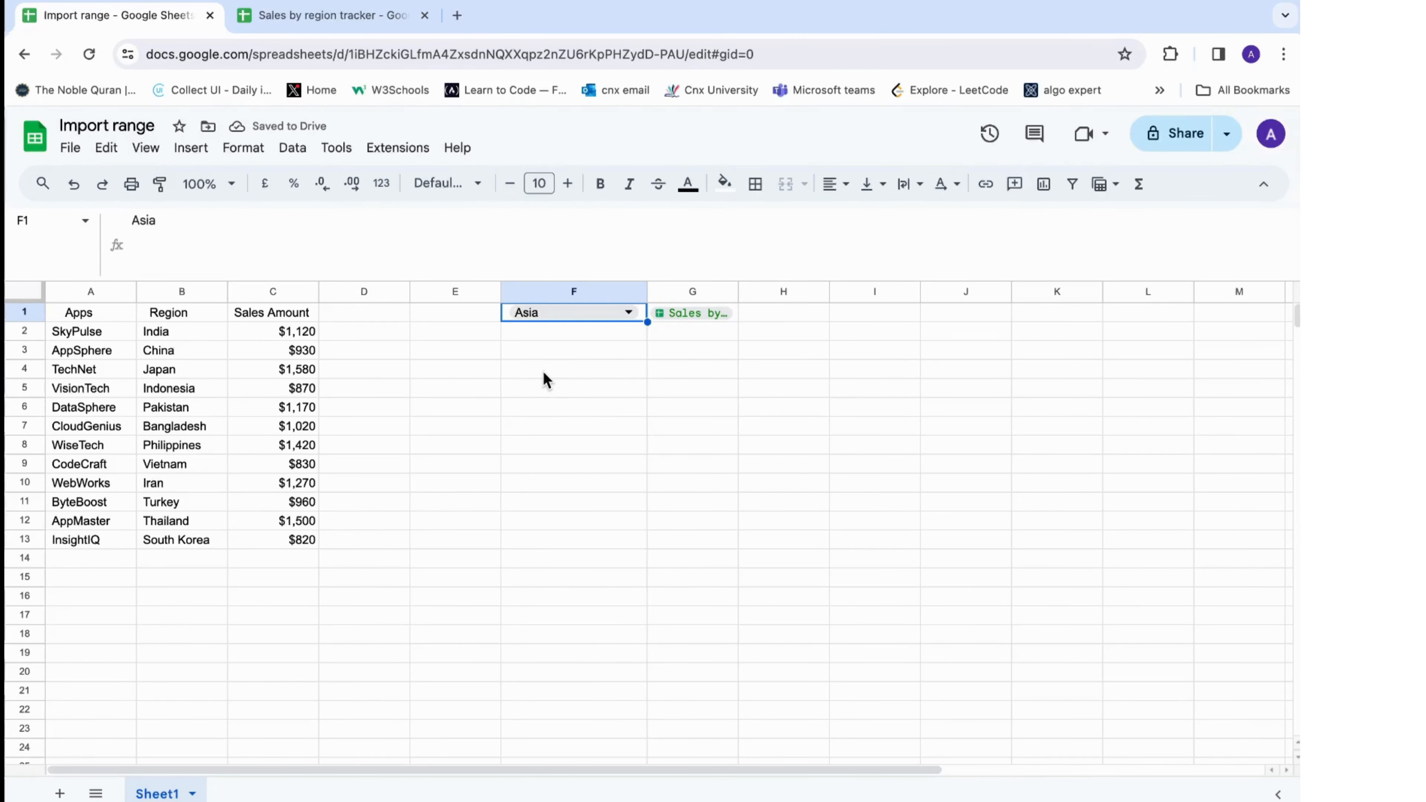
pyautogui.click(324, 15)
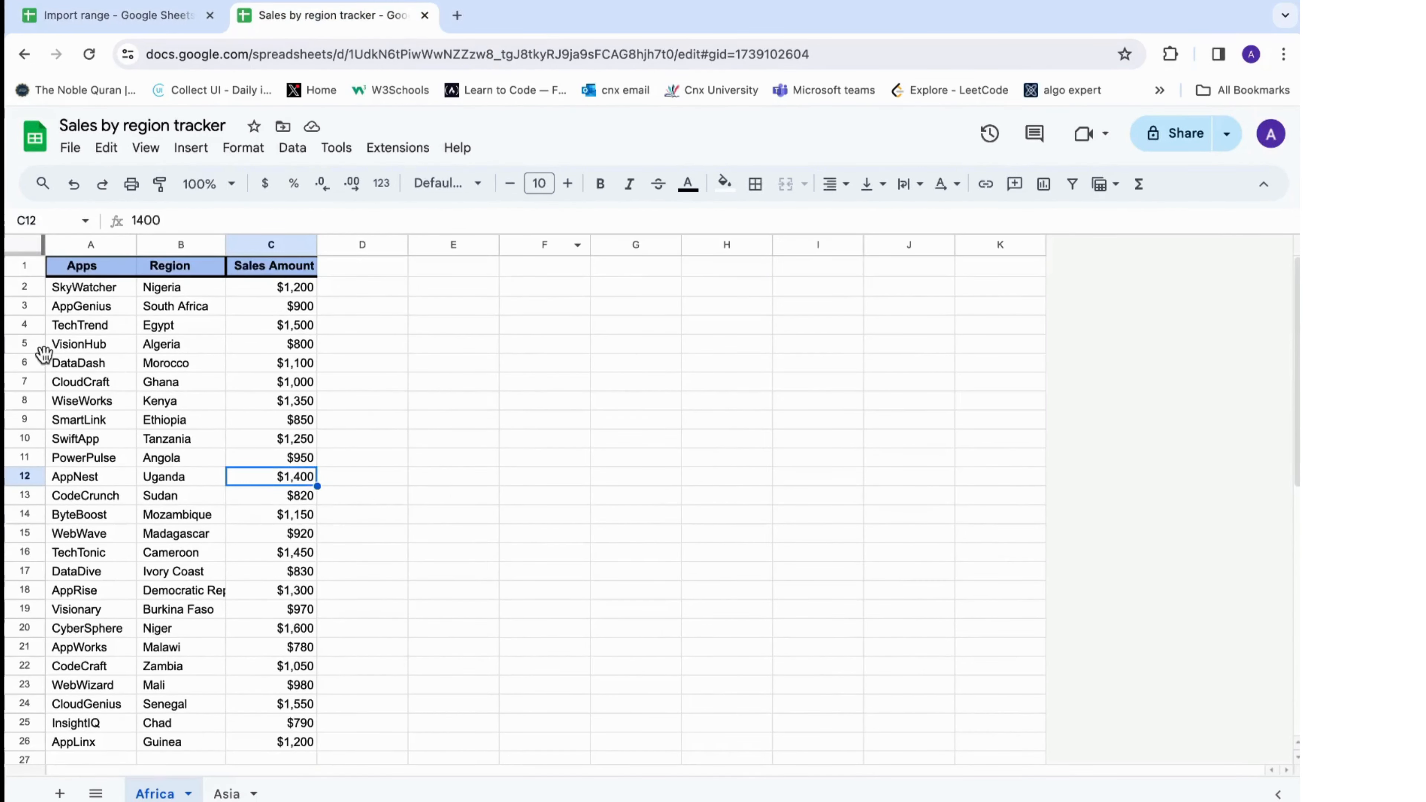
pyautogui.moveTo(64, 288); pyautogui.dragTo(269, 640)
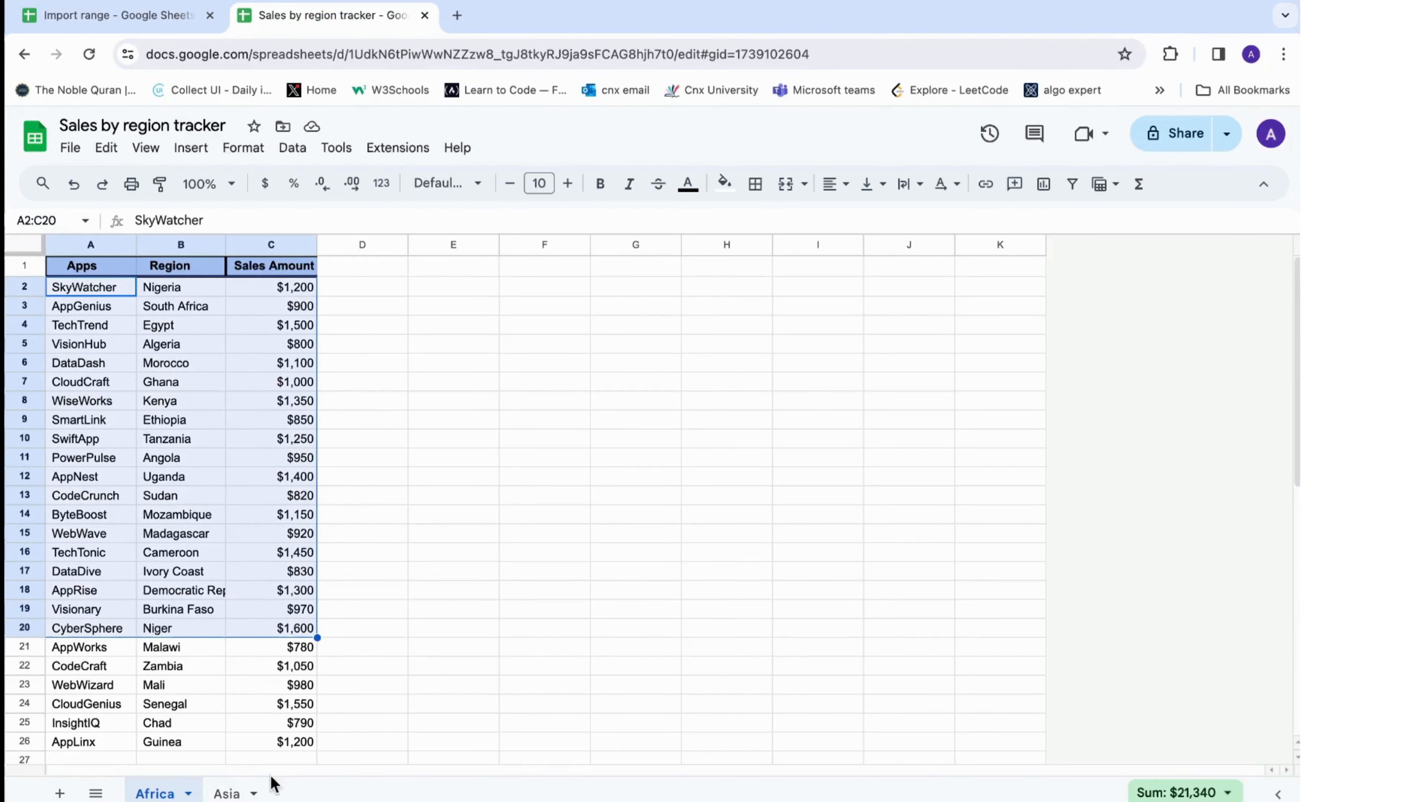
pyautogui.click(242, 793)
pyautogui.moveTo(84, 267); pyautogui.dragTo(283, 477)
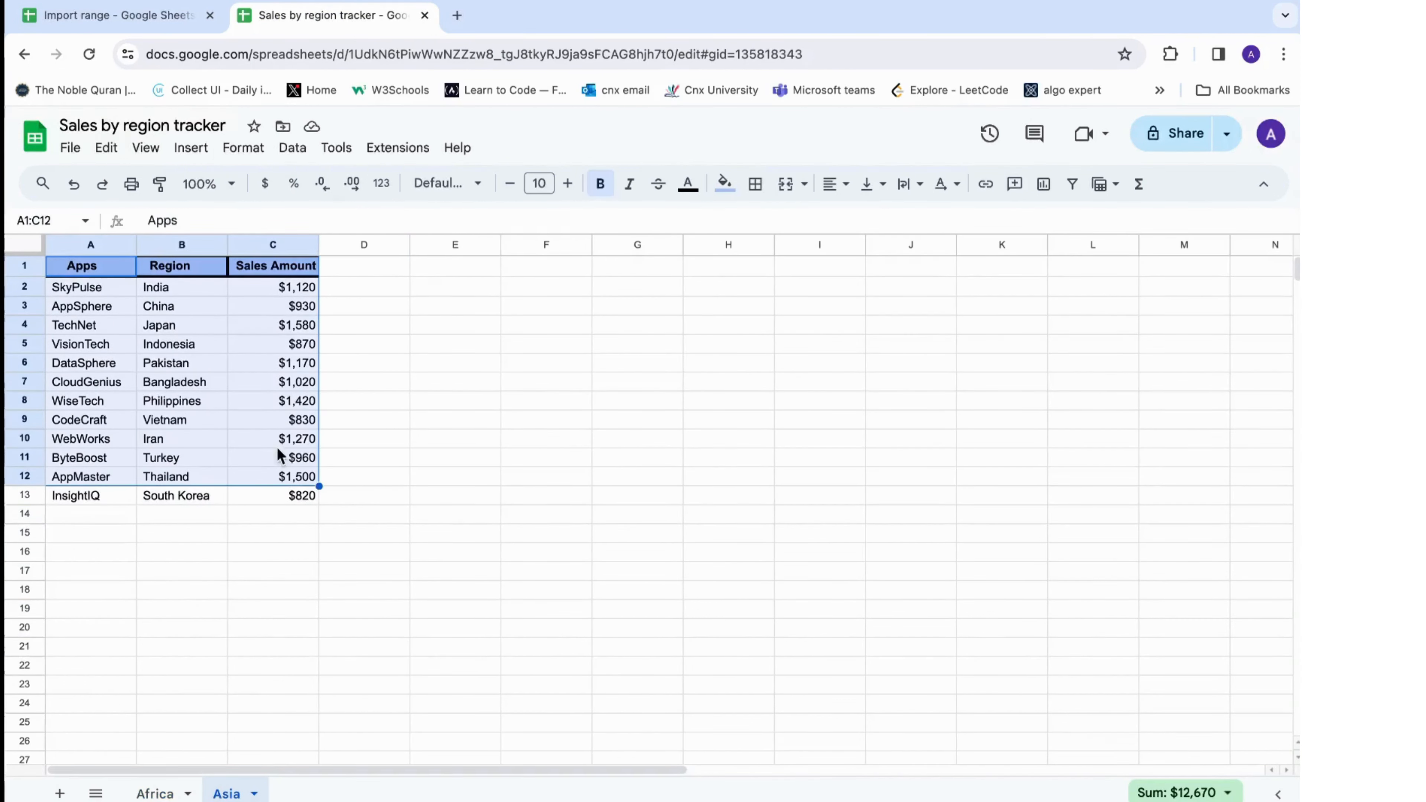
pyautogui.click(117, 16)
pyautogui.click(95, 315)
pyautogui.moveTo(98, 358); pyautogui.dragTo(309, 562)
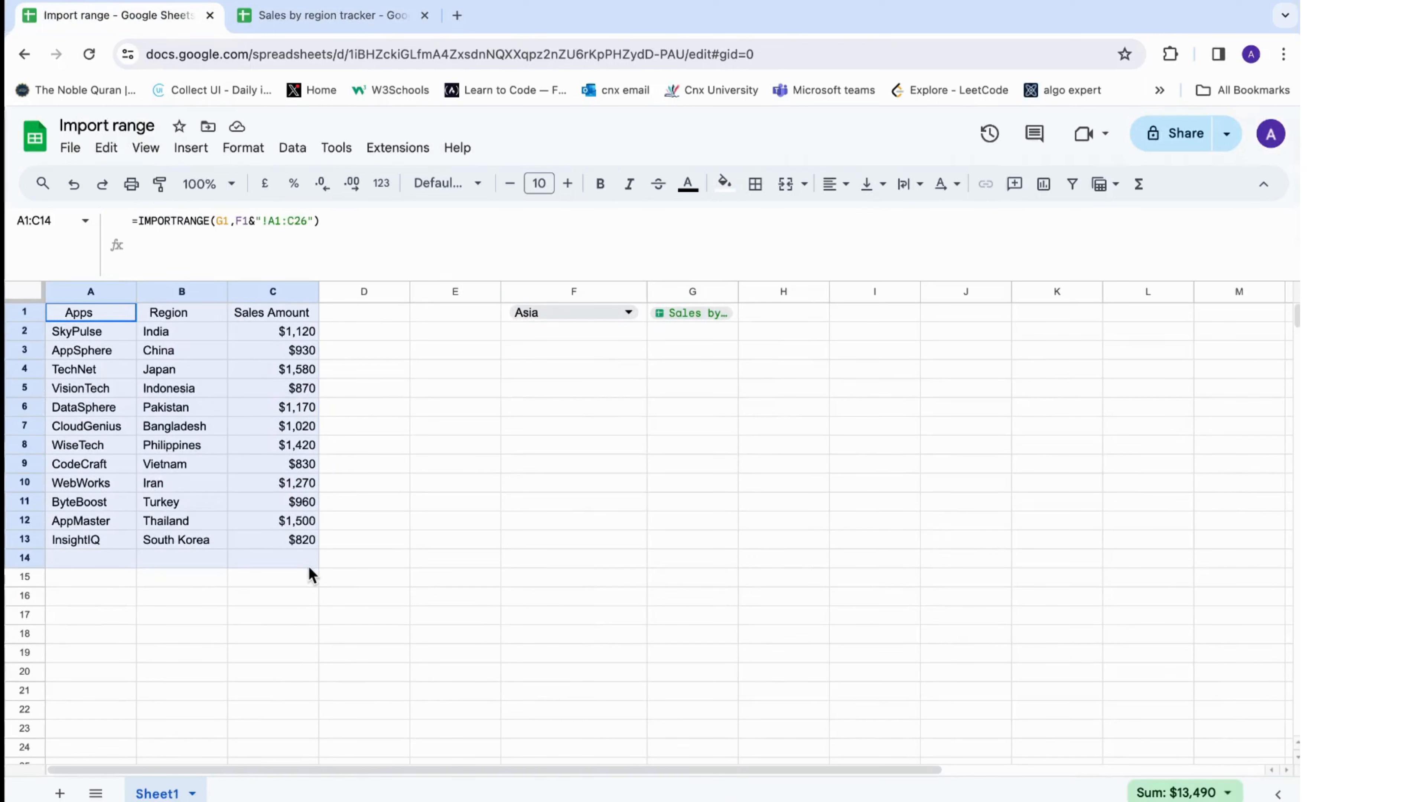
pyautogui.click(330, 527)
pyautogui.click(484, 393)
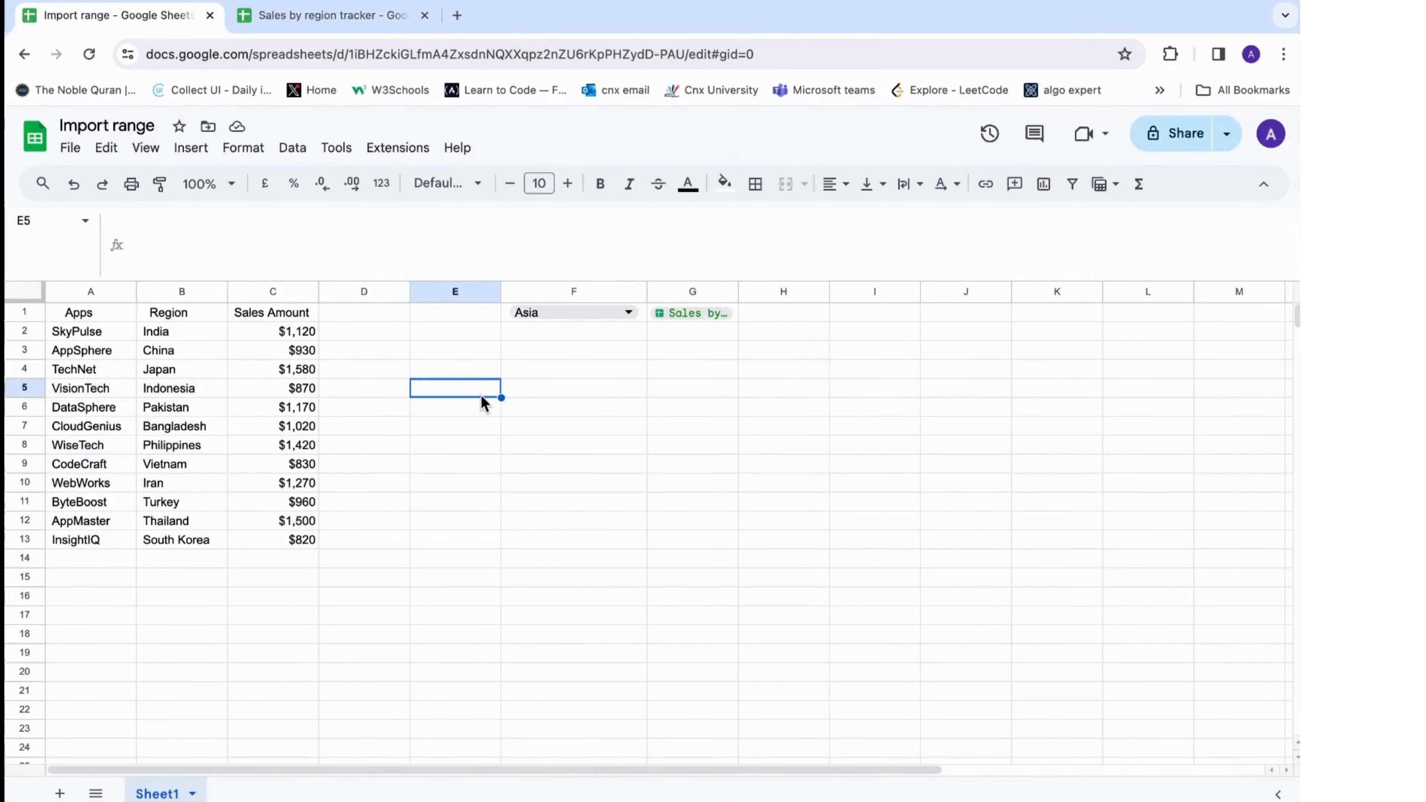
pyautogui.write('=')
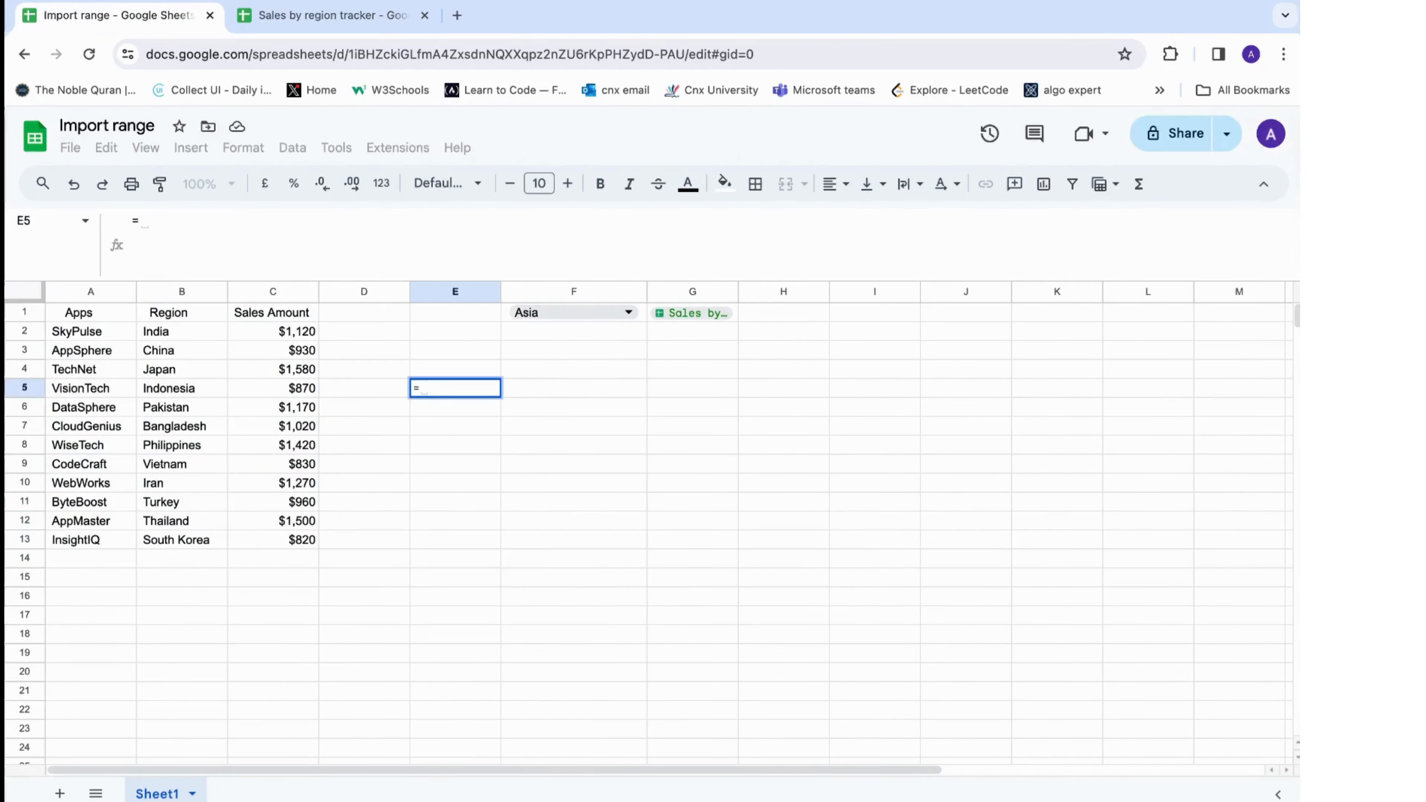
pyautogui.press('Escape')
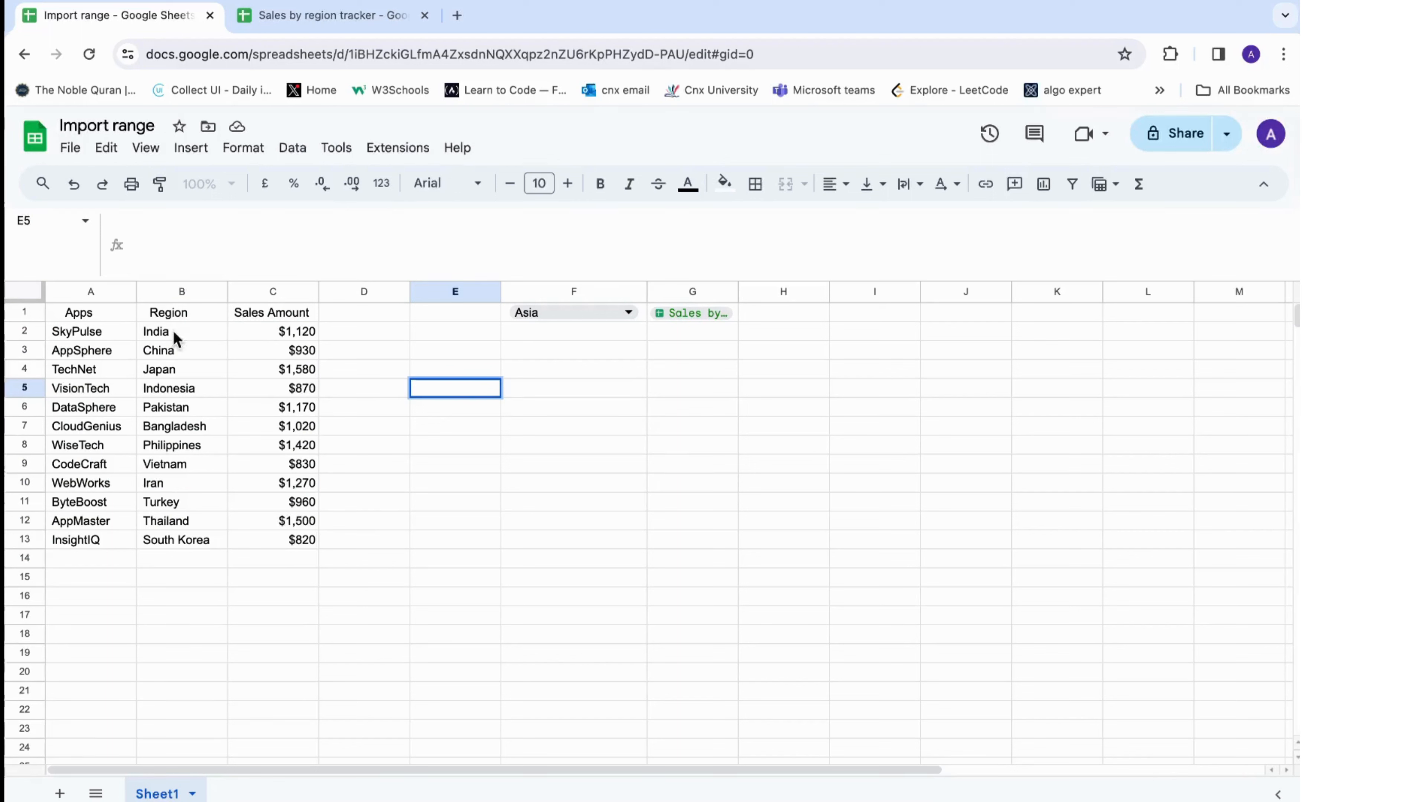
# Copy the IMPORTRANGE formula text from A1 without its equals sign, leaving the formula in A1 as it is.
pyautogui.click(105, 321)
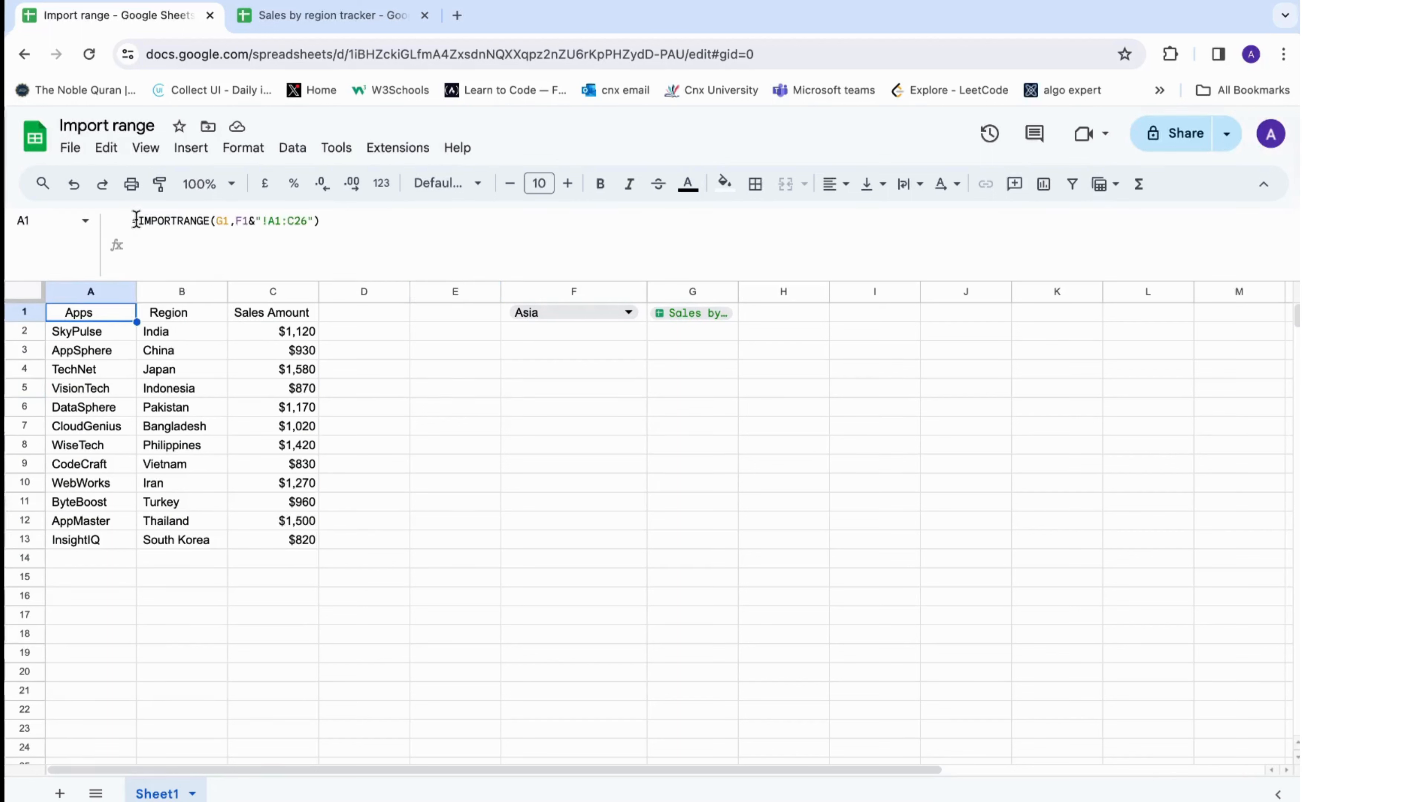
pyautogui.moveTo(138, 221); pyautogui.dragTo(321, 221)
pyautogui.hotkey('ctrl', 'c')
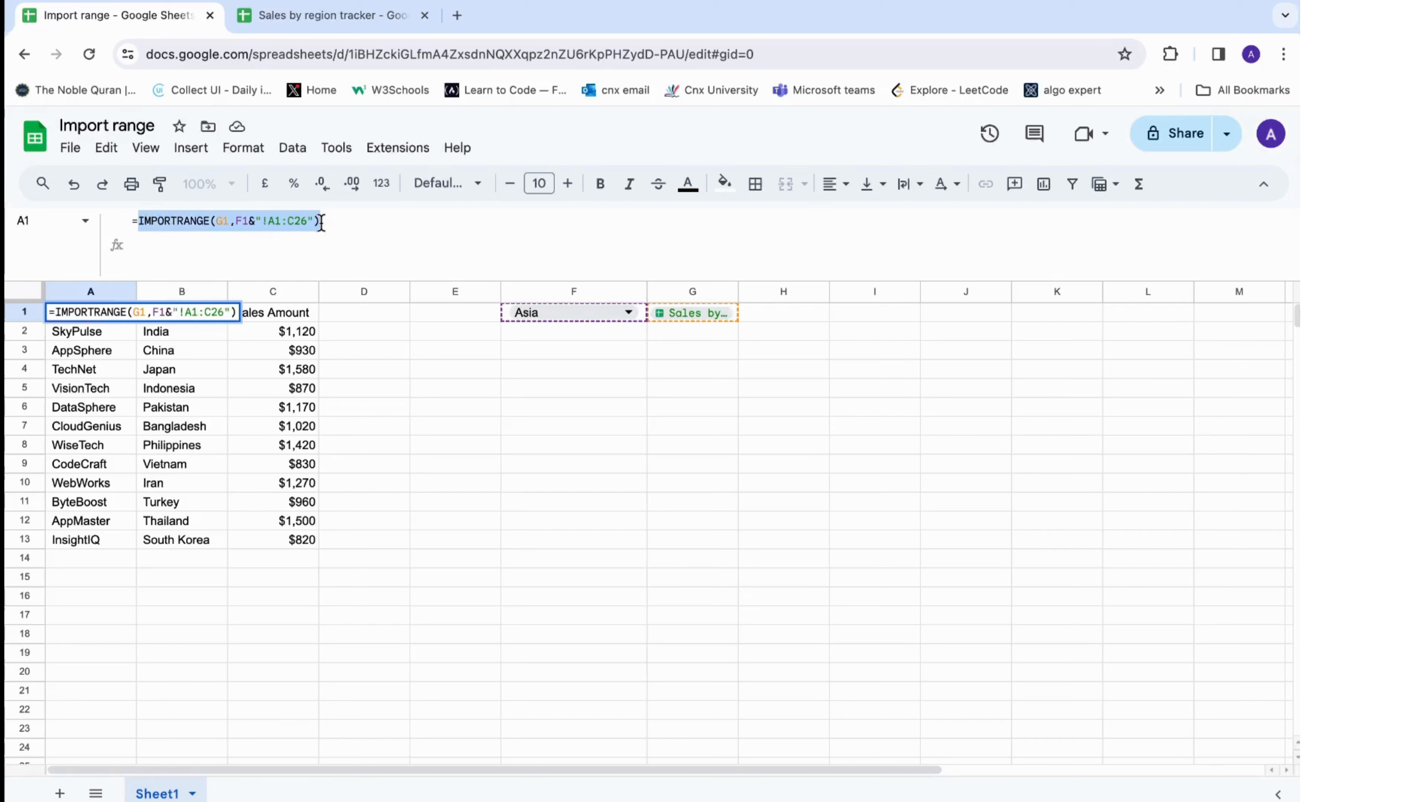
pyautogui.press('Return')
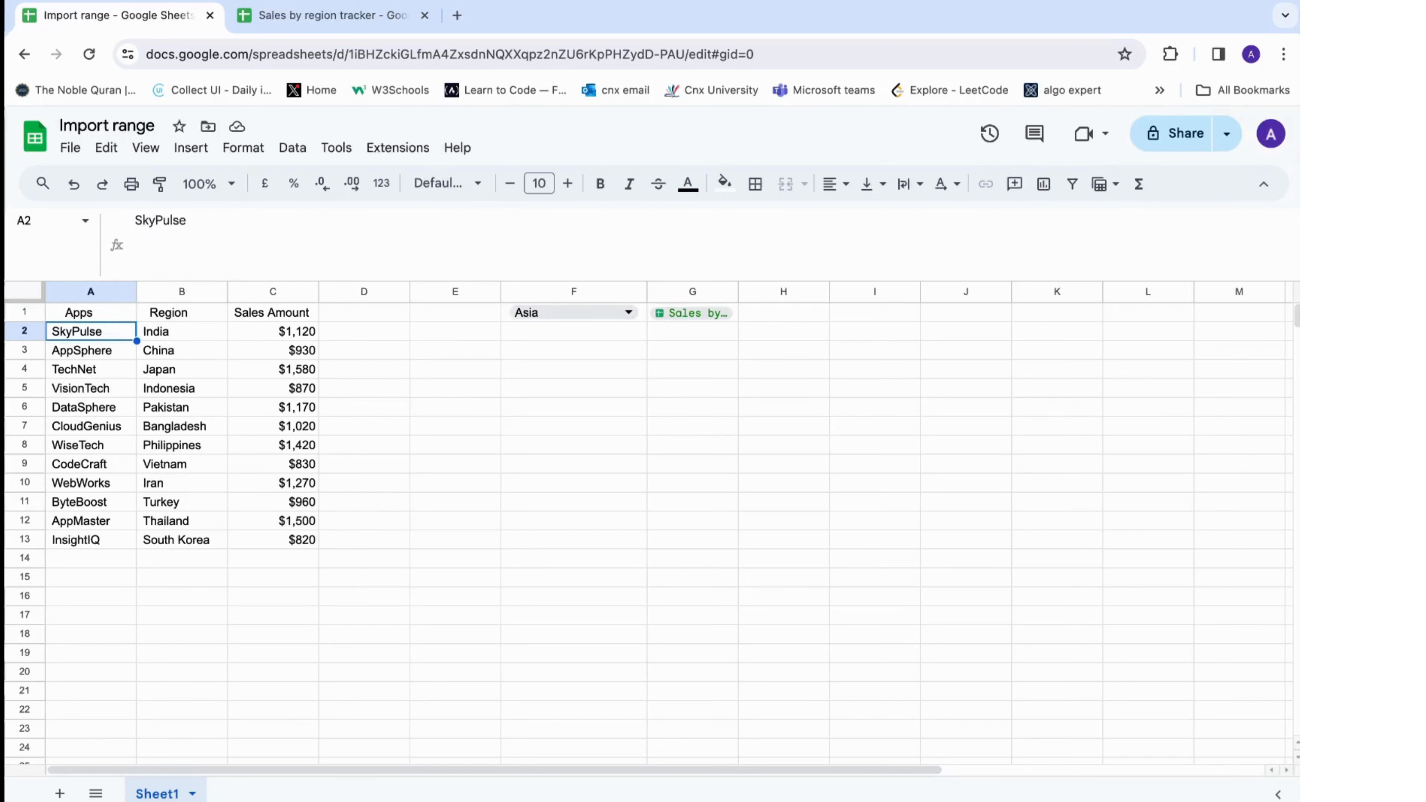
# Reuse the copied formula in F4 with a fixed Africa sheet reference: =IMPORTRANGE(G1,"Africa!A1:C26").
pyautogui.click(529, 375)
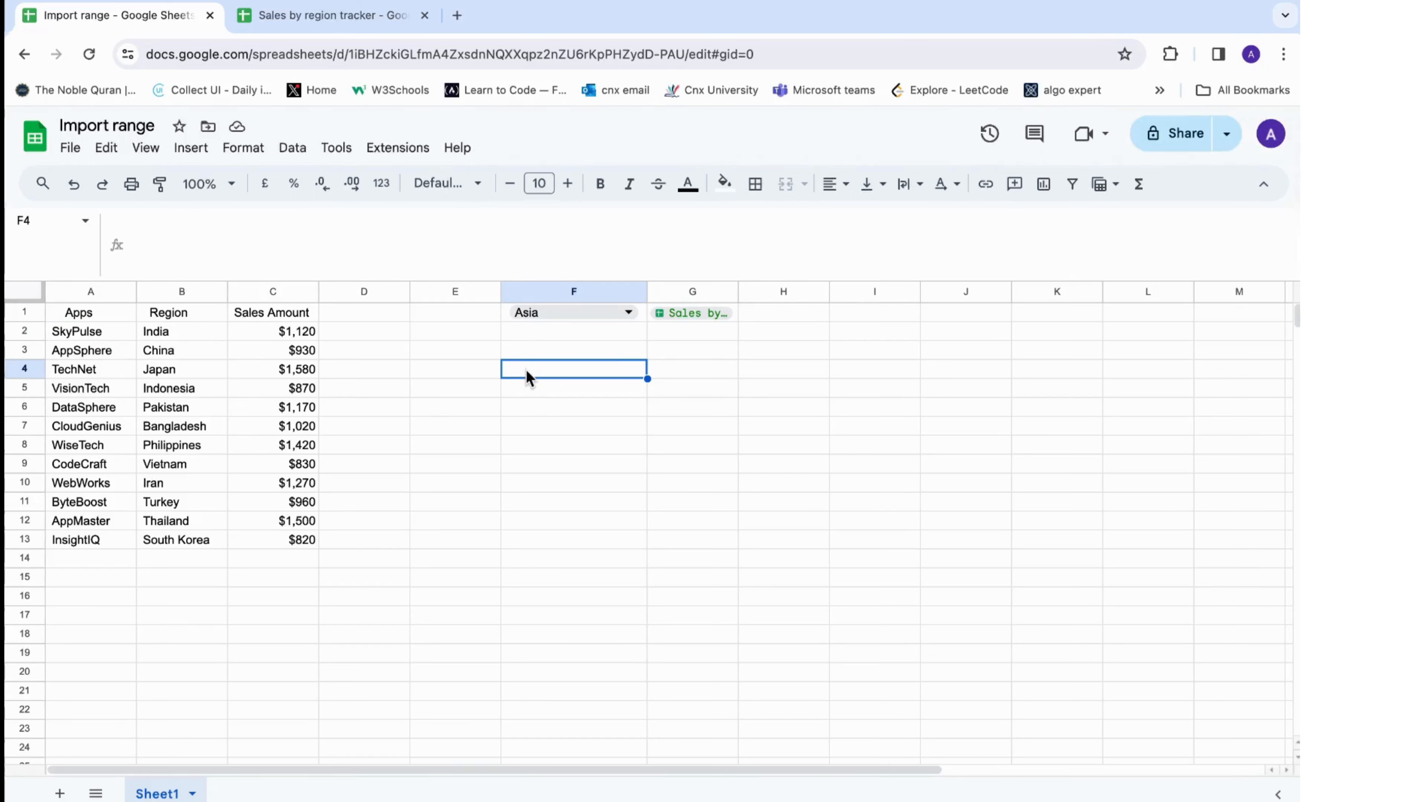
pyautogui.write('=')
pyautogui.hotkey('ctrl', 'v')
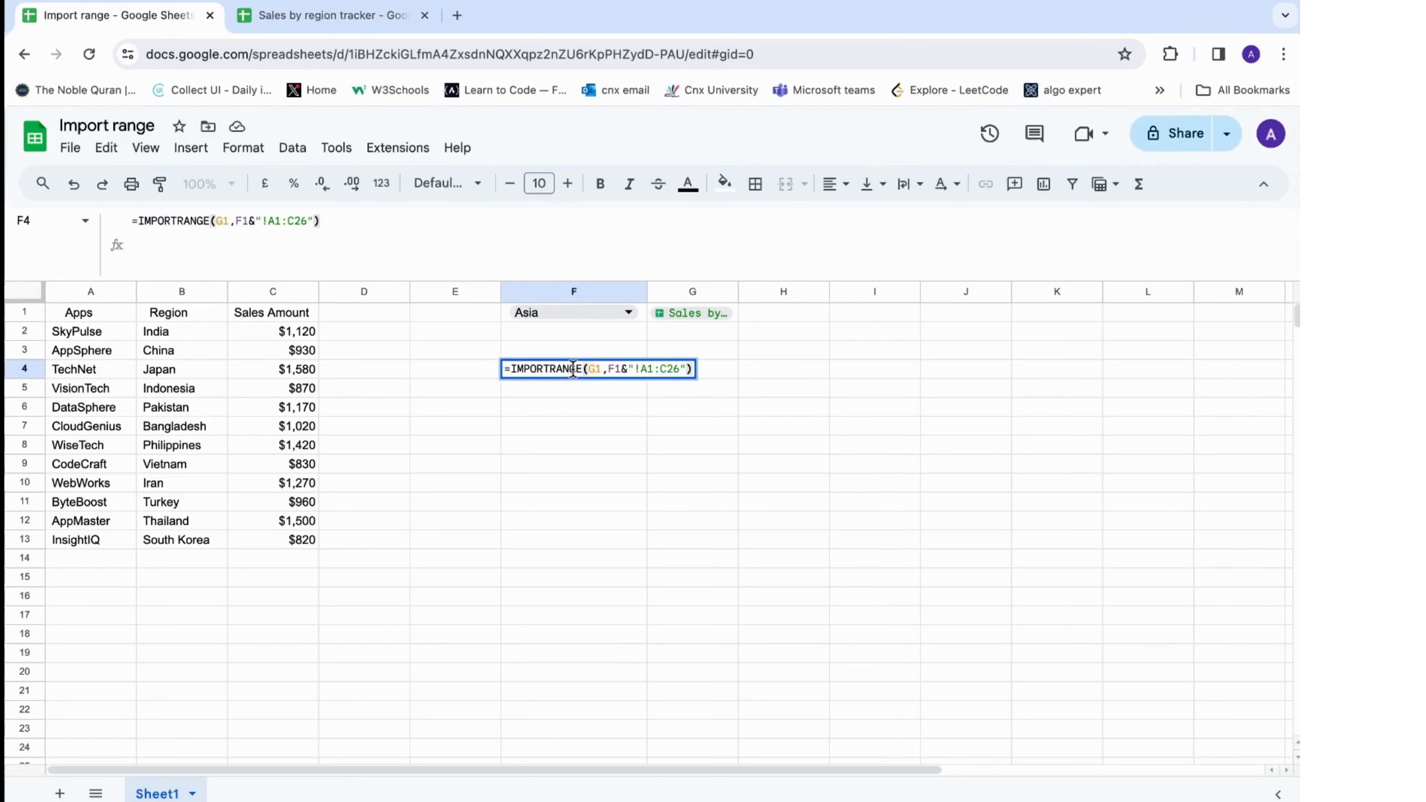
pyautogui.moveTo(626, 369); pyautogui.dragTo(609, 369)
pyautogui.press('BackSpace')
pyautogui.write('Asia')
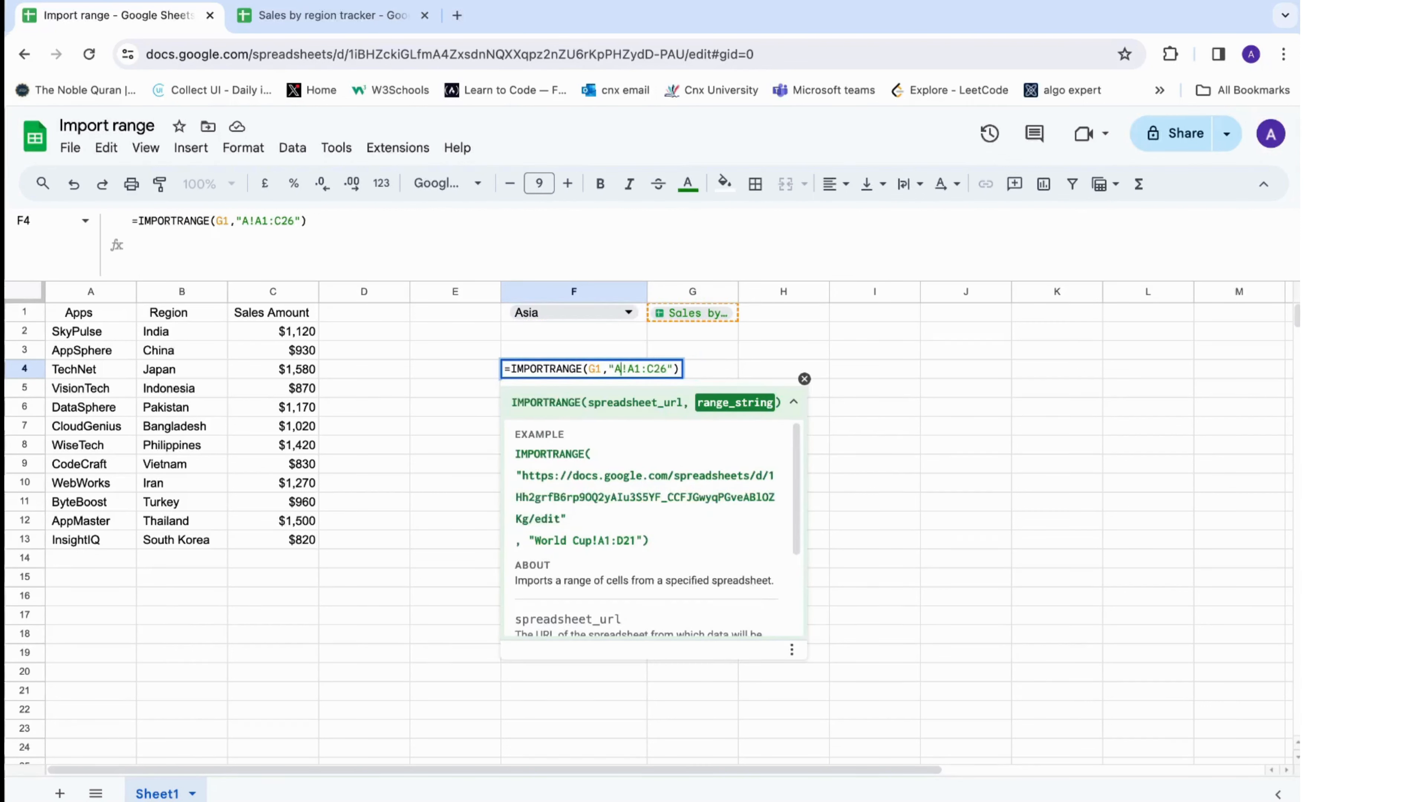
pyautogui.press('Return')
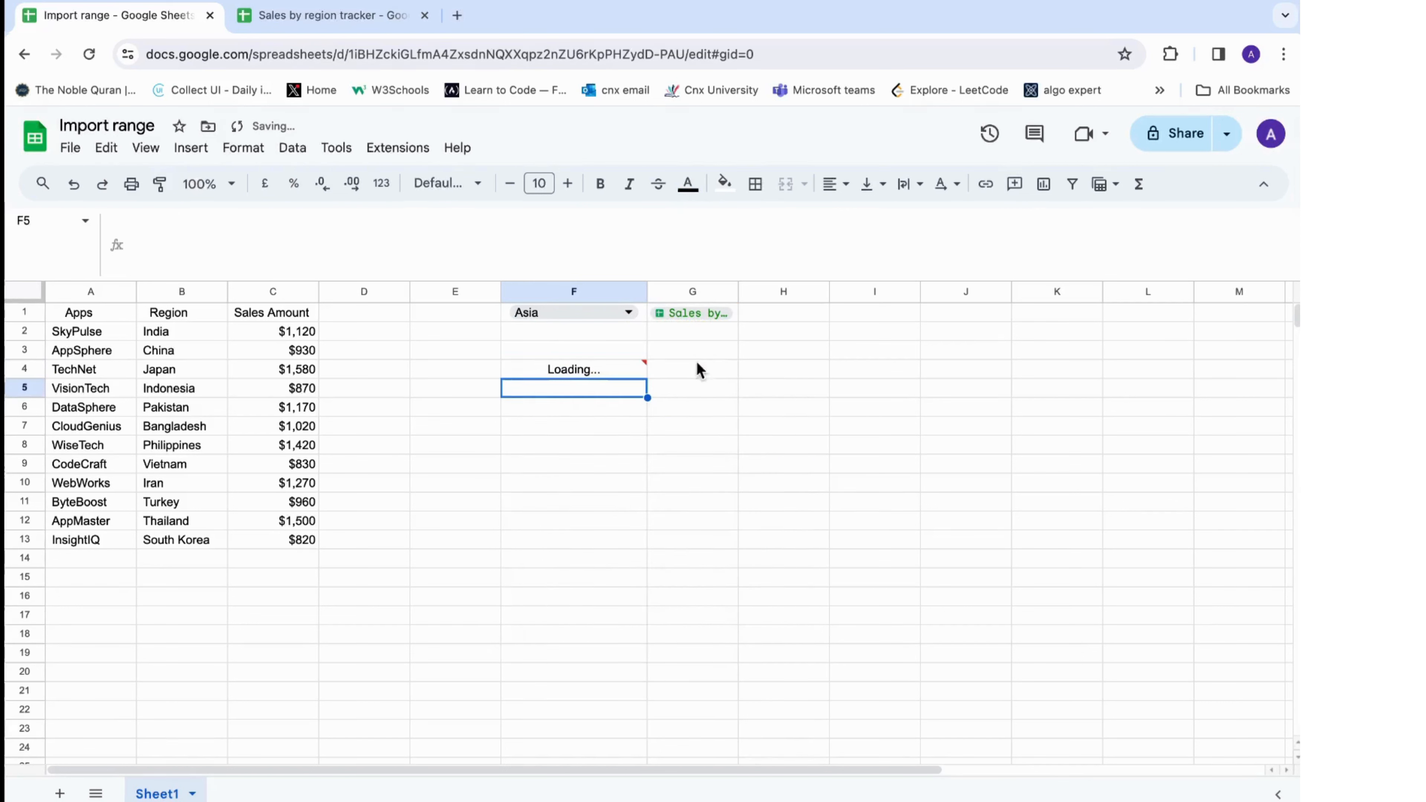
# Reuse the copied formula in J4 with a fixed Asia sheet reference: =IMPORTRANGE(G1,"Asia!A1:C26").
pyautogui.click(963, 371)
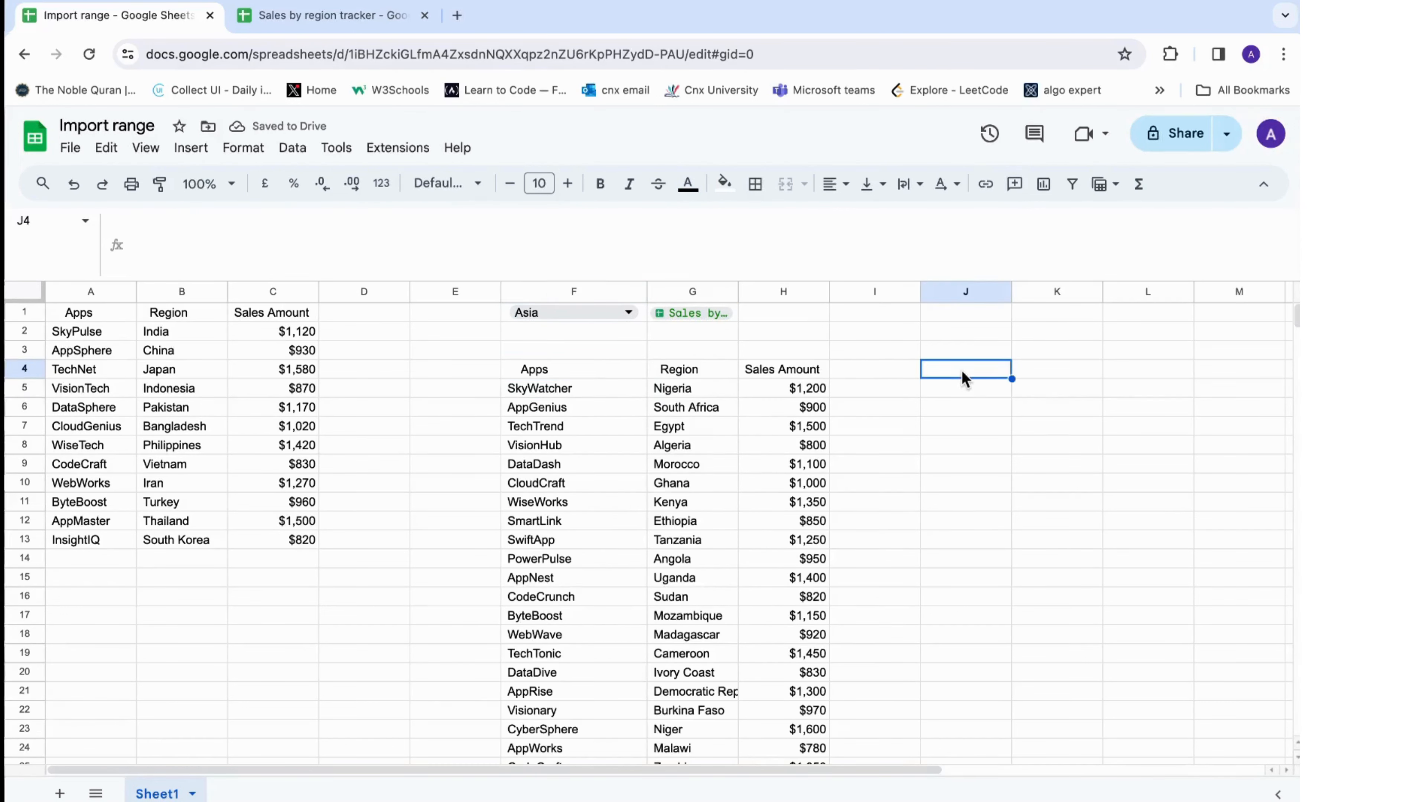
pyautogui.write('=')
pyautogui.hotkey('ctrl', 'v')
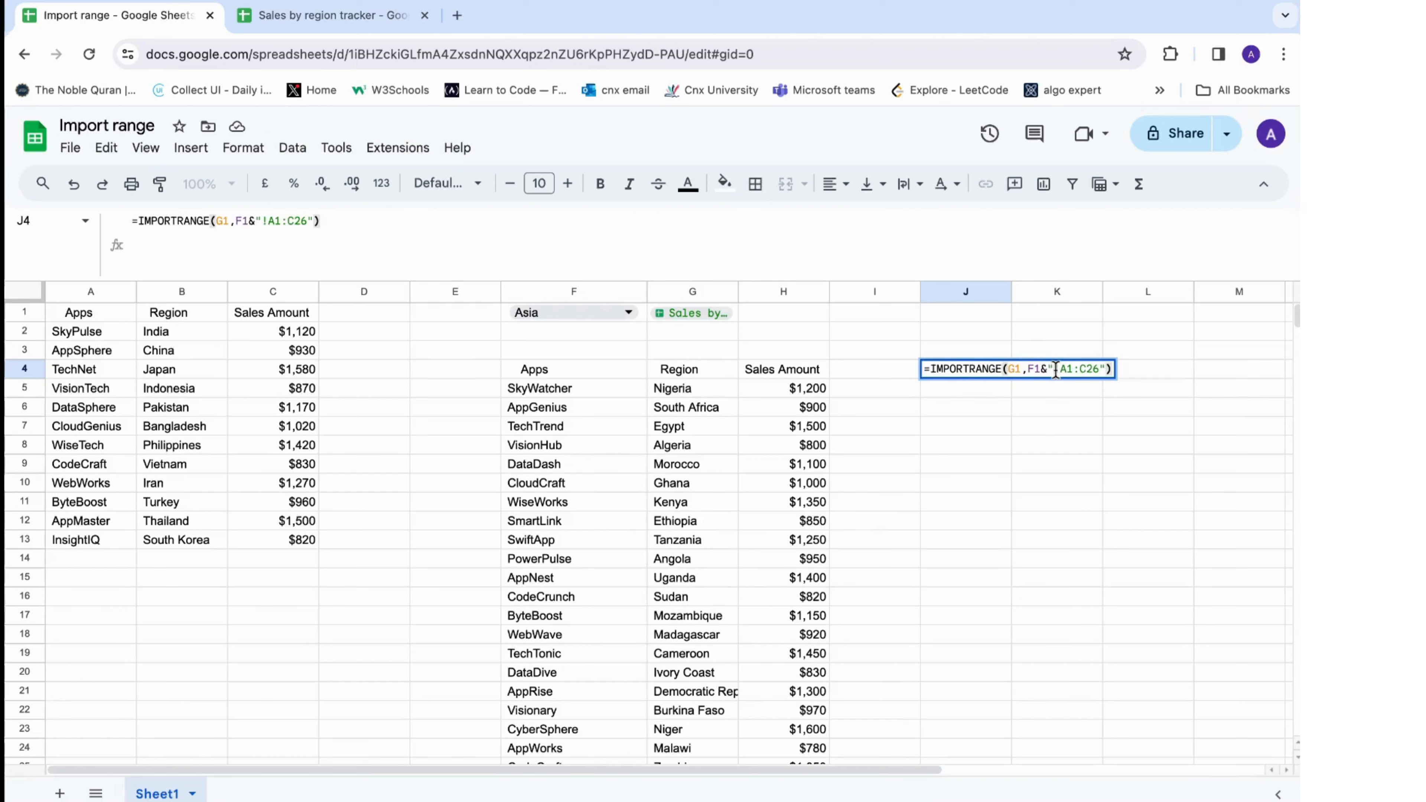
pyautogui.moveTo(1048, 368); pyautogui.dragTo(1028, 368)
pyautogui.press('BackSpace')
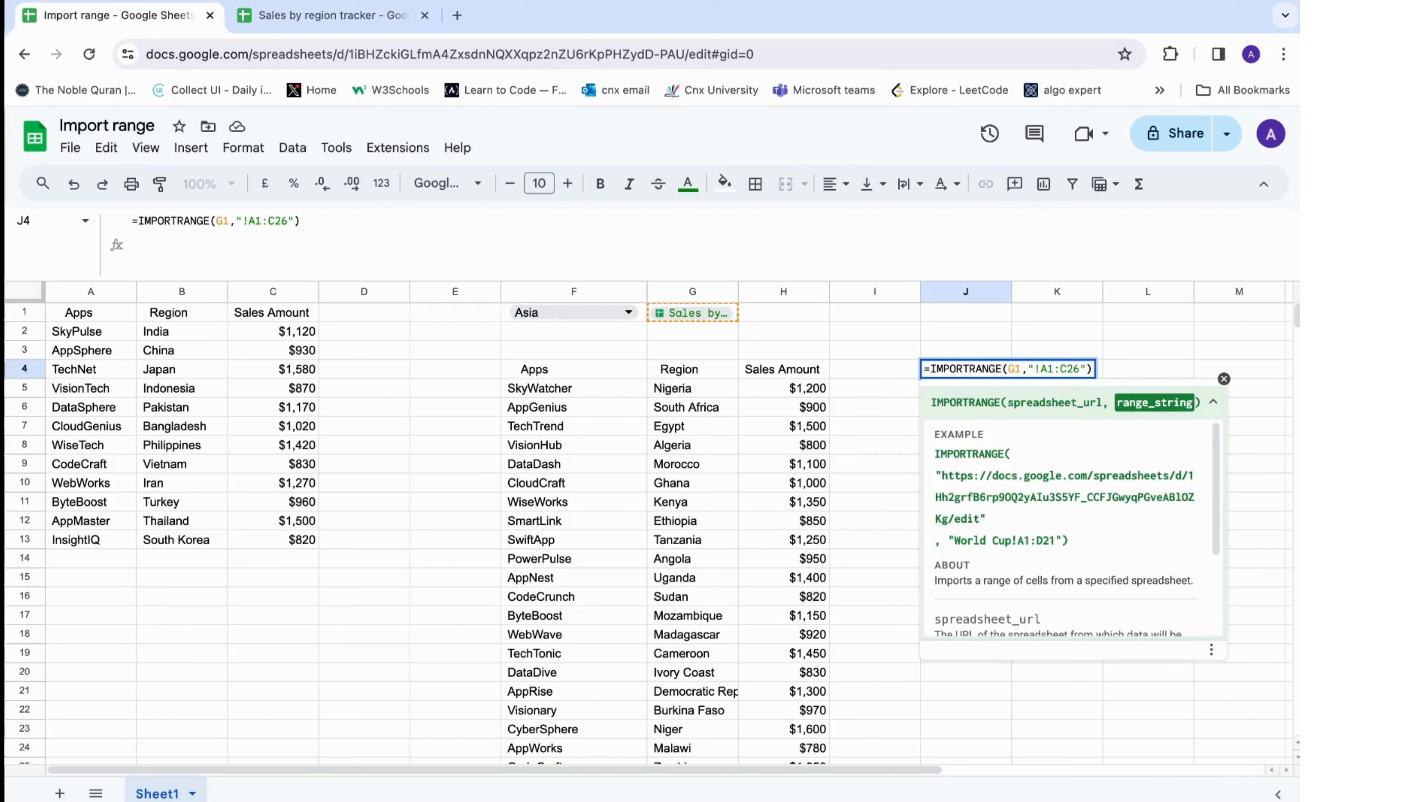
pyautogui.write('Asia')
pyautogui.press('Return')
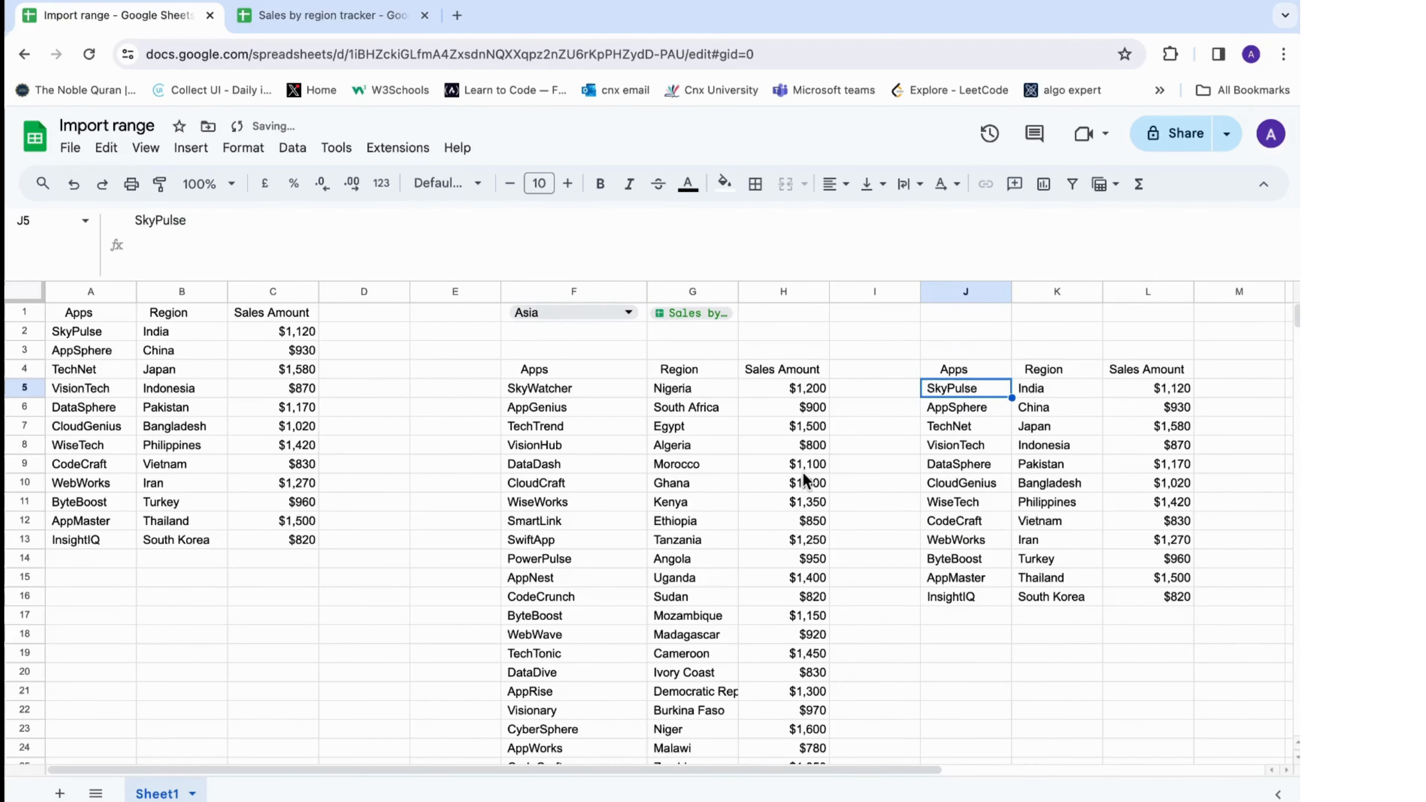
# Examine the full extent of the Africa and Asia imports and compare their formulas in F4 and J4.
pyautogui.moveTo(547, 389); pyautogui.dragTo(797, 710)
pyautogui.scroll(-2, 1012, 598)
pyautogui.scroll(1, 1013, 599)
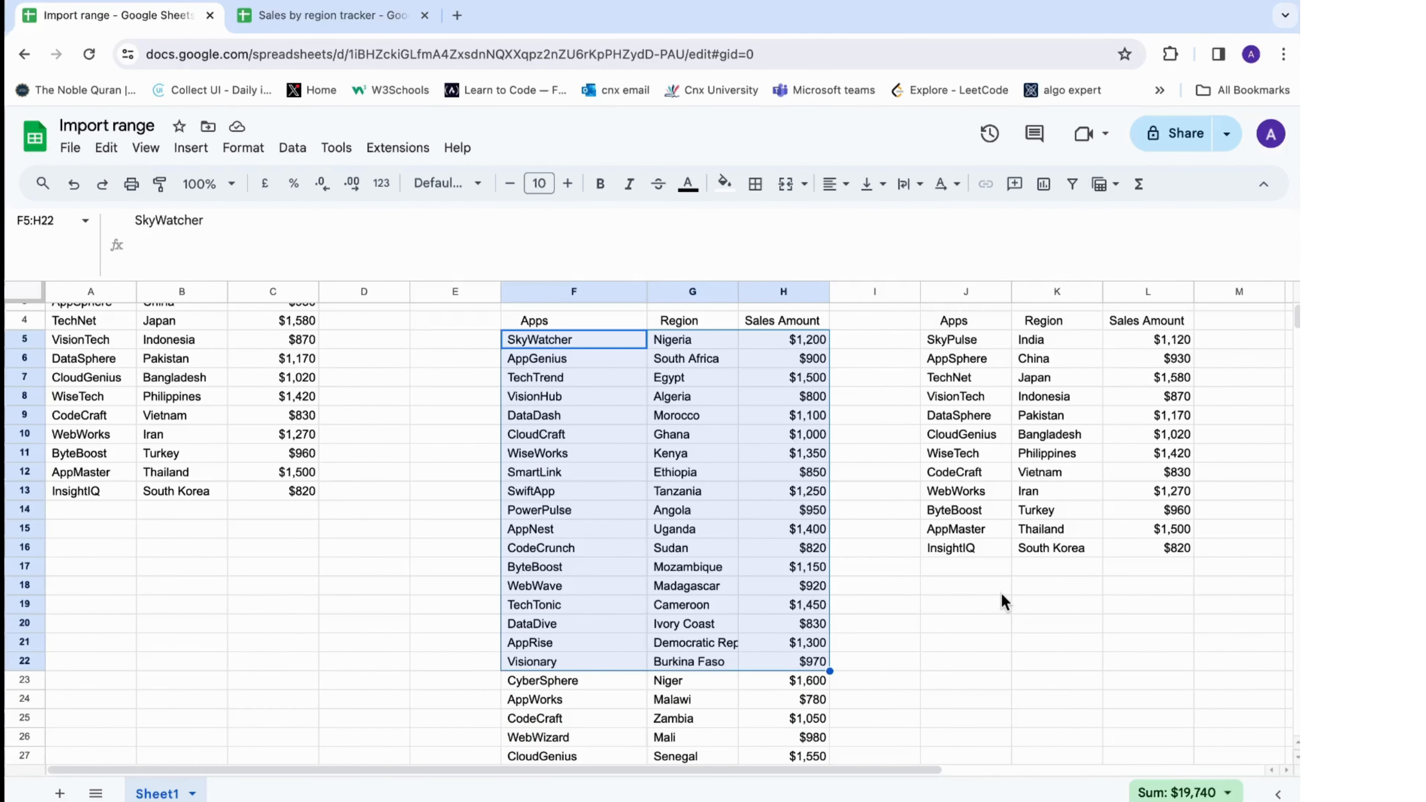
pyautogui.moveTo(953, 340); pyautogui.dragTo(1165, 552)
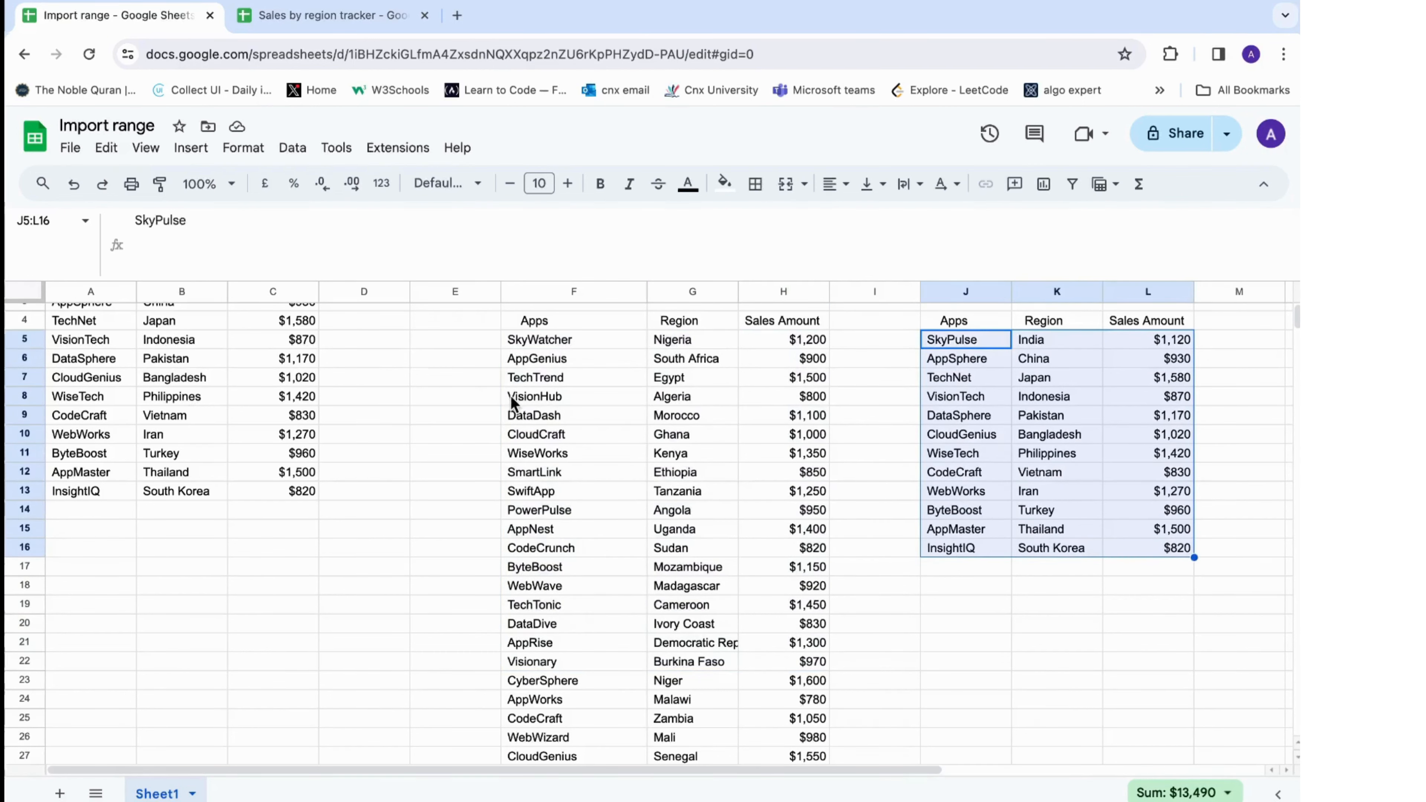
pyautogui.moveTo(537, 339); pyautogui.dragTo(774, 685)
pyautogui.scroll(-2, 775, 685)
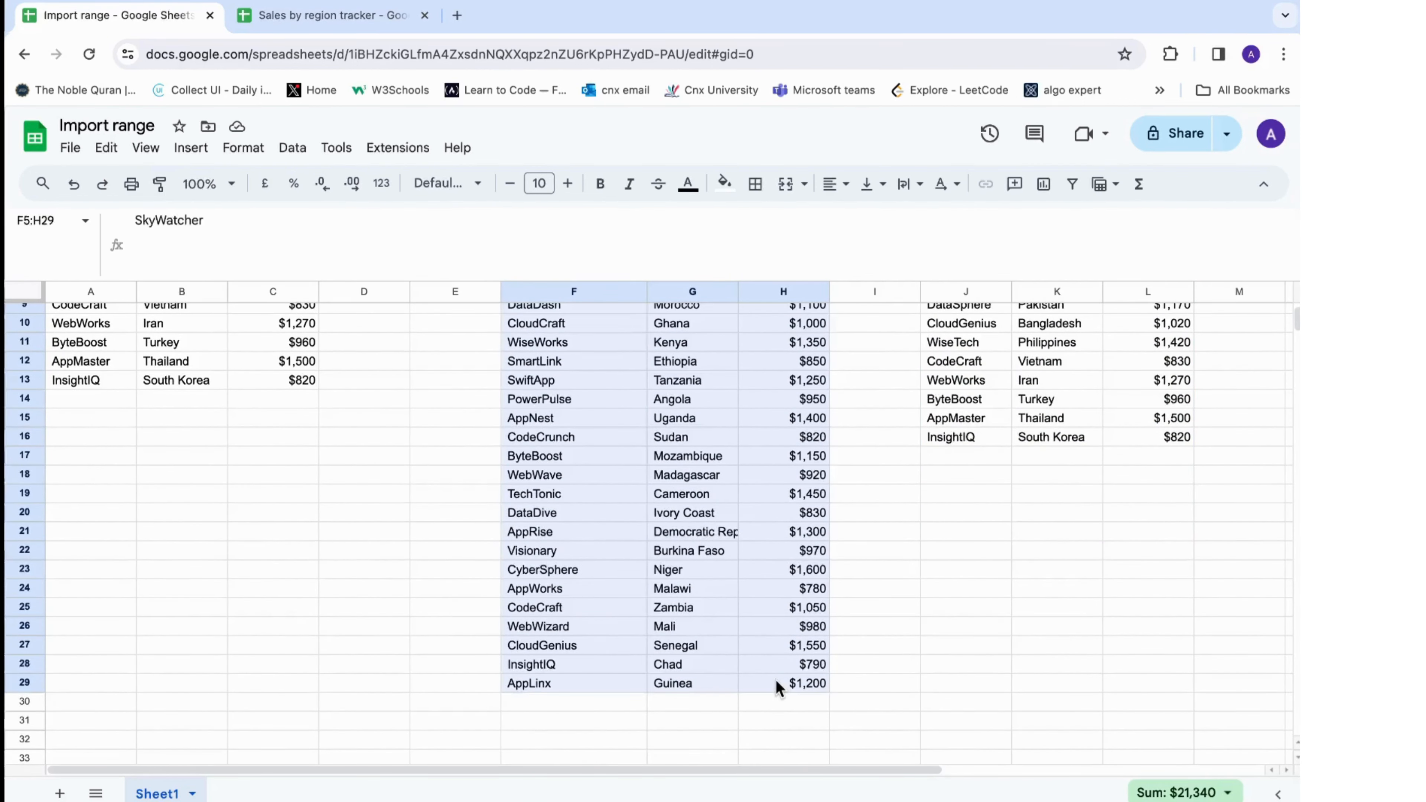
pyautogui.scroll(-5, 871, 628)
pyautogui.moveTo(579, 463); pyautogui.dragTo(578, 523)
pyautogui.scroll(7, 830, 542)
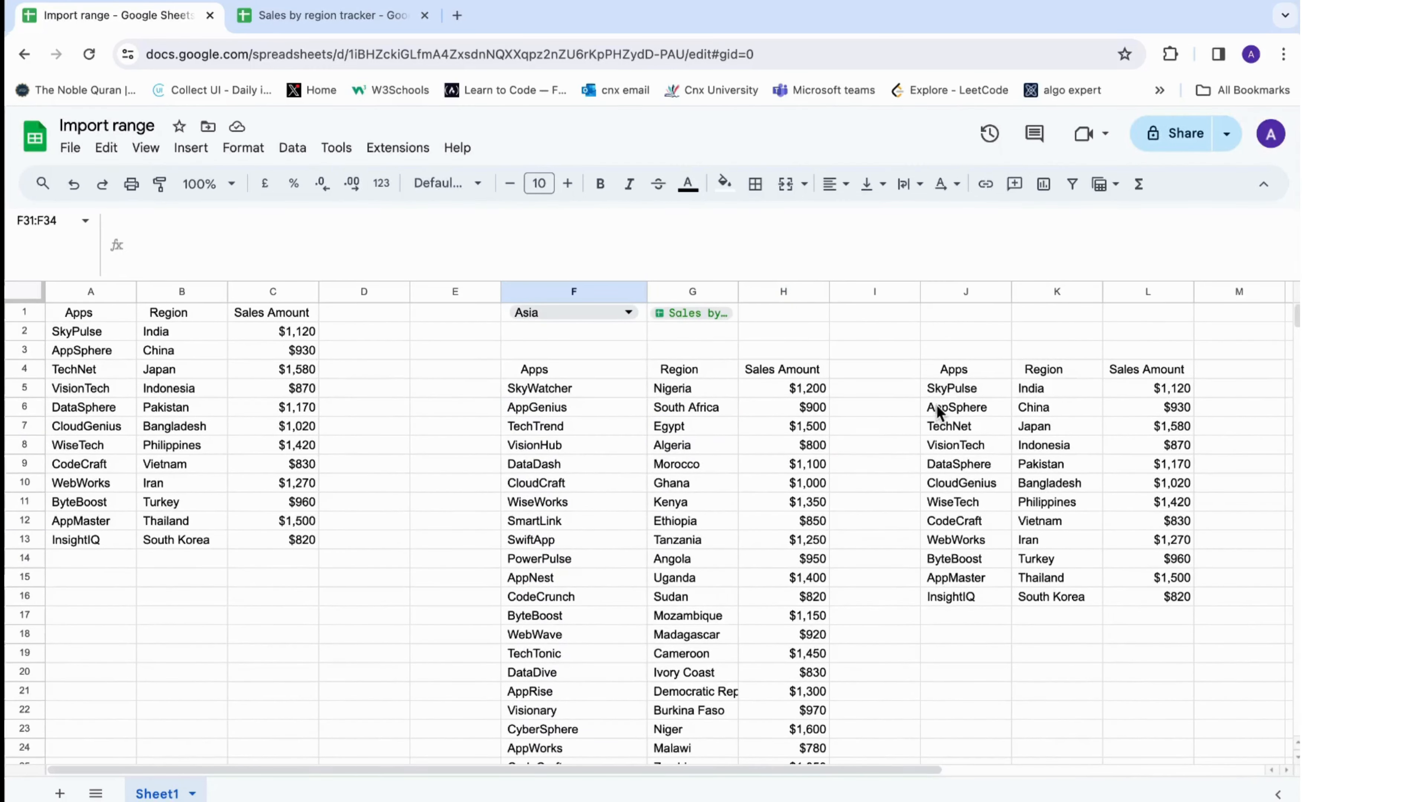
pyautogui.moveTo(948, 388); pyautogui.dragTo(1143, 598)
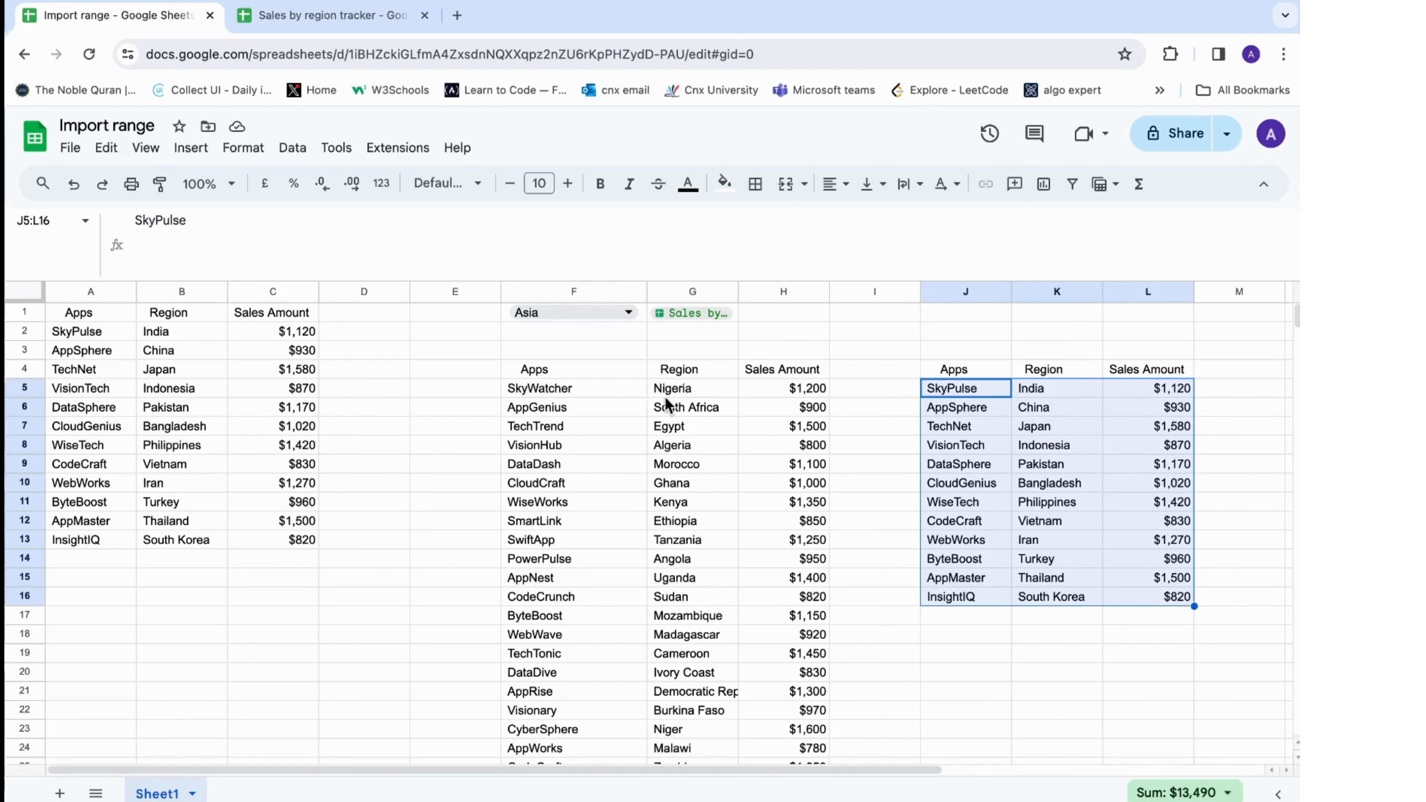
pyautogui.click(617, 374)
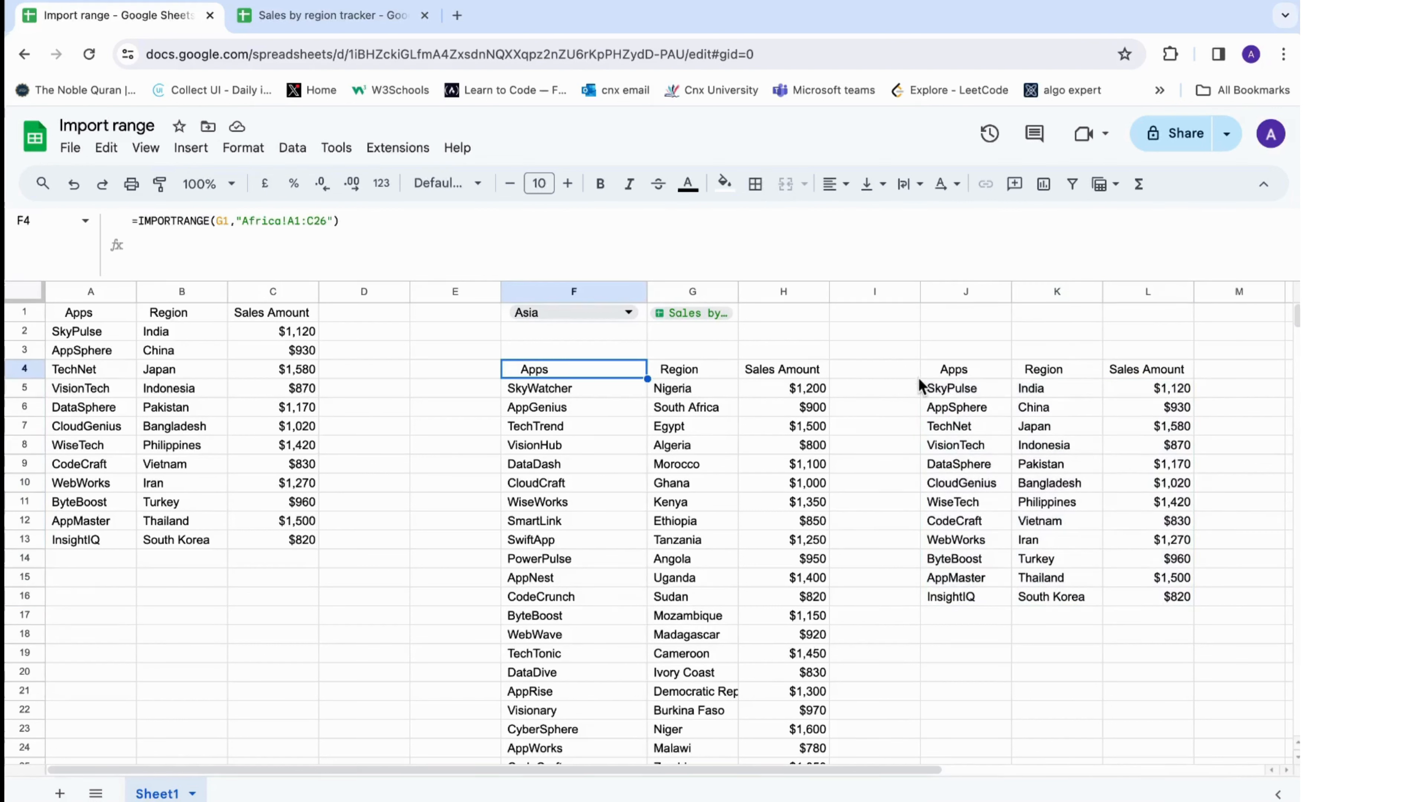
pyautogui.click(967, 371)
pyautogui.click(578, 374)
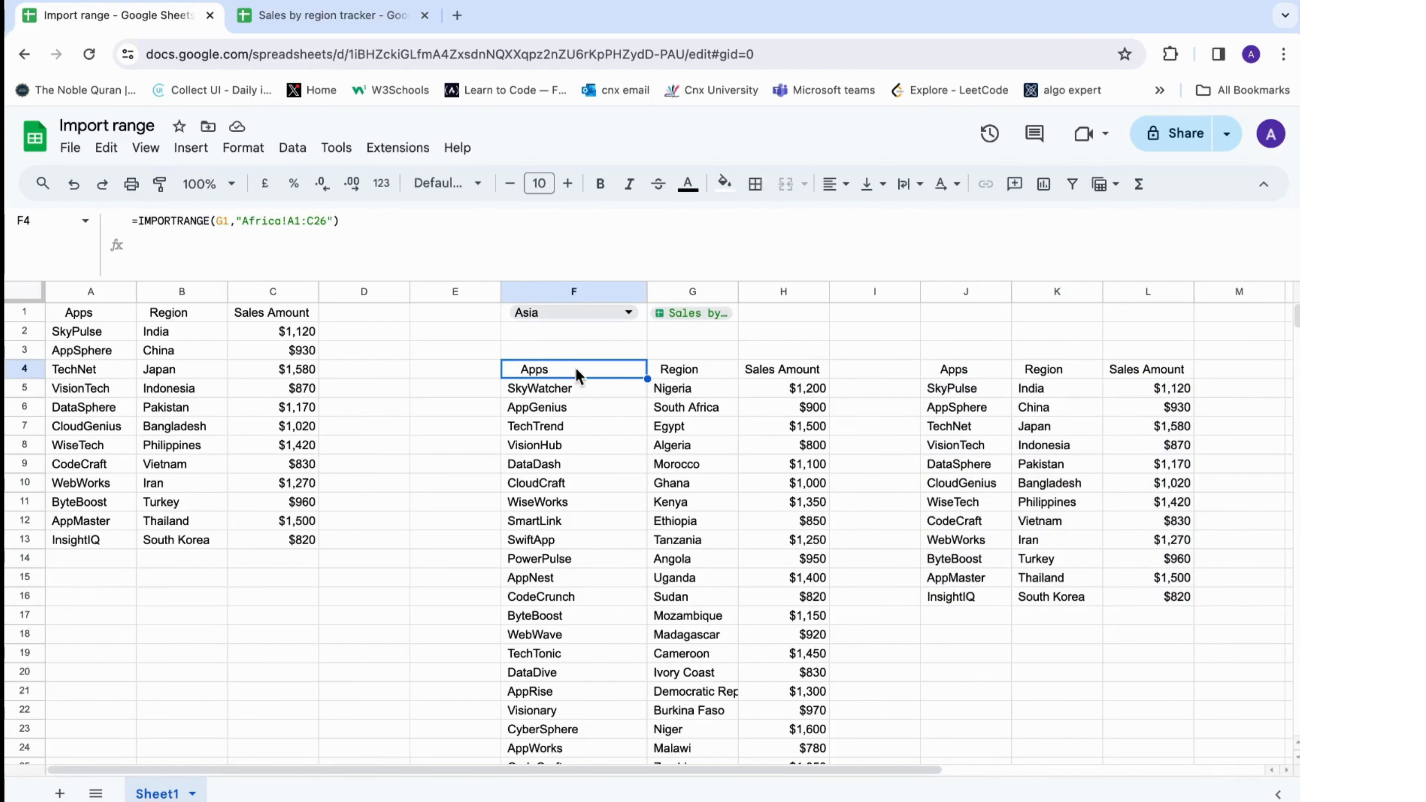
# Copy the Asia IMPORTRANGE formula text from J4 without its equals sign.
pyautogui.click(961, 372)
pyautogui.moveTo(333, 224); pyautogui.dragTo(141, 213)
pyautogui.hotkey('ctrl', 'c')
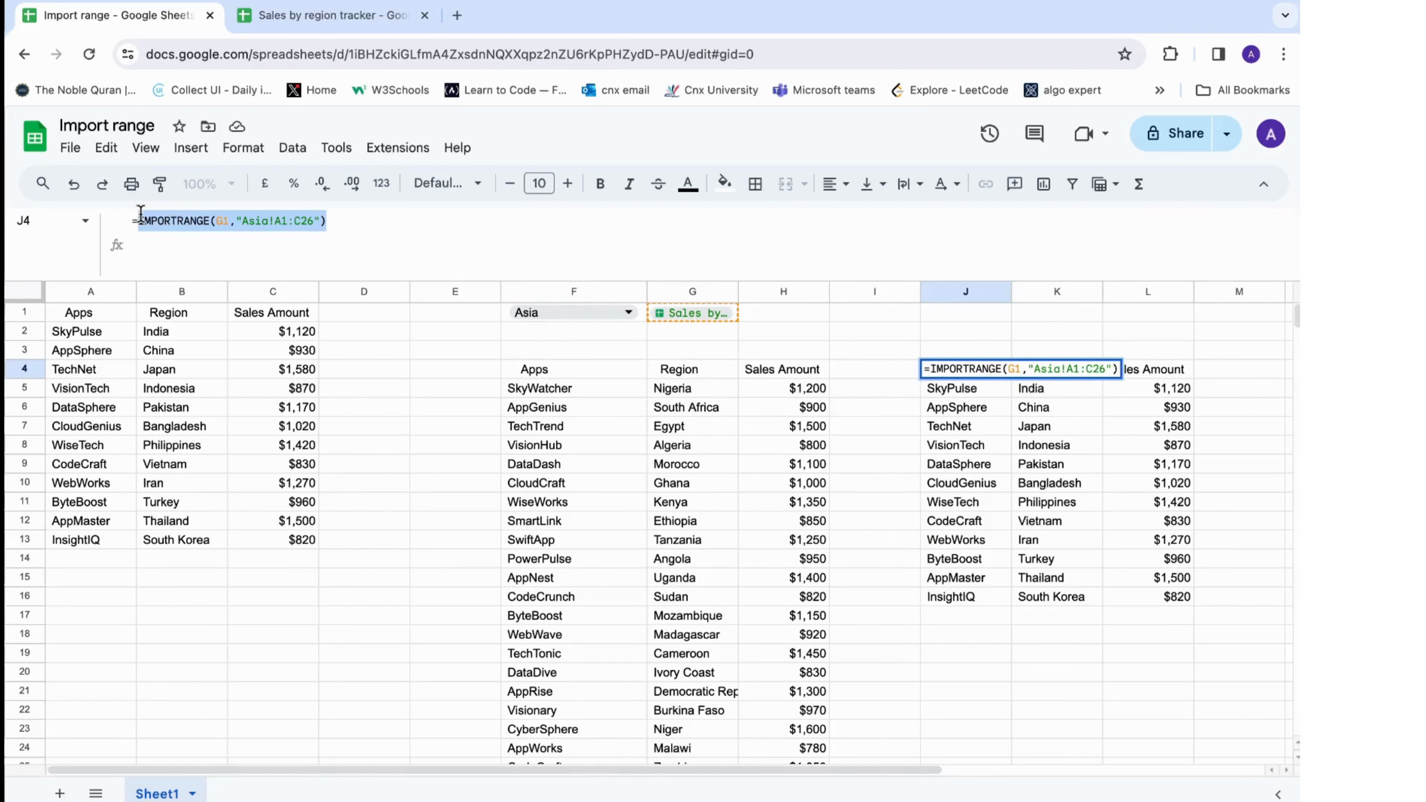
# Append a semicolon and the copied IMPORTRANGE(G1,"Asia!A1:C26") to the Africa formula in F4 and commit it.
pyautogui.click(613, 374)
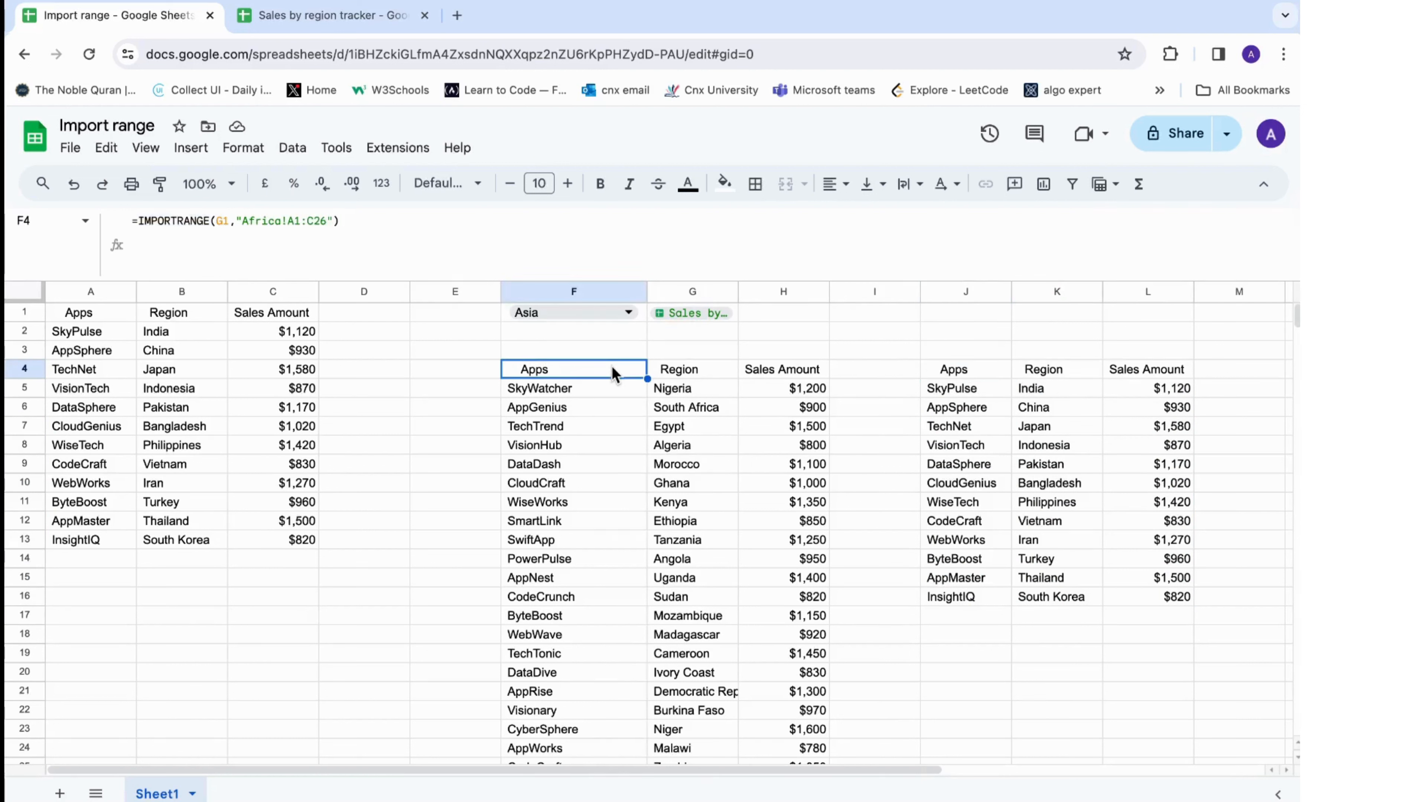
pyautogui.click(406, 228)
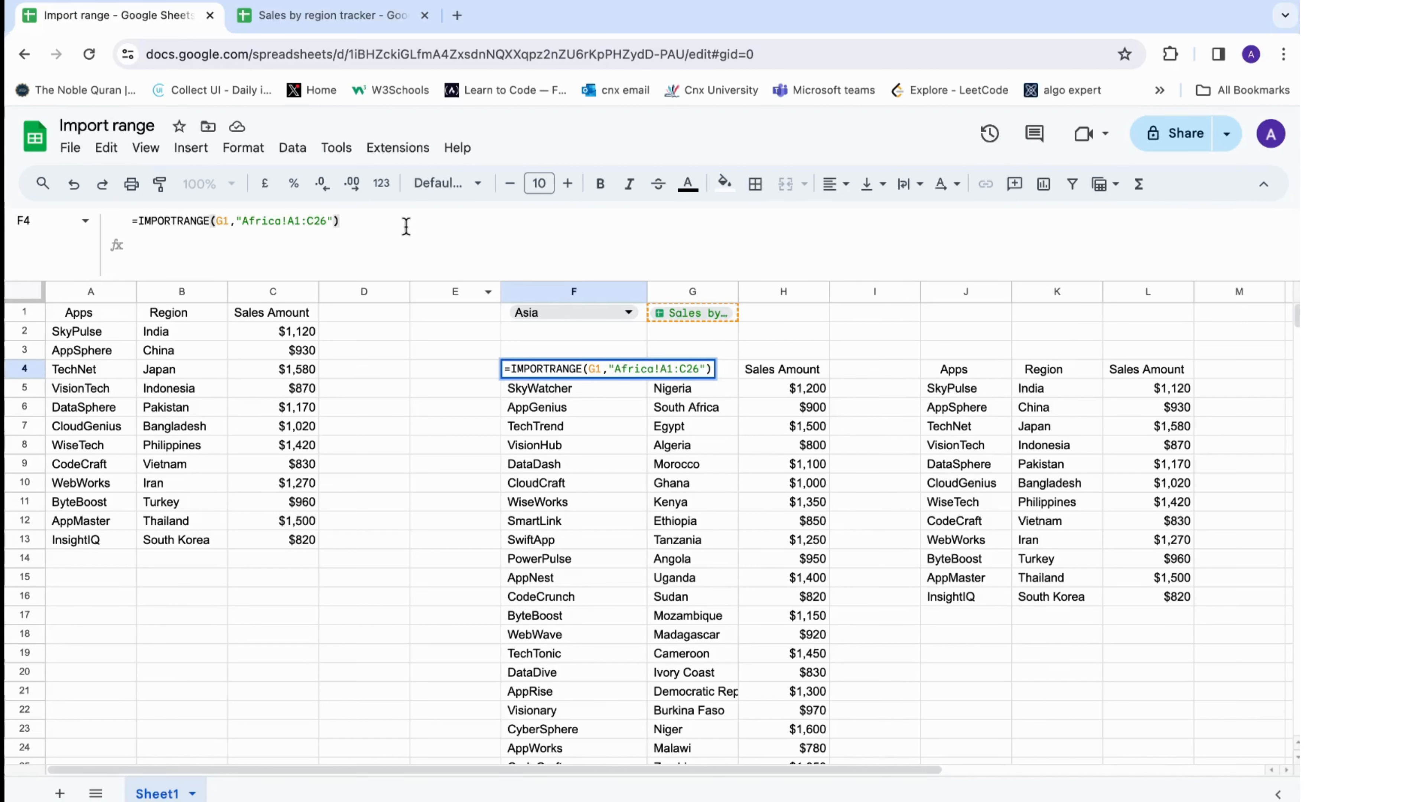
pyautogui.write(';')
pyautogui.press('BackSpace')
pyautogui.write(',')
pyautogui.press('BackSpace')
pyautogui.write(';')
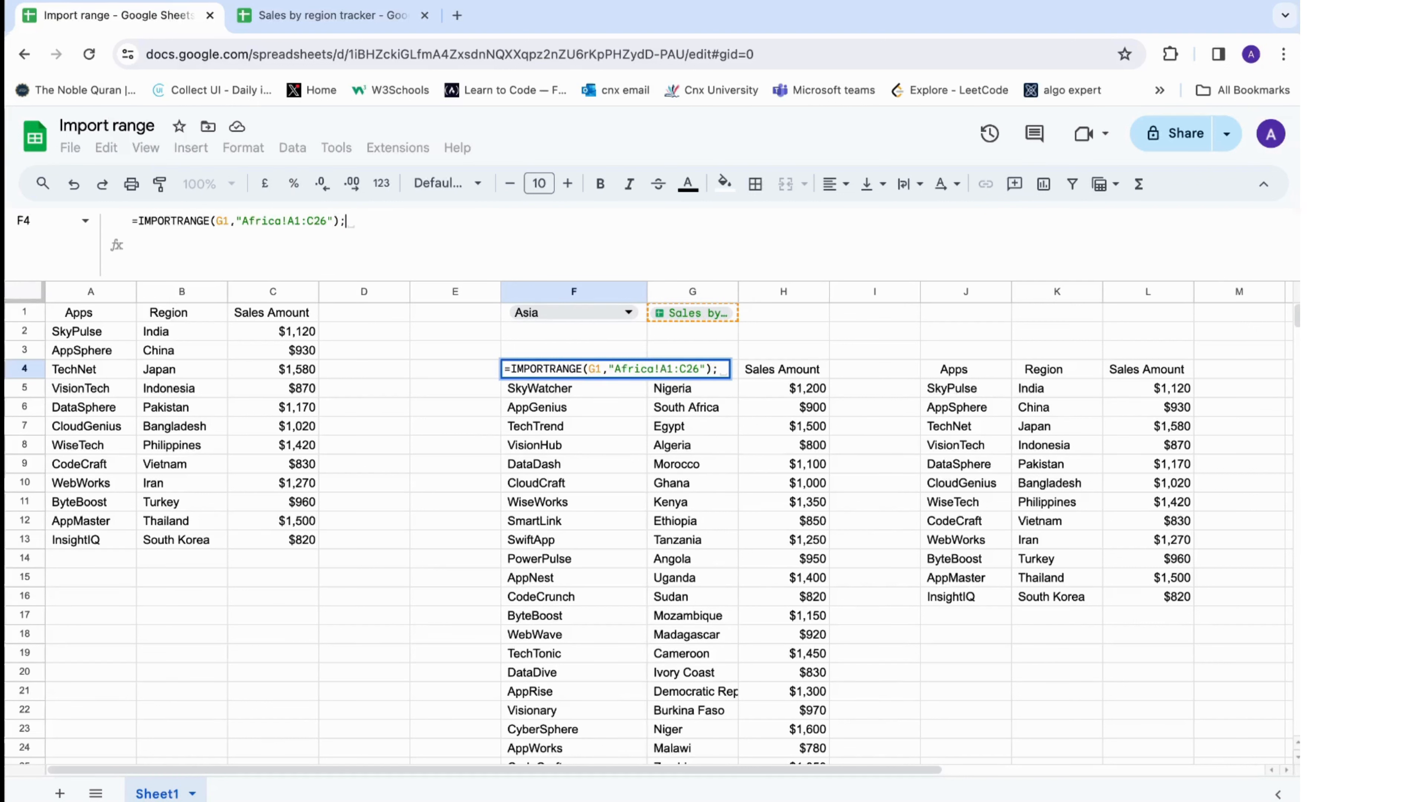
pyautogui.hotkey('ctrl', 'v')
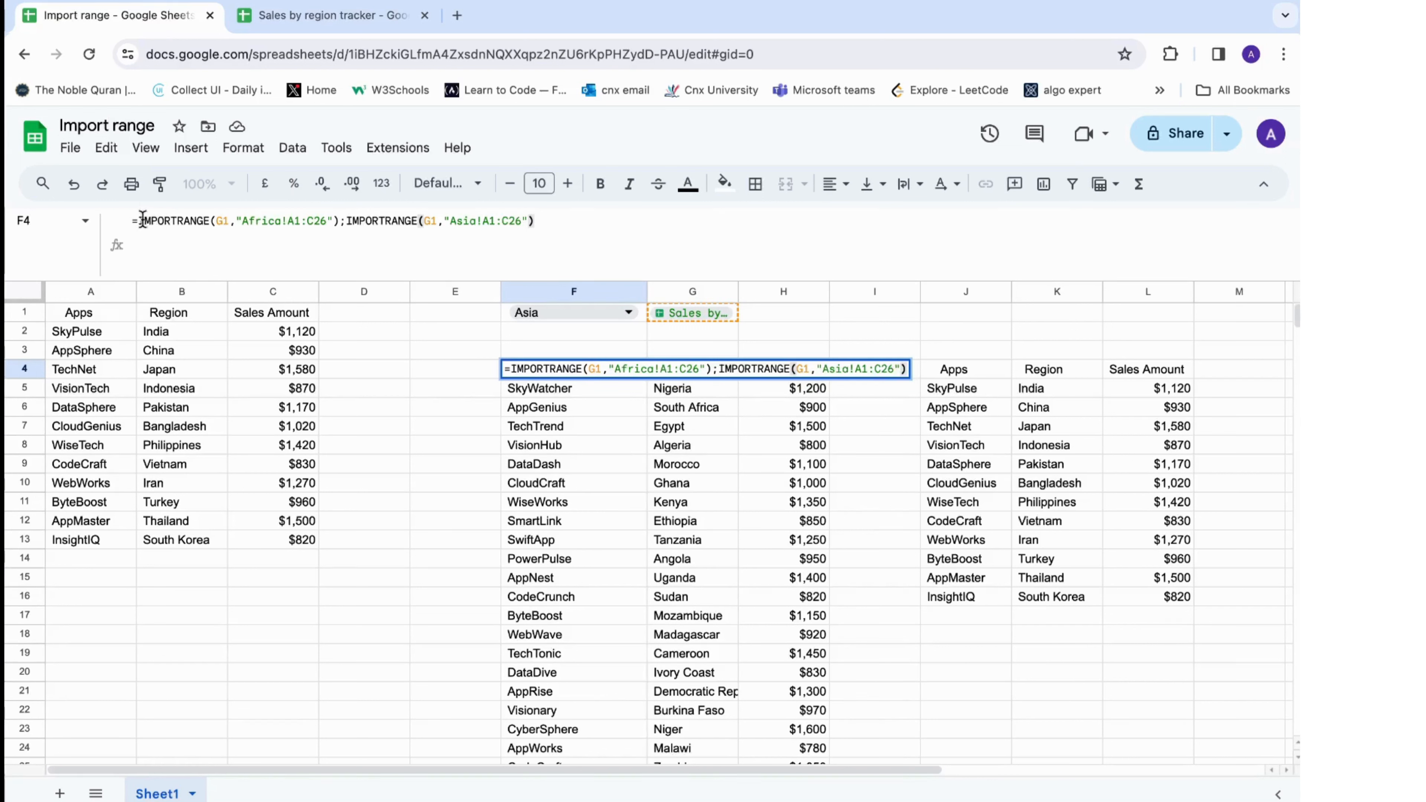
pyautogui.moveTo(138, 220); pyautogui.dragTo(335, 225)
pyautogui.click(335, 224)
pyautogui.press('Return')
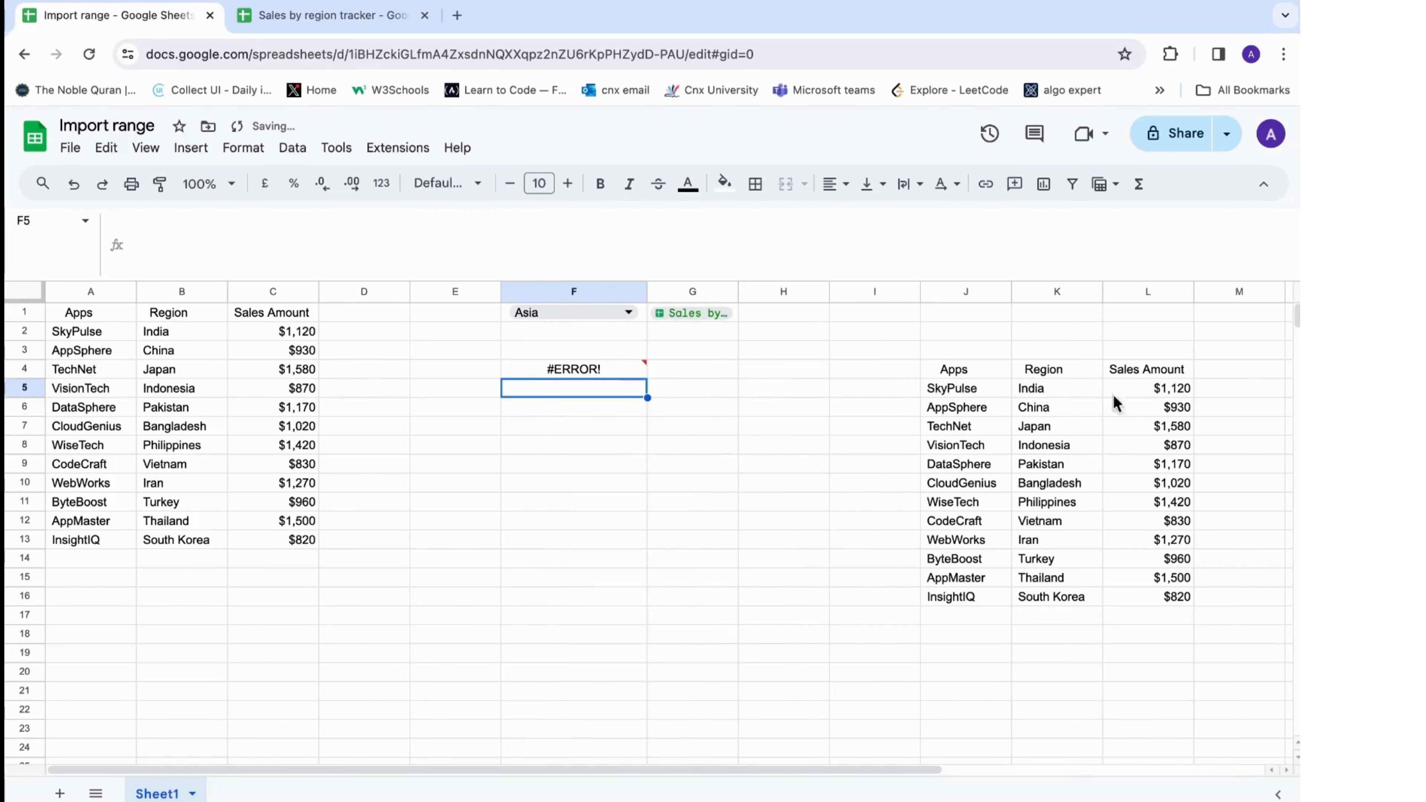
# Delete the separate Asia import formula from J4.
pyautogui.click(980, 370)
pyautogui.press('Delete')
# Wrap the Africa and Asia IMPORTRANGE calls in F4 in one pair of curly braces and commit the formula.
pyautogui.click(538, 368)
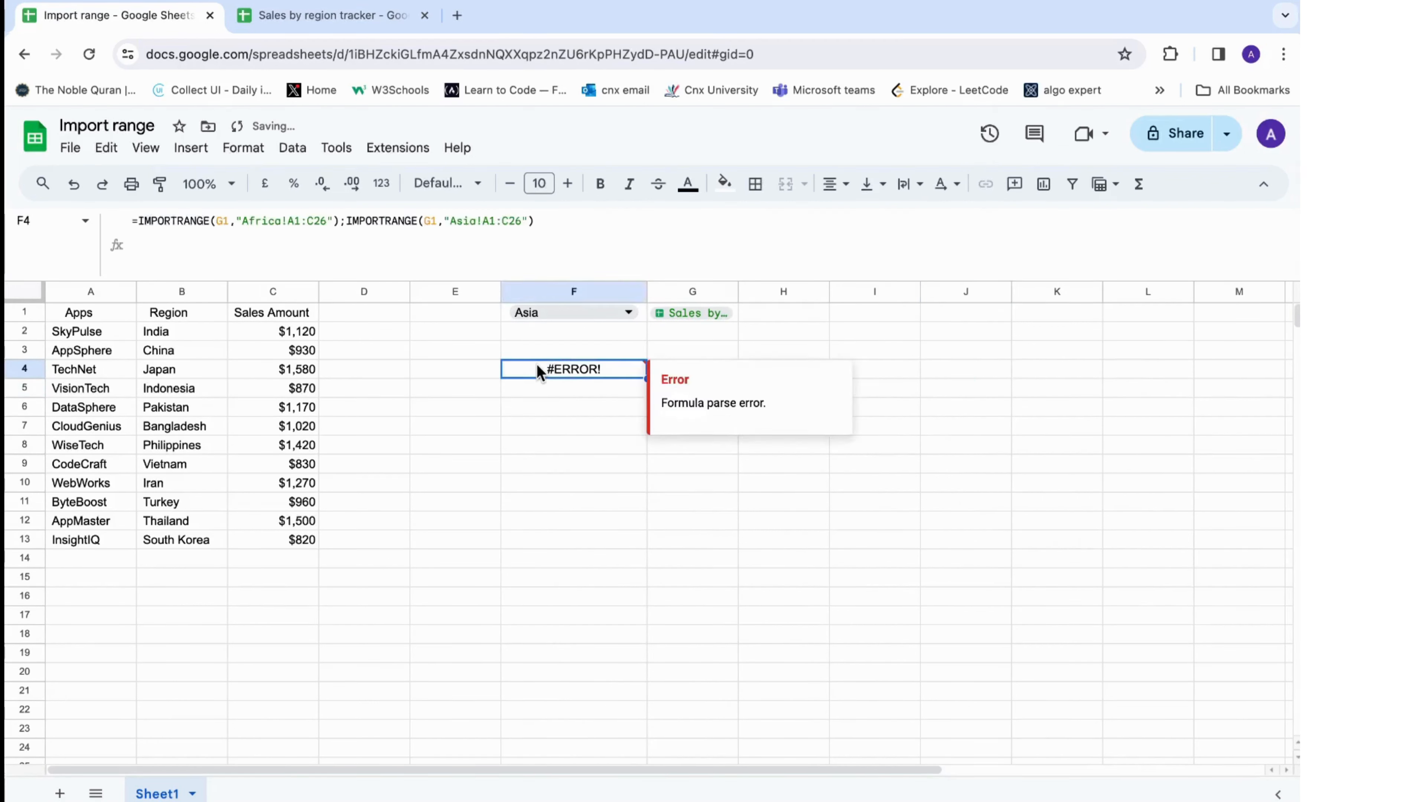
pyautogui.click(543, 220)
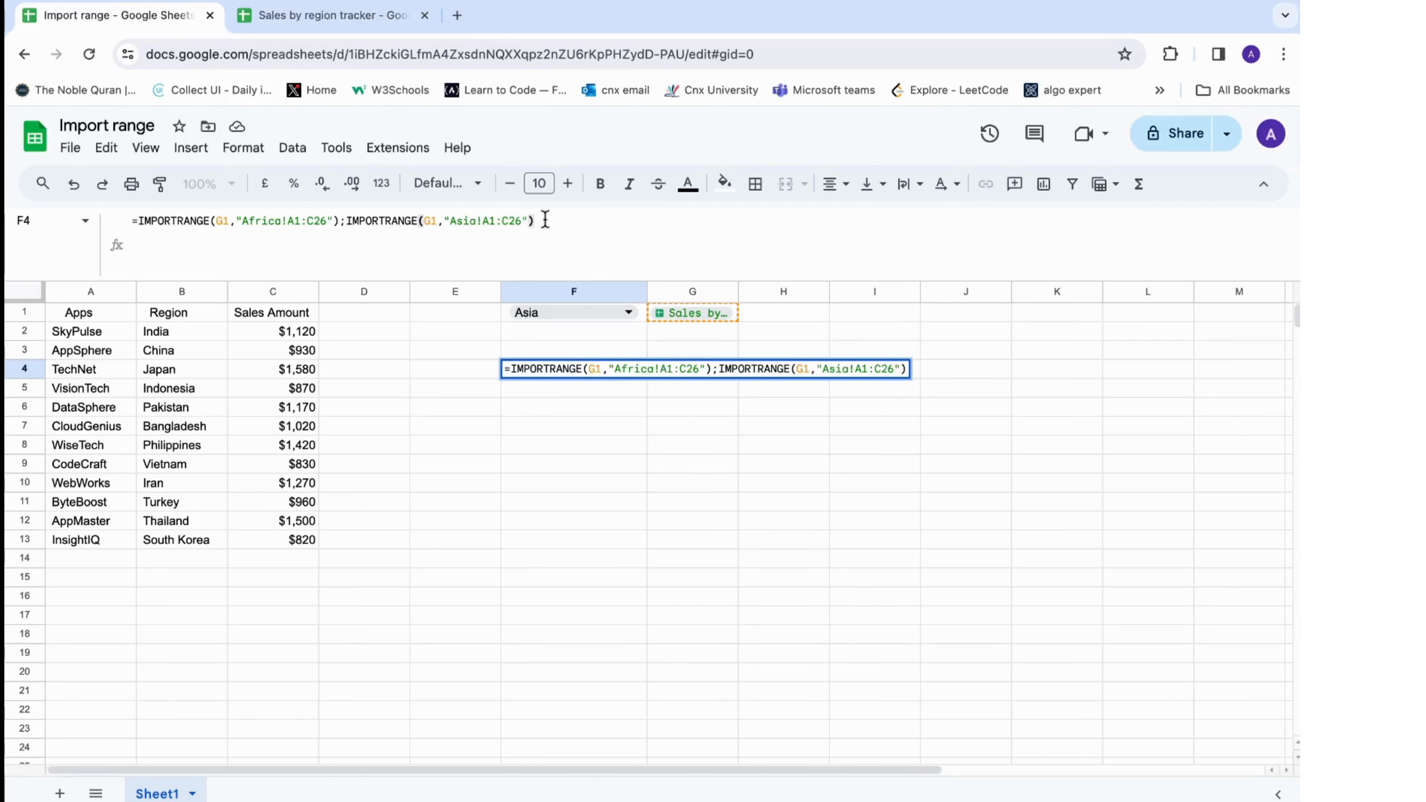
pyautogui.click(133, 220)
pyautogui.press('Right')
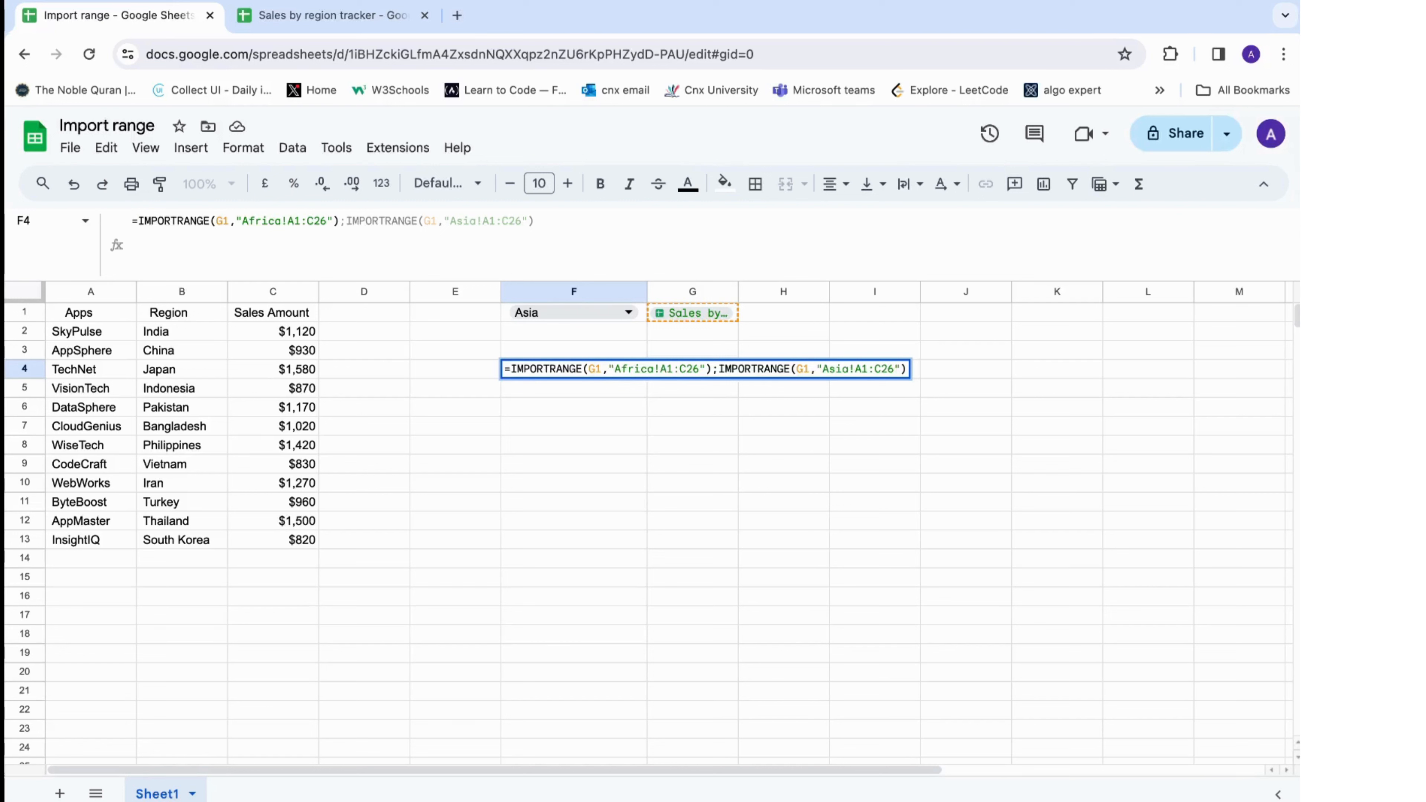
pyautogui.write('{')
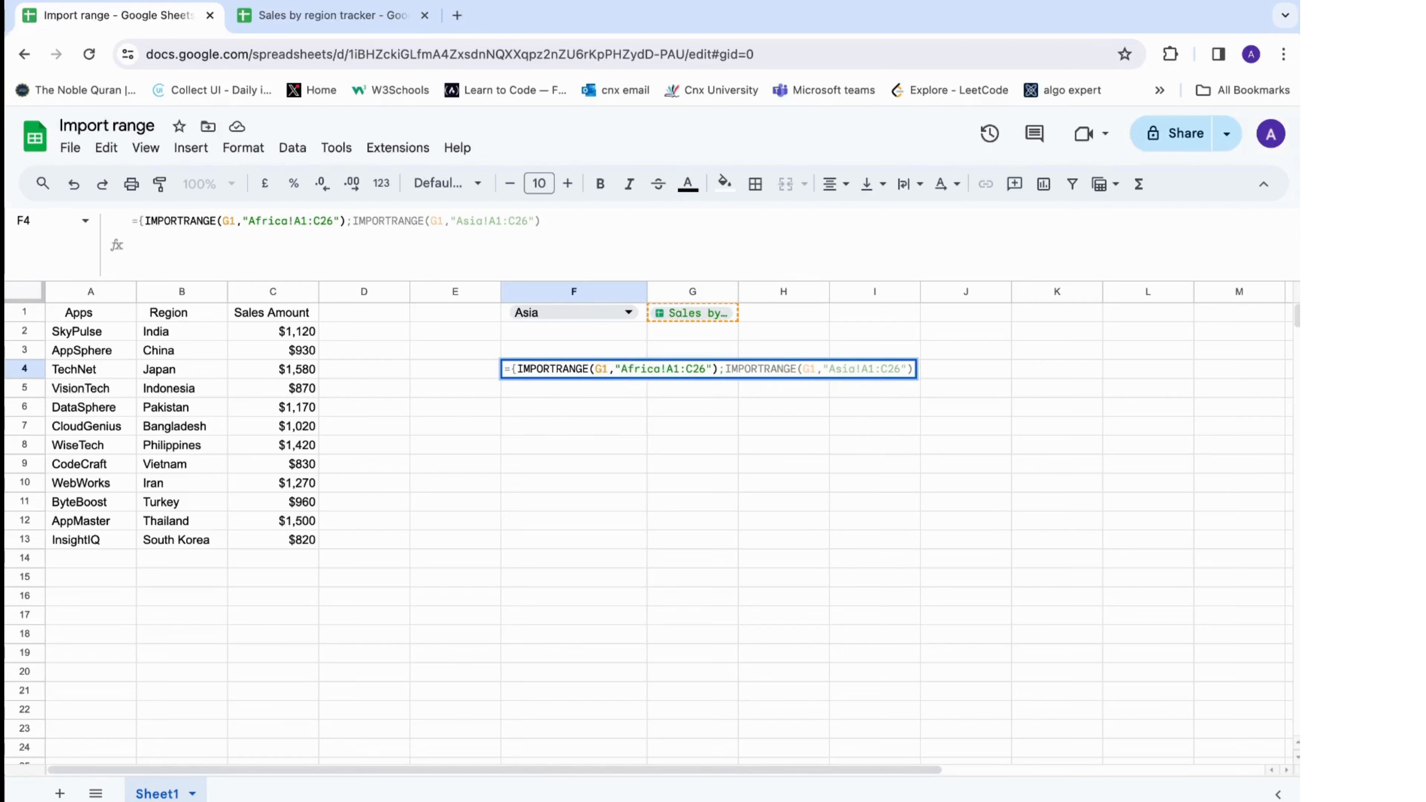
pyautogui.click(571, 224)
pyautogui.write('}')
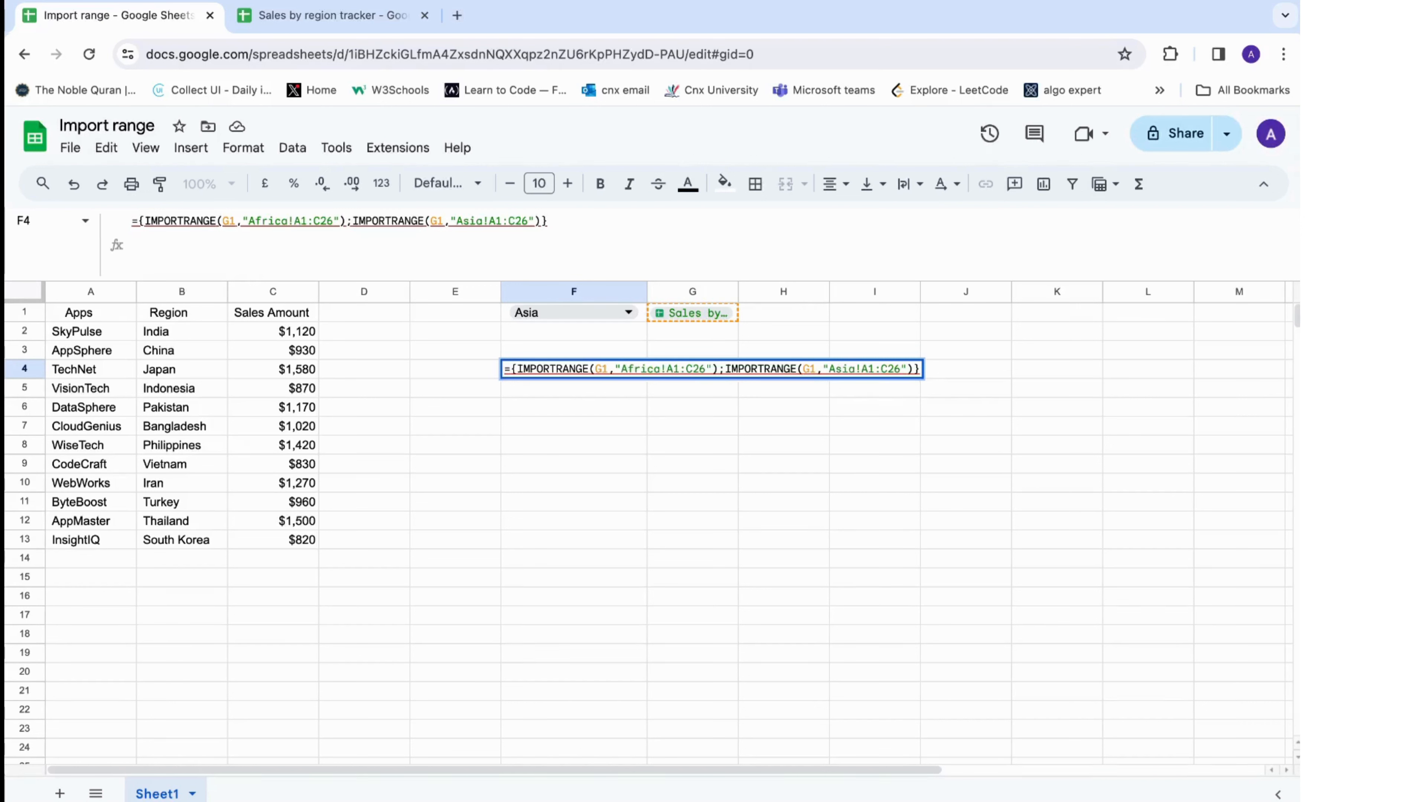
pyautogui.press('Return')
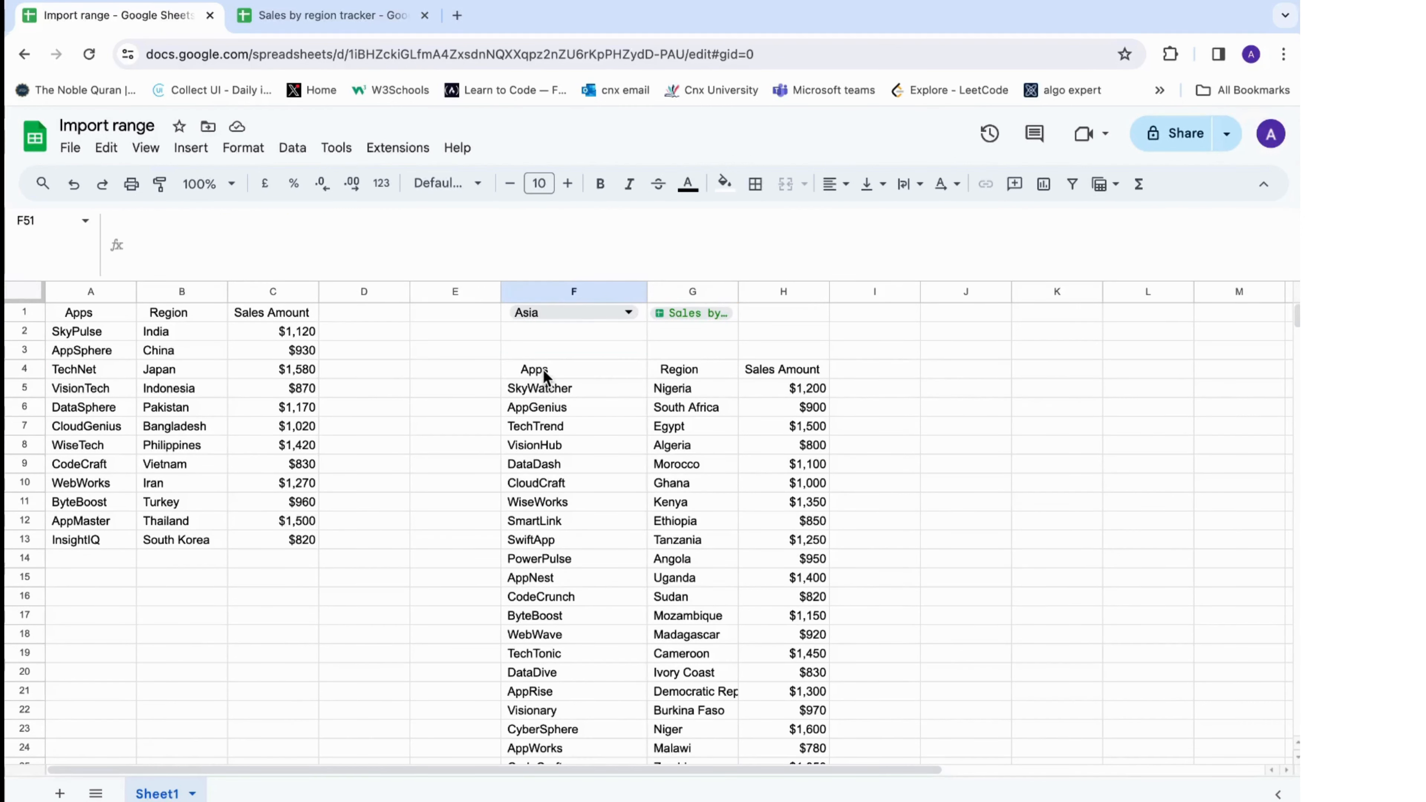
# Make both imported ranges in the F4 formula open-ended, as Africa!A1:C and Asia!A1:C.
pyautogui.click(542, 370)
pyautogui.click(338, 225)
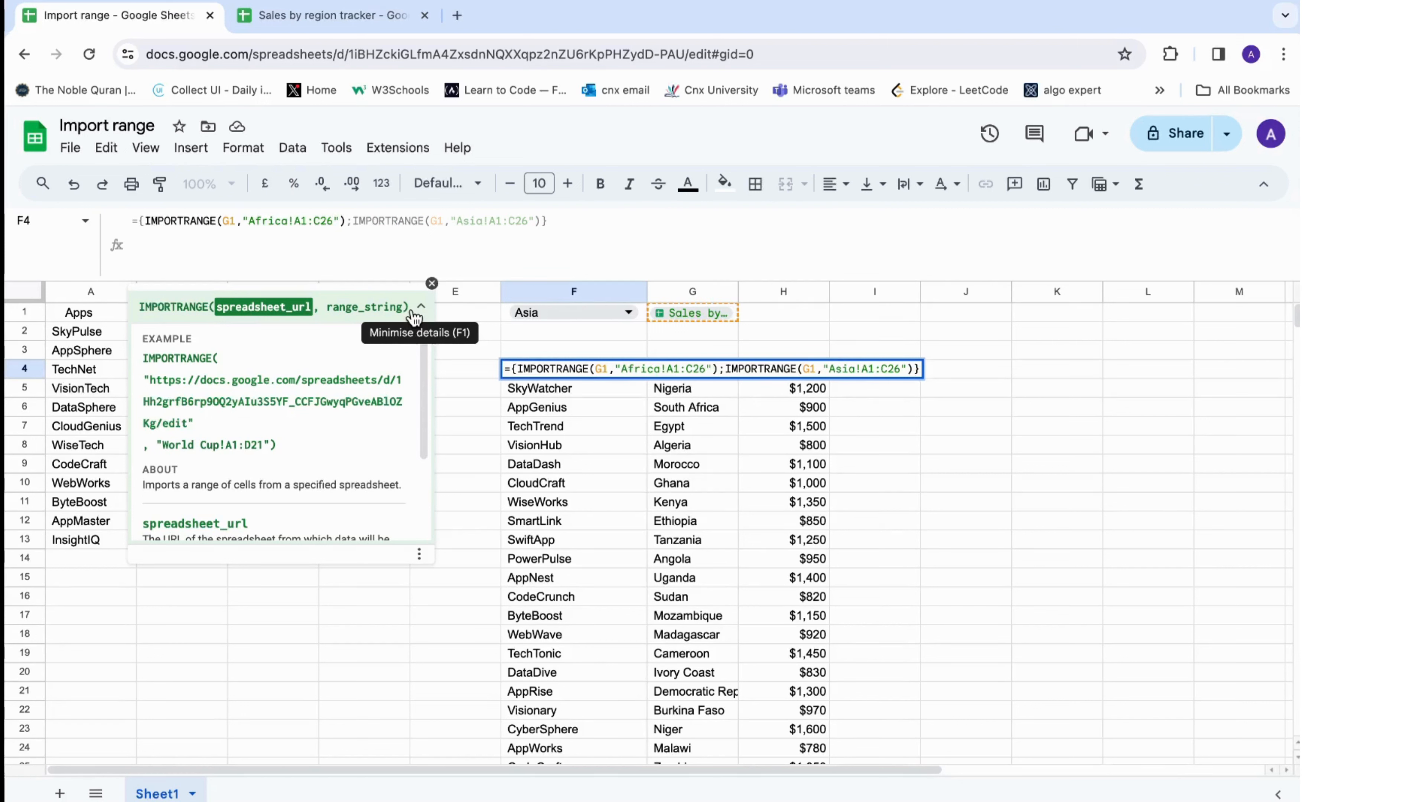
pyautogui.press('BackSpace')
pyautogui.press('BackSpace')
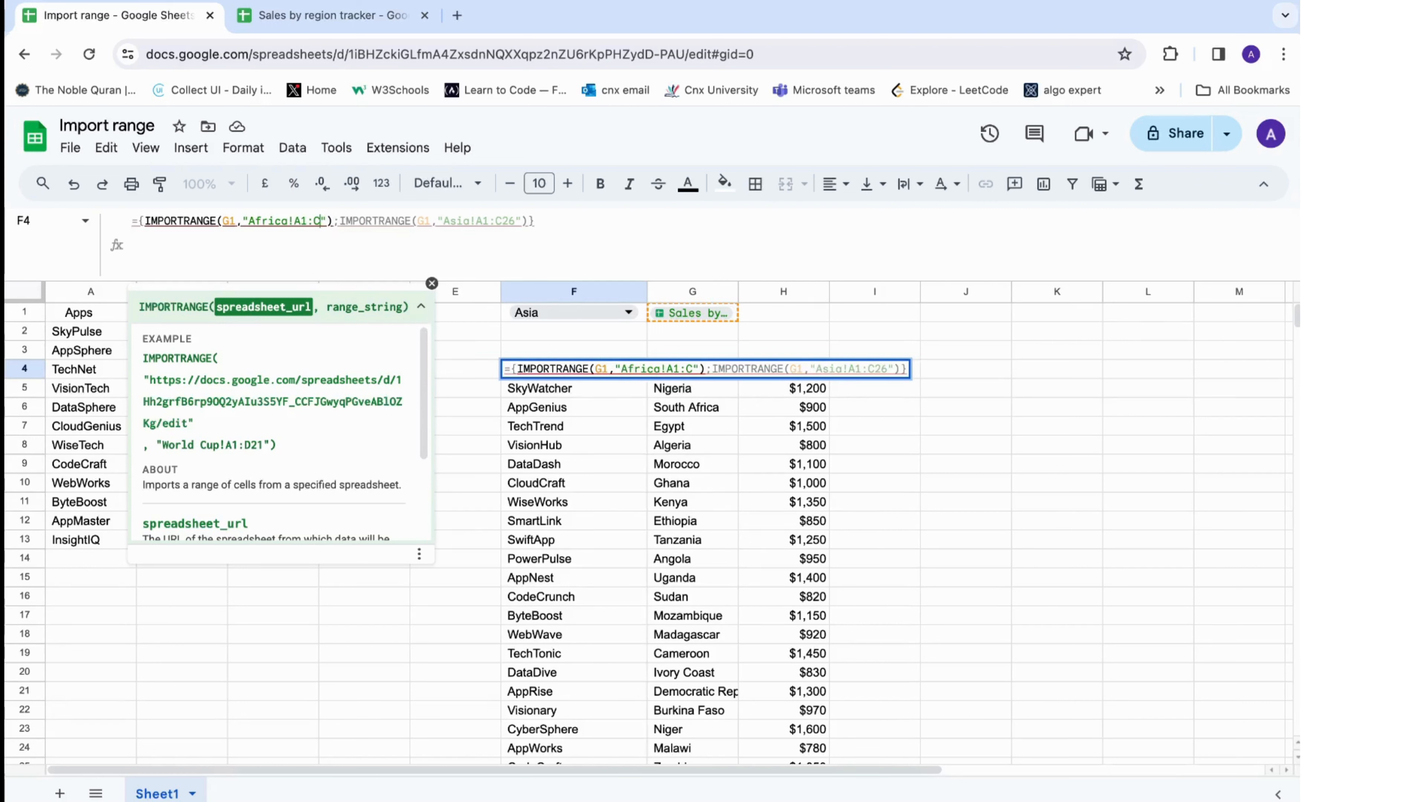
pyautogui.click(517, 221)
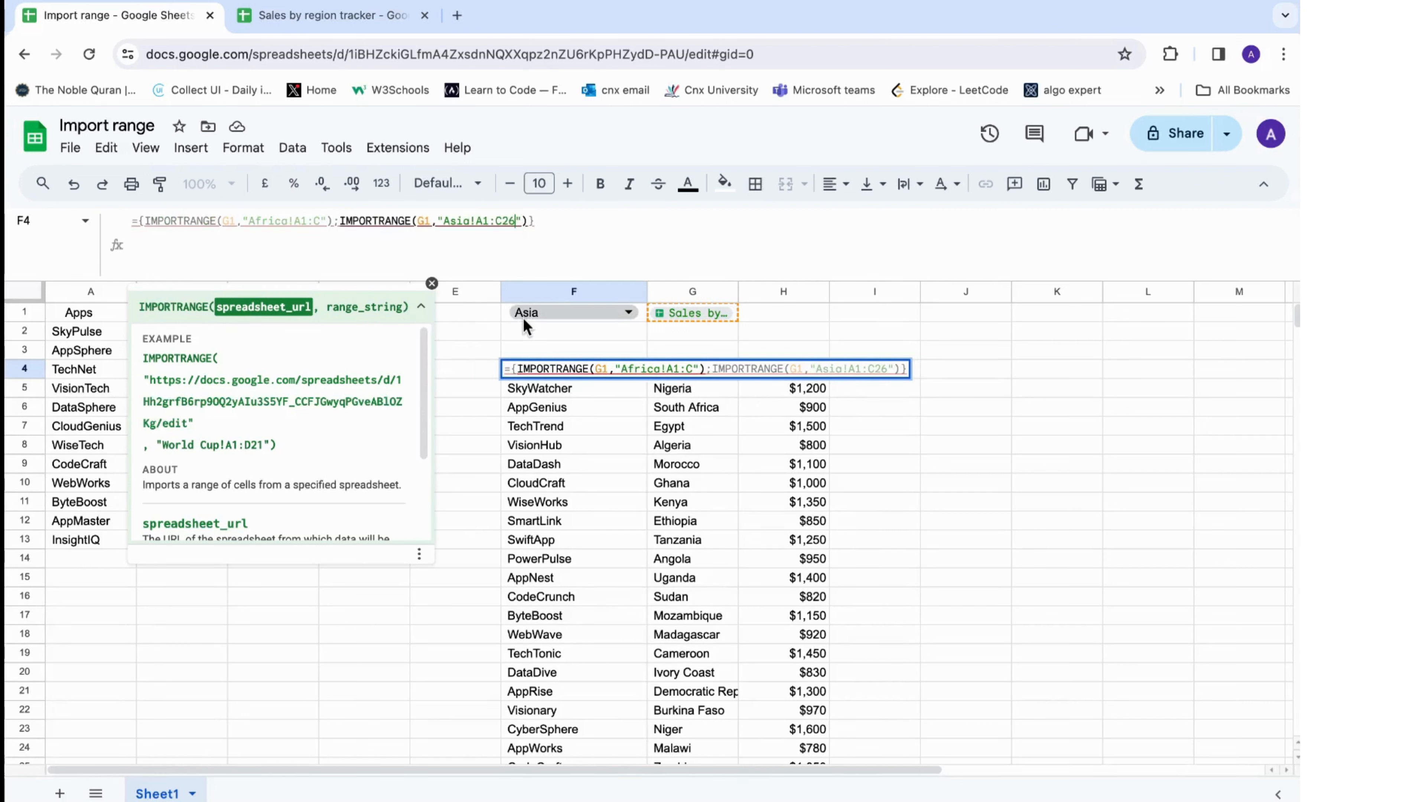
pyautogui.press('BackSpace')
pyautogui.press('BackSpace')
pyautogui.press('Return')
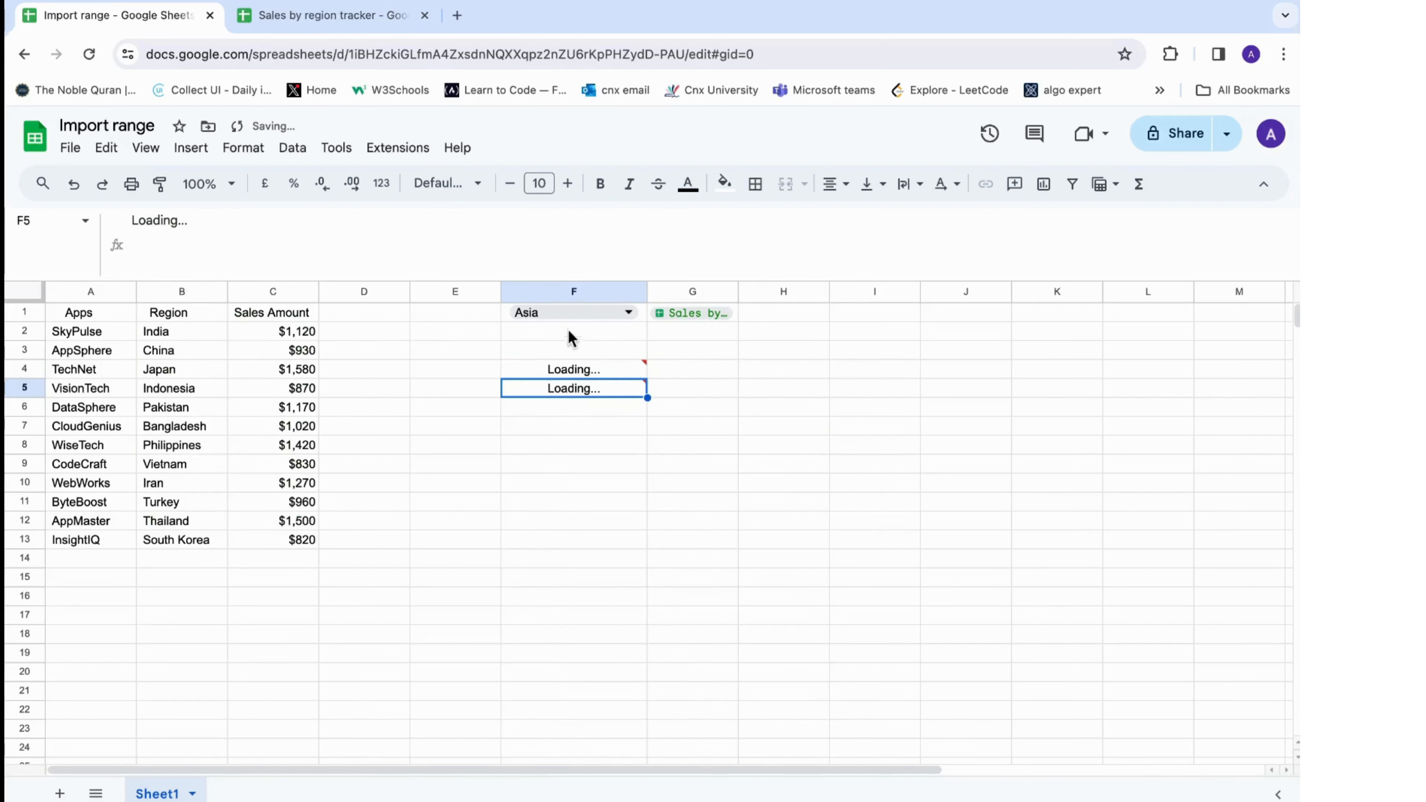
# Examine the combined import in columns F to H, including the rows between the Africa and Asia data.
pyautogui.moveTo(572, 374)
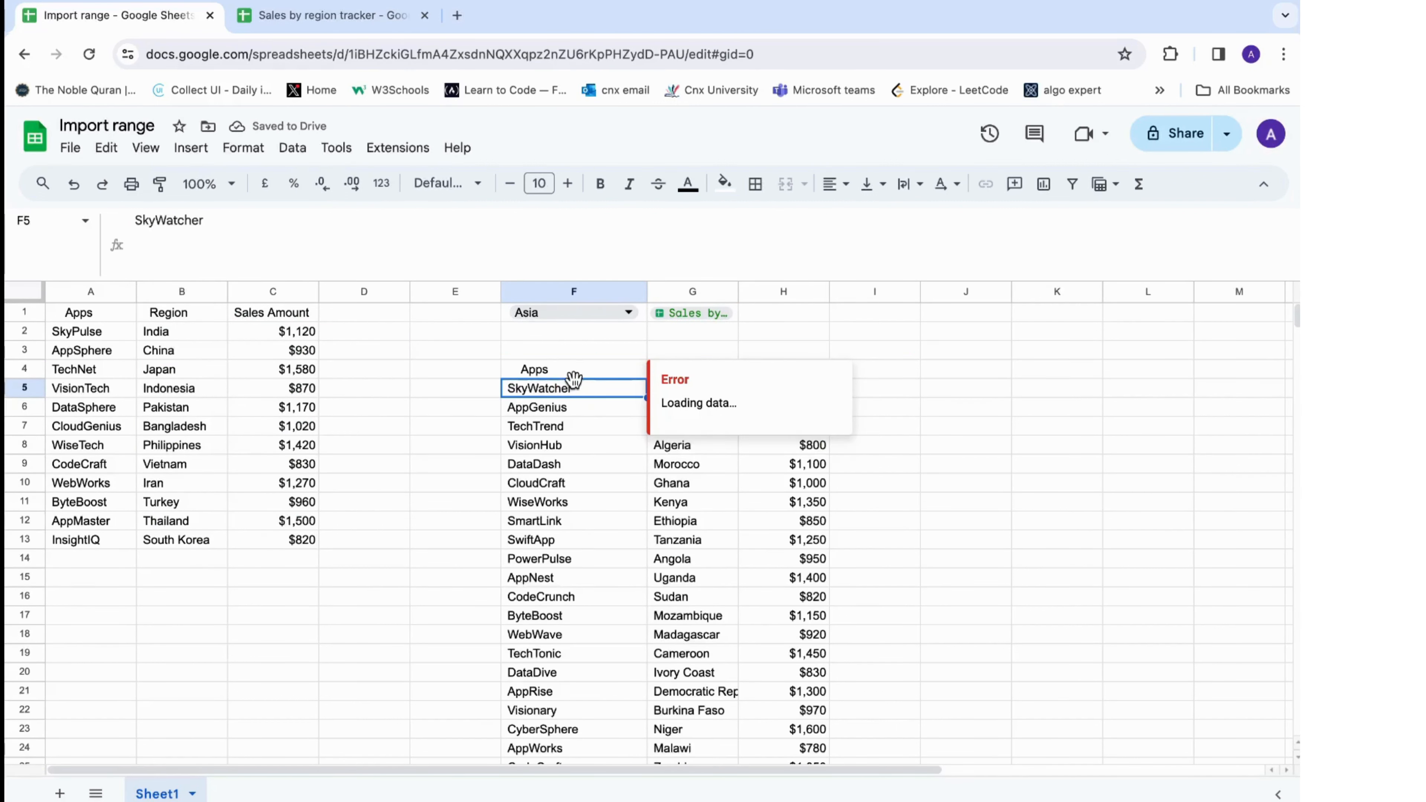
pyautogui.click(571, 374)
pyautogui.moveTo(563, 389); pyautogui.dragTo(736, 632)
pyautogui.scroll(-5, 618, 634)
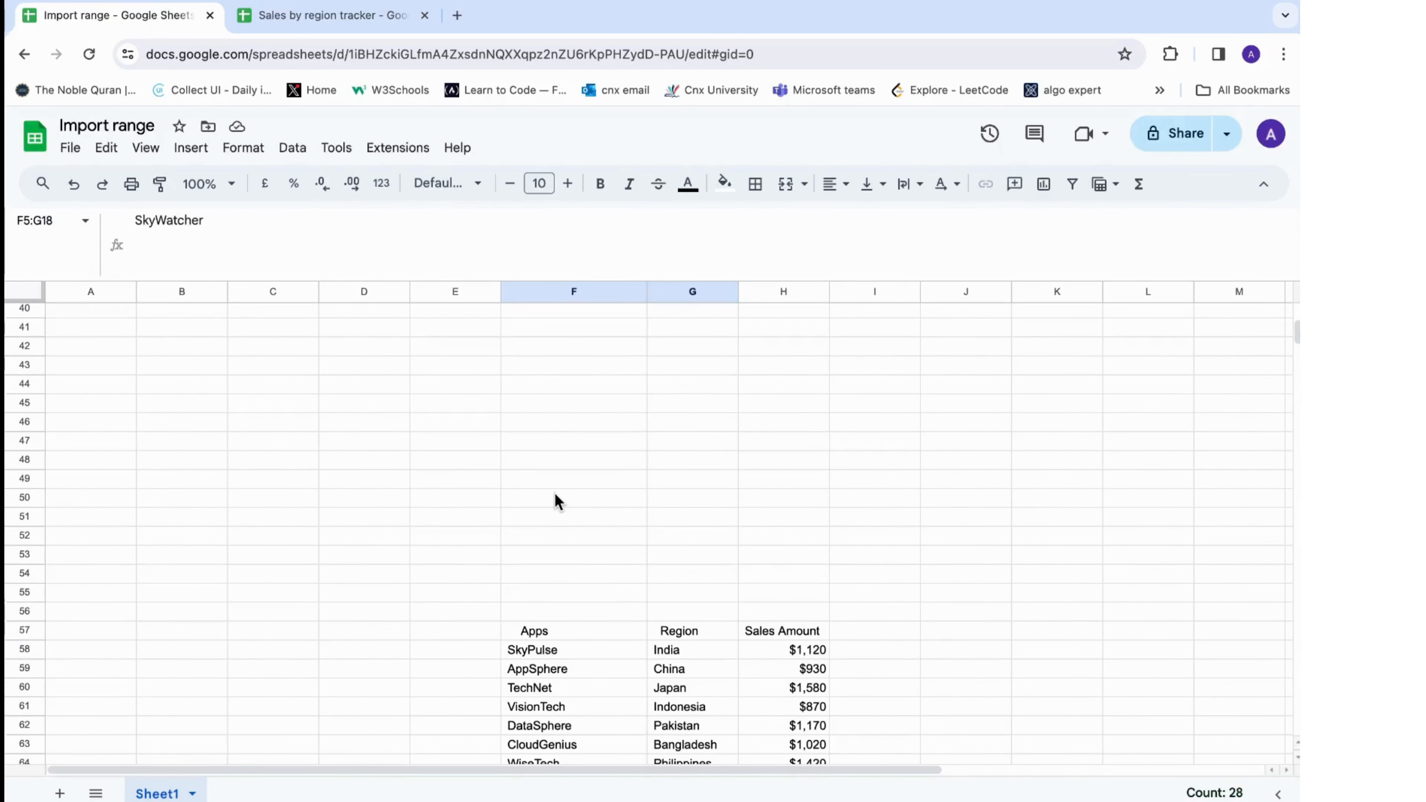
pyautogui.moveTo(555, 495); pyautogui.dragTo(554, 683)
pyautogui.scroll(-1, 554, 685)
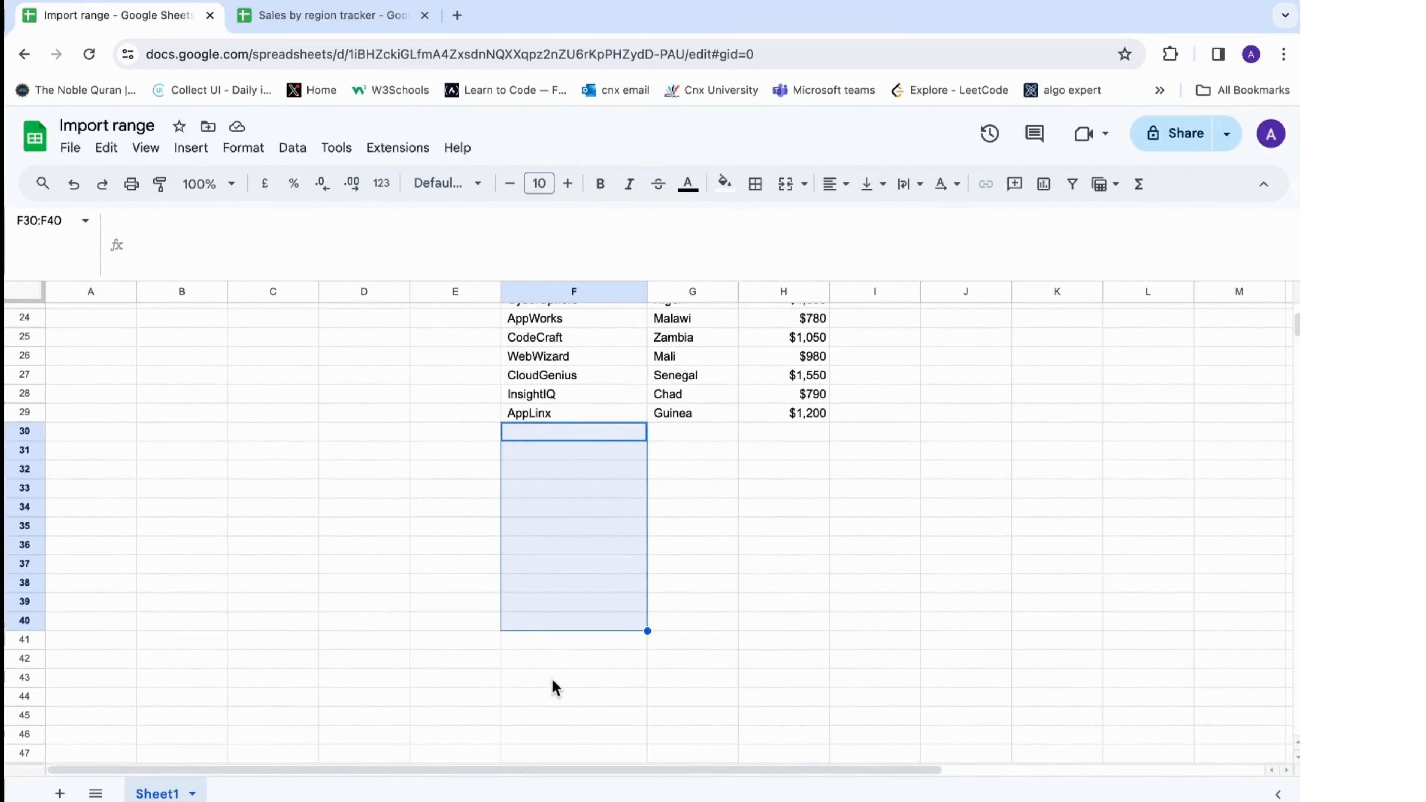
pyautogui.scroll(-7, 551, 676)
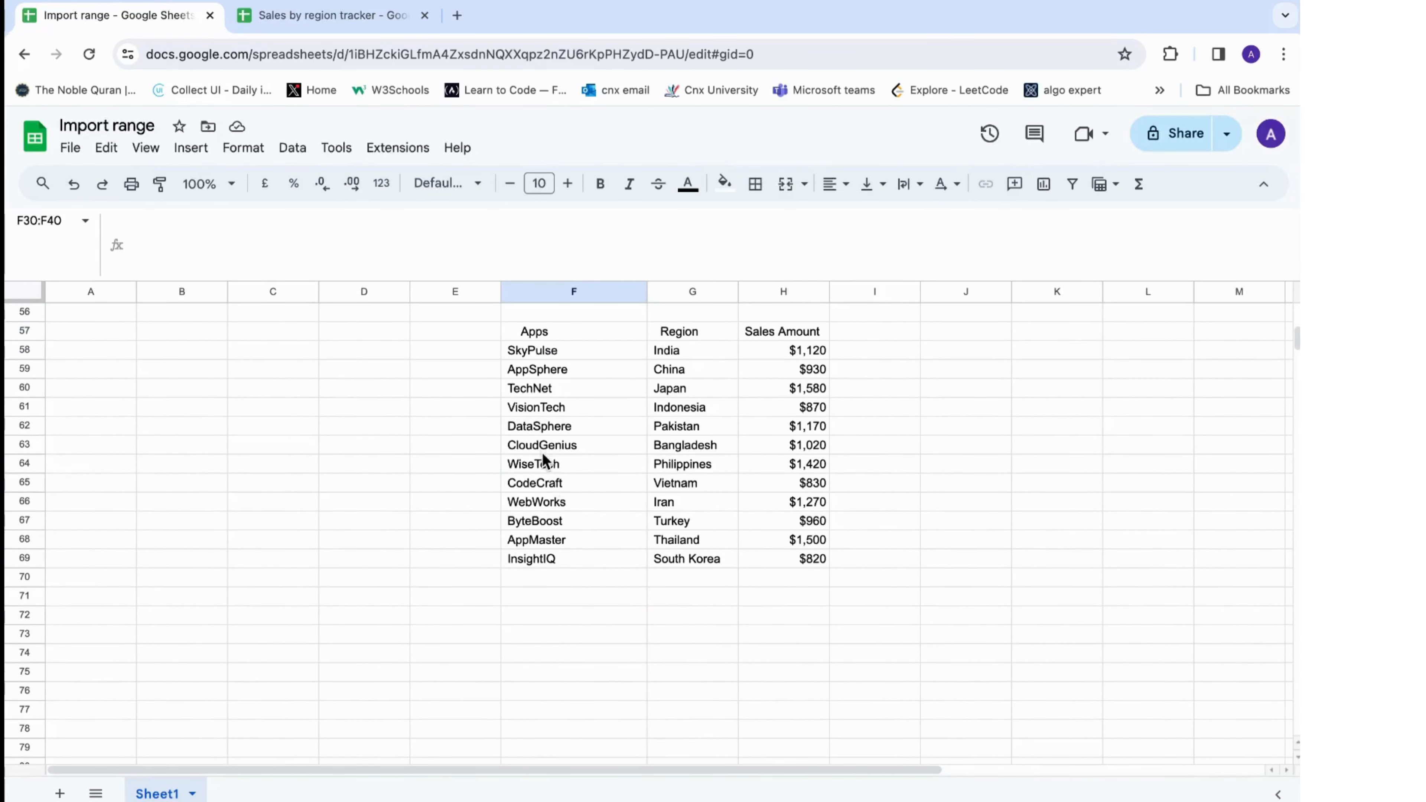
pyautogui.scroll(1, 543, 456)
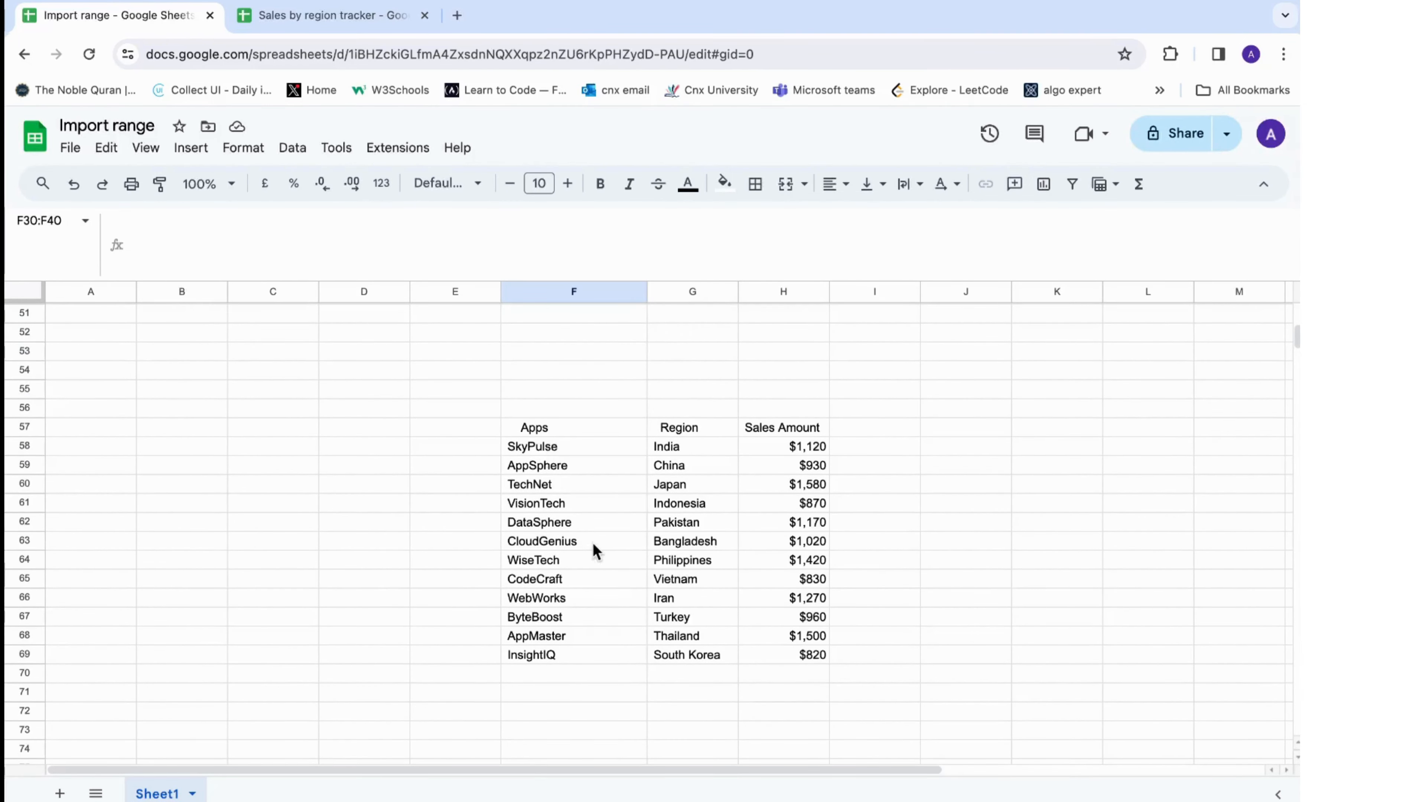
pyautogui.scroll(4, 594, 547)
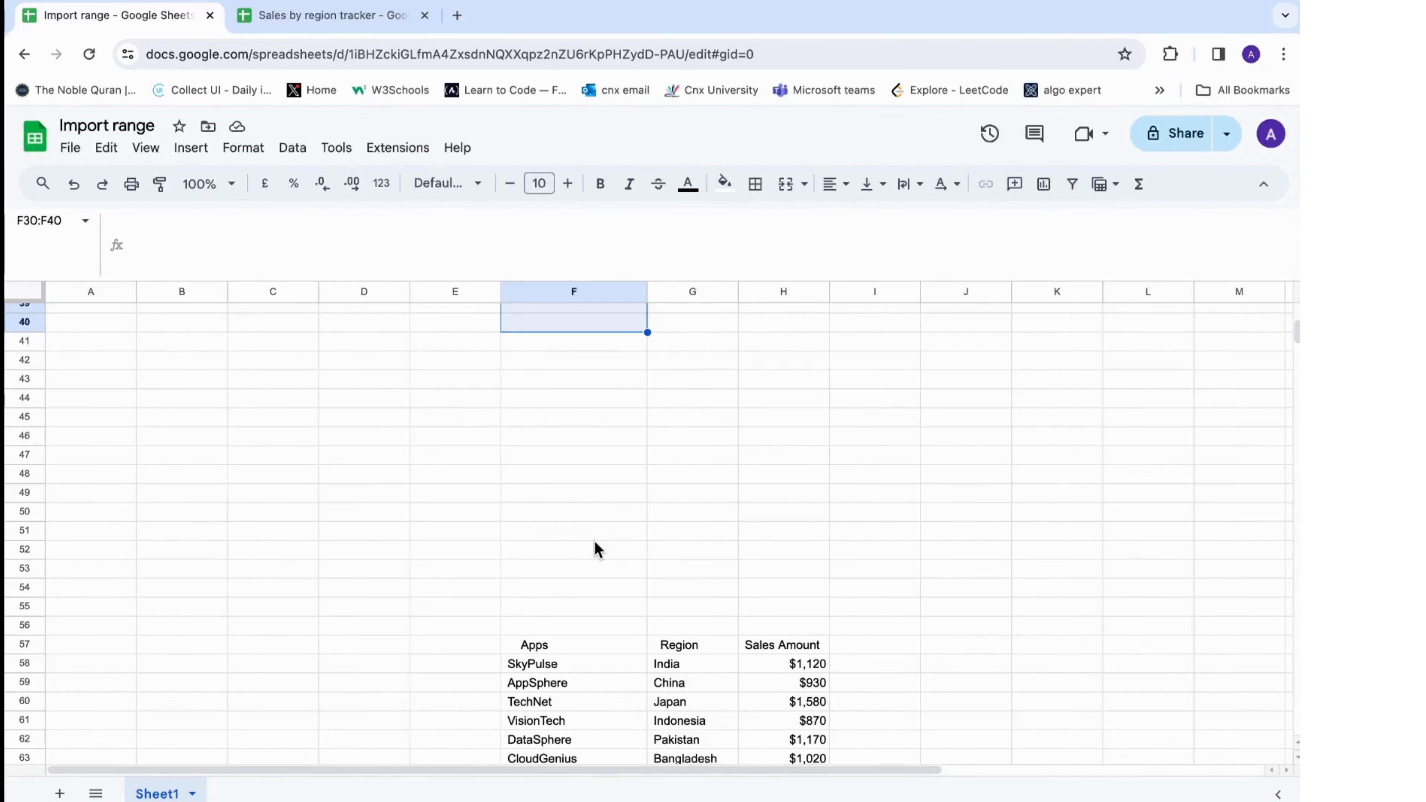
pyautogui.scroll(8, 594, 542)
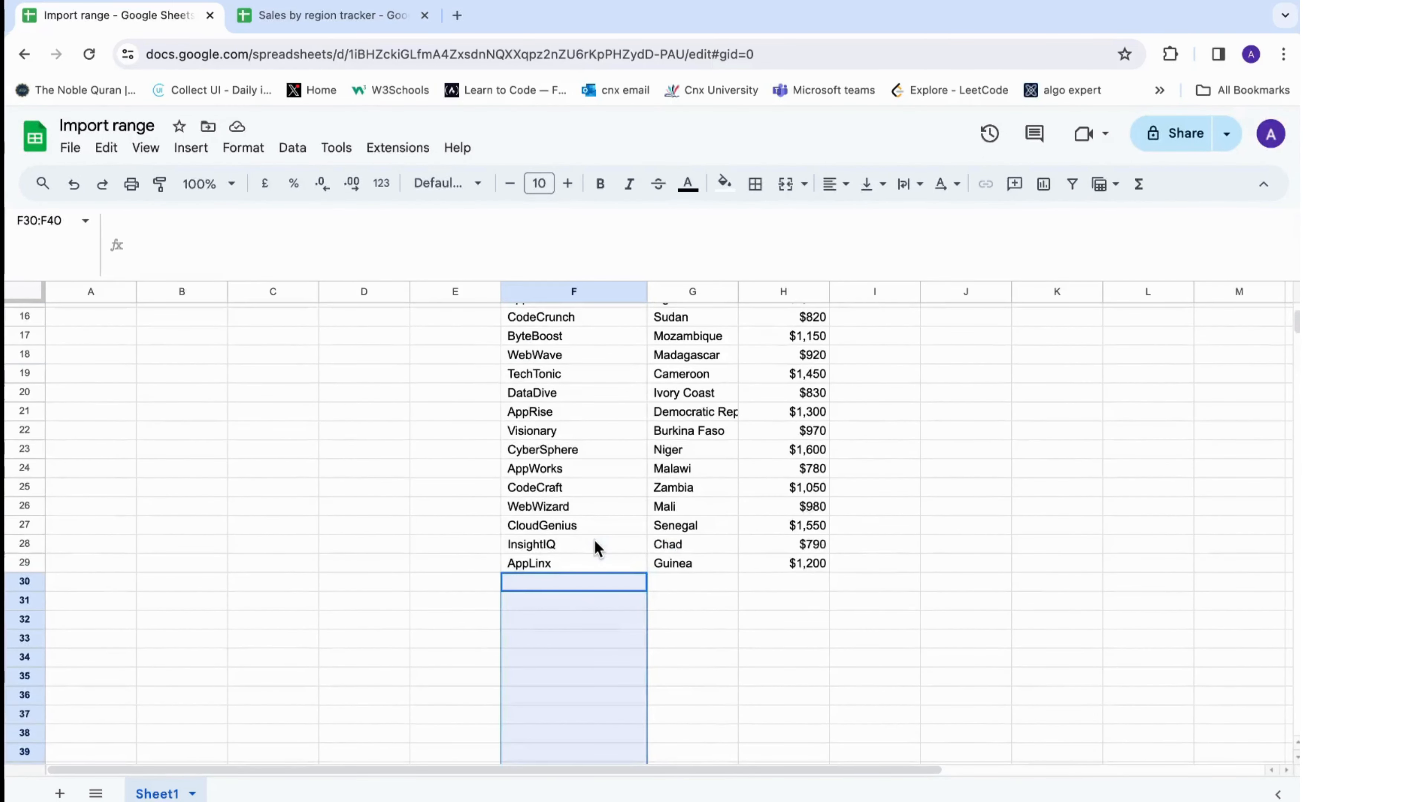
pyautogui.scroll(-9, 595, 609)
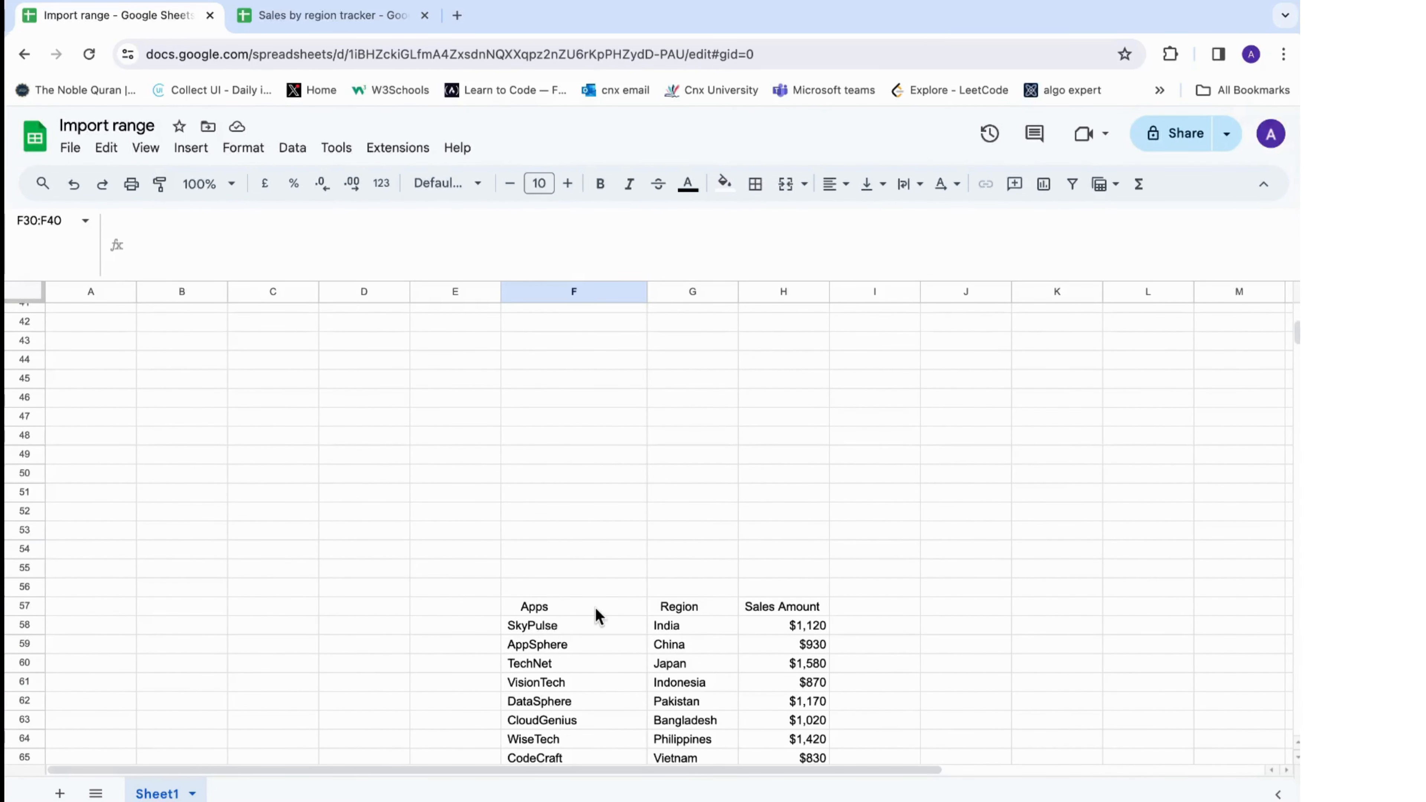
pyautogui.scroll(13, 644, 607)
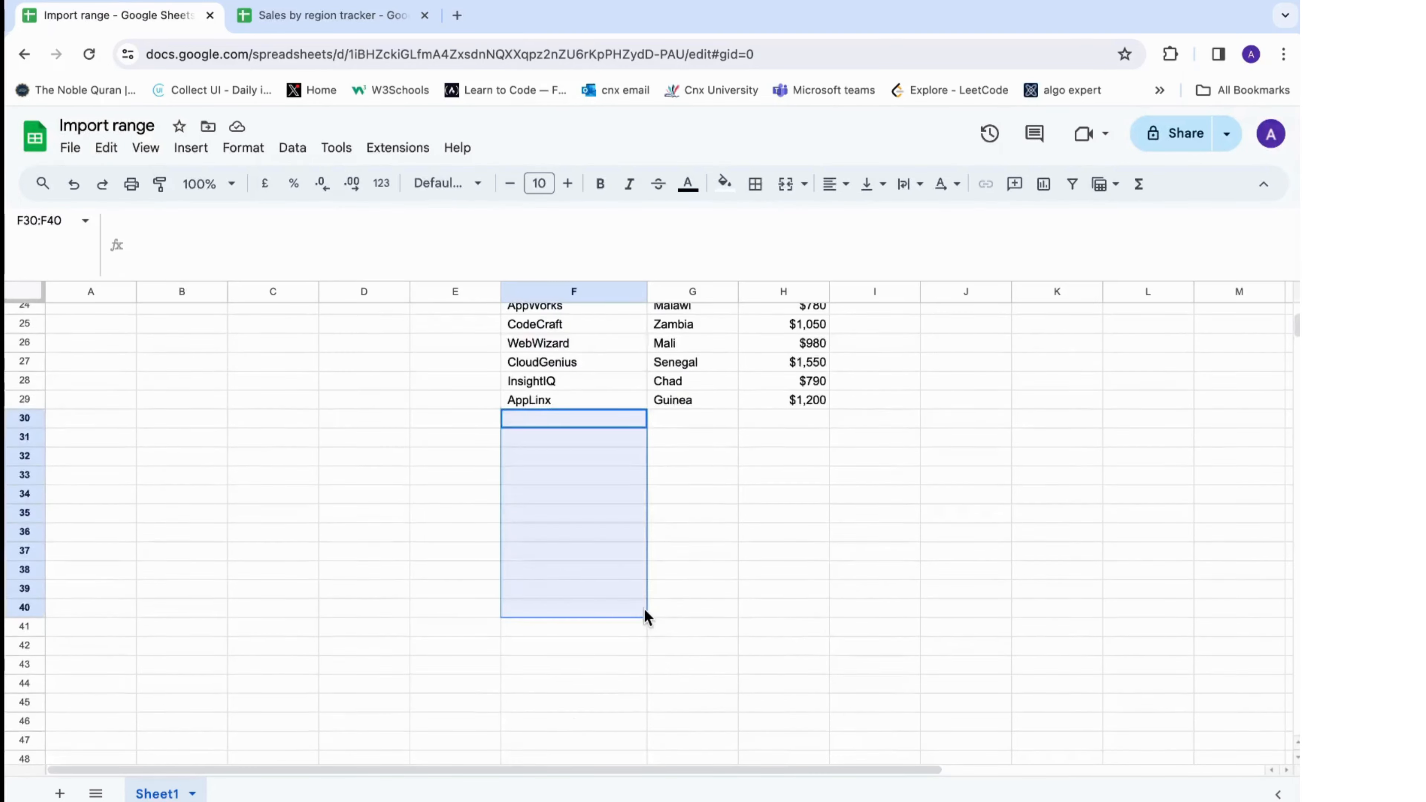
# Compare the header row above the Africa data with the one above the Asia data in the combined import.
pyautogui.scroll(1, 644, 607)
pyautogui.moveTo(549, 370); pyautogui.dragTo(755, 376)
pyautogui.scroll(-11, 630, 557)
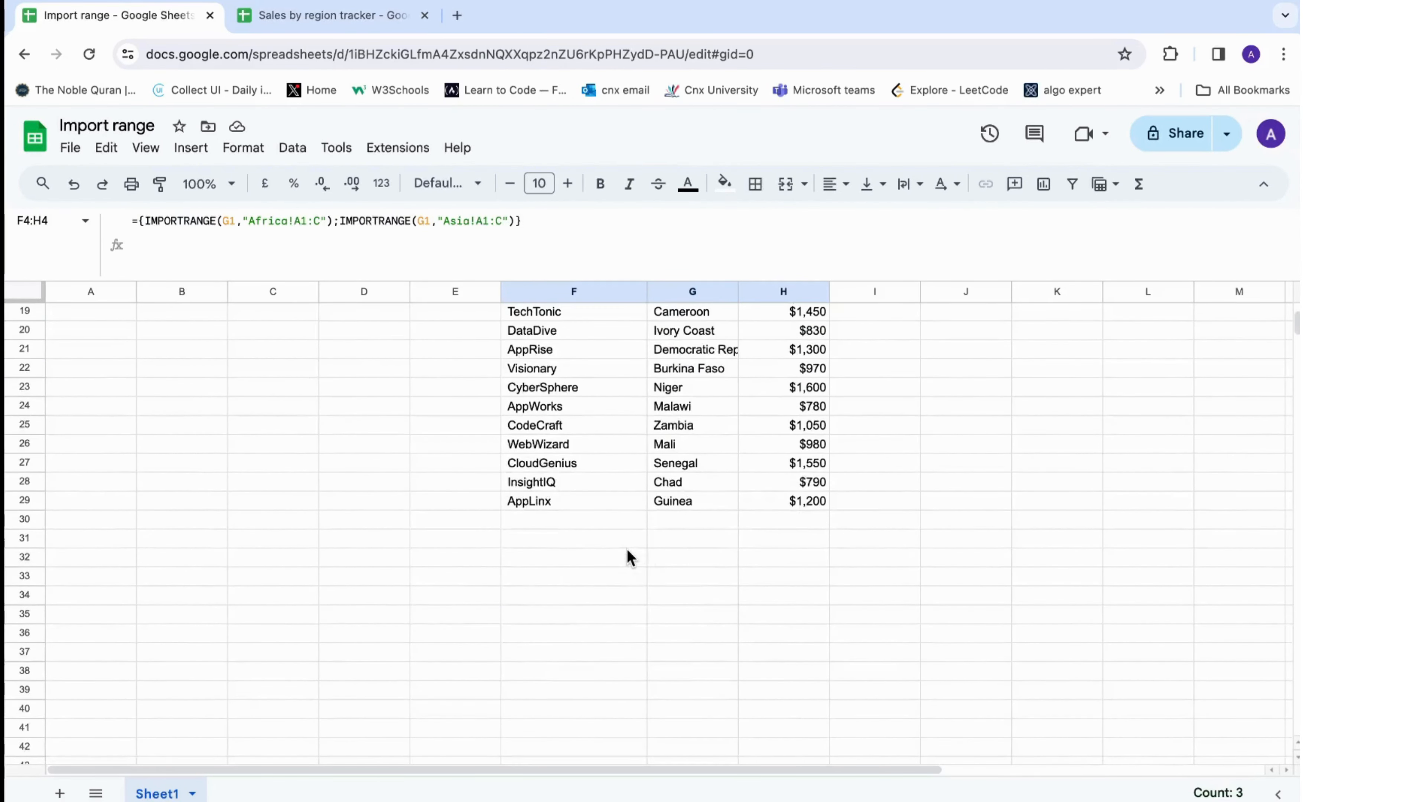
pyautogui.scroll(-2, 631, 558)
pyautogui.moveTo(571, 651); pyautogui.dragTo(811, 653)
pyautogui.scroll(13, 631, 634)
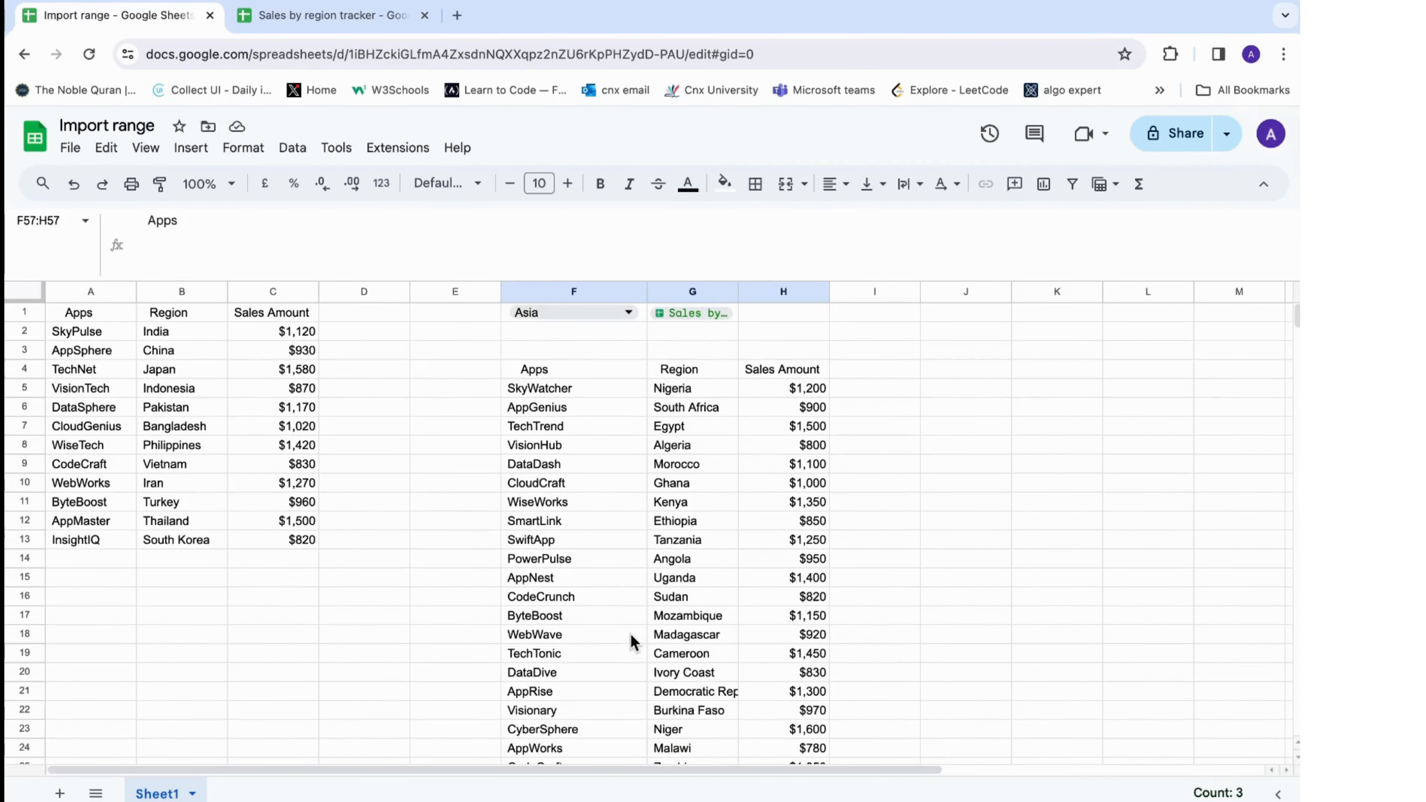
# Start both imported ranges in the F4 formula at row 2, as Africa!A2:C and Asia!A2:C.
pyautogui.click(544, 377)
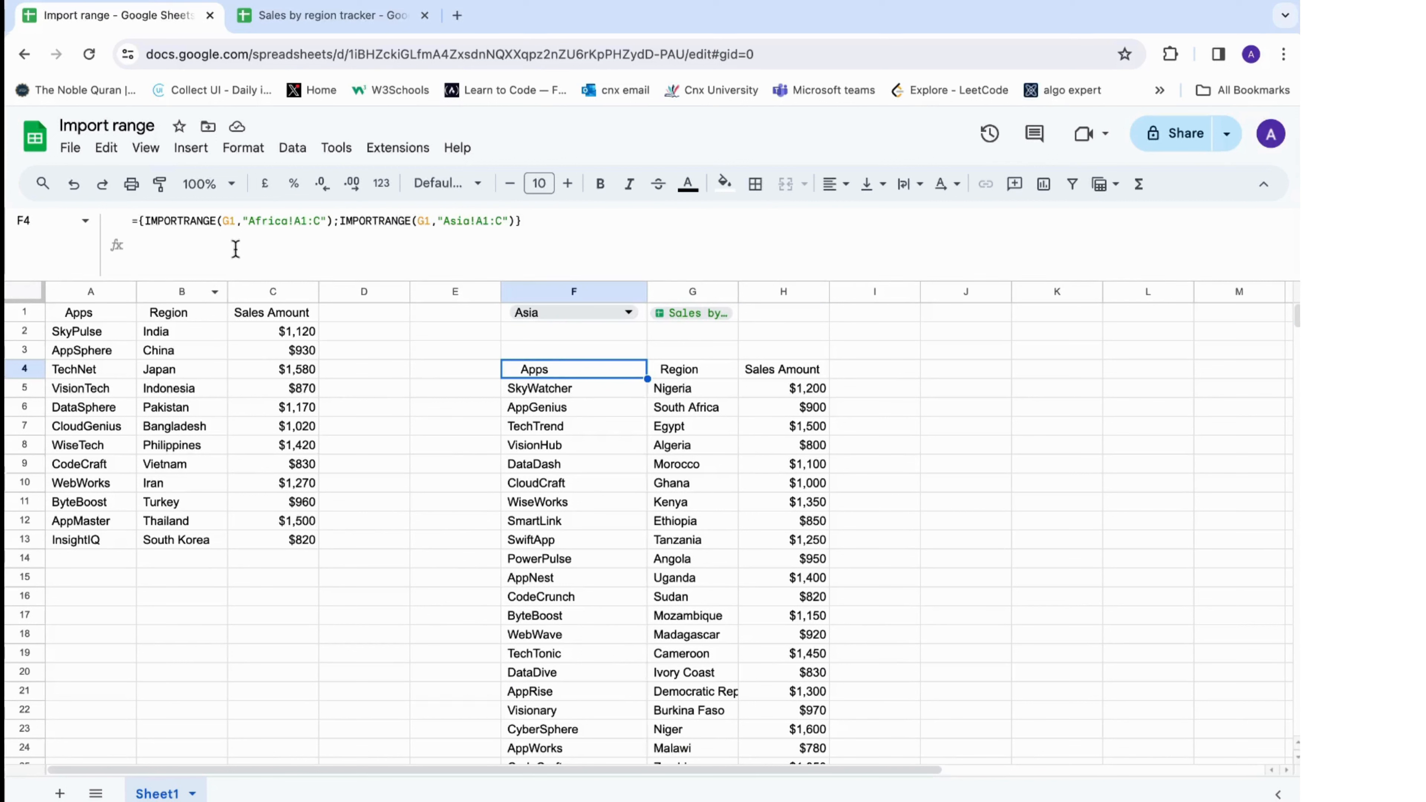
pyautogui.click(303, 224)
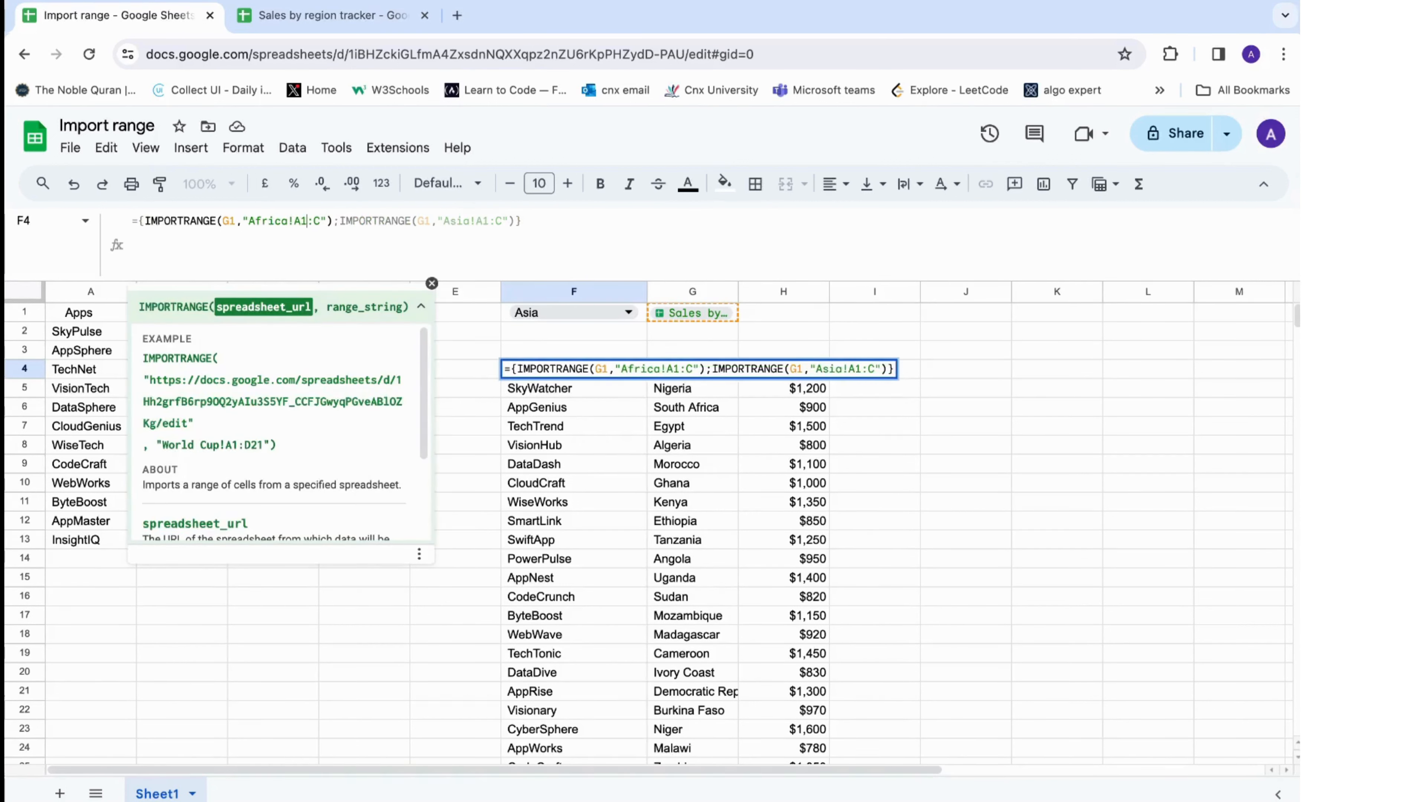
pyautogui.press('BackSpace')
pyautogui.write('2')
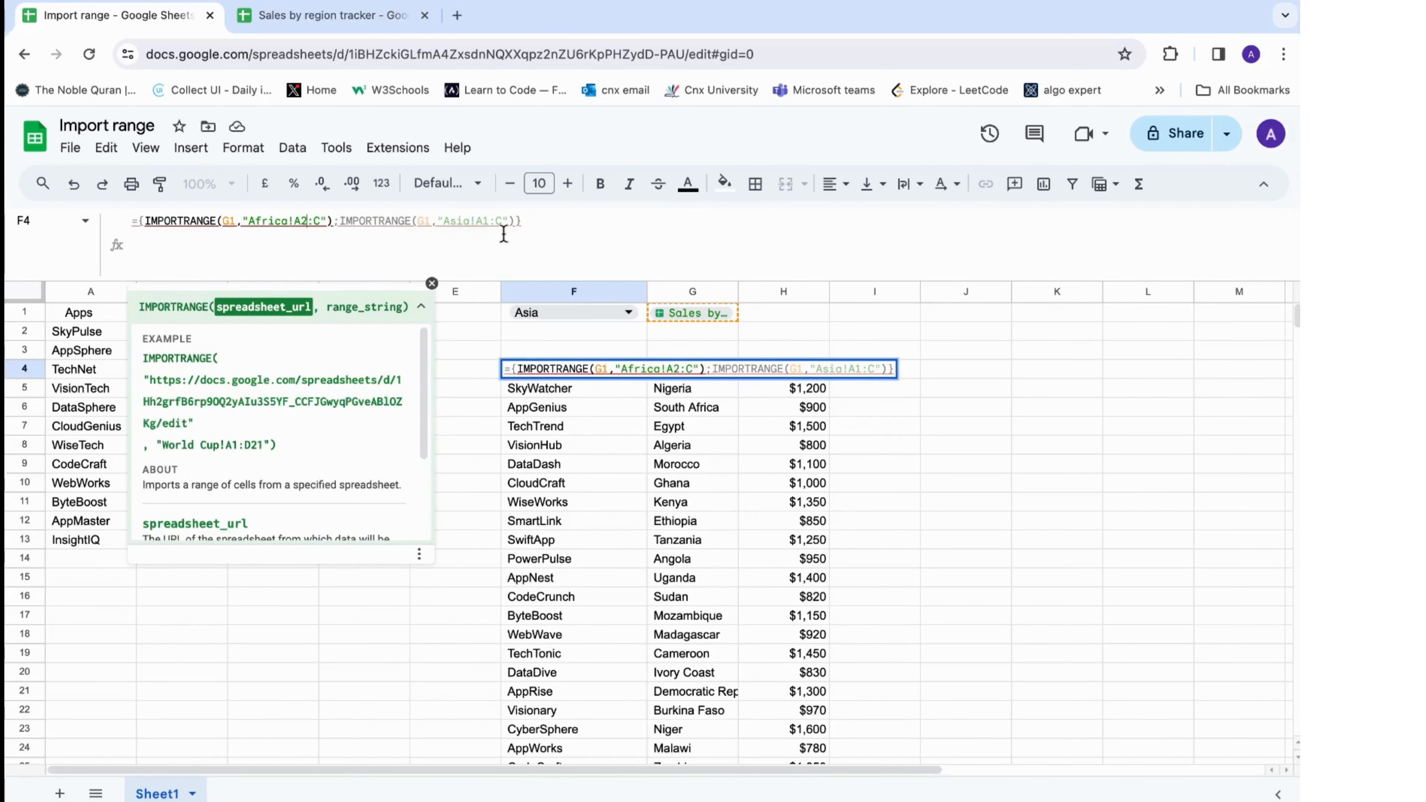
pyautogui.click(489, 222)
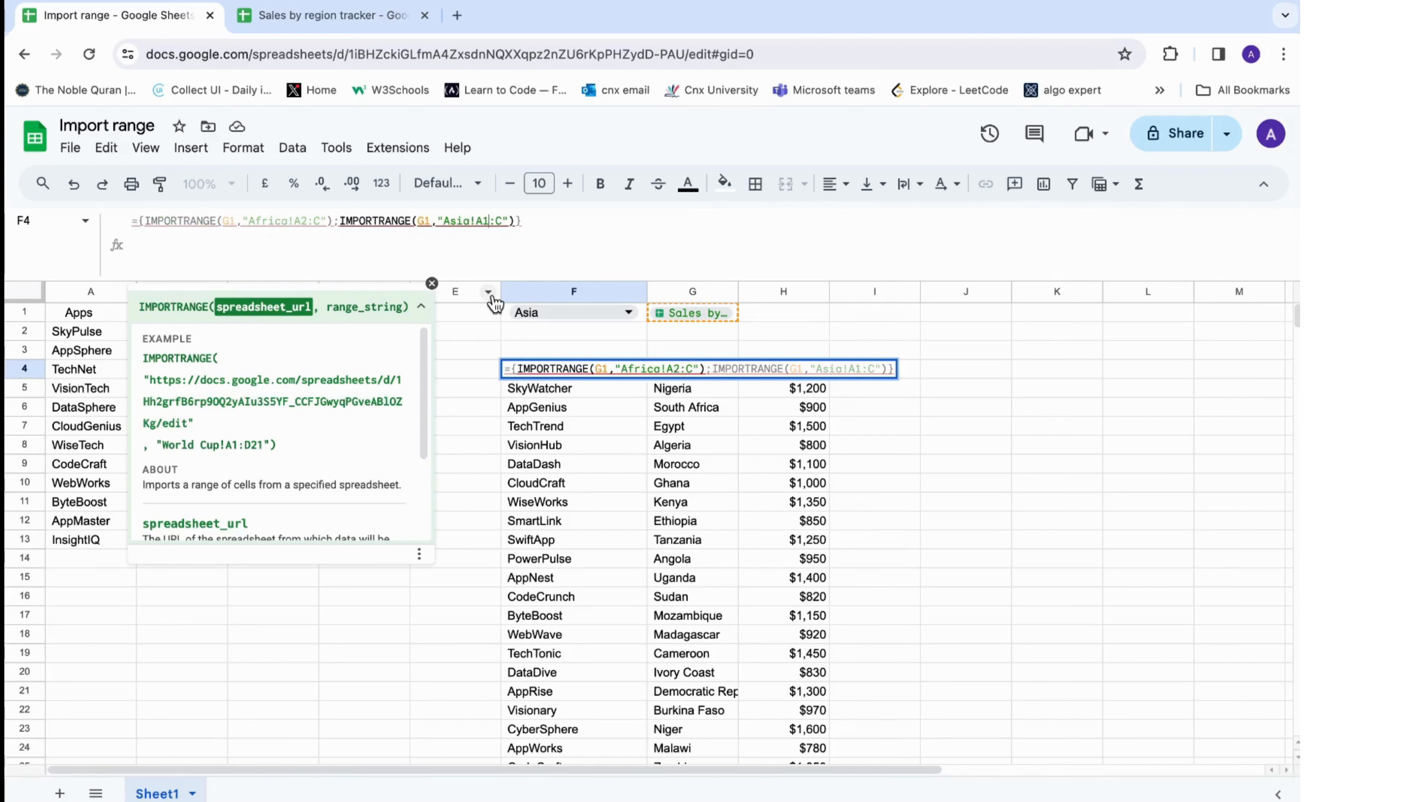
pyautogui.press('BackSpace')
pyautogui.write('2')
pyautogui.press('Return')
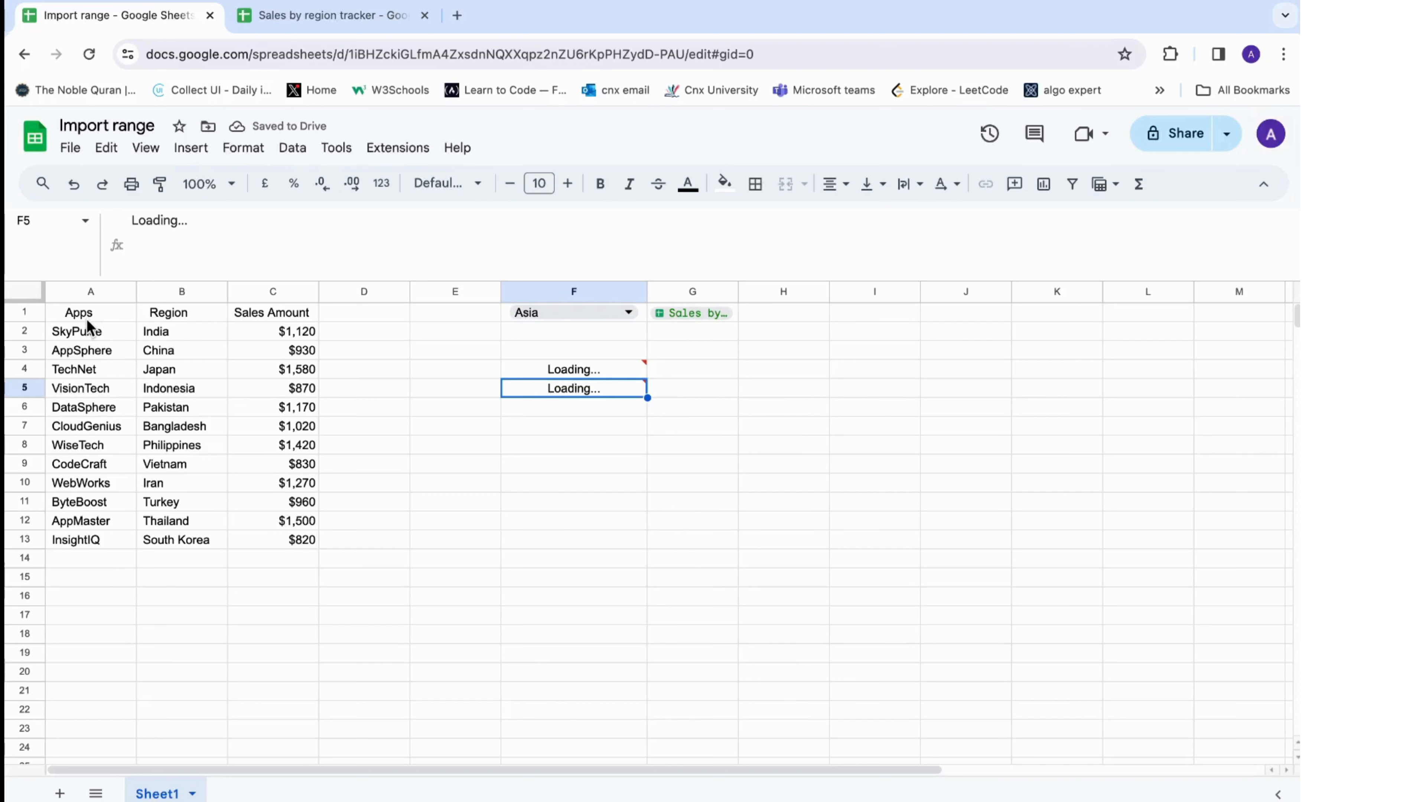
# Copy the headers Apps, Region and Sales Amount from A1:C1 into F3:H3 as values only.
pyautogui.moveTo(88, 318); pyautogui.dragTo(266, 315)
pyautogui.hotkey('ctrl', 'c')
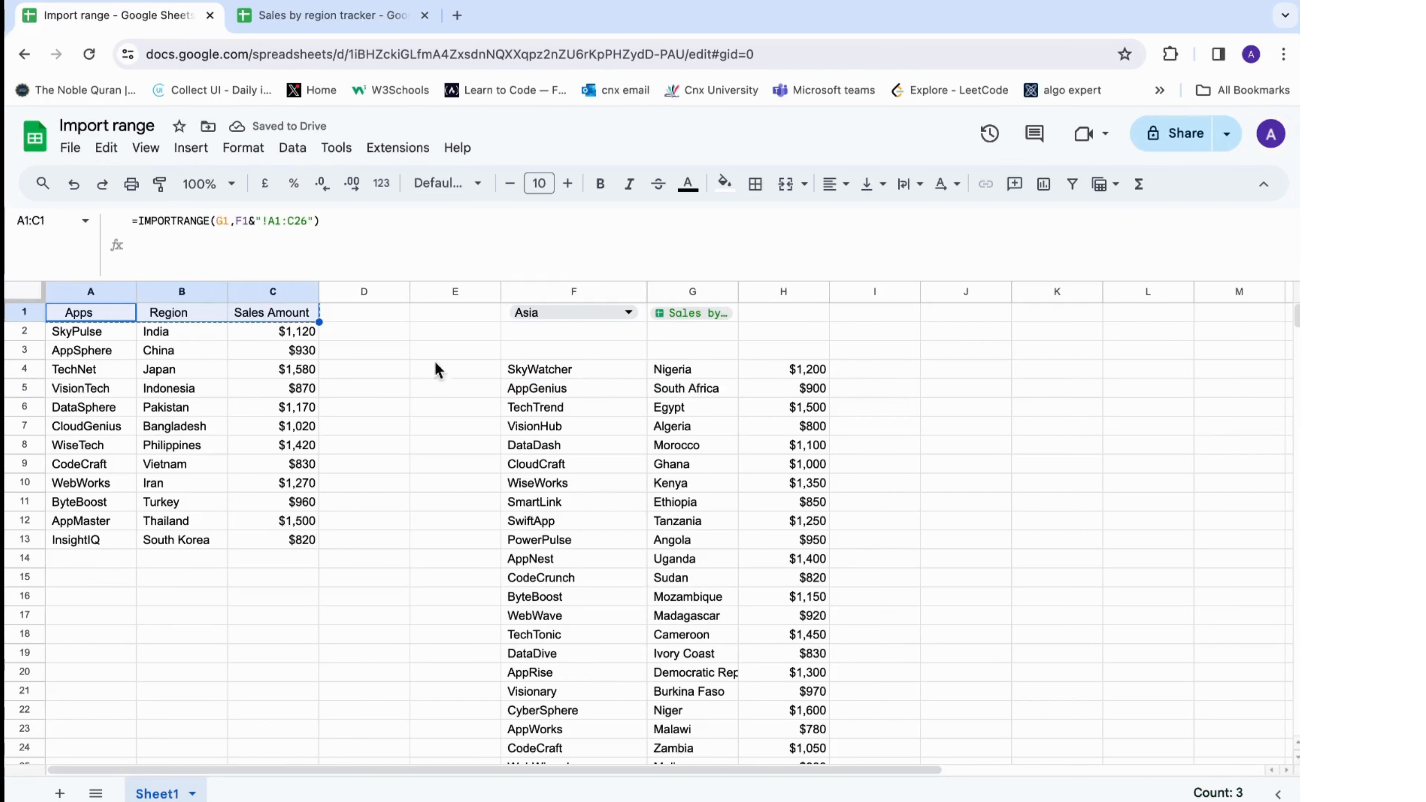
pyautogui.click(527, 351)
pyautogui.hotkey('ctrl', 'v')
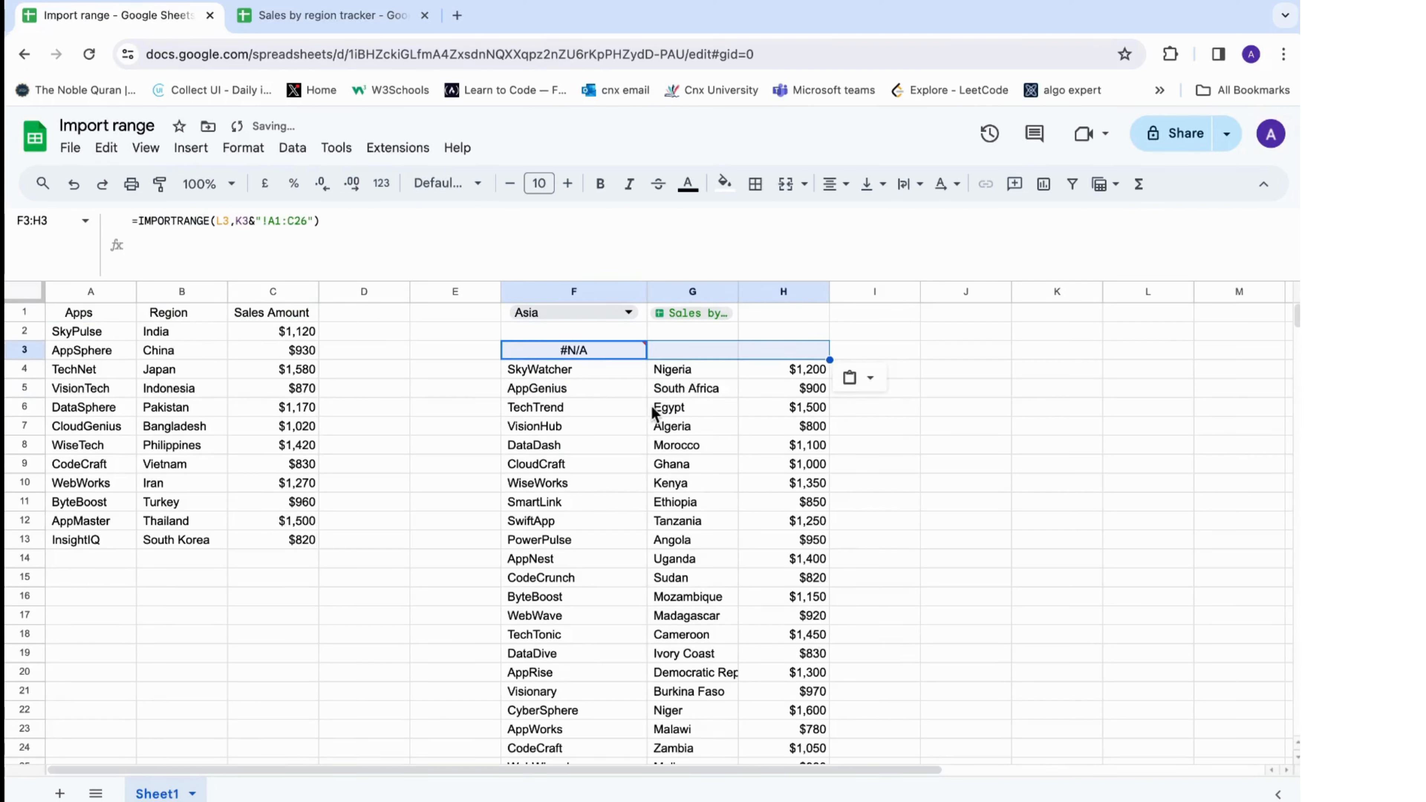
pyautogui.click(872, 378)
pyautogui.click(879, 410)
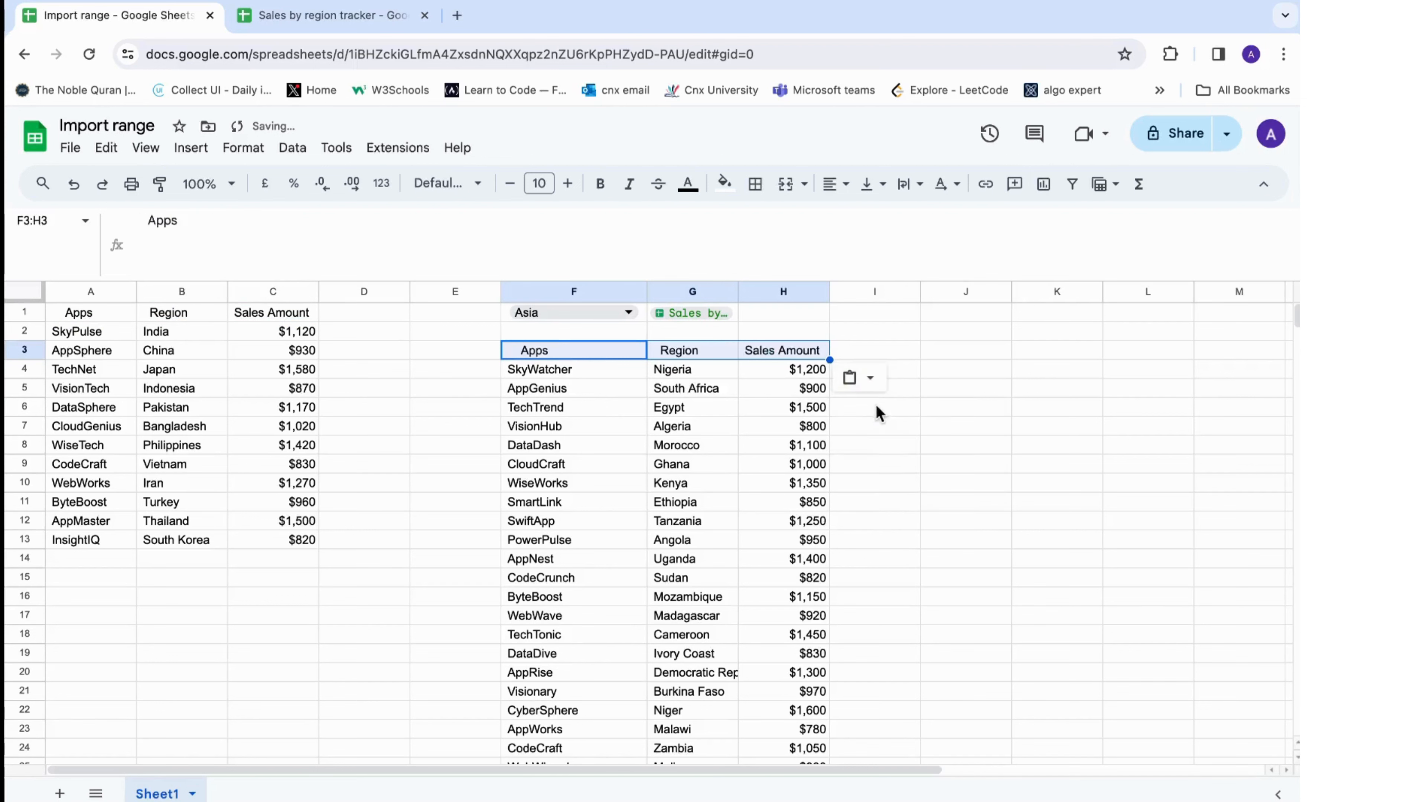
# Examine the blank rows between the Africa and Asia data in columns F to H.
pyautogui.click(766, 432)
pyautogui.scroll(-10, 630, 519)
pyautogui.scroll(-3, 629, 515)
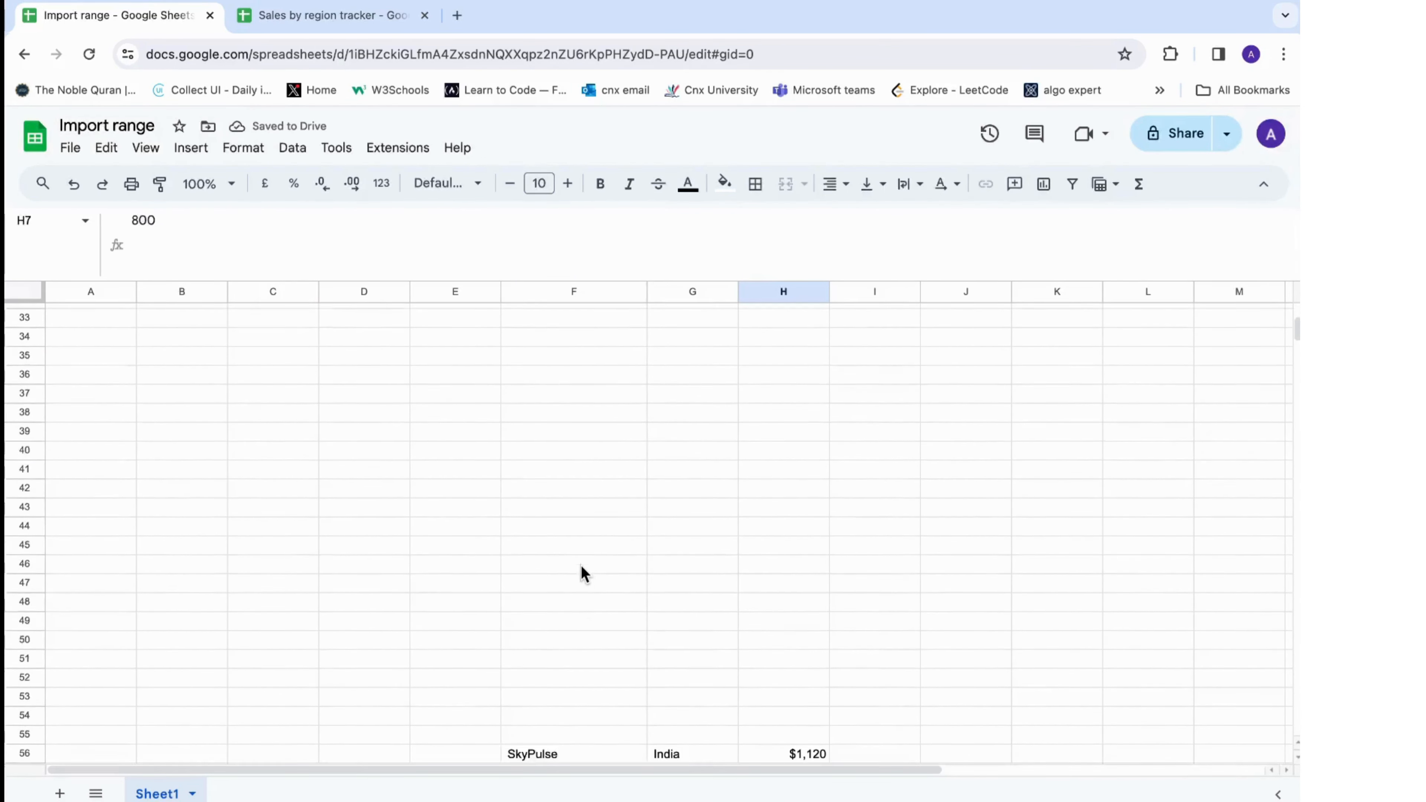
pyautogui.scroll(13, 556, 610)
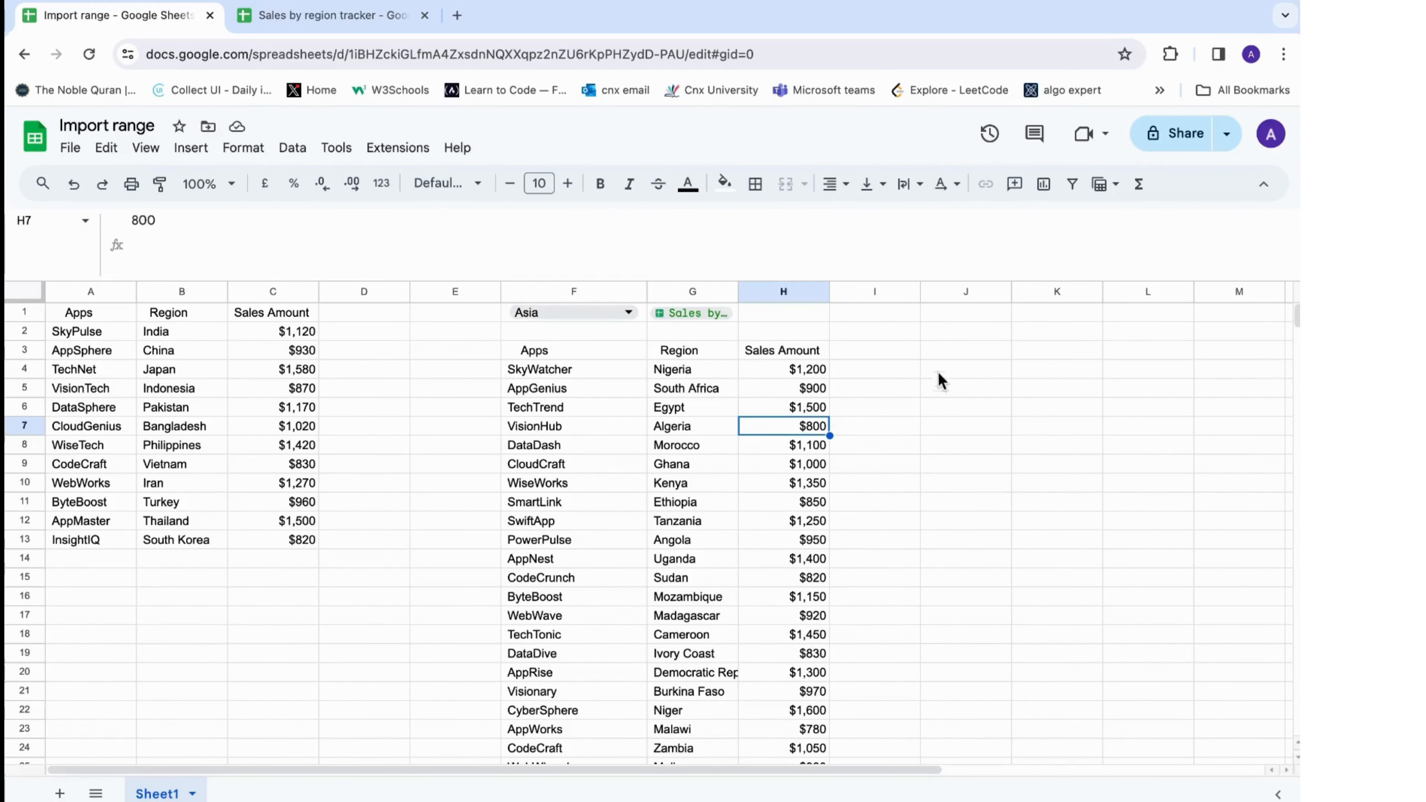
# Start a QUERY formula in J3, leaving its data argument empty.
pyautogui.click(954, 354)
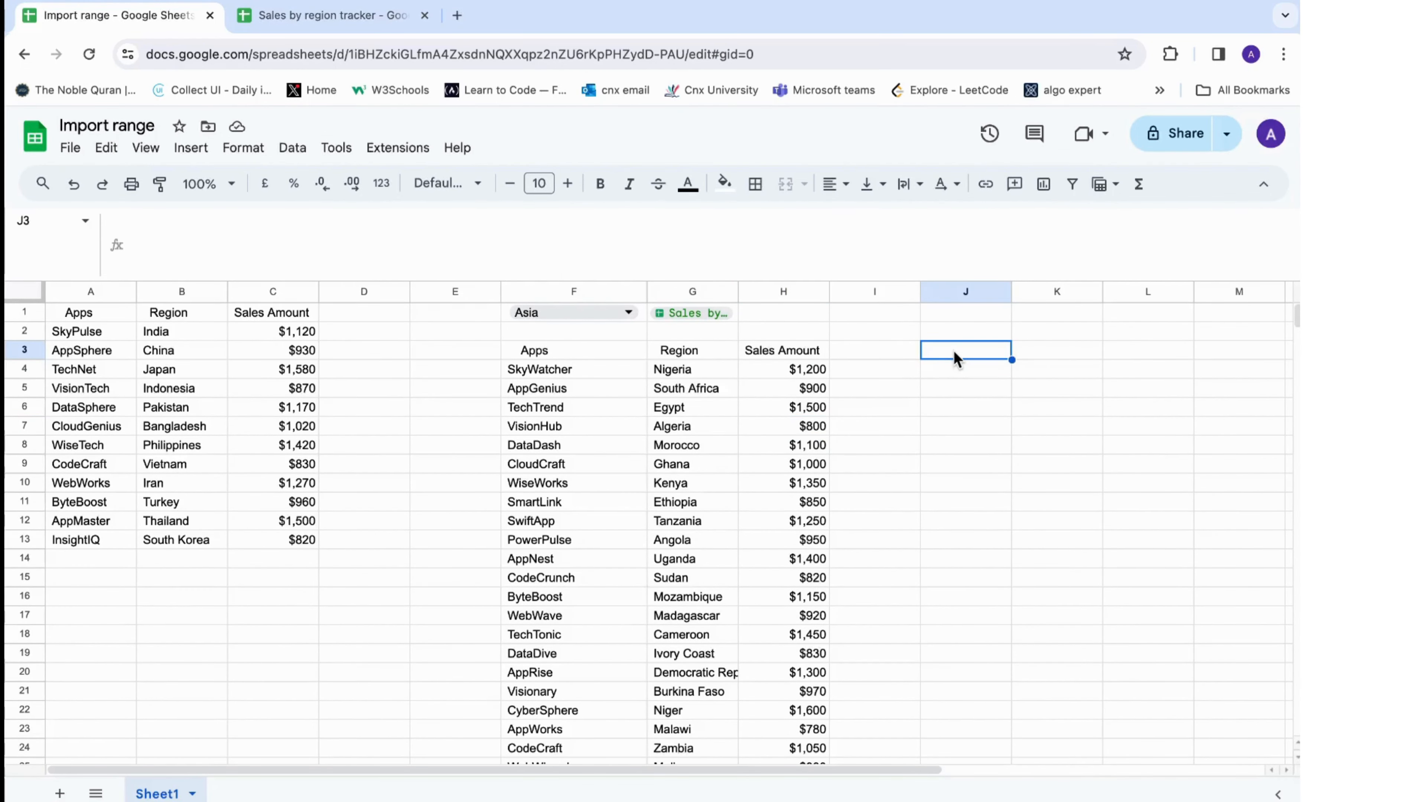
pyautogui.write('=')
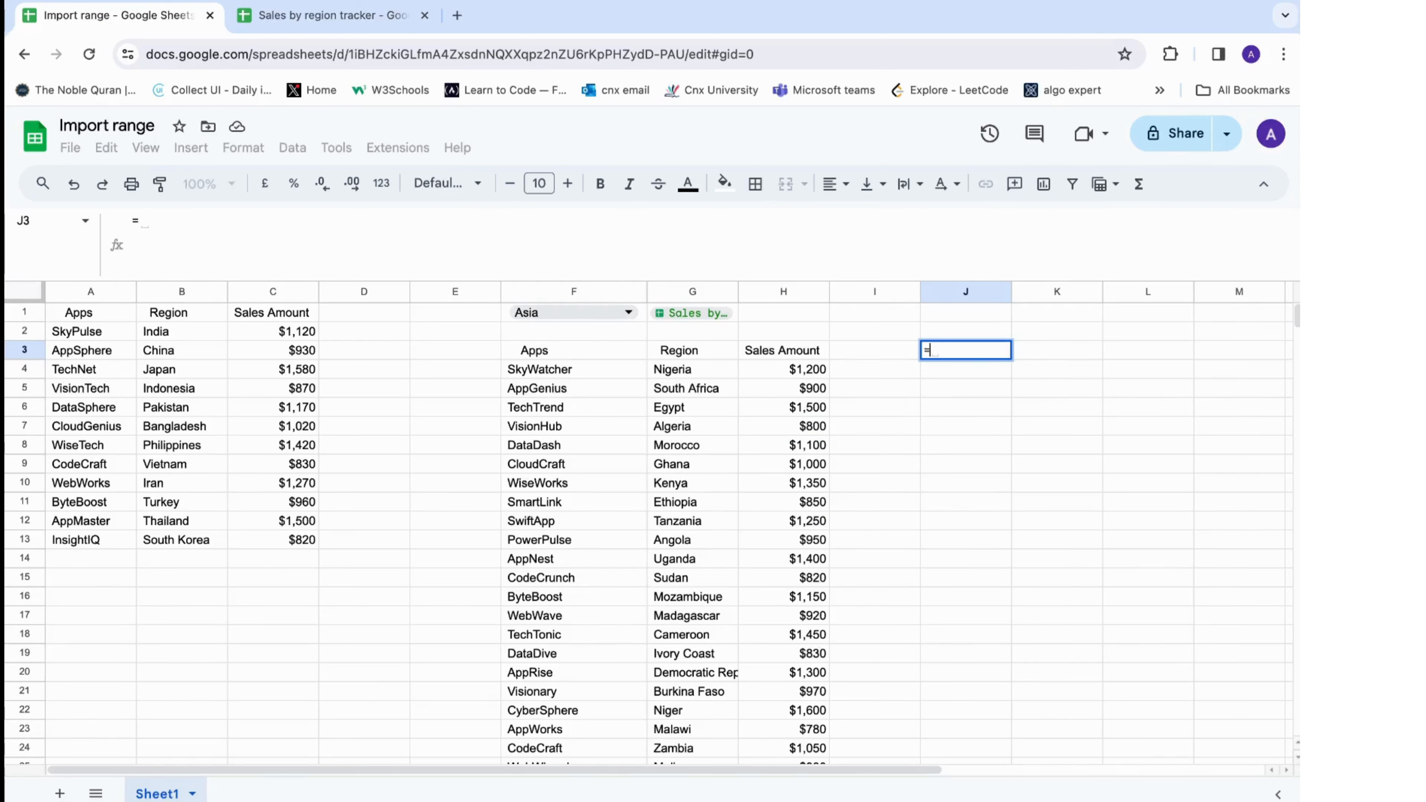
pyautogui.write('query')
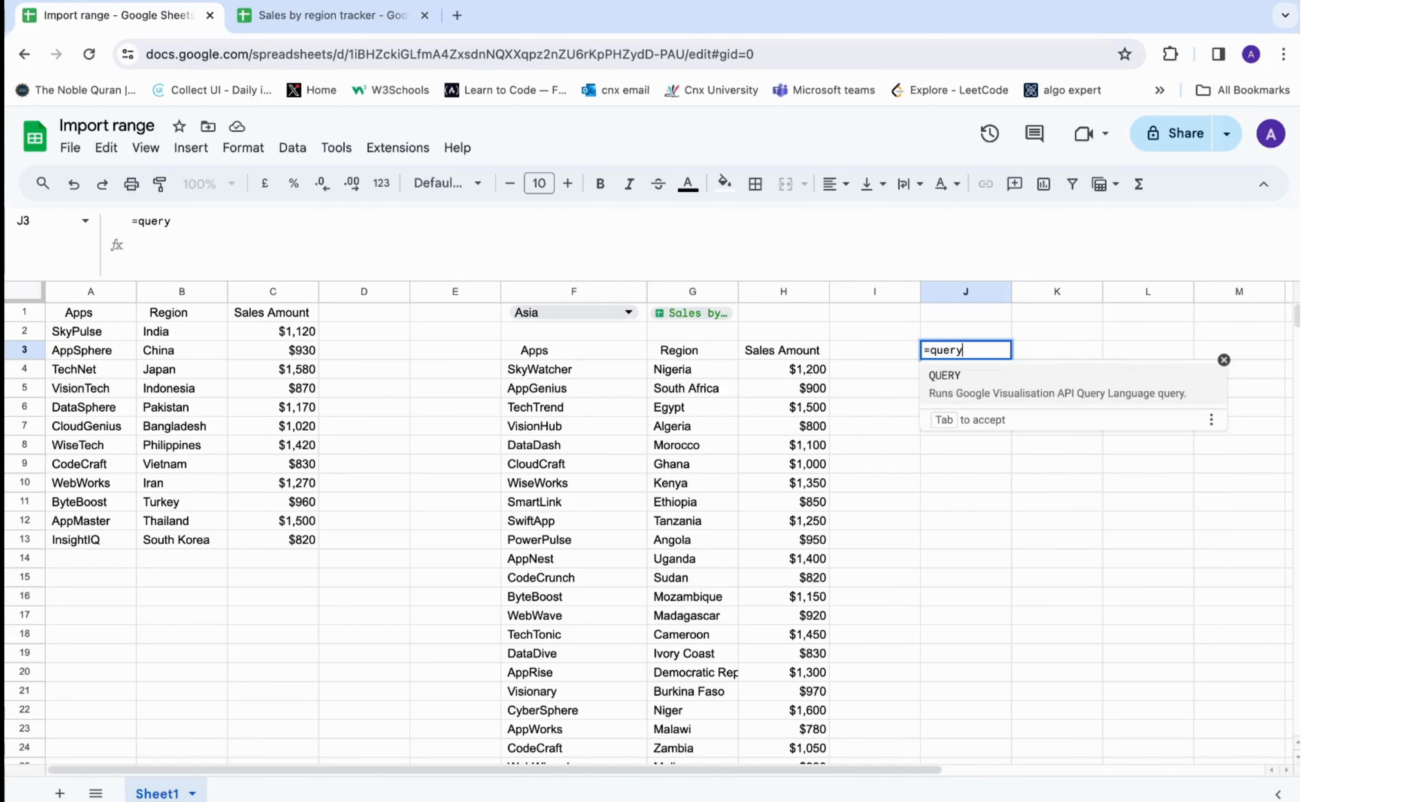
pyautogui.press('Tab')
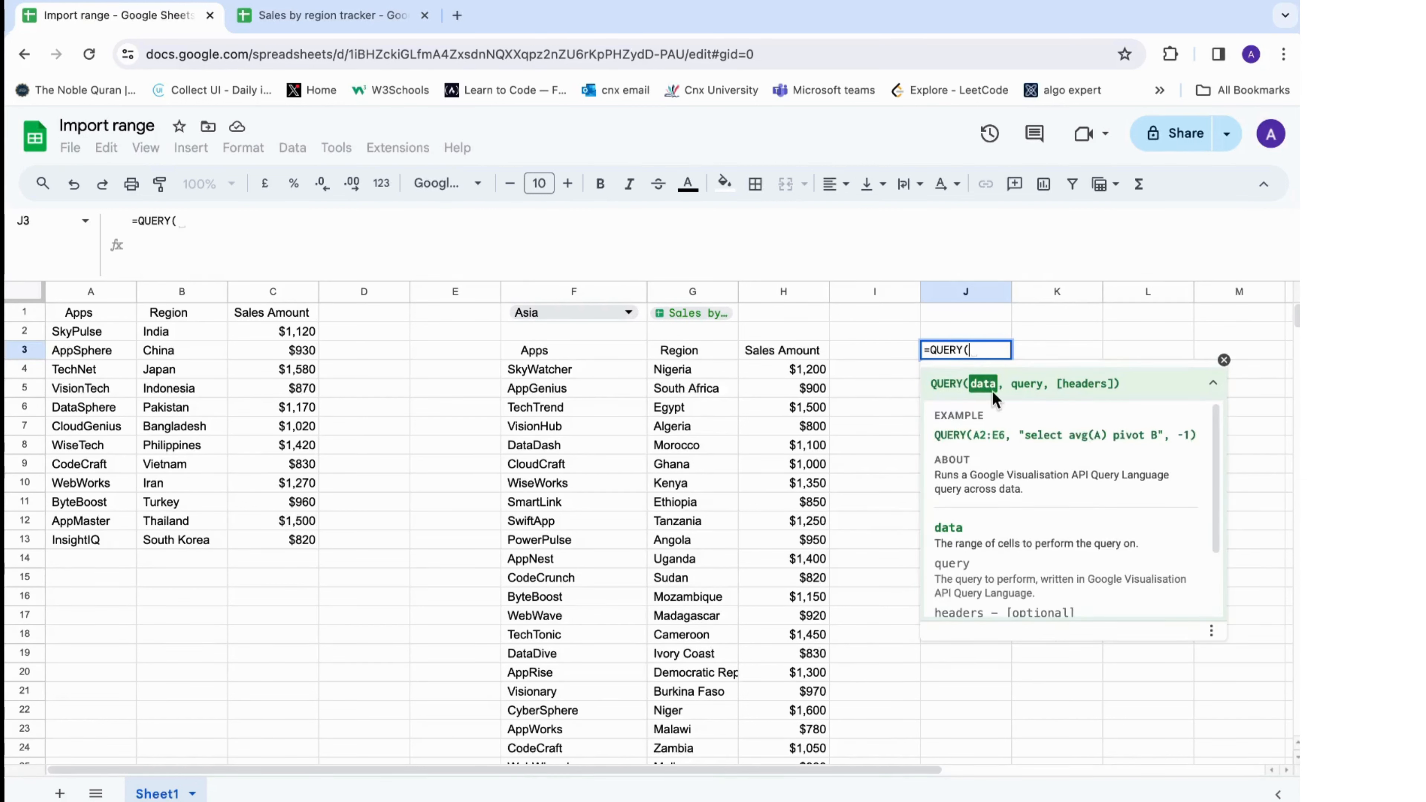
pyautogui.moveTo(998, 386); pyautogui.dragTo(977, 385)
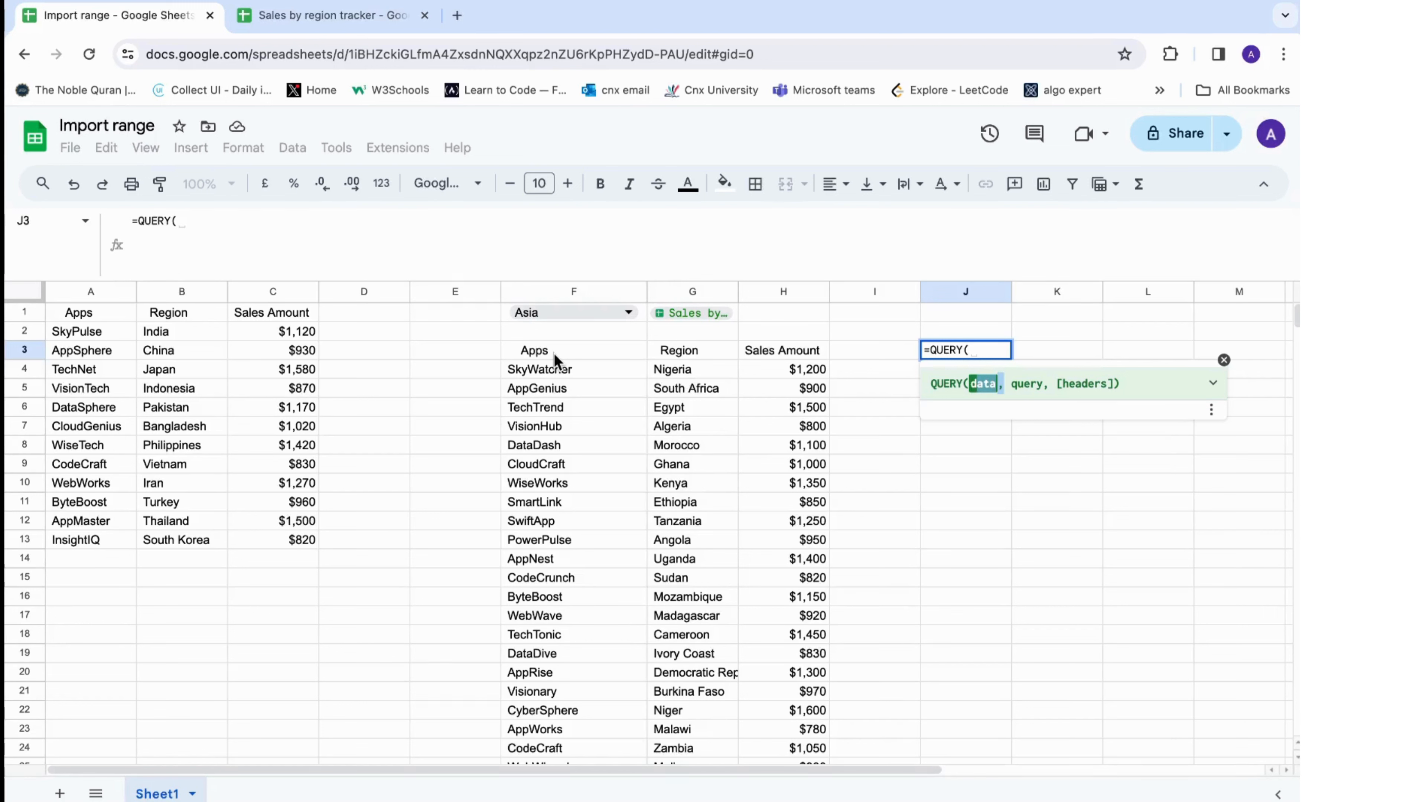
pyautogui.click(973, 348)
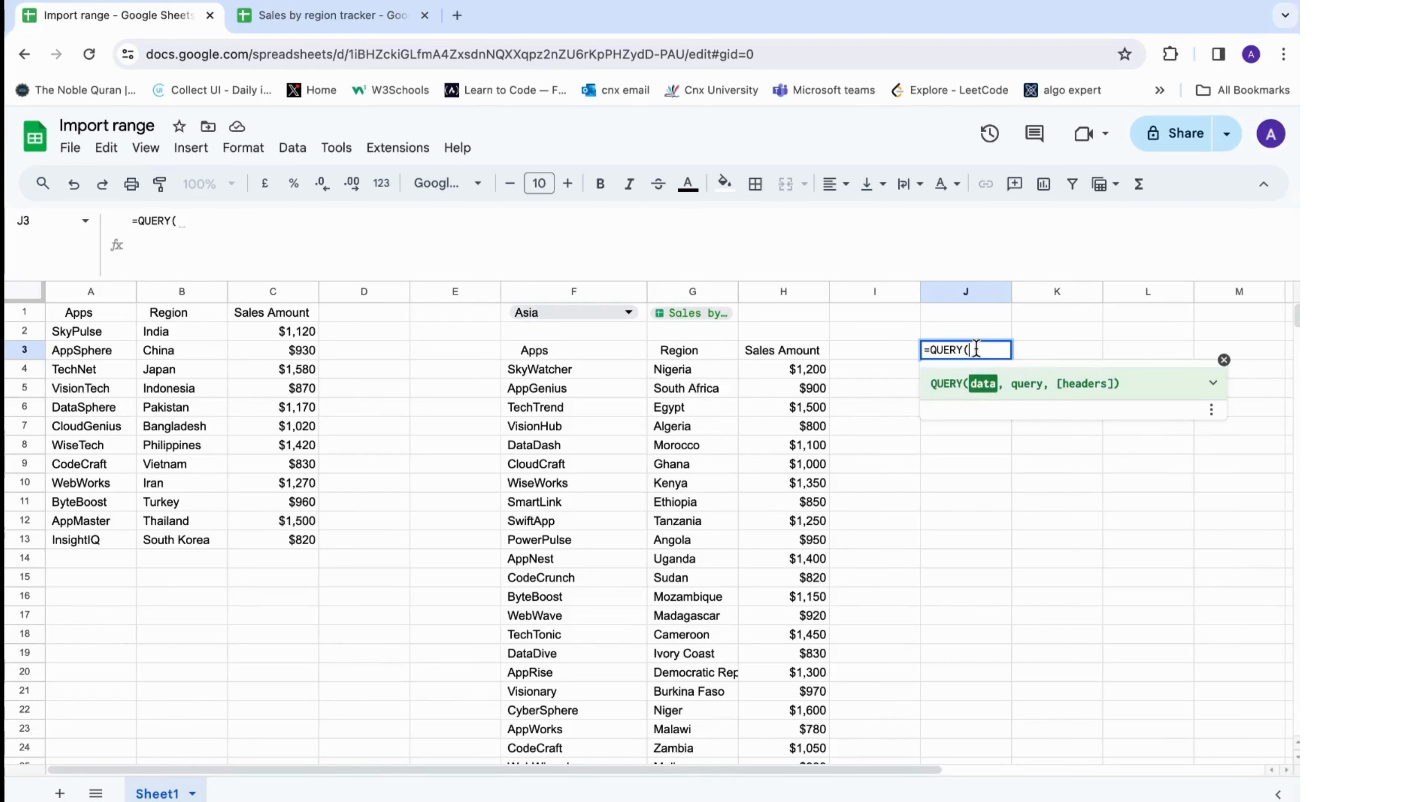
pyautogui.write(',')
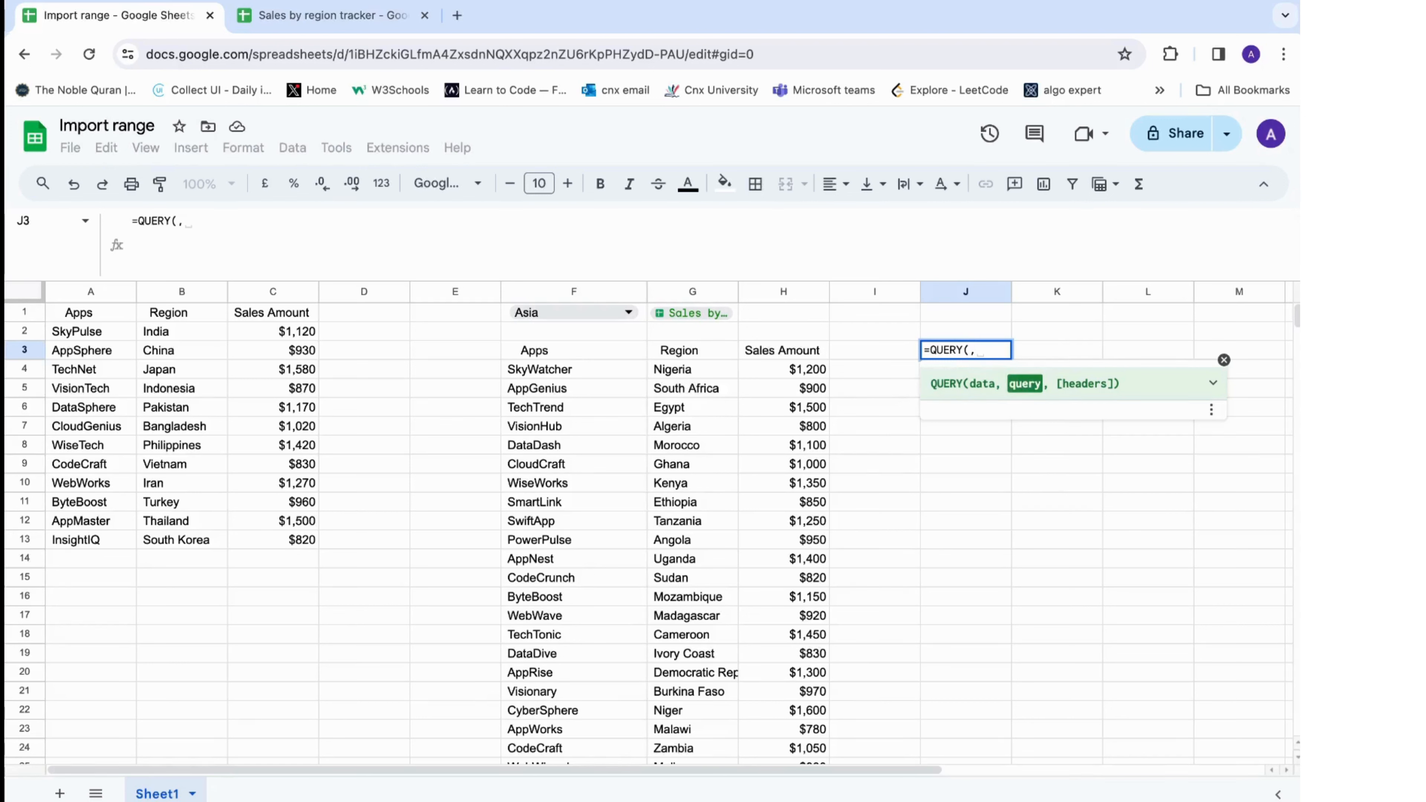
# Complete the J3 formula with the query string "SELECT * WHERE Col1 IS NOT NULL".
pyautogui.write('"SELECT')
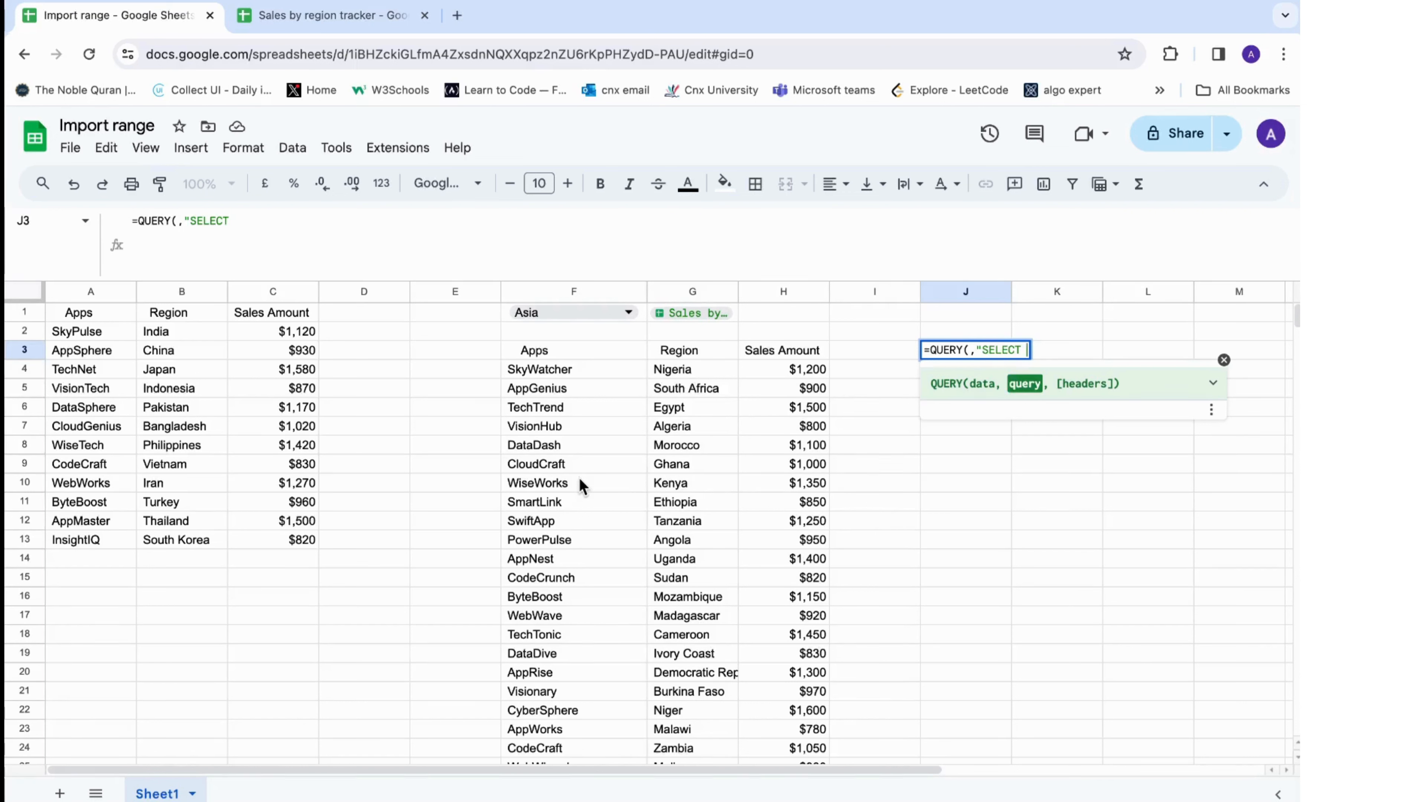
pyautogui.write('*')
pyautogui.write('WHERE')
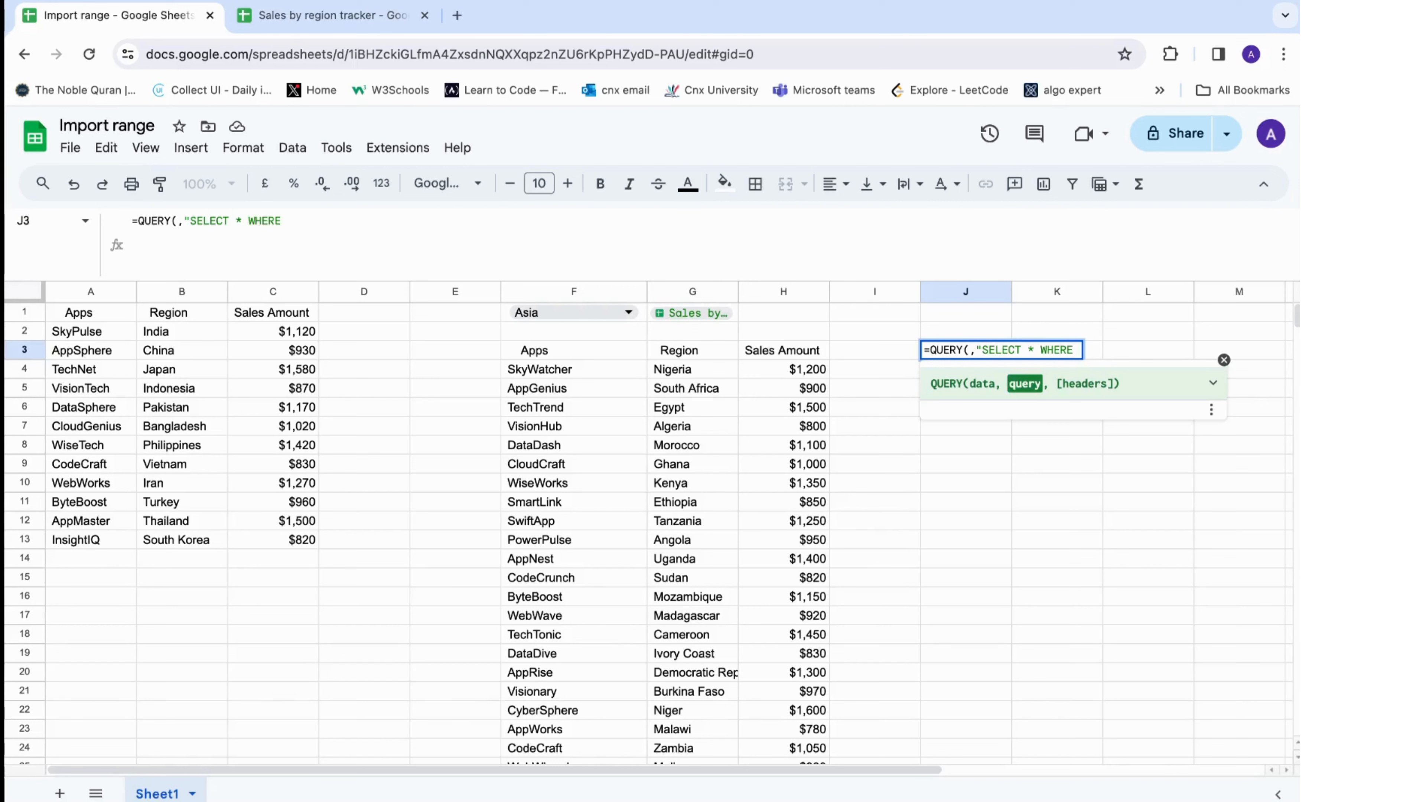
pyautogui.write('Col')
pyautogui.write('1 IS NOT')
pyautogui.write(' NU')
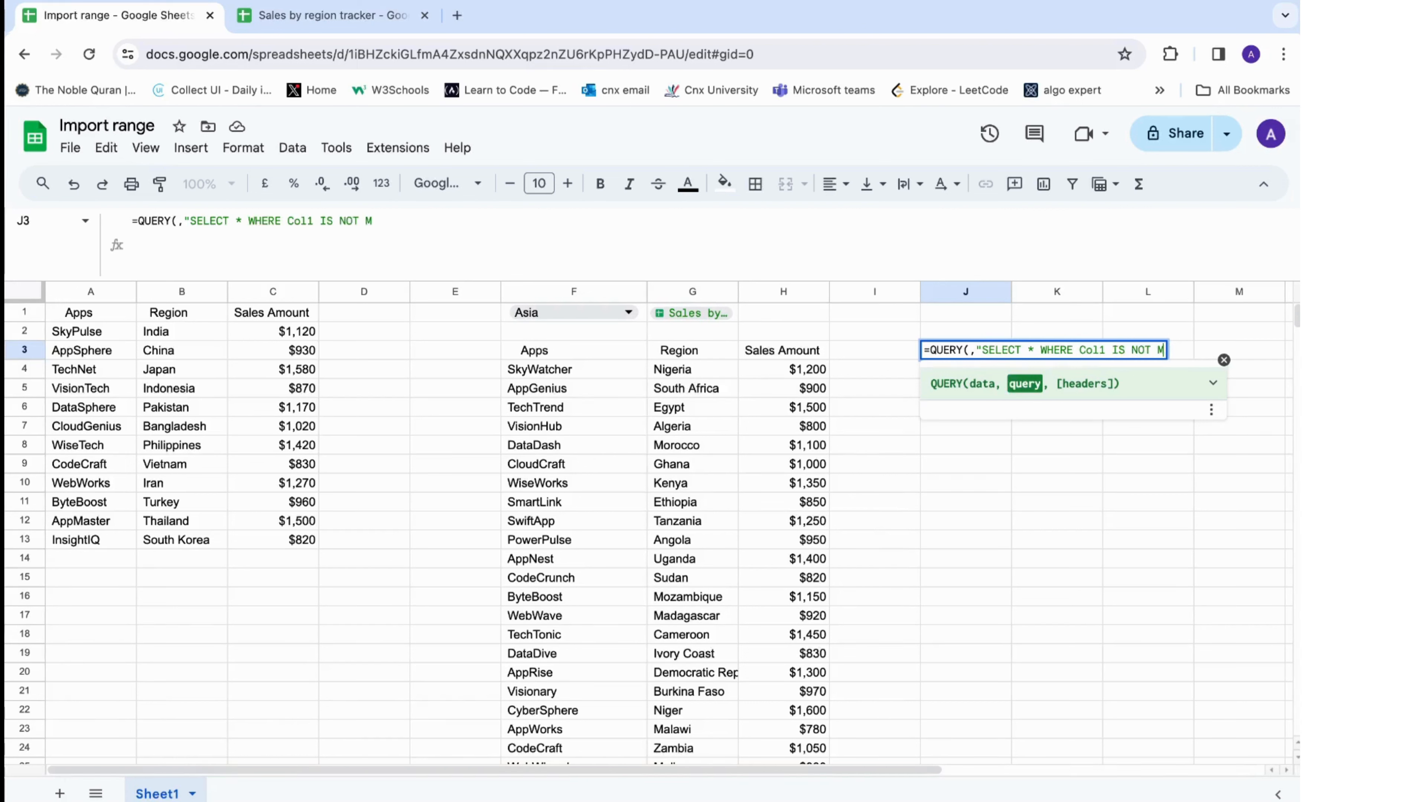
pyautogui.write('LL')
pyautogui.press('Return')
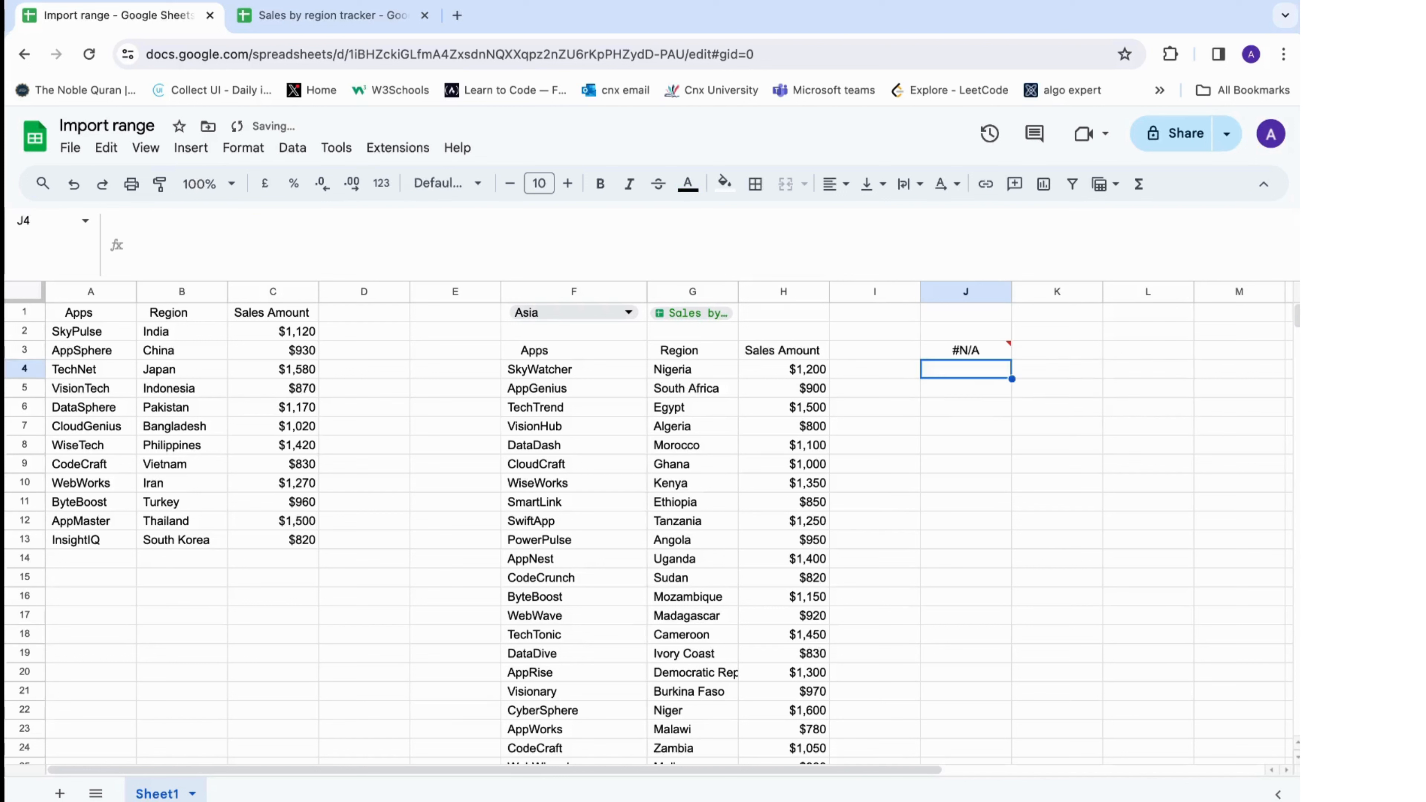
pyautogui.click(979, 349)
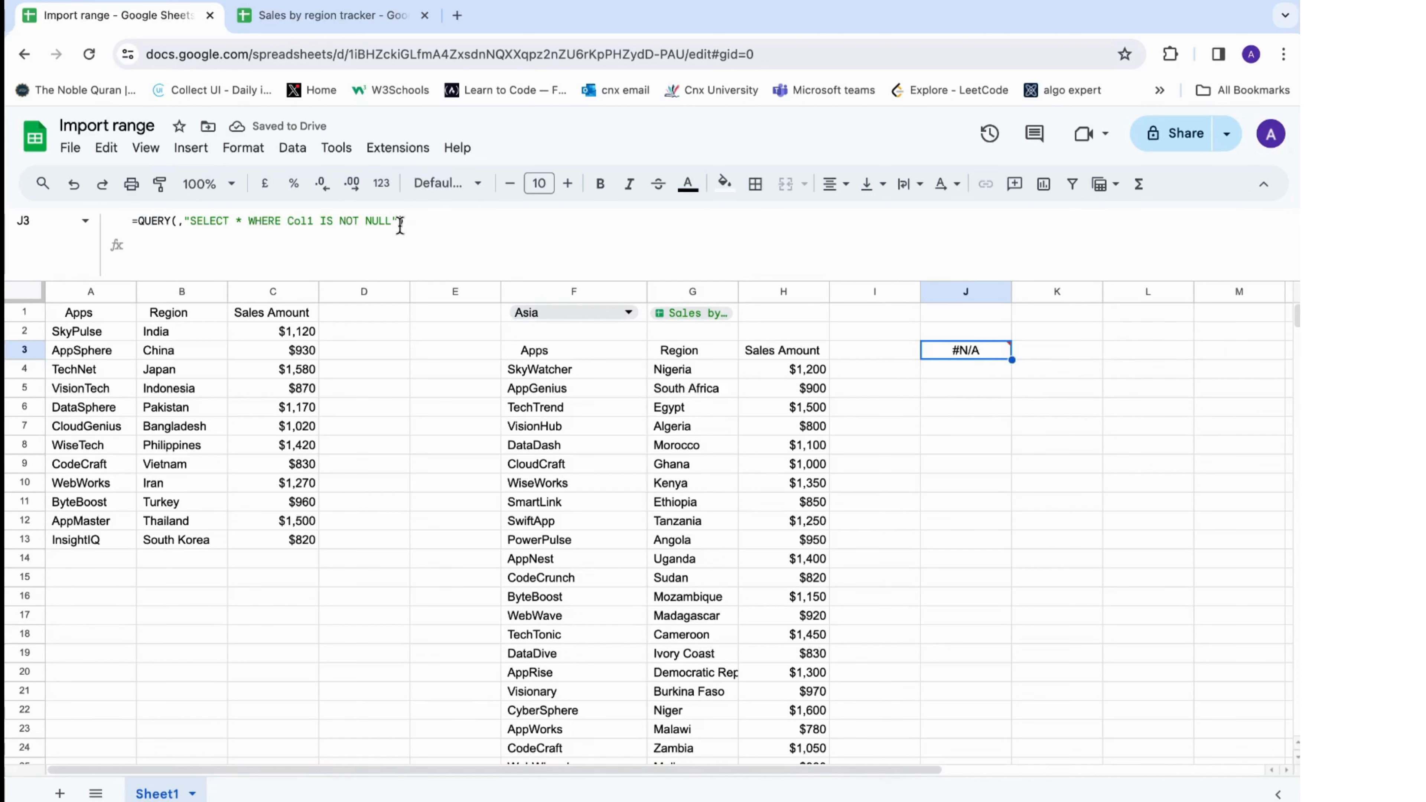
pyautogui.moveTo(398, 225); pyautogui.dragTo(185, 223)
pyautogui.click(321, 251)
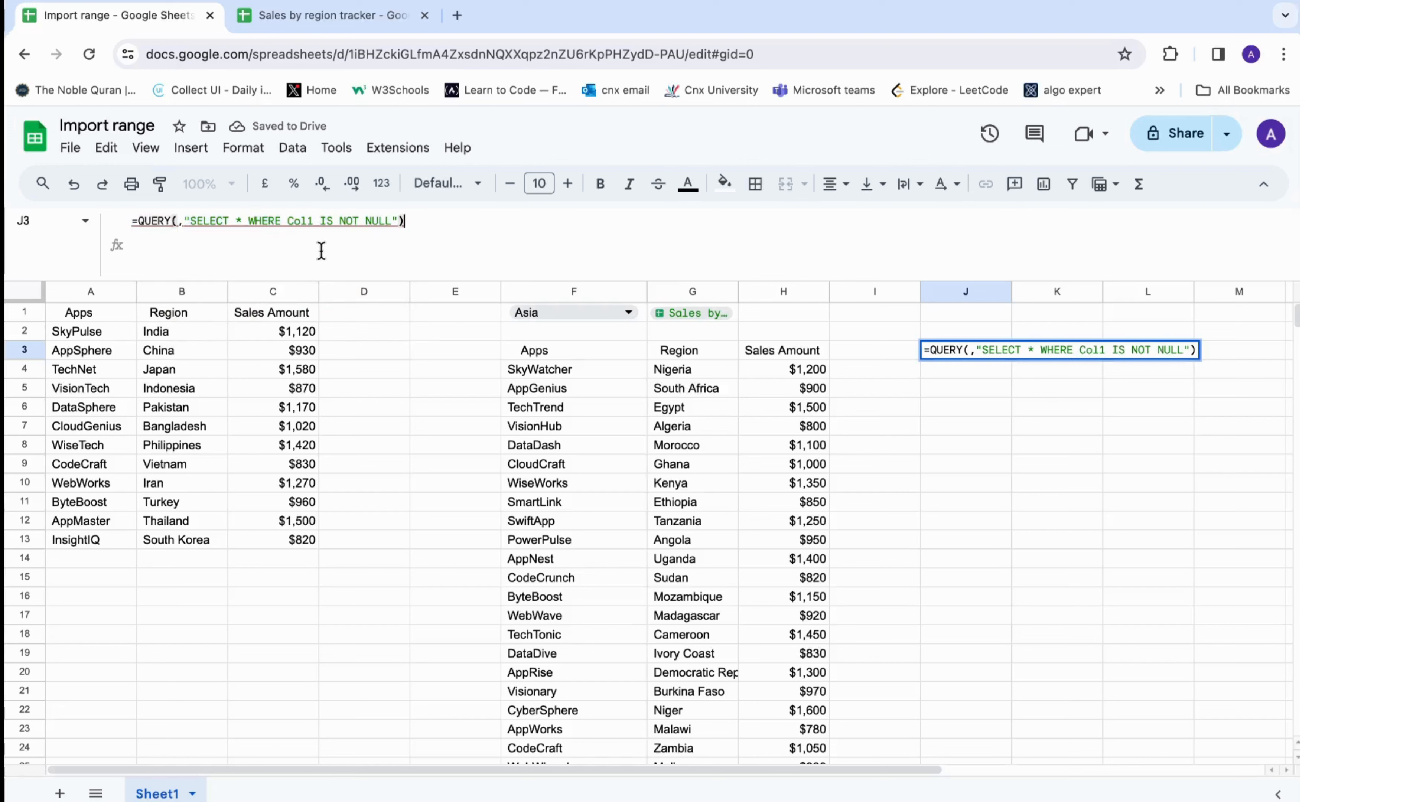
pyautogui.press('Return')
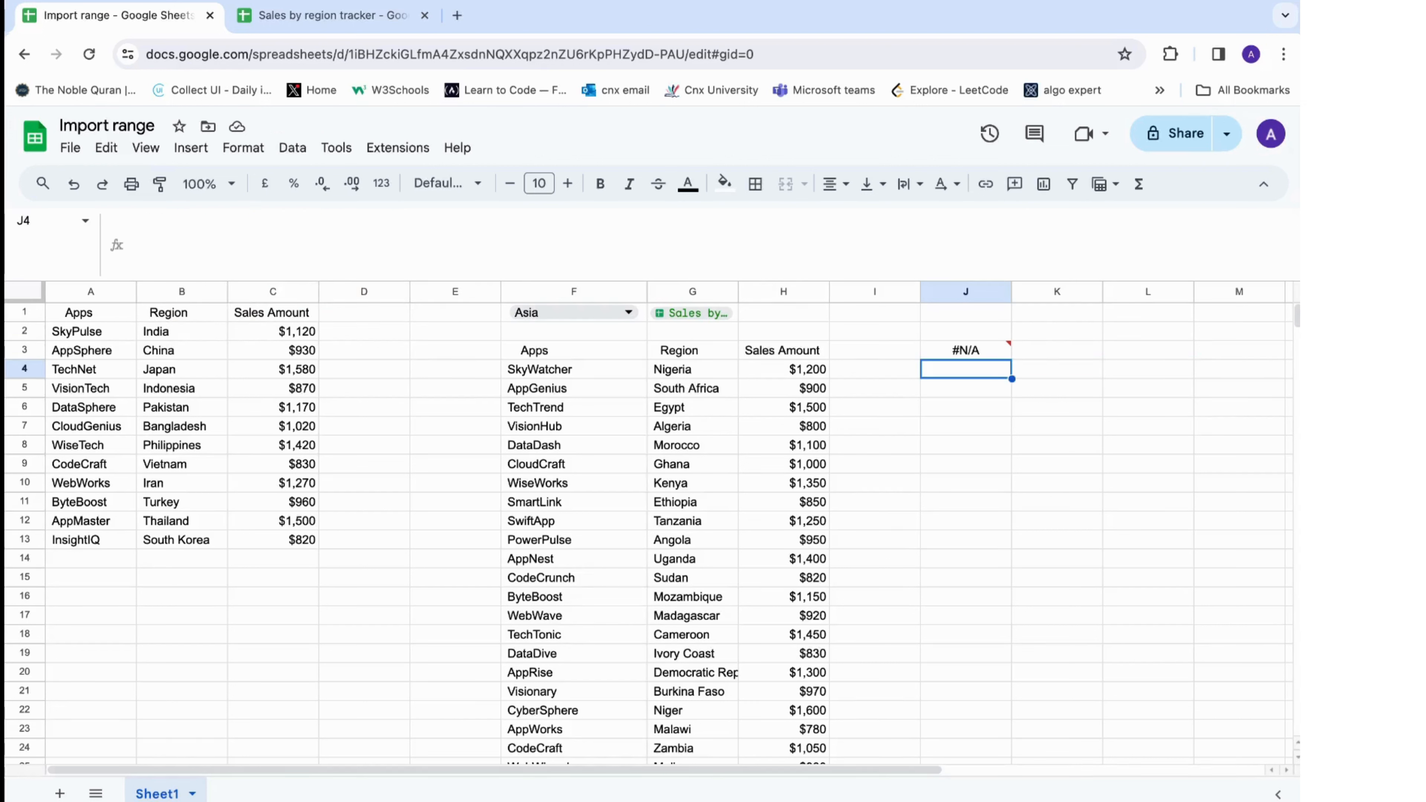
# Copy the array {IMPORTRANGE(G1,"Africa!A2:C");IMPORTRANGE(G1,"Asia!A2:C")} from F4 into J3's QUERY as its data argument.
pyautogui.click(564, 354)
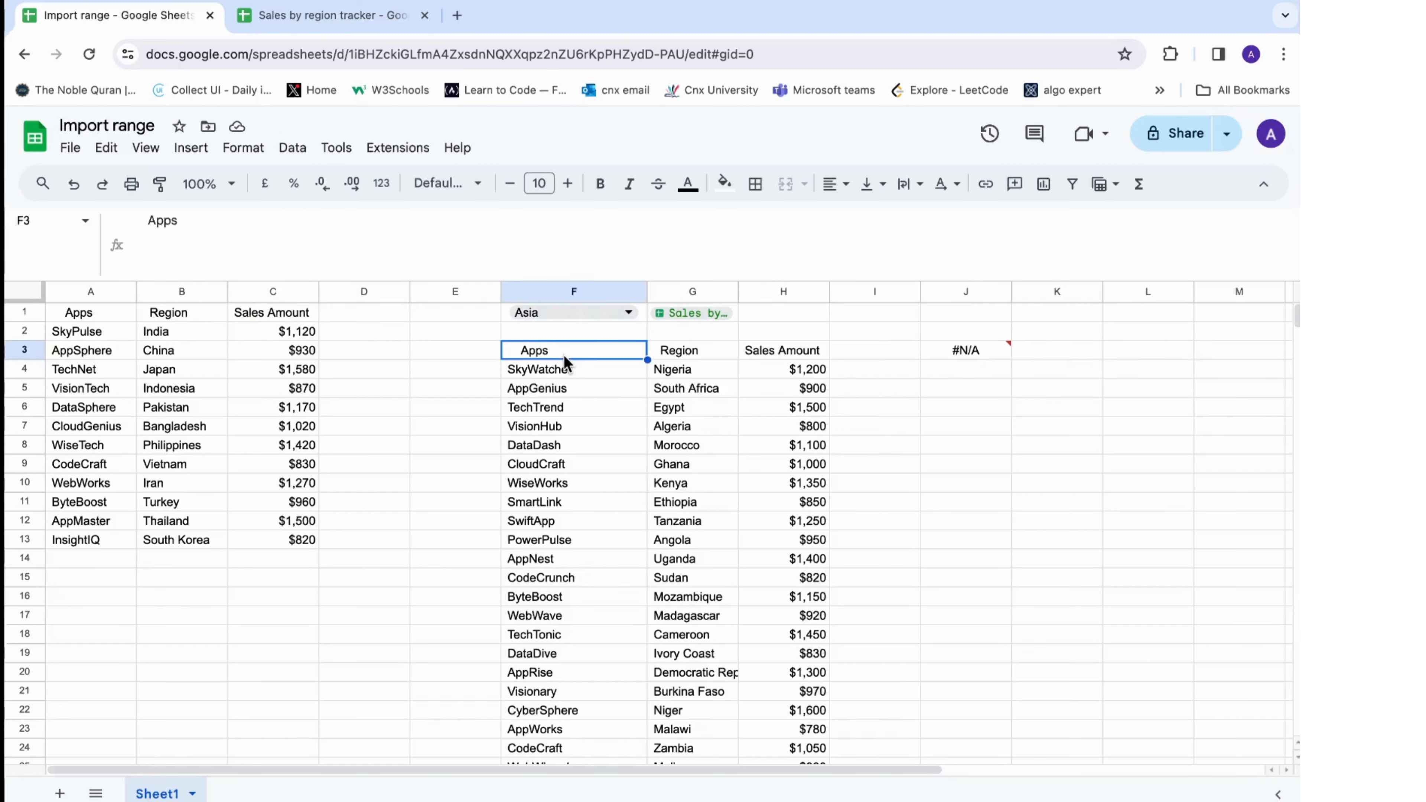
pyautogui.click(544, 371)
pyautogui.click(141, 222)
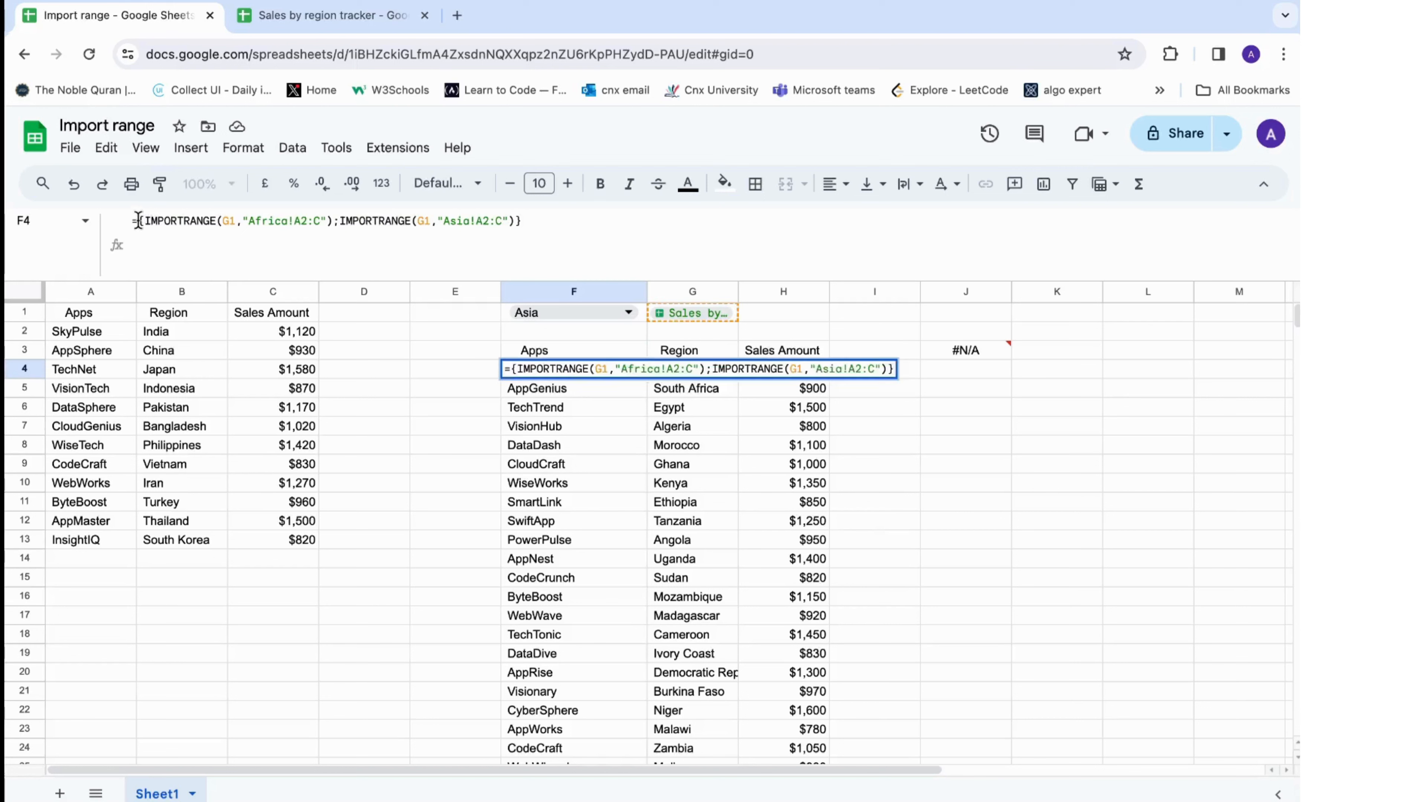
pyautogui.moveTo(142, 222); pyautogui.dragTo(528, 231)
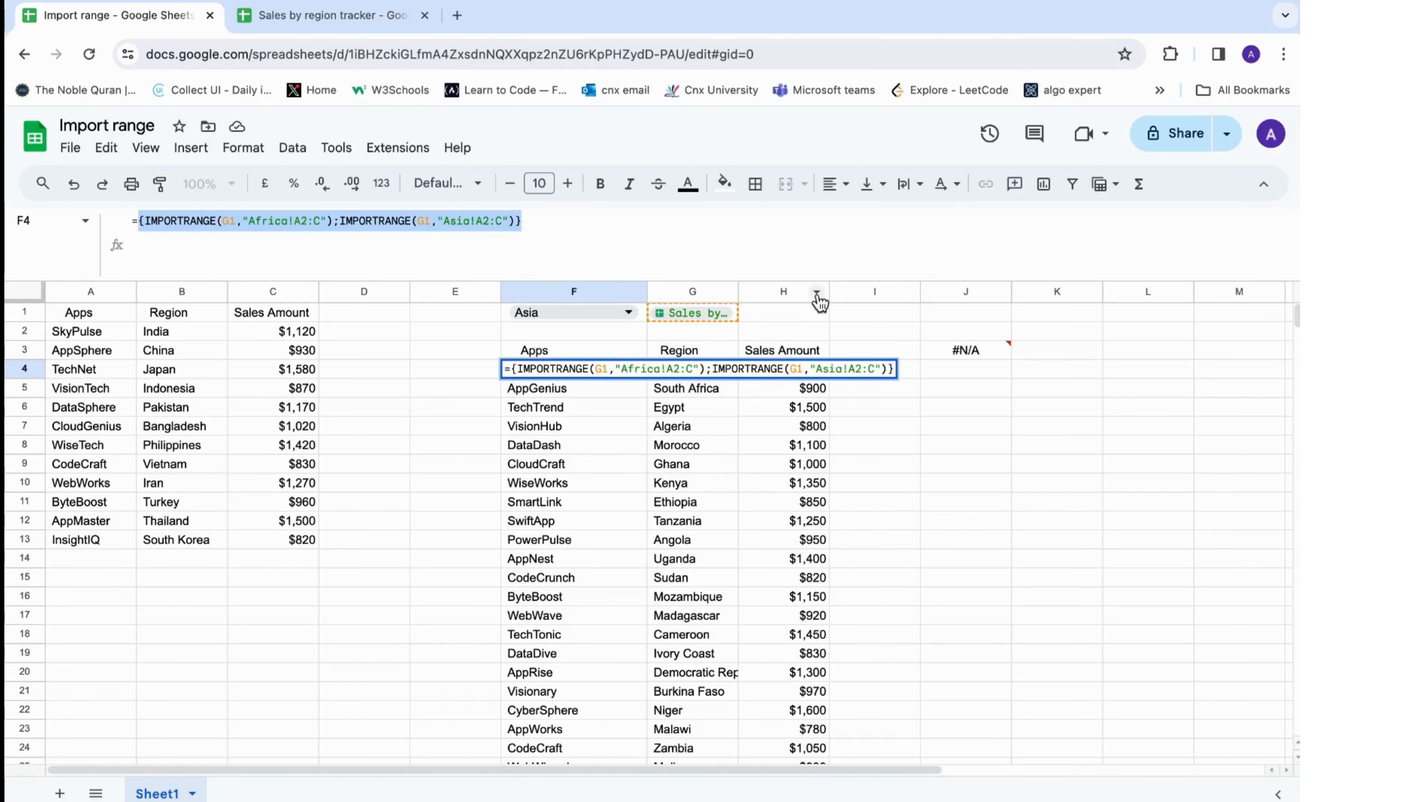
pyautogui.press('Return')
pyautogui.click(972, 352)
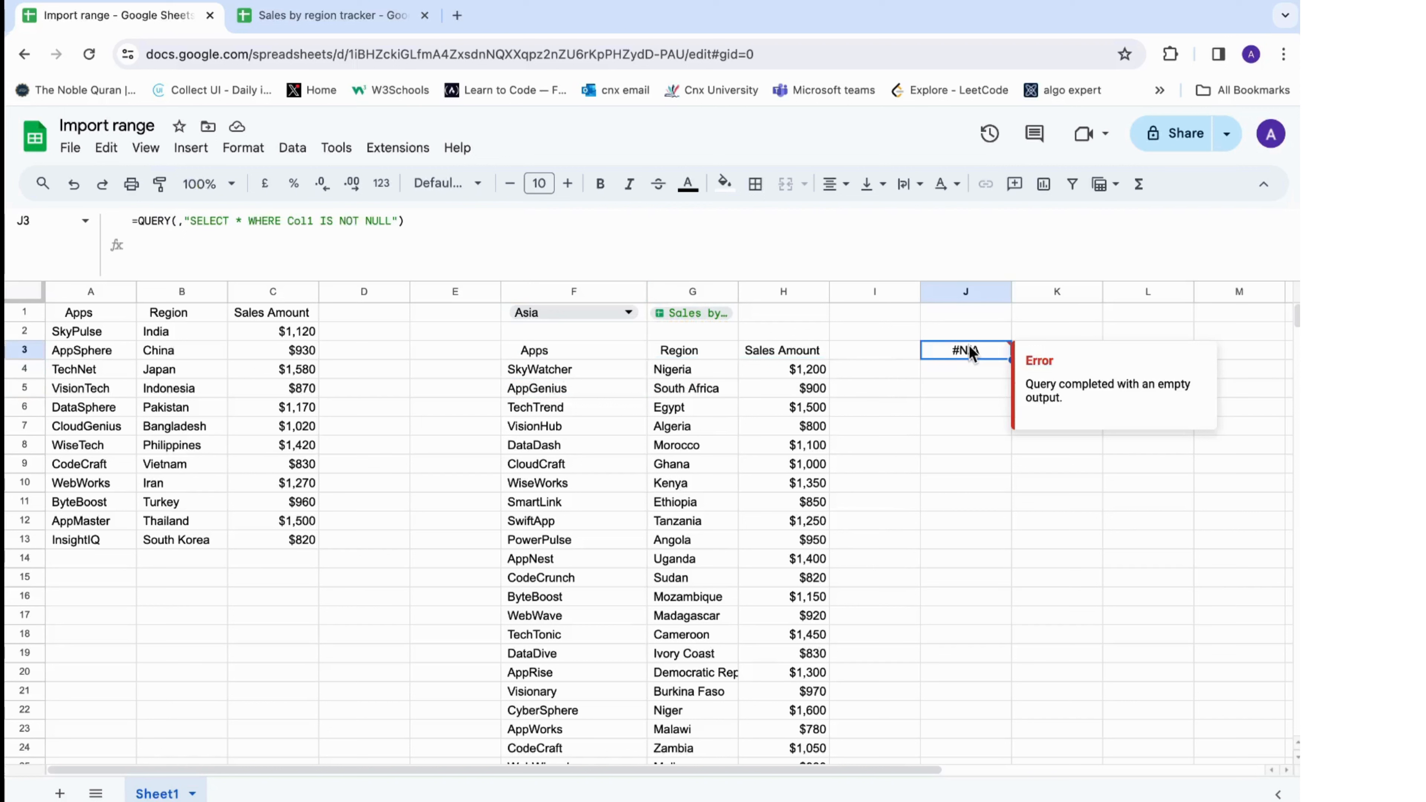
pyautogui.click(181, 222)
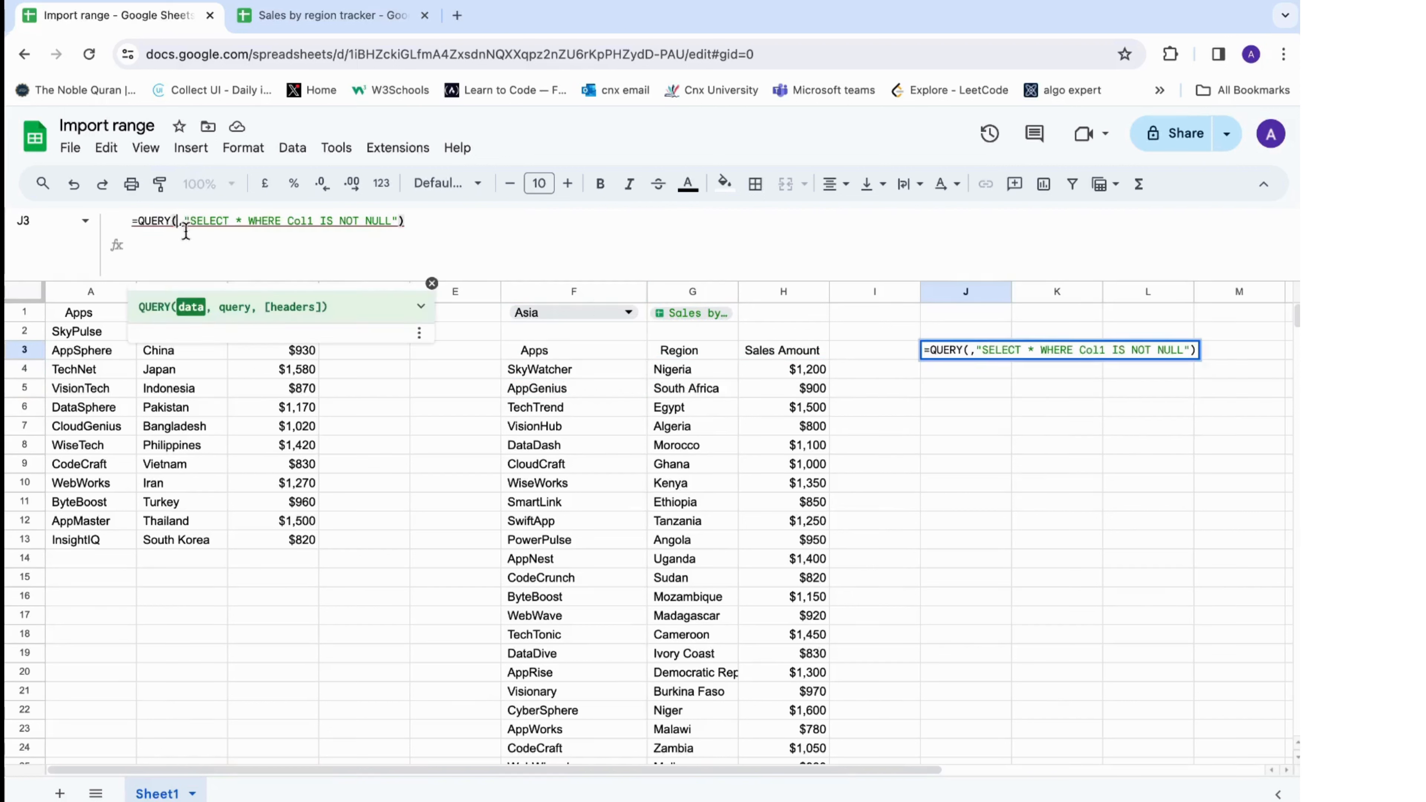
pyautogui.write('{IMPORTRANGE(G1,"Africa!A2:C");IMPORTRANGE(G1,"Asia!A2:C")},')
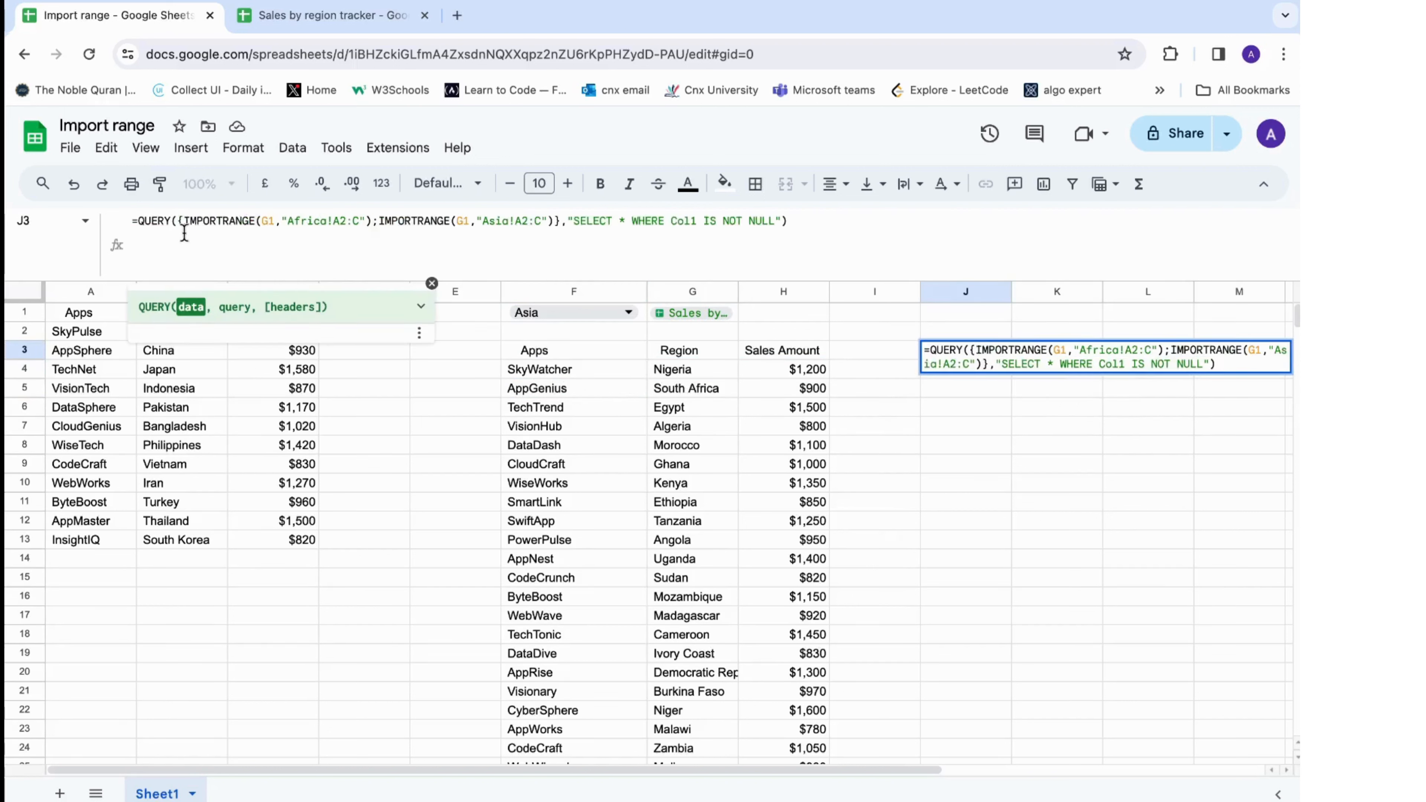
# Examine the imported array and the Col1 reference in J3's QUERY formula.
pyautogui.moveTo(178, 221); pyautogui.dragTo(550, 222)
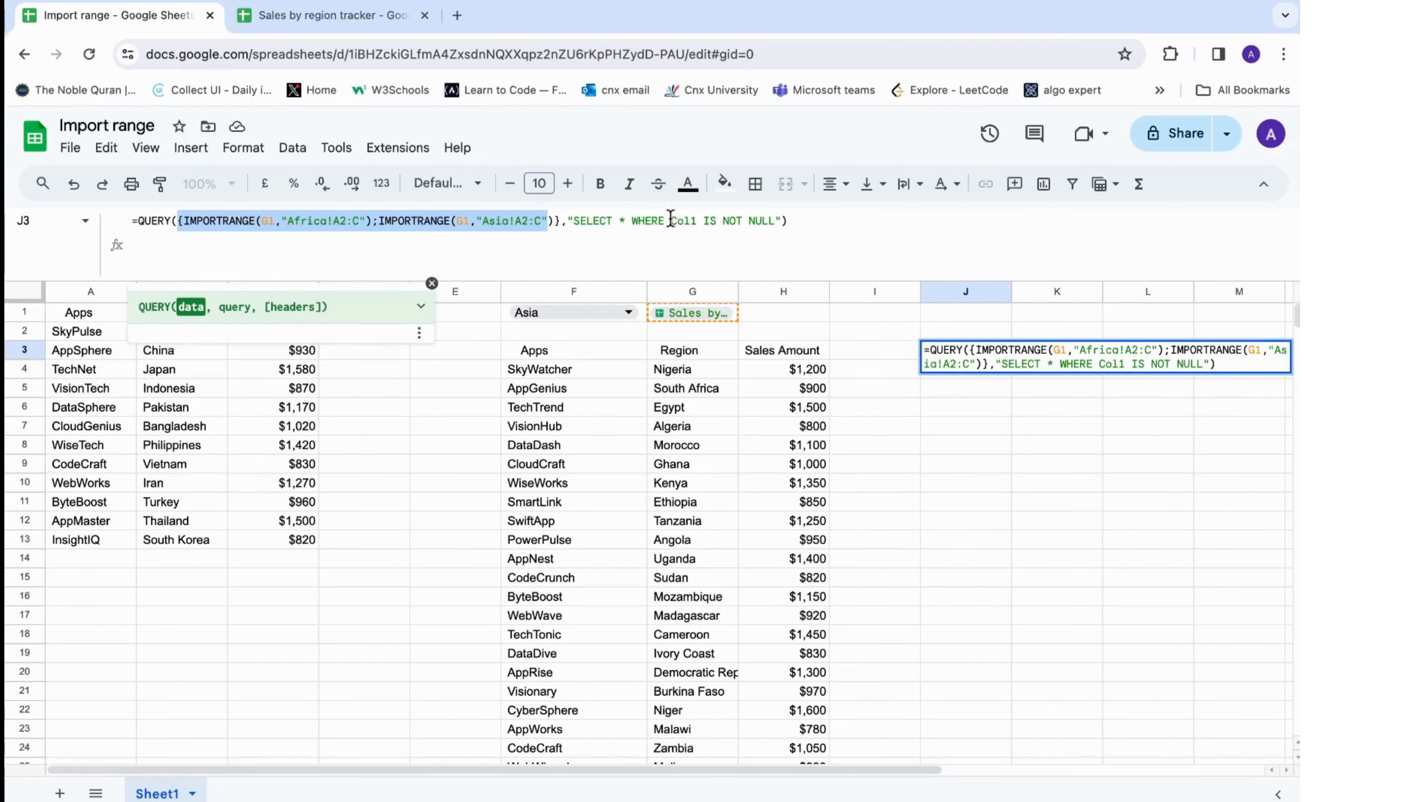
pyautogui.moveTo(672, 220); pyautogui.dragTo(695, 230)
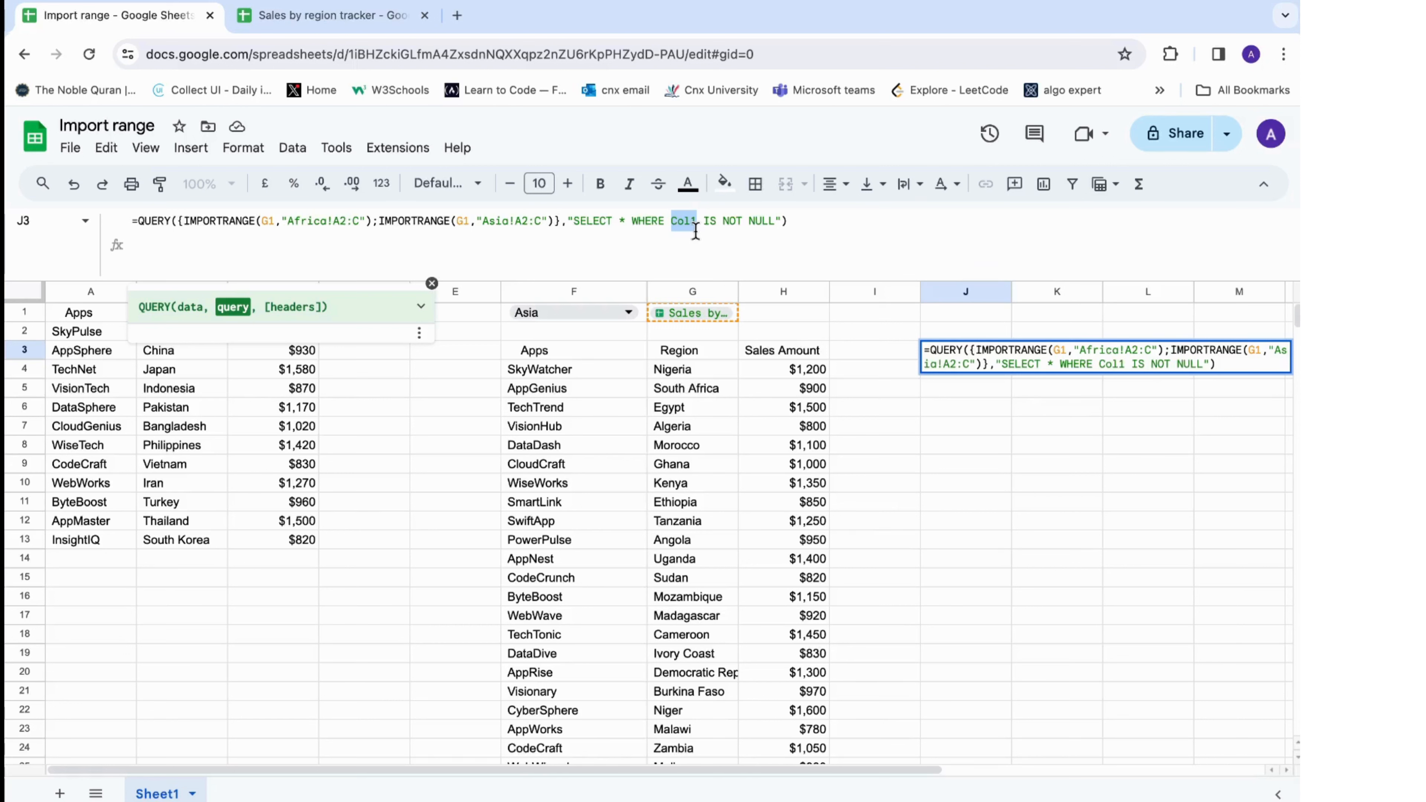
pyautogui.click(695, 230)
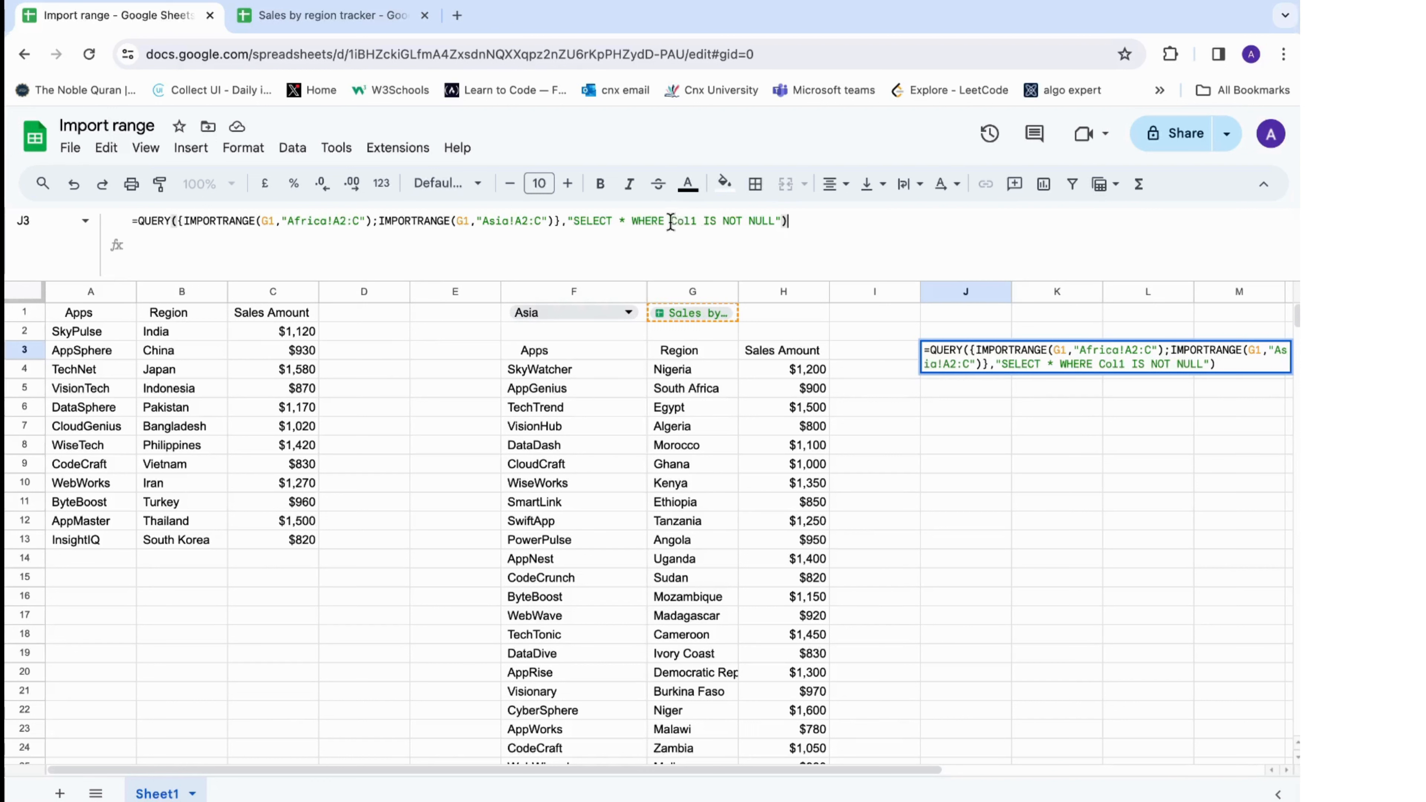
pyautogui.click(678, 233)
pyautogui.click(686, 233)
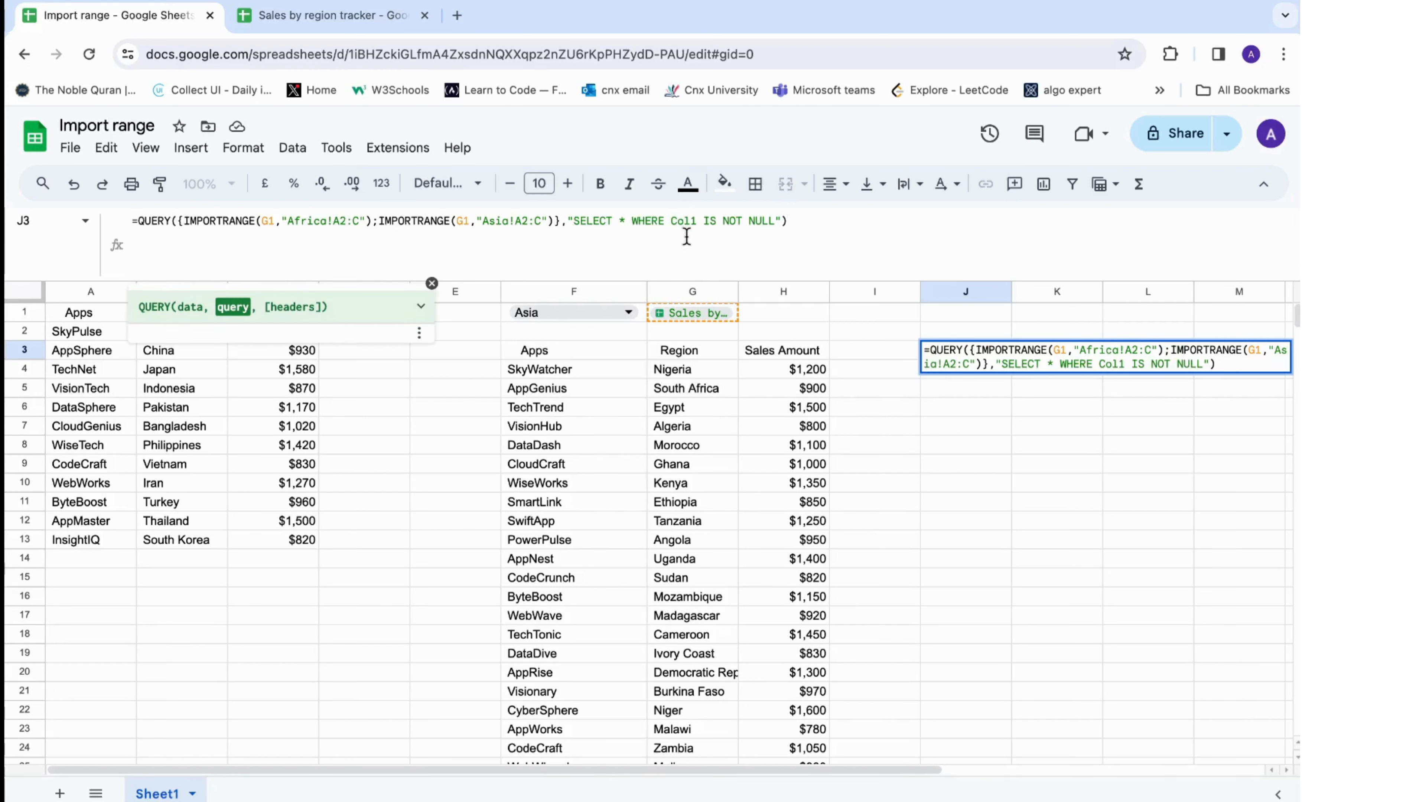
pyautogui.press('End')
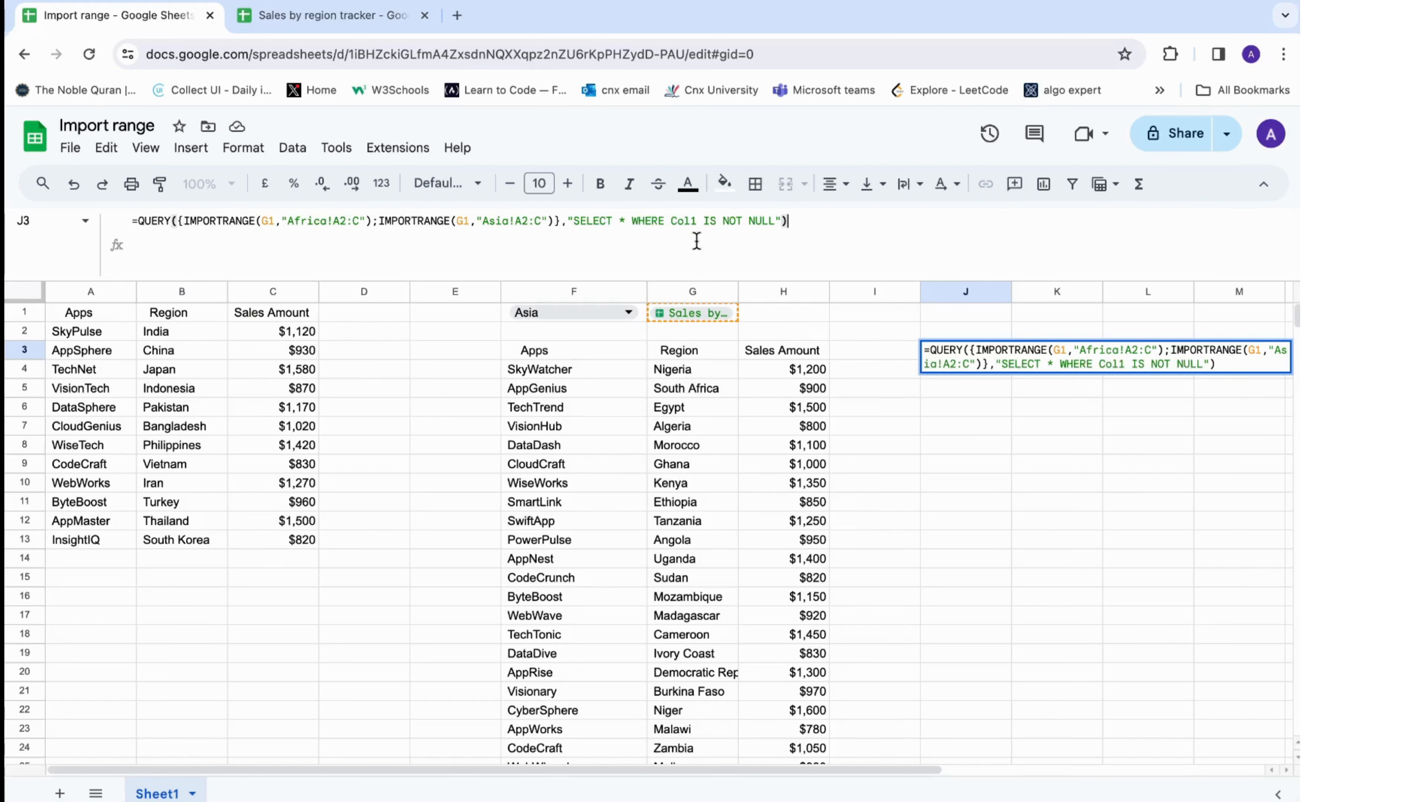
pyautogui.click(693, 226)
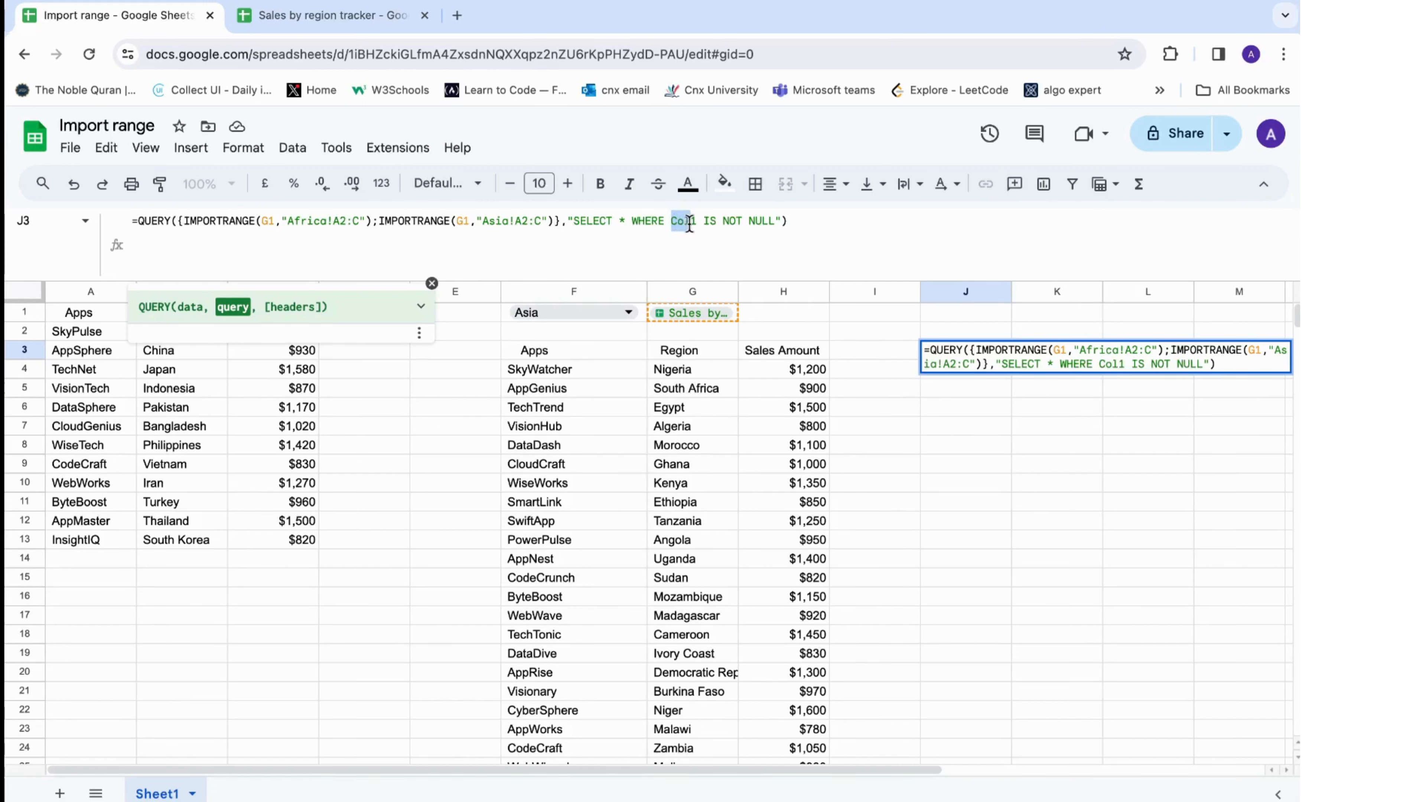
pyautogui.press('End')
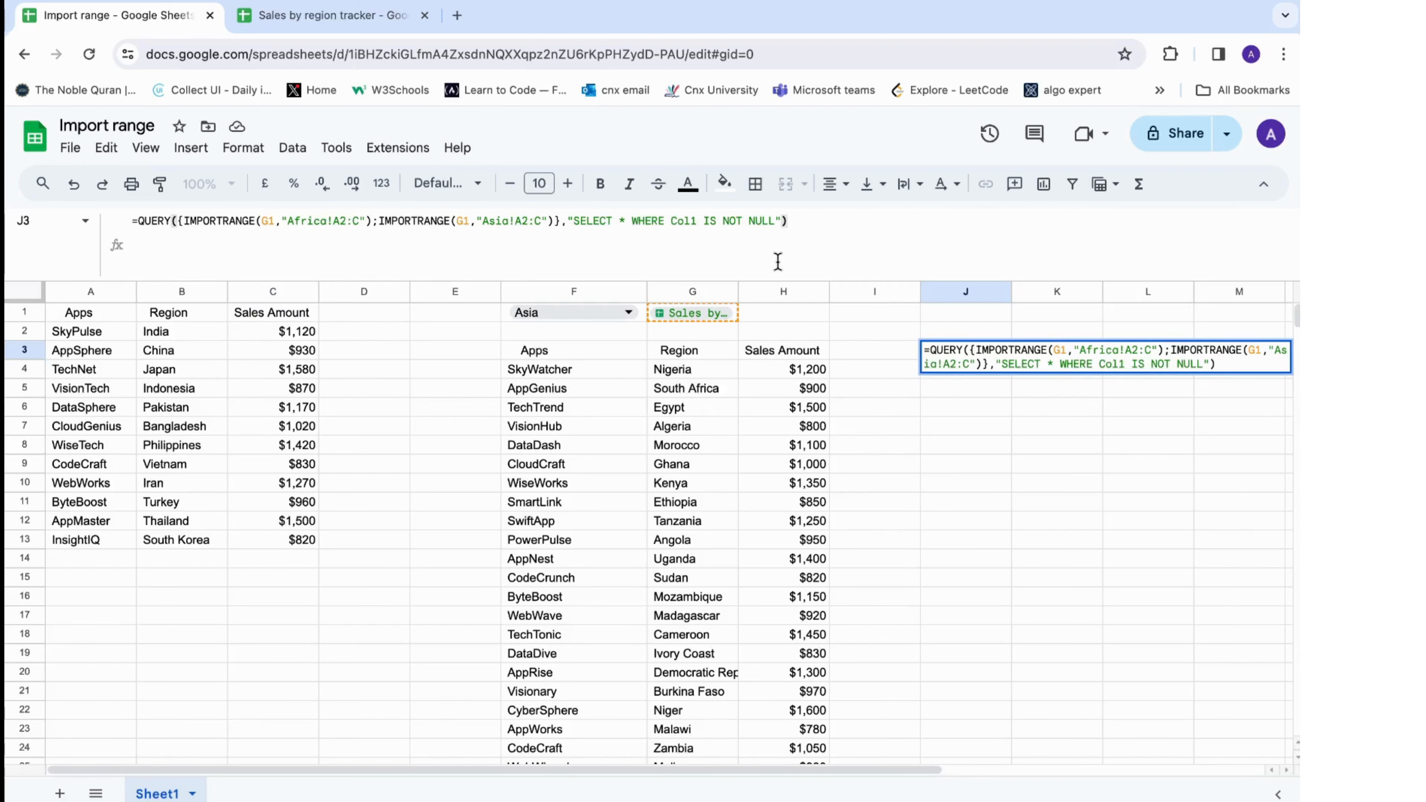
# Move the complete QUERY formula from J3 to F4, replacing the plain array formula and keeping a single equals sign.
pyautogui.moveTo(1221, 365); pyautogui.dragTo(924, 345)
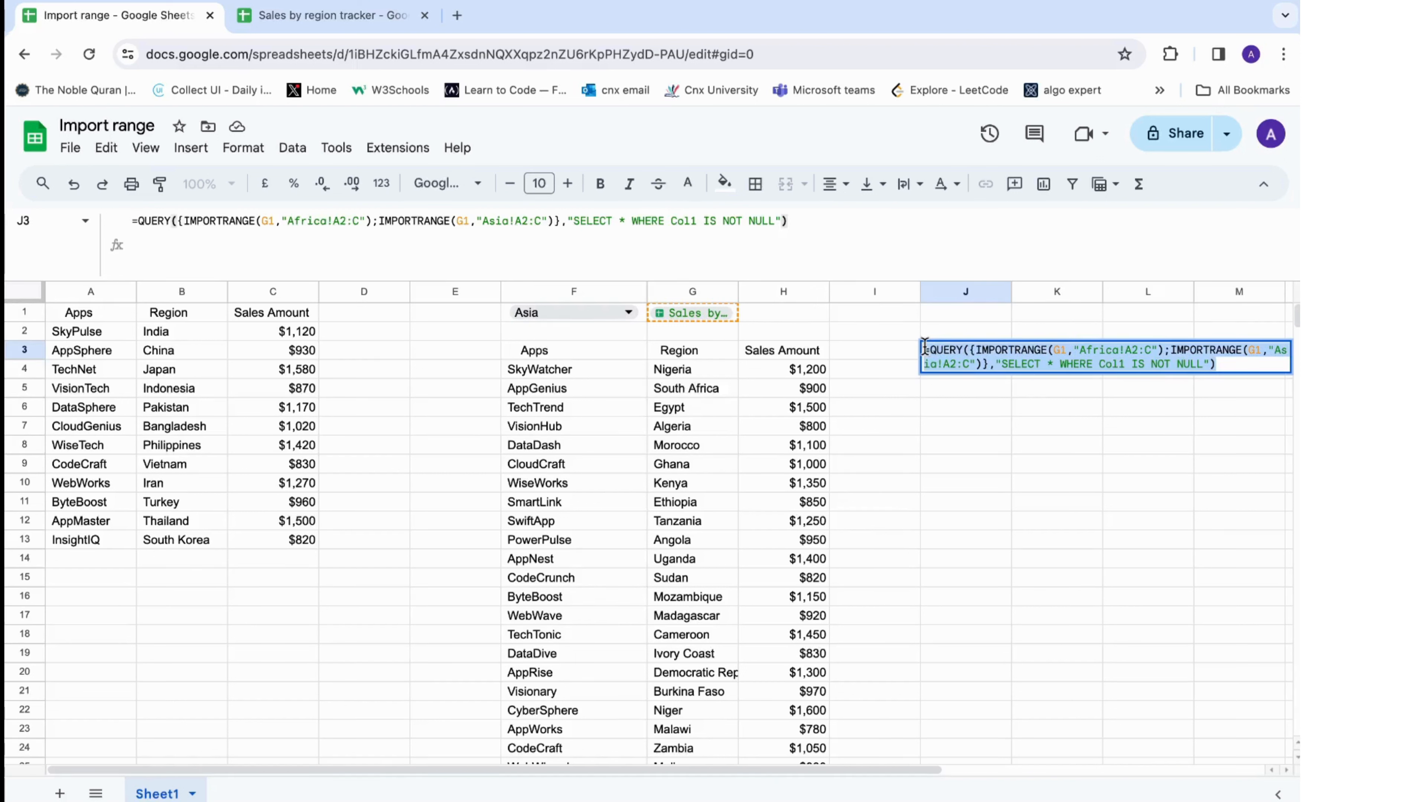
pyautogui.press('super+x')
pyautogui.click(600, 349)
pyautogui.click(585, 365)
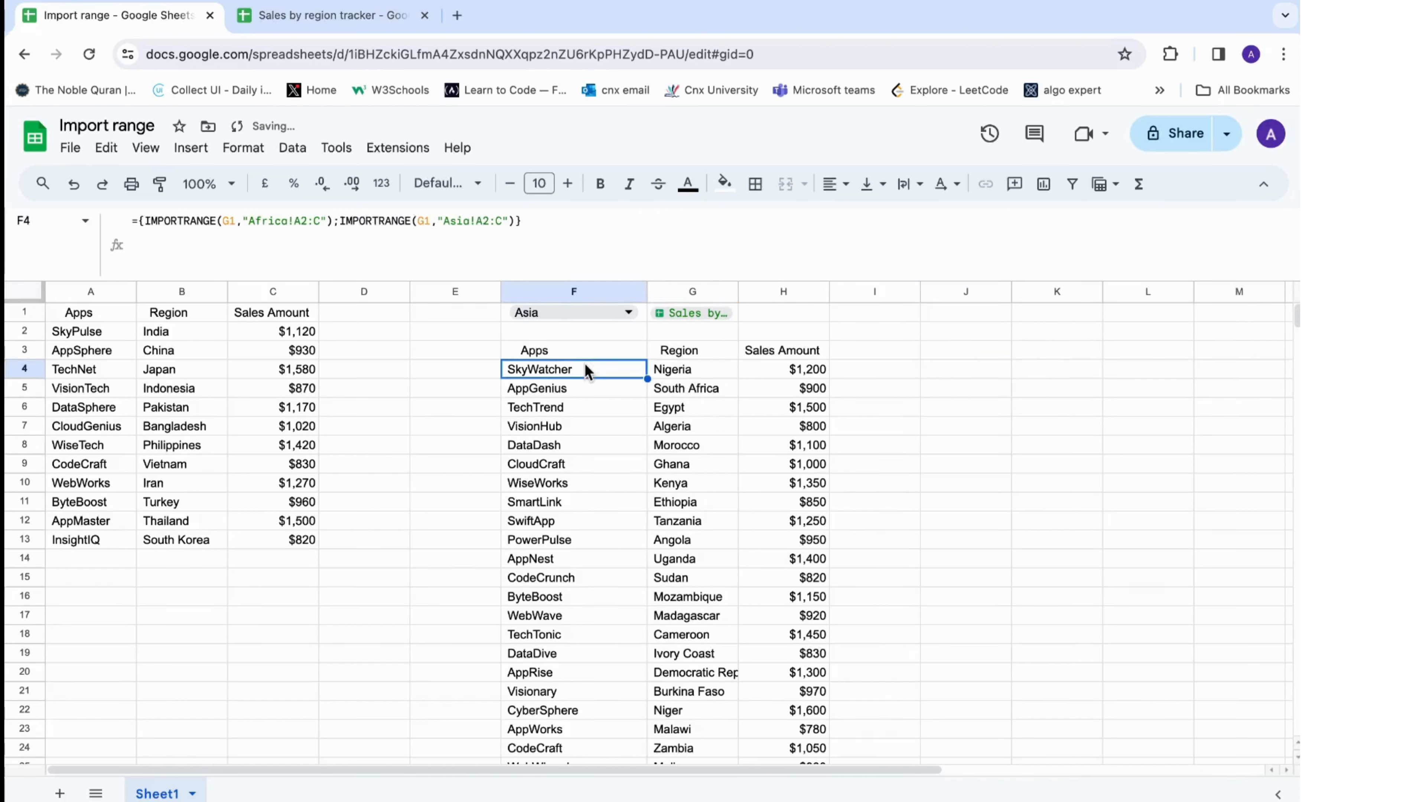
pyautogui.moveTo(525, 221); pyautogui.dragTo(139, 221)
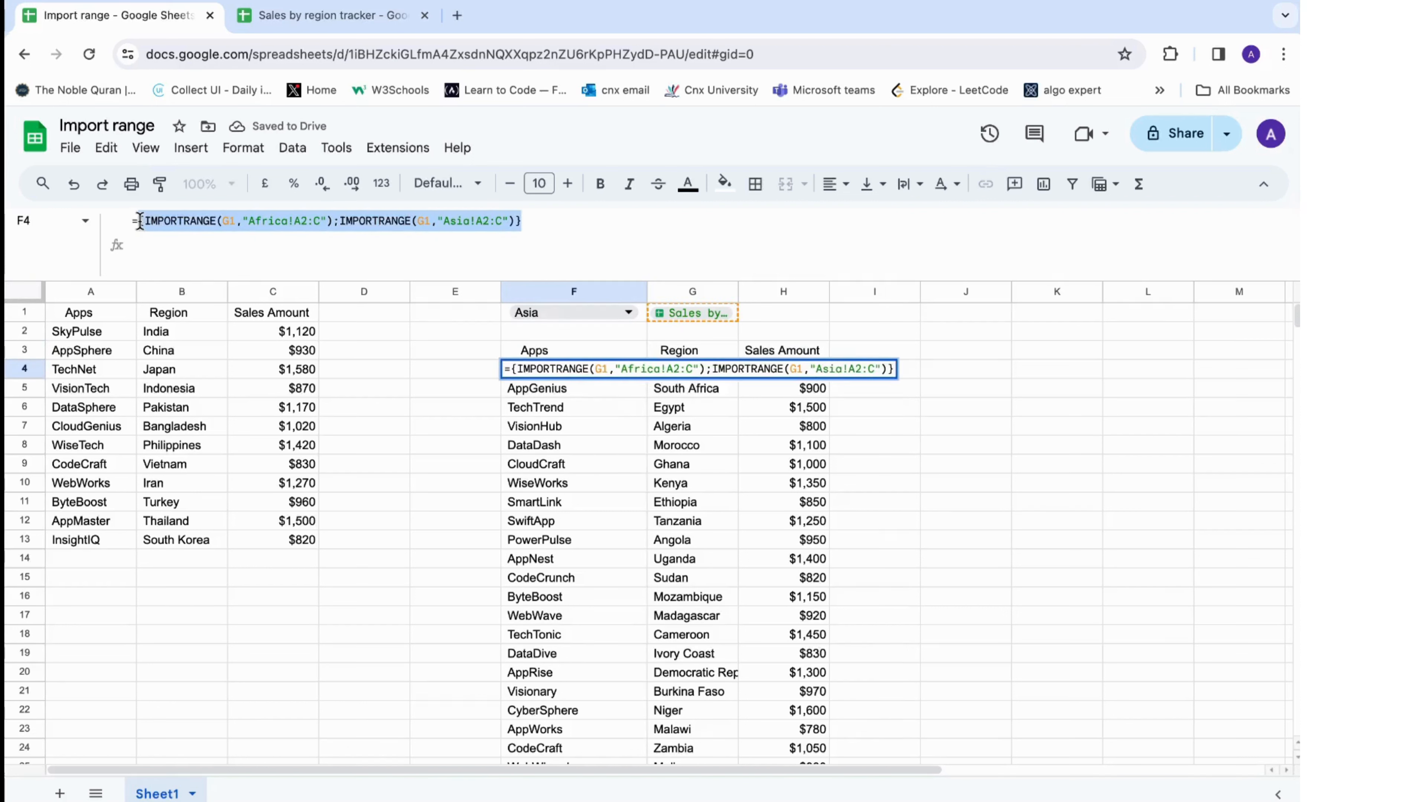
pyautogui.press('super+v')
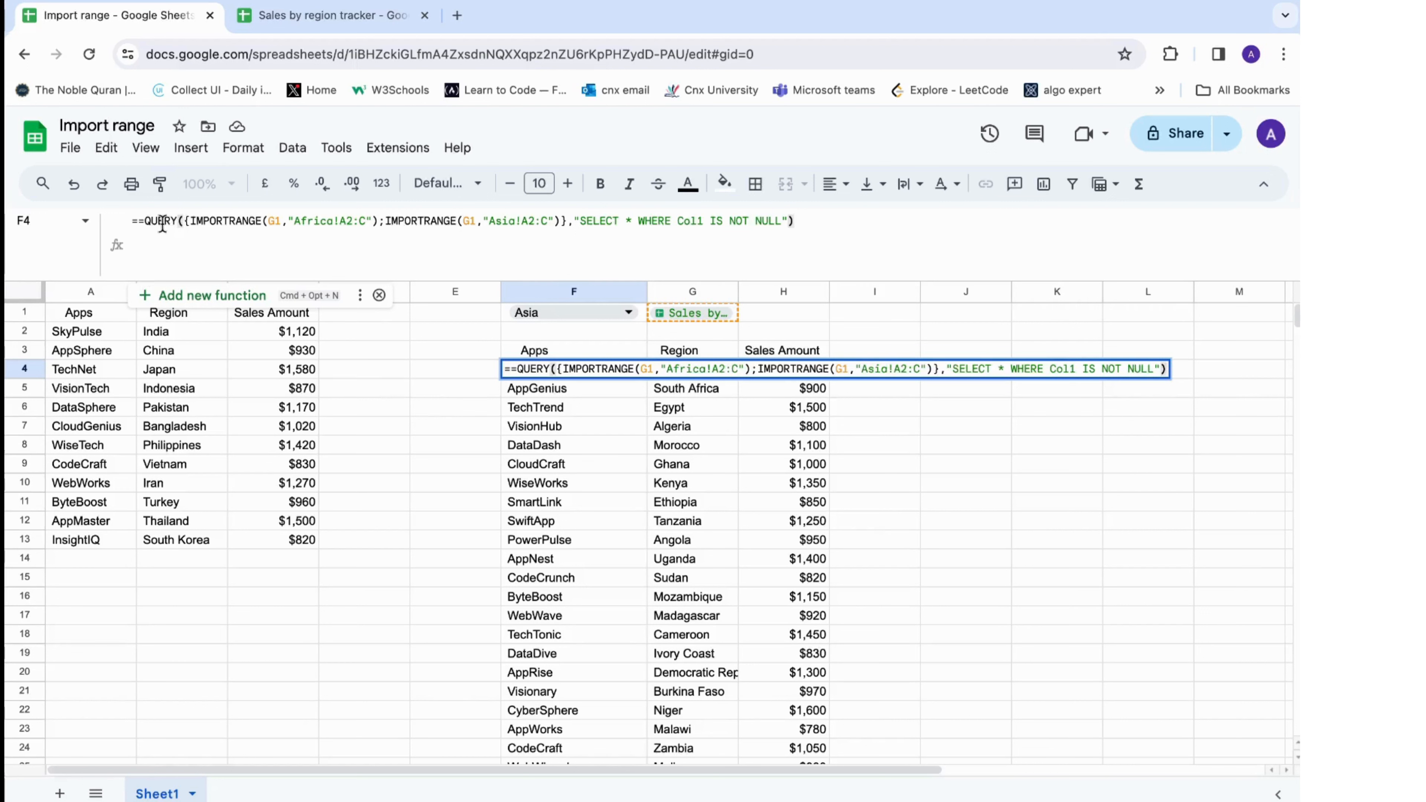
pyautogui.click(144, 221)
pyautogui.press('BackSpace')
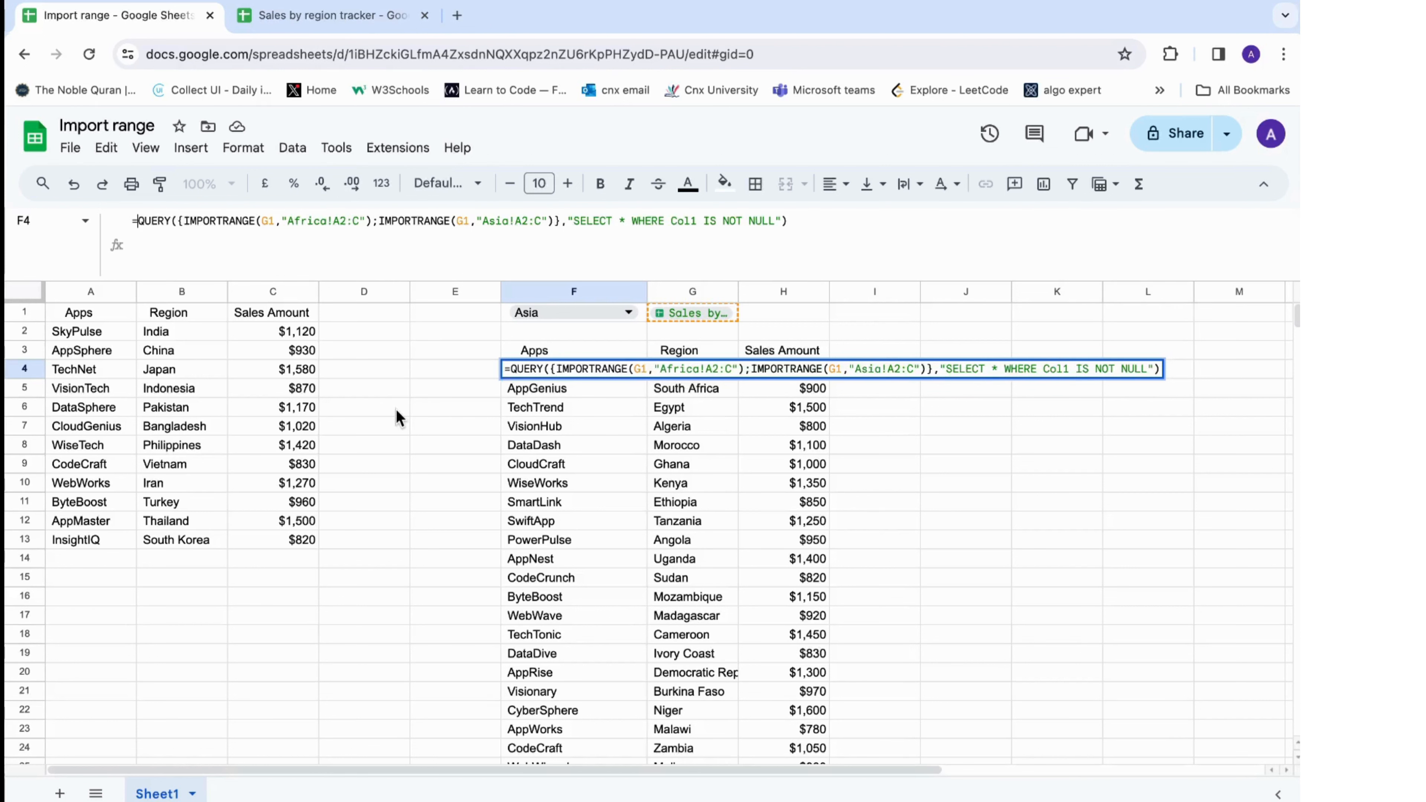
pyautogui.press('Return')
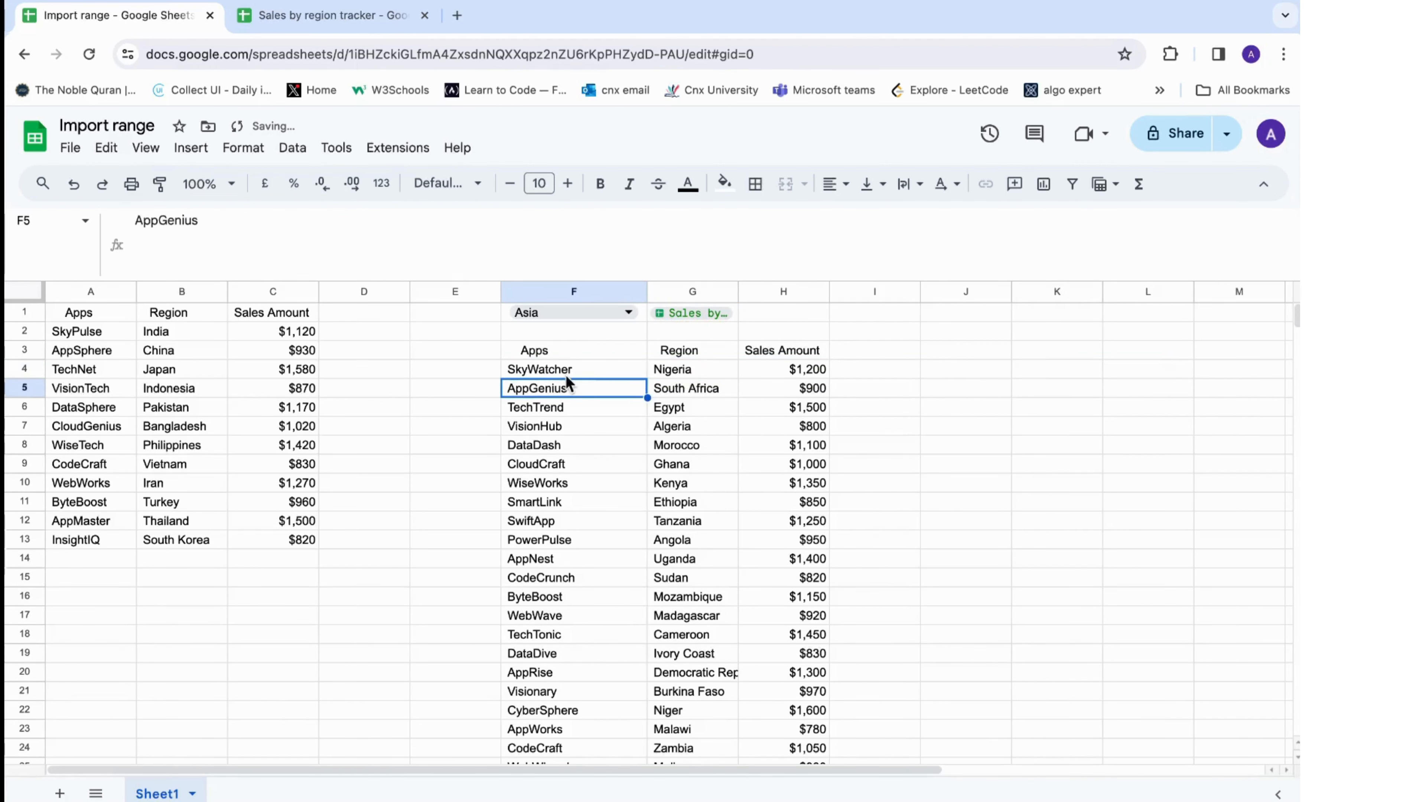
# Examine the combined QUERY results from F4 down, including where the Africa rows end and the Asia rows begin.
pyautogui.moveTo(547, 369); pyautogui.dragTo(551, 600)
pyautogui.scroll(-7, 551, 601)
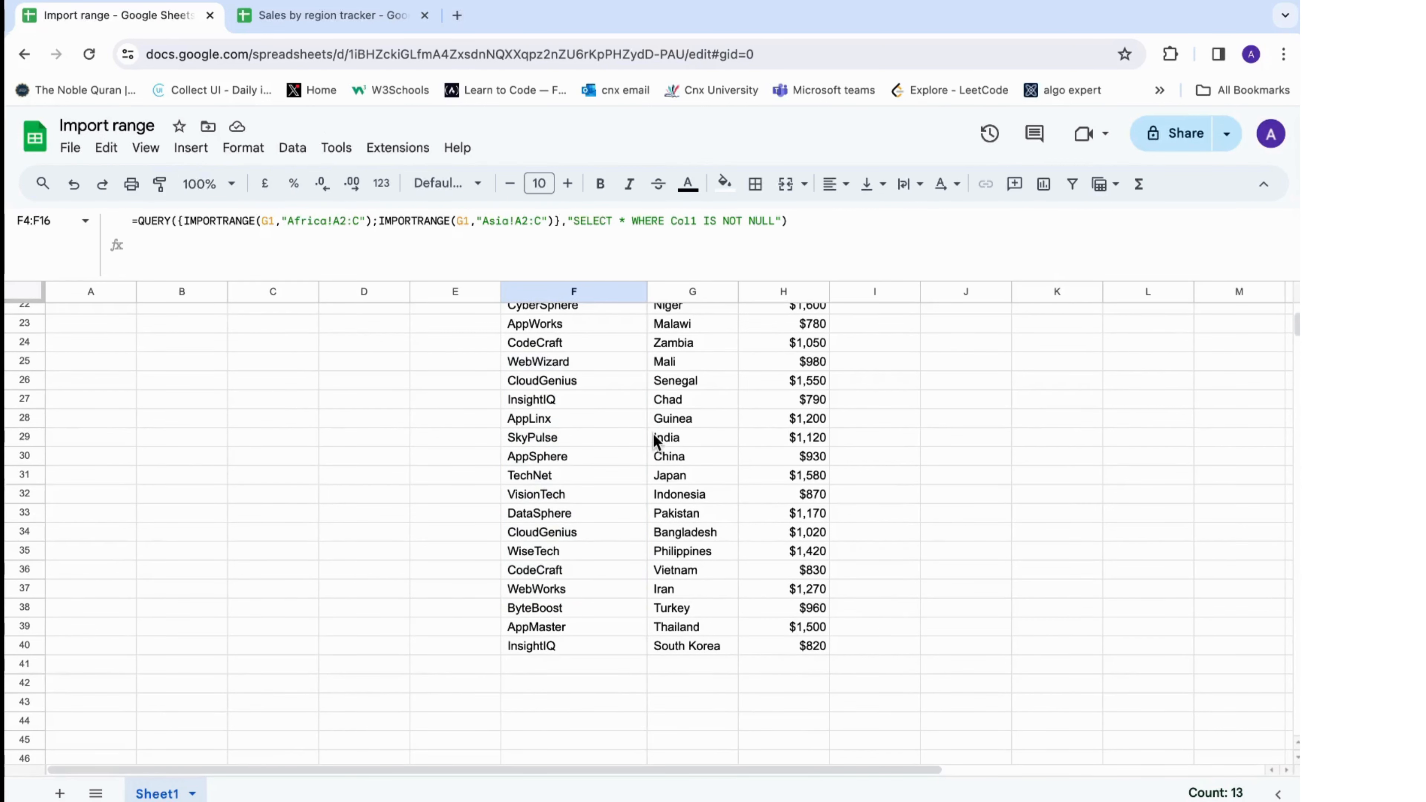
pyautogui.click(553, 441)
pyautogui.scroll(7, 568, 365)
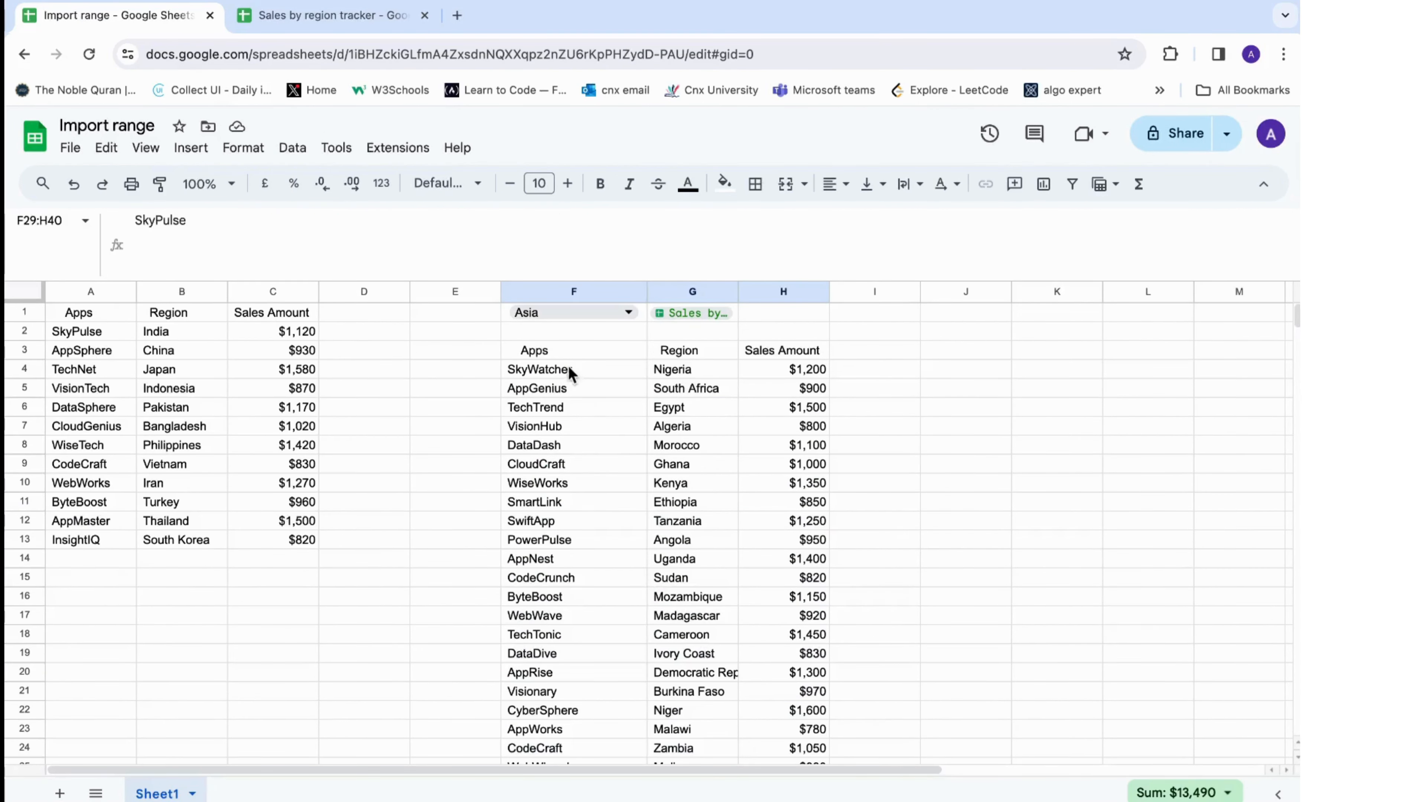
pyautogui.click(562, 353)
pyautogui.click(563, 371)
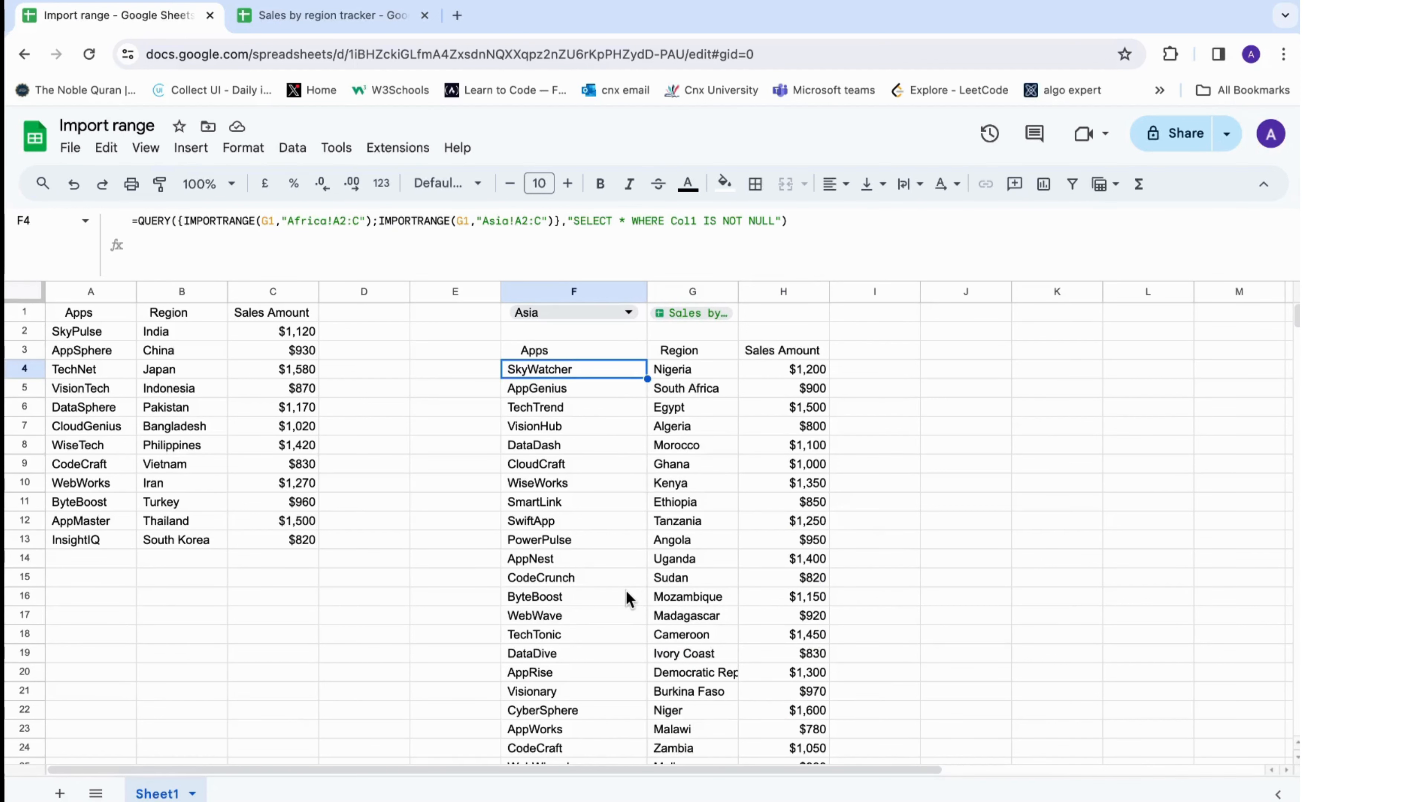
pyautogui.scroll(-7, 625, 590)
pyautogui.scroll(7, 625, 590)
pyautogui.click(553, 332)
# Test the A1 import by switching the F1 region drop-down to Africa and back to Asia.
pyautogui.click(116, 316)
pyautogui.click(569, 313)
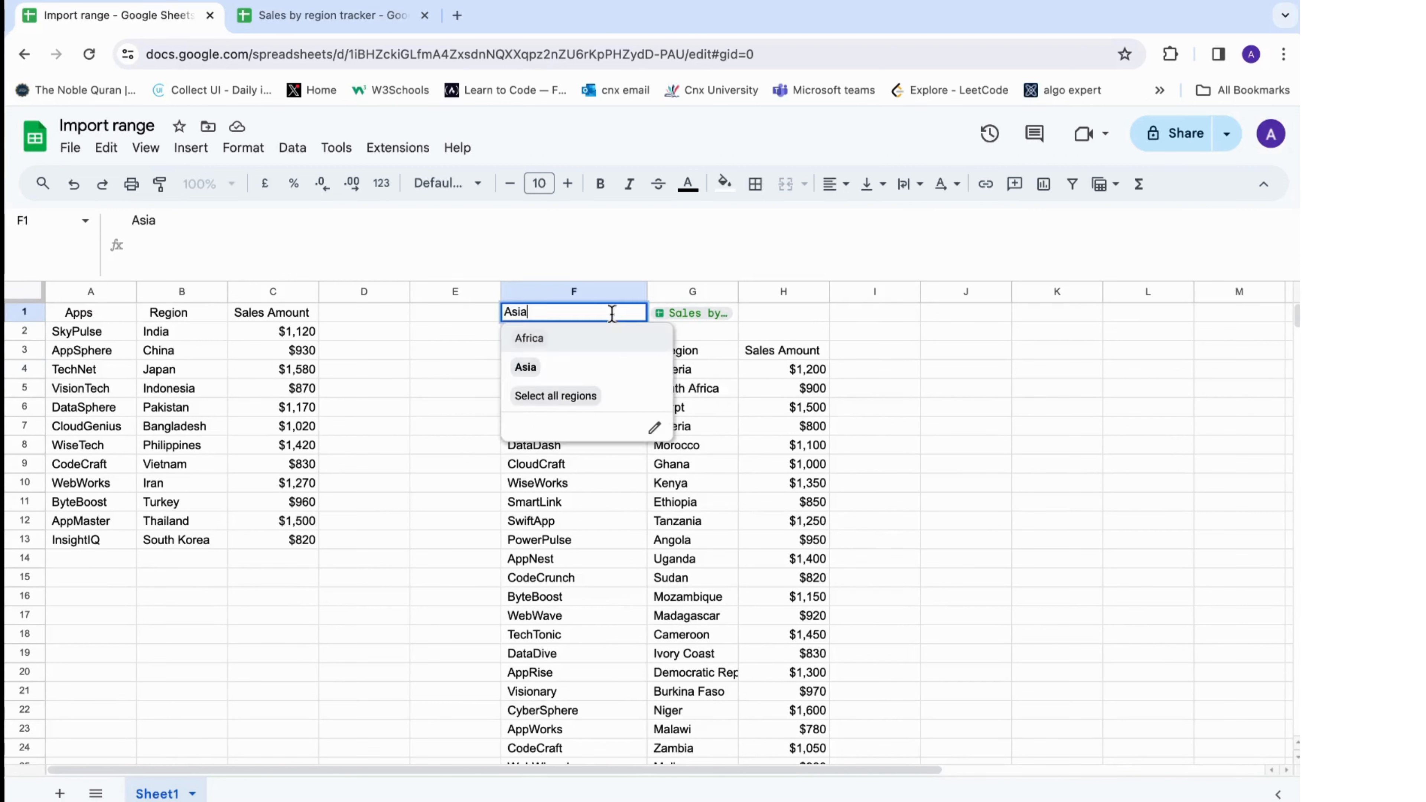
pyautogui.click(520, 340)
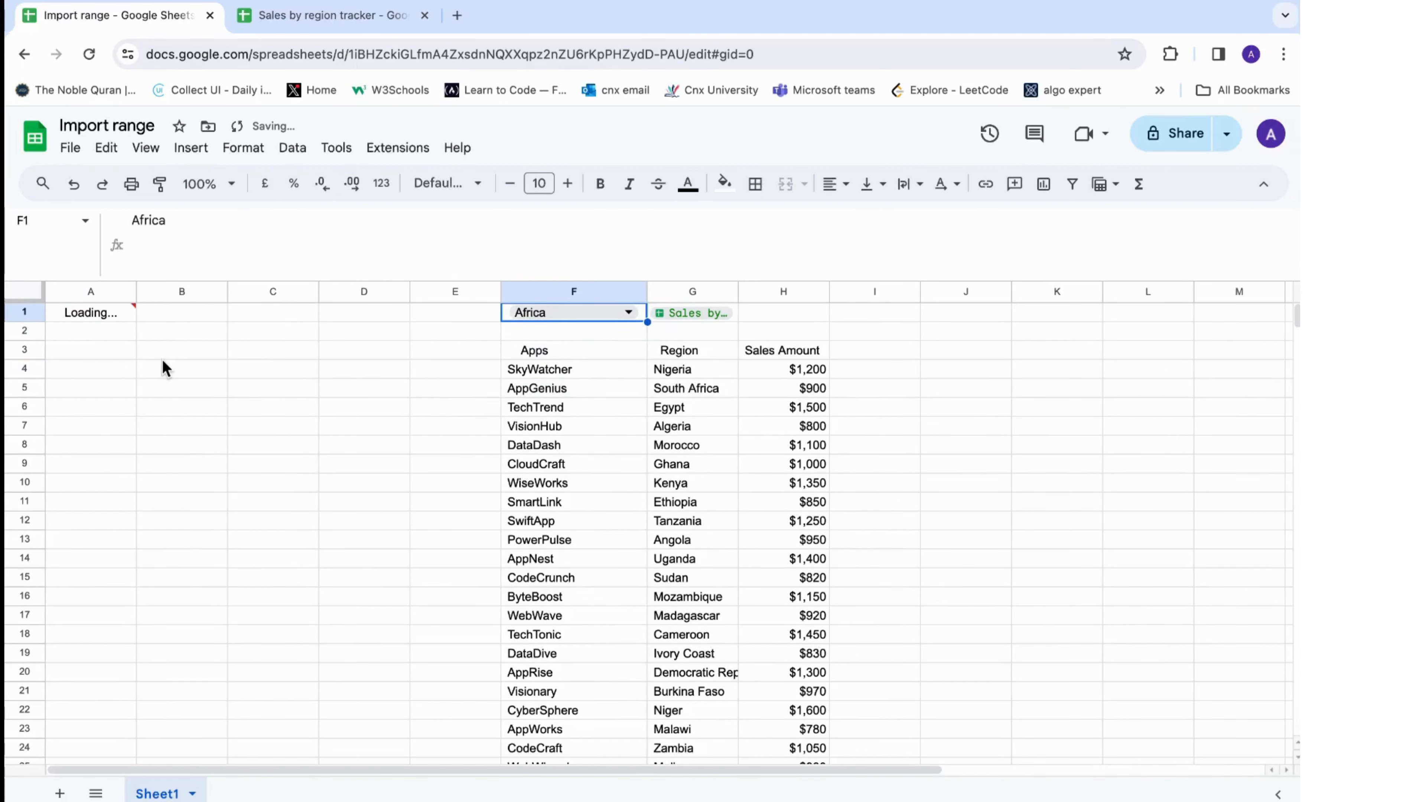
pyautogui.click(89, 319)
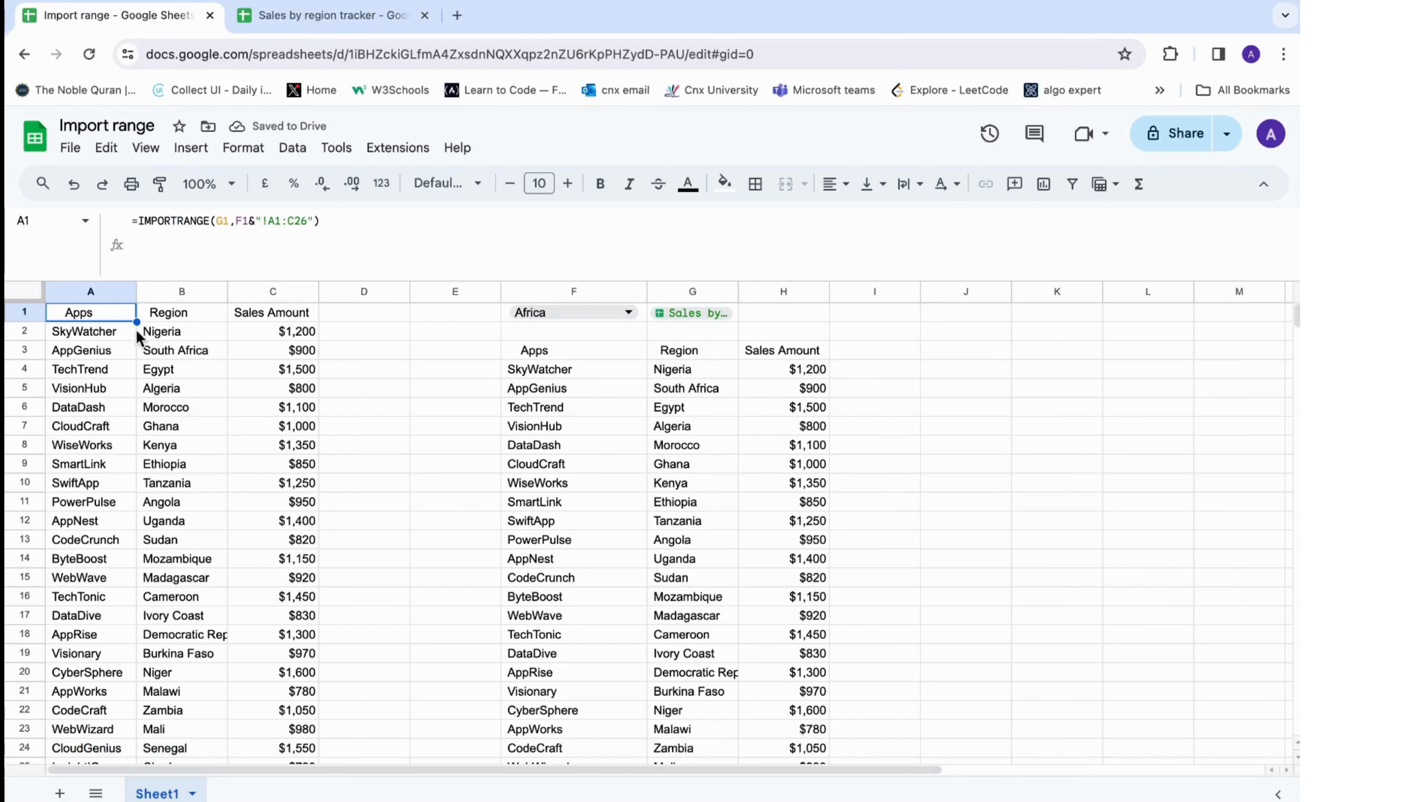
pyautogui.click(620, 313)
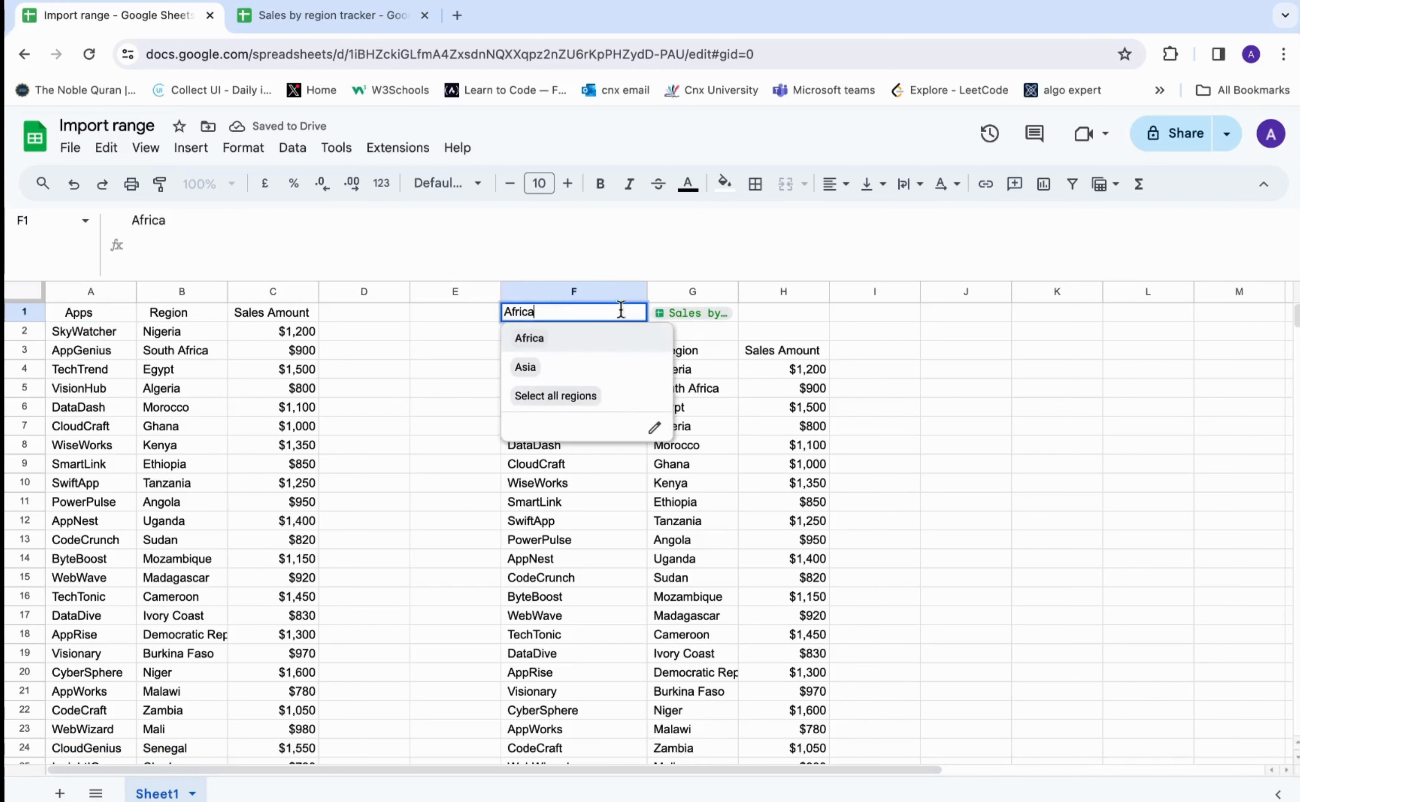
pyautogui.click(527, 368)
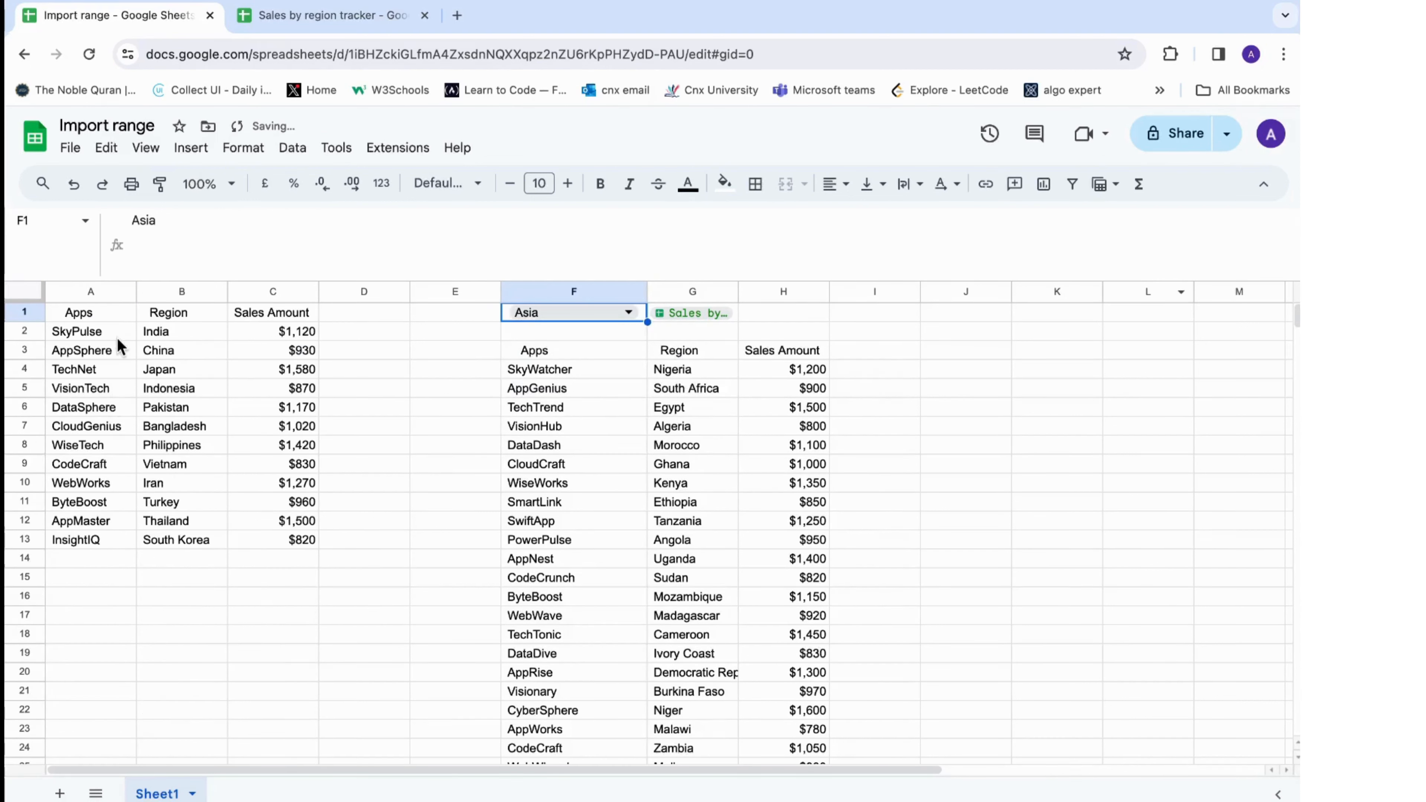
pyautogui.click(117, 336)
# Try the Select all regions option in F1, return the drop-down to Africa, and check the combined data in F4:H22.
pyautogui.click(592, 313)
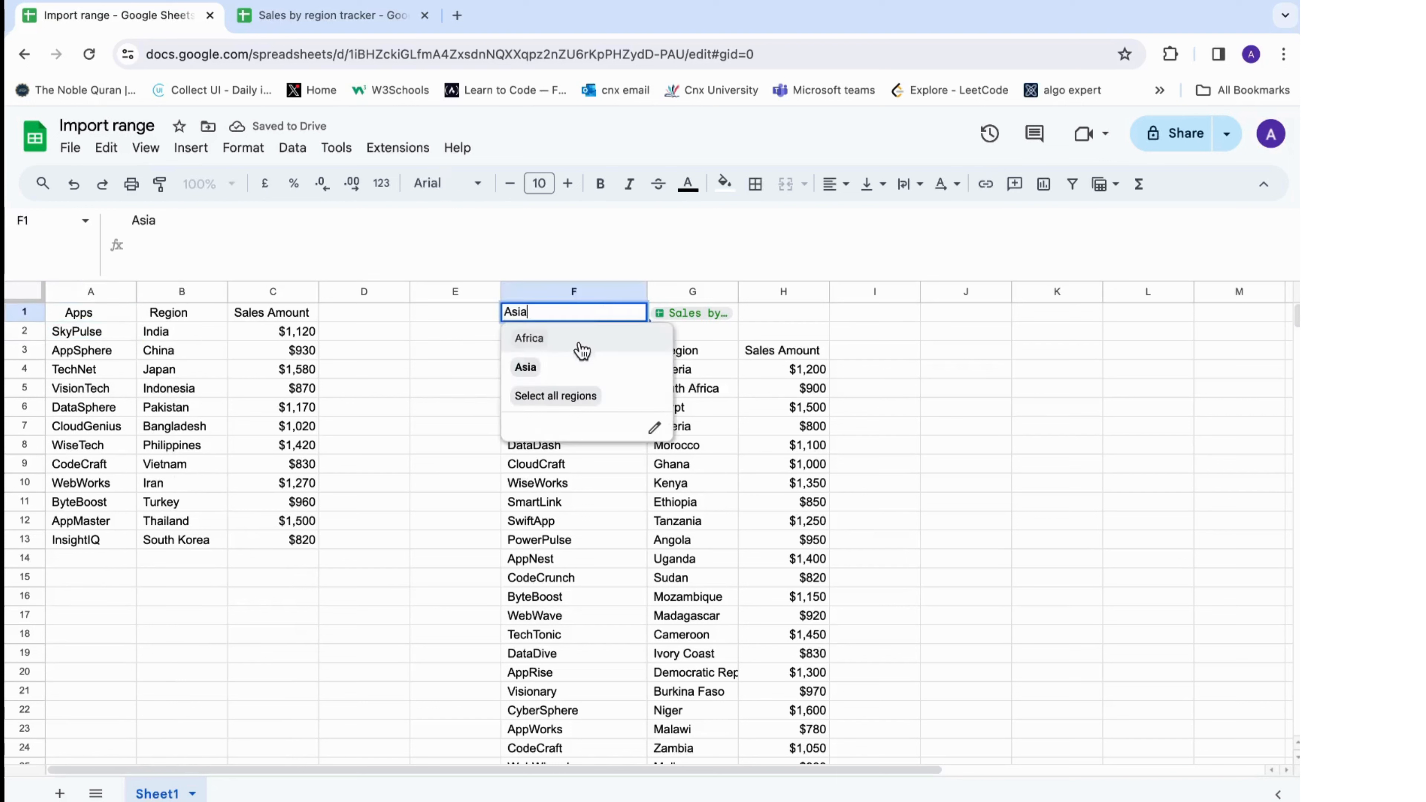
pyautogui.click(573, 397)
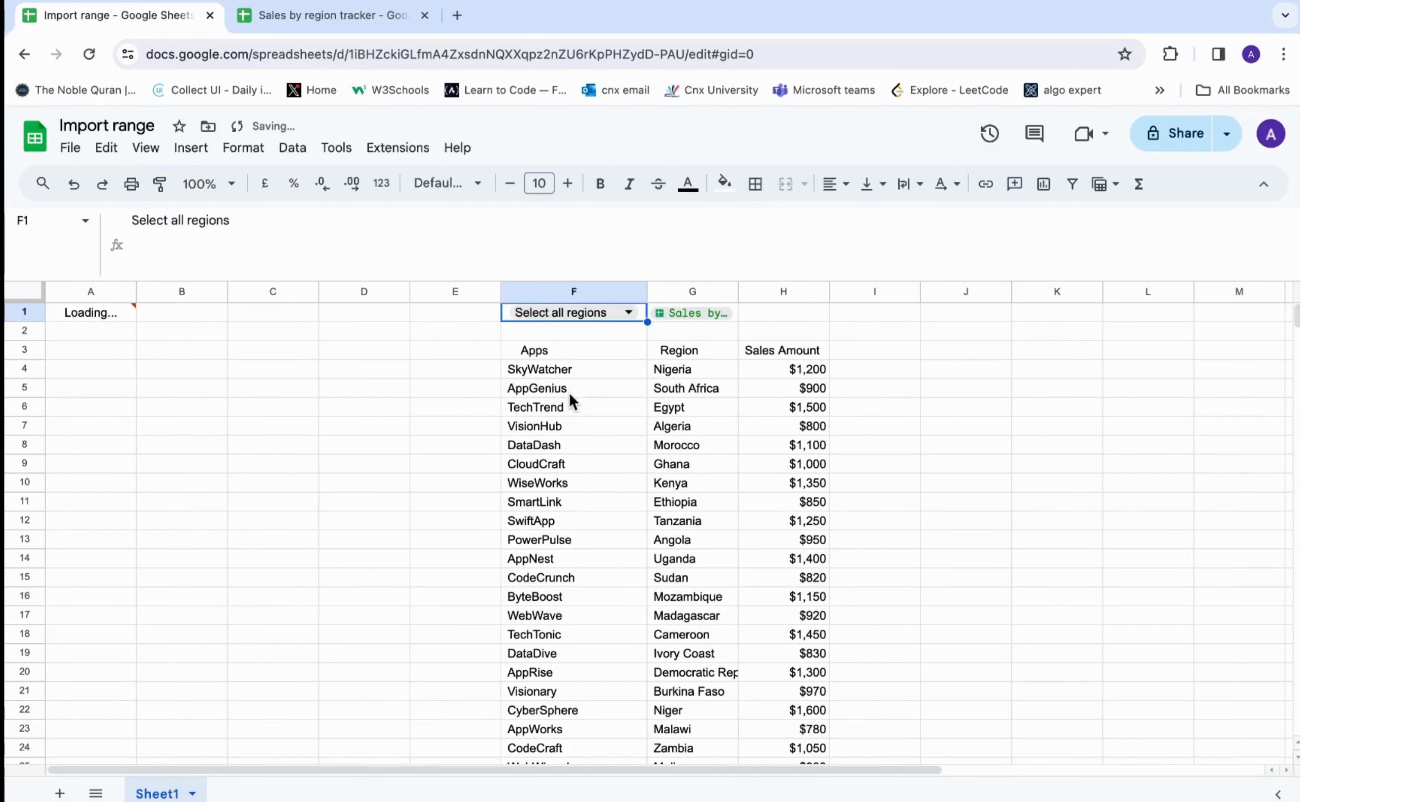
pyautogui.click(560, 314)
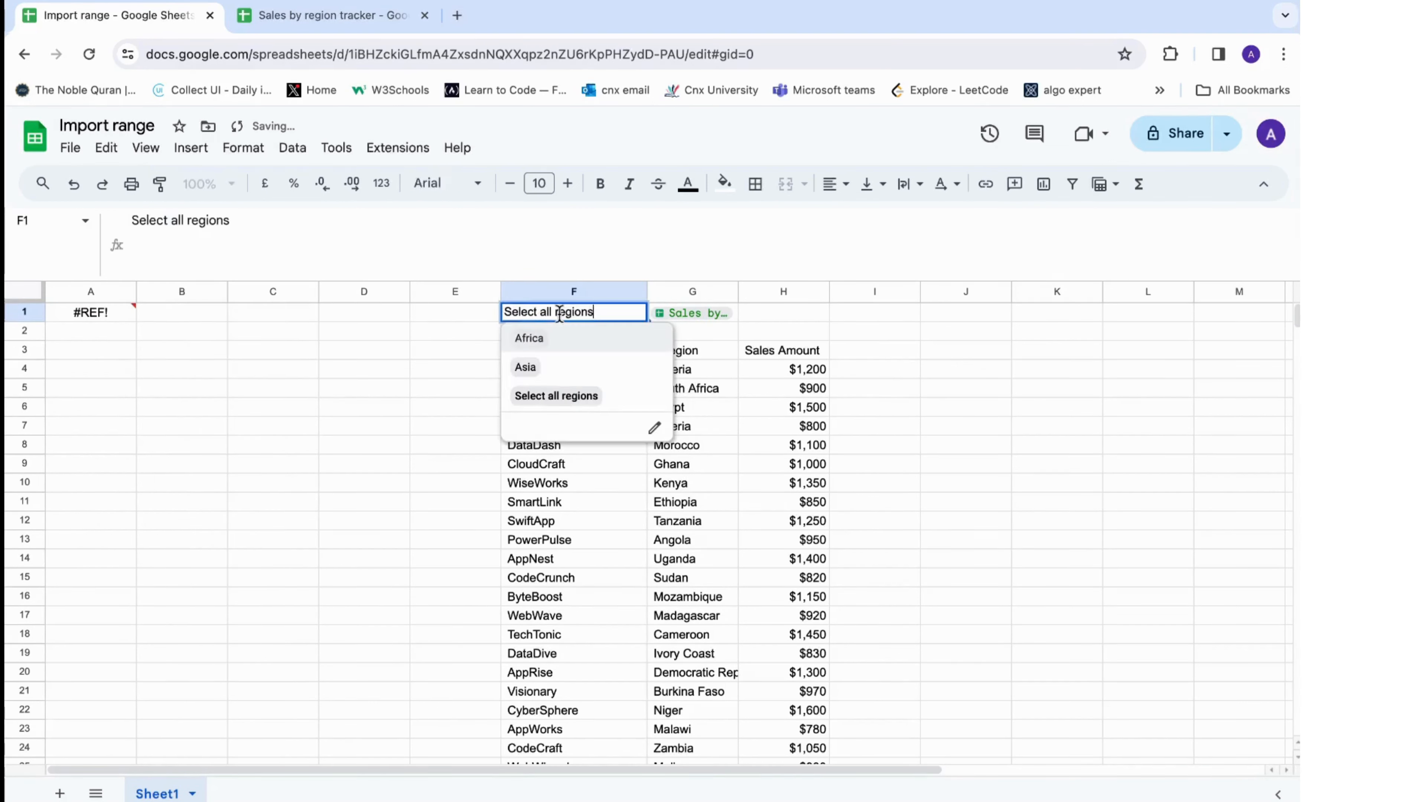
pyautogui.click(532, 337)
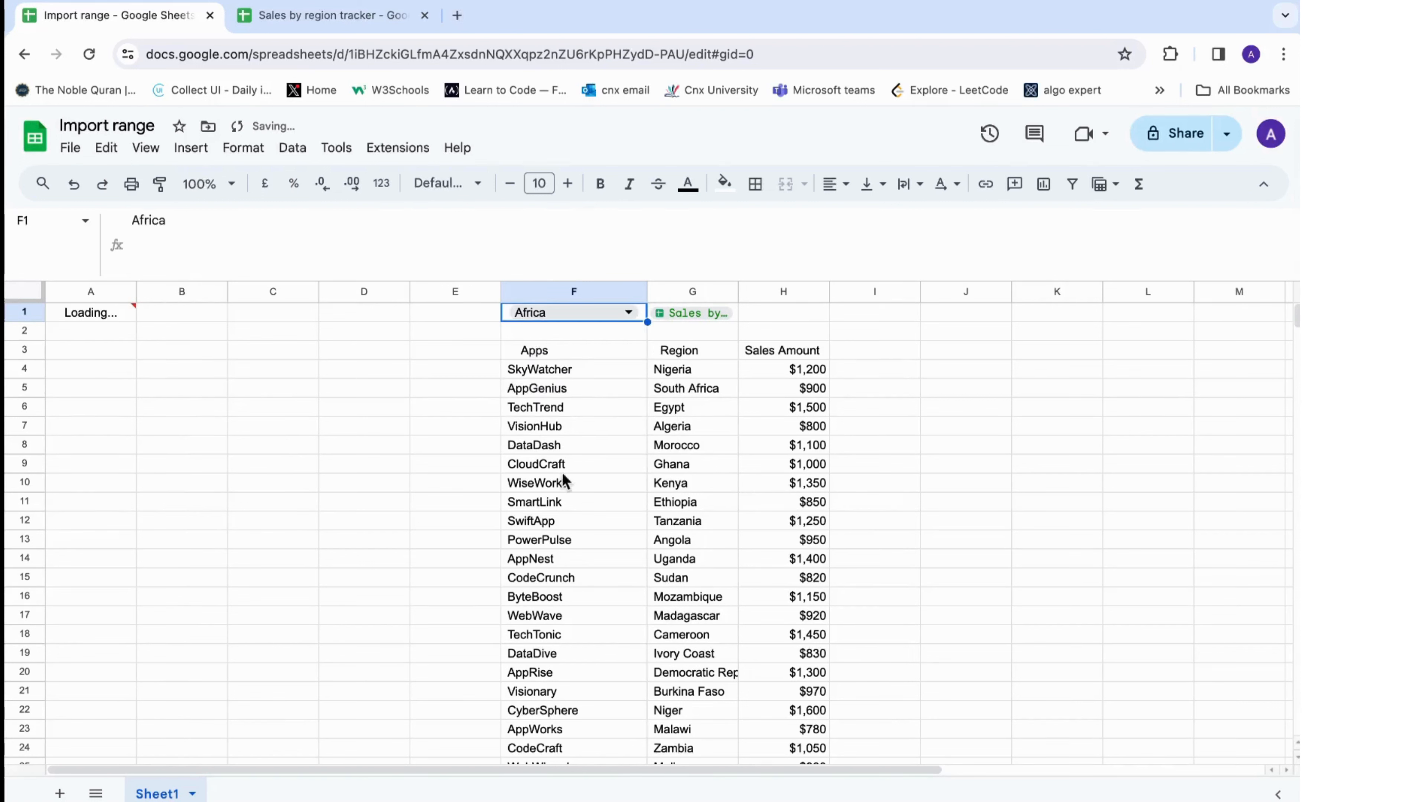
pyautogui.moveTo(557, 367); pyautogui.dragTo(745, 707)
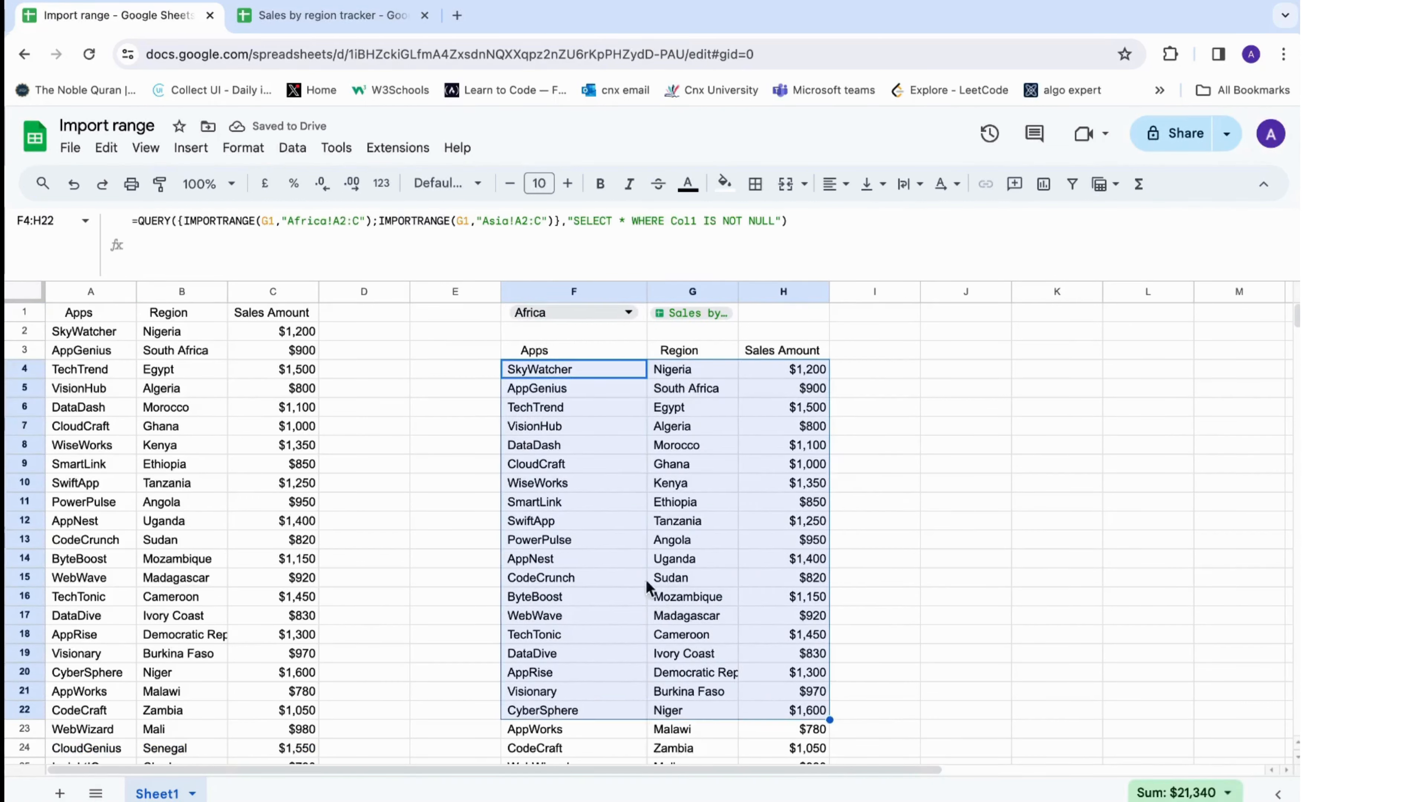
pyautogui.click(615, 542)
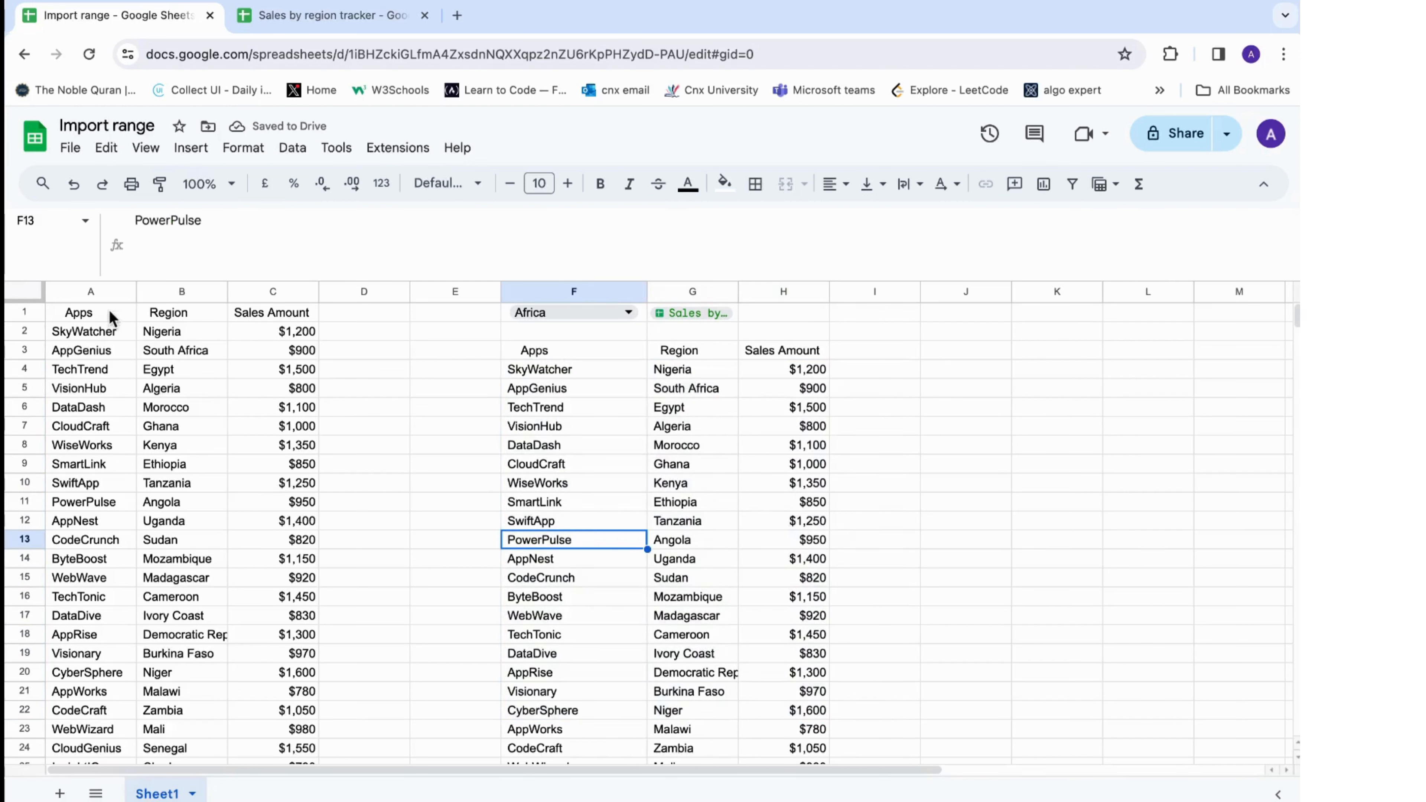
# Cut the IMPORTRANGE formula out of A1 and remove the leftover equals sign, leaving the cell empty.
pyautogui.click(96, 314)
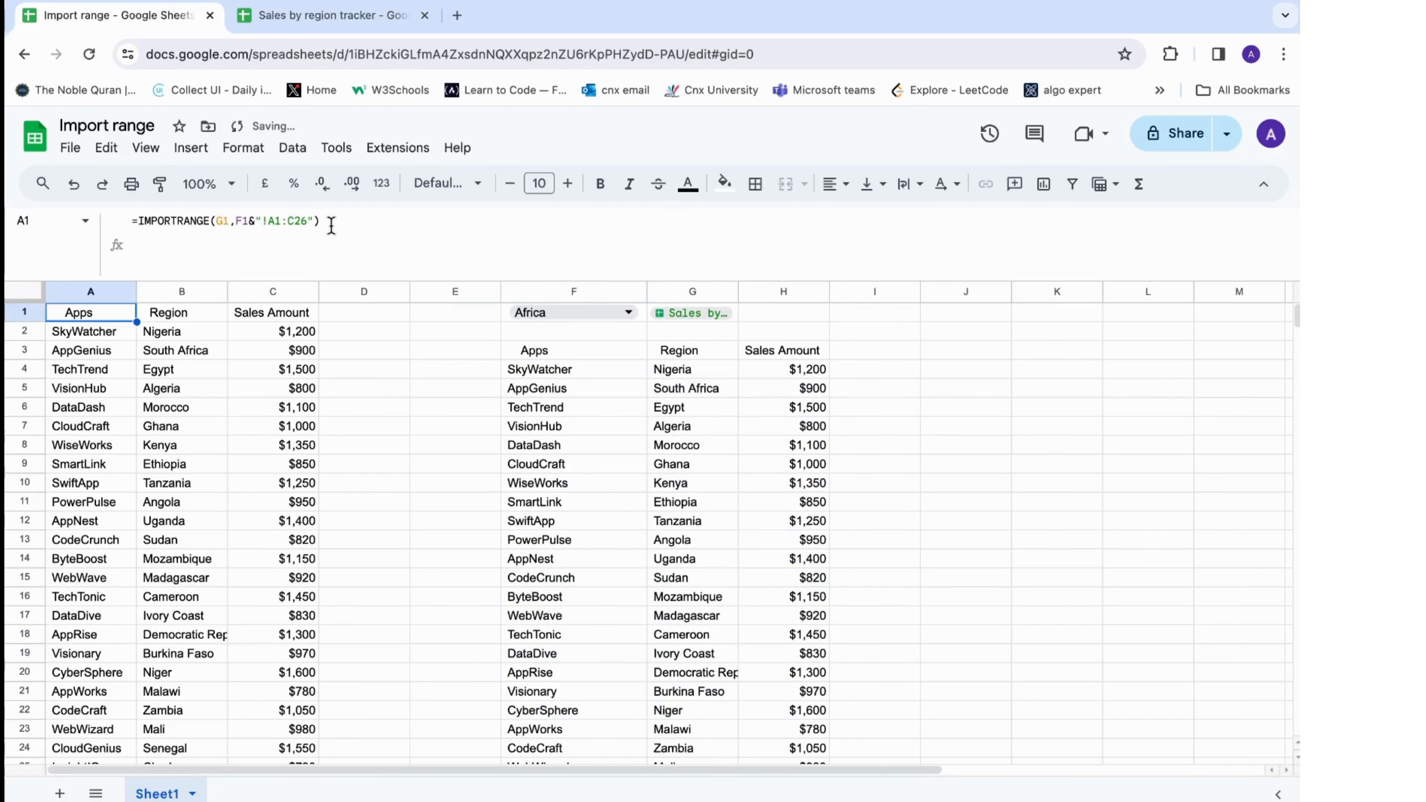
pyautogui.moveTo(331, 226); pyautogui.dragTo(139, 219)
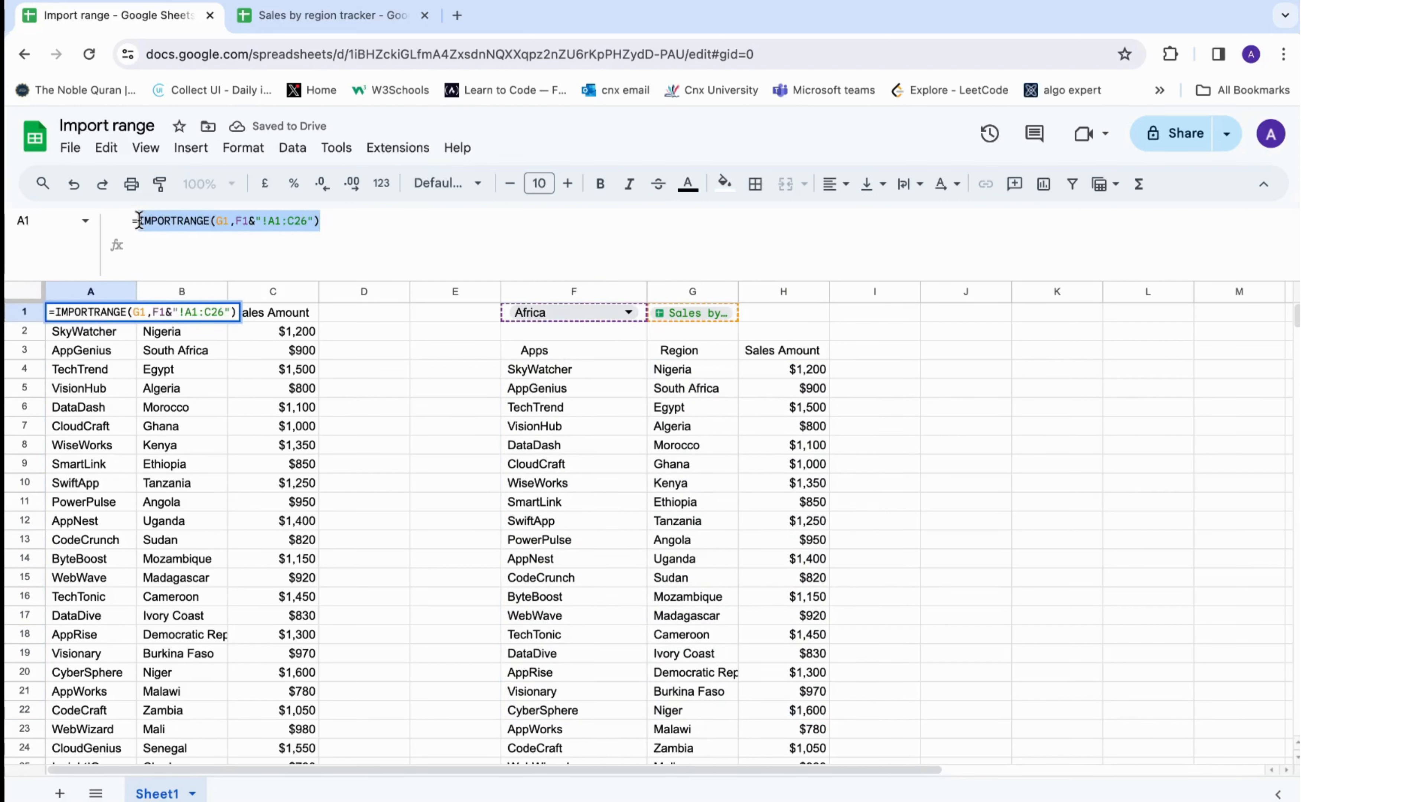
pyautogui.press('BackSpace')
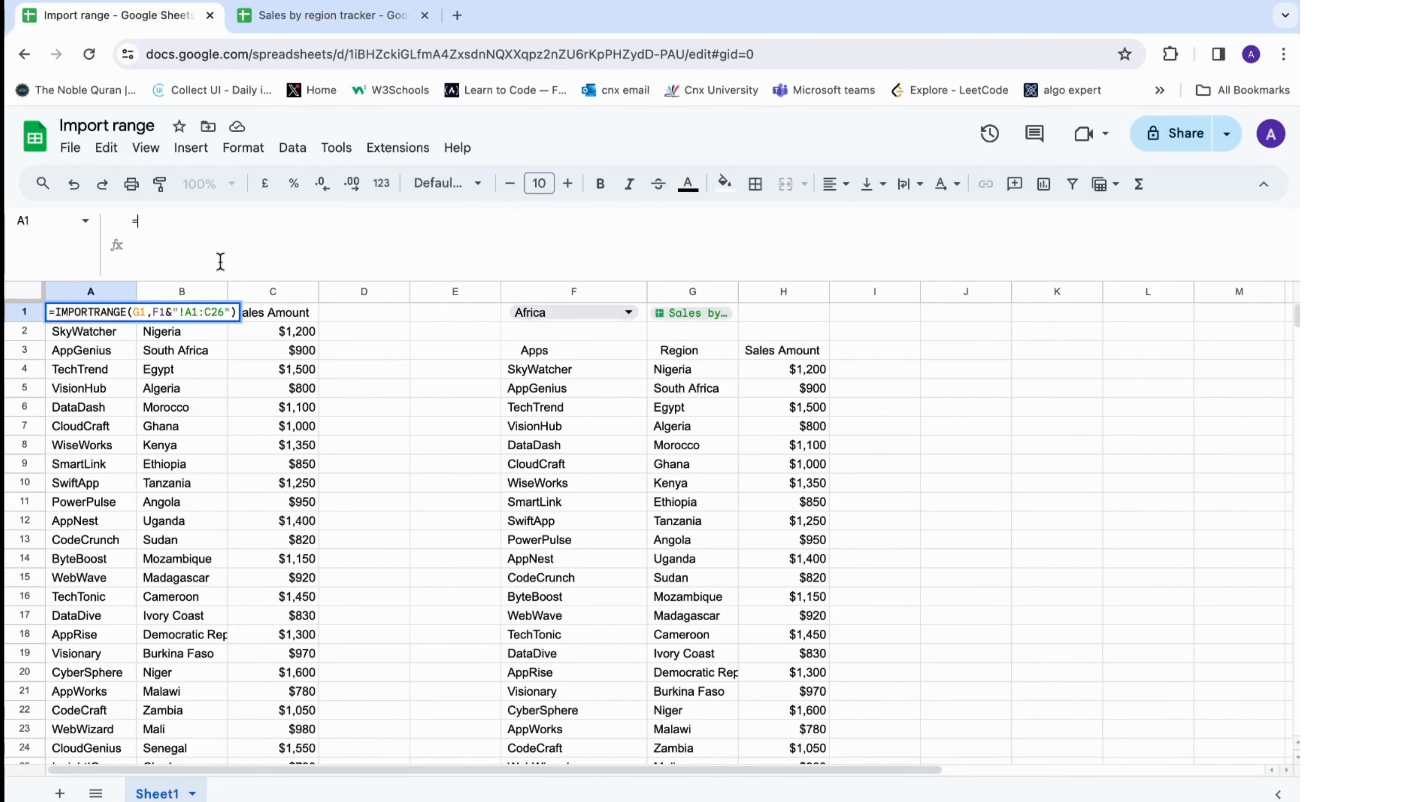
pyautogui.press('Return')
pyautogui.click(850, 505)
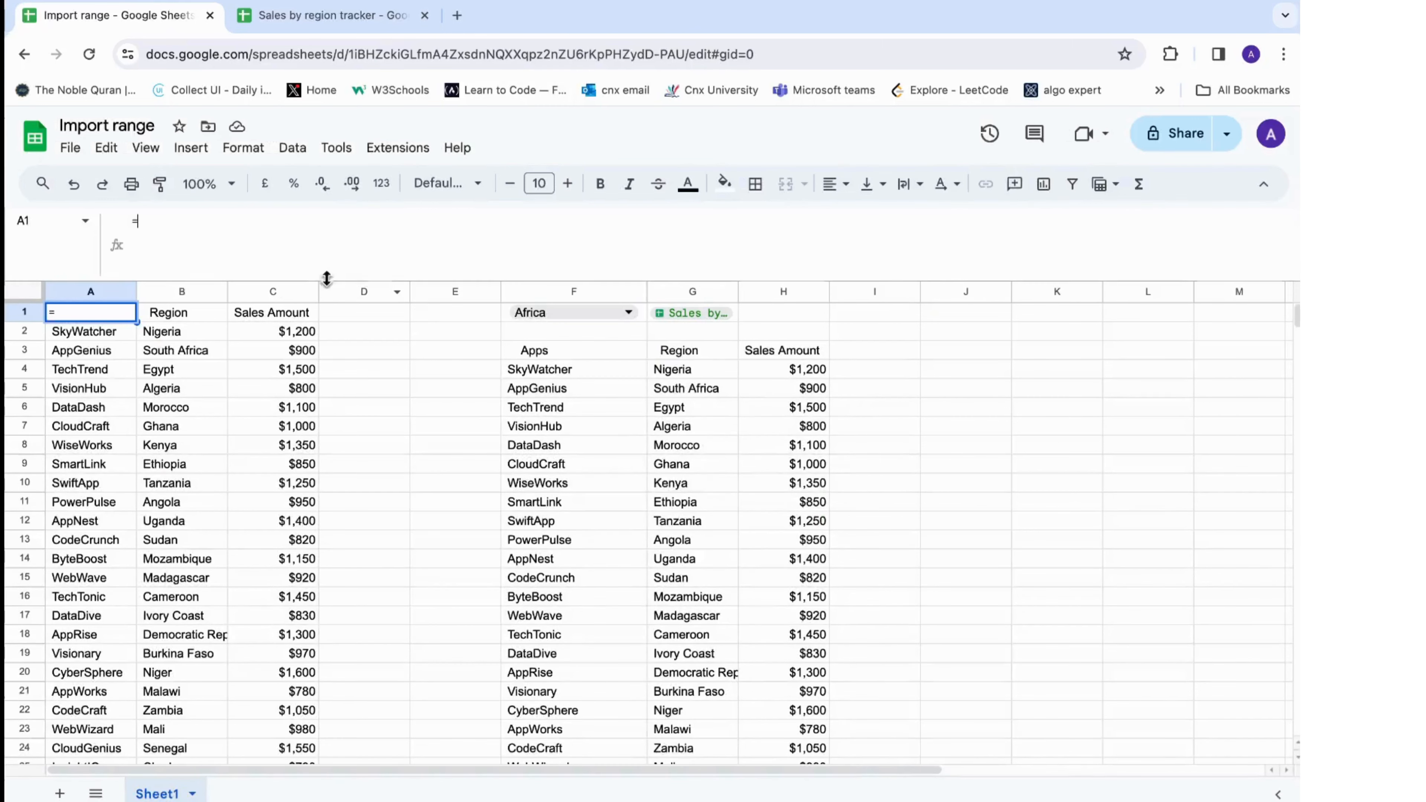
pyautogui.press('BackSpace')
pyautogui.press('Return')
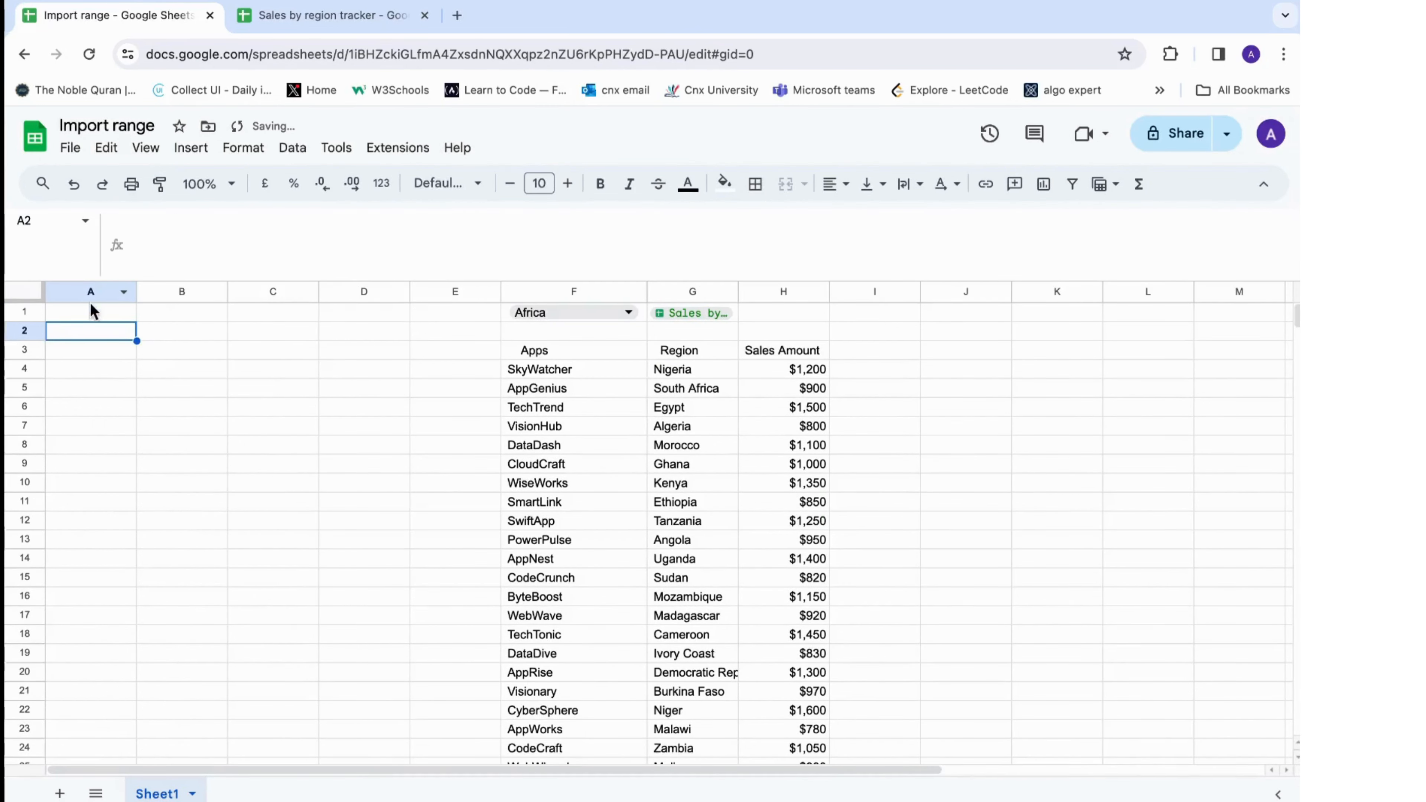
# Enter =IMPORTRANGE(G1,F1&"!A2:C26") in A2 so that the import starts below the header row.
pyautogui.write('=')
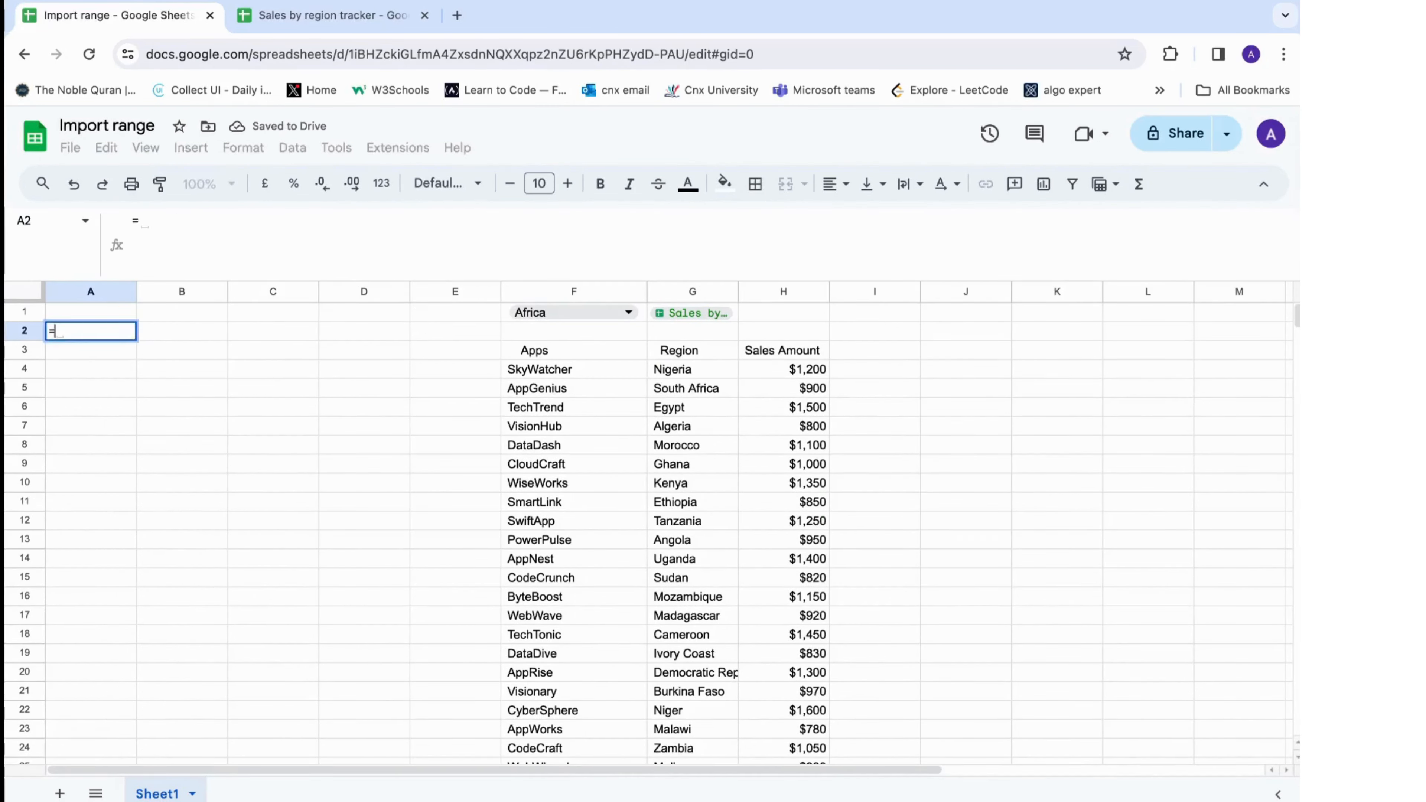
pyautogui.write('IMPORTRANGE(G1,F1&"!A:C26")')
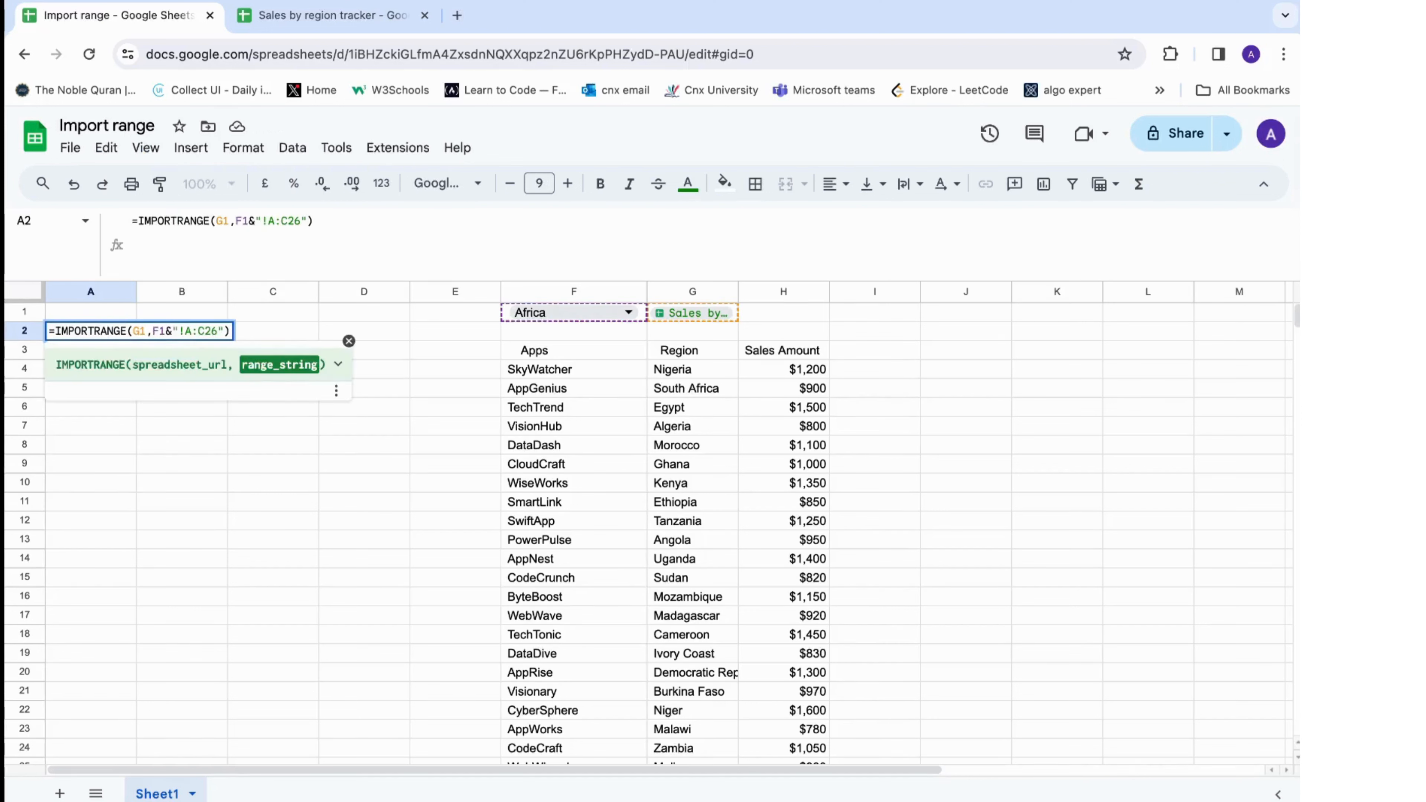
pyautogui.press('Return')
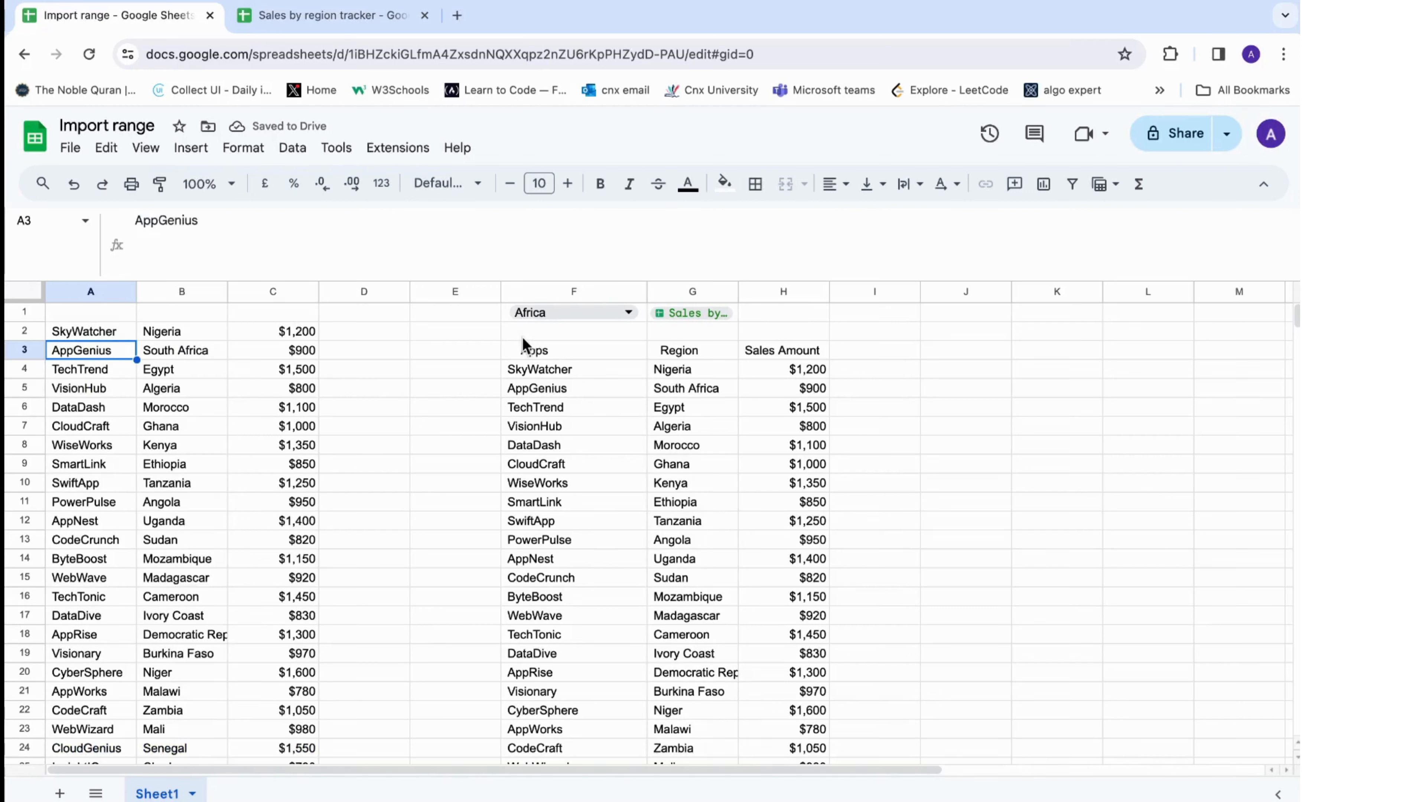
# Copy the Apps, Region and Sales Amount headers from F3:H3 to A1:C1.
pyautogui.moveTo(524, 343); pyautogui.dragTo(774, 361)
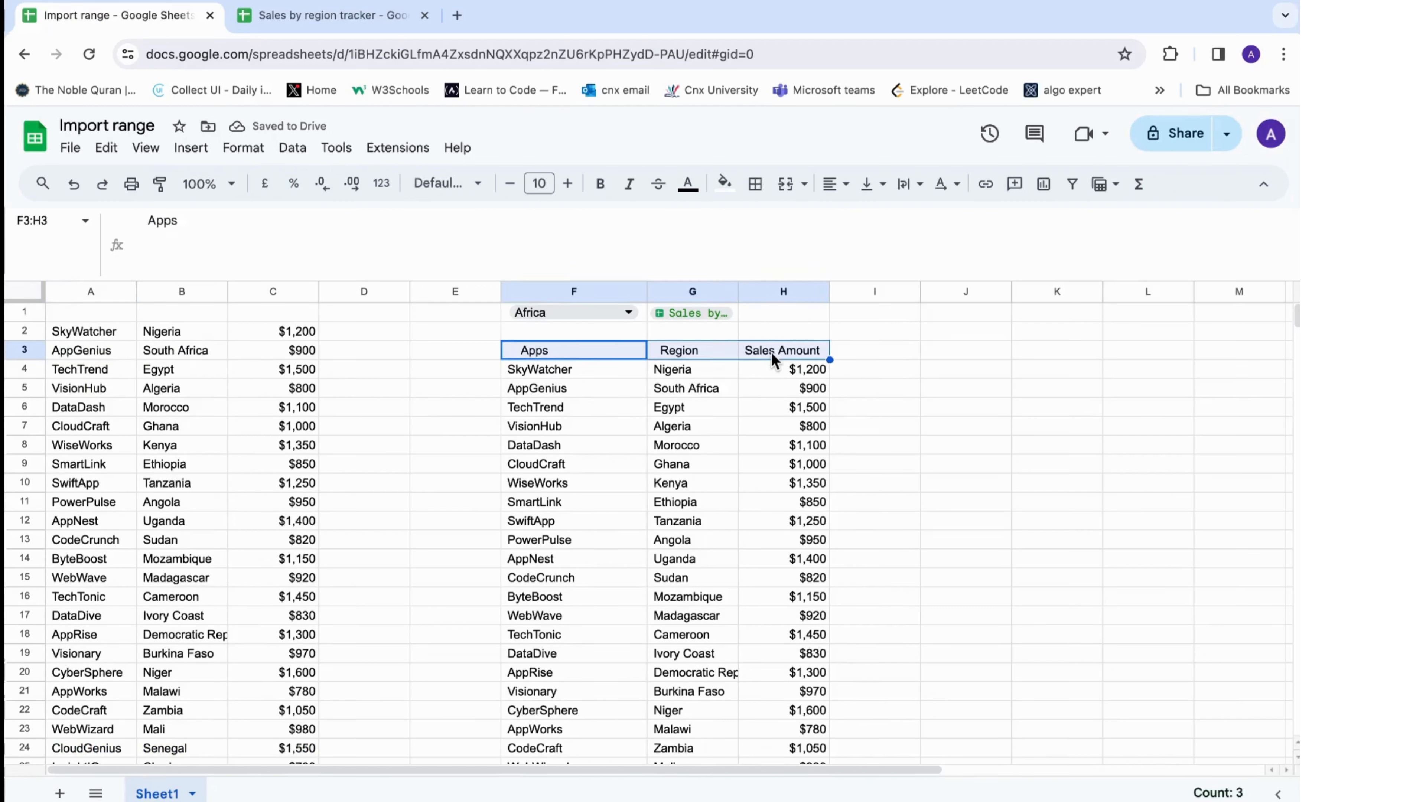
pyautogui.hotkey('ctrl', 'c')
pyautogui.click(118, 313)
pyautogui.hotkey('ctrl', 'v')
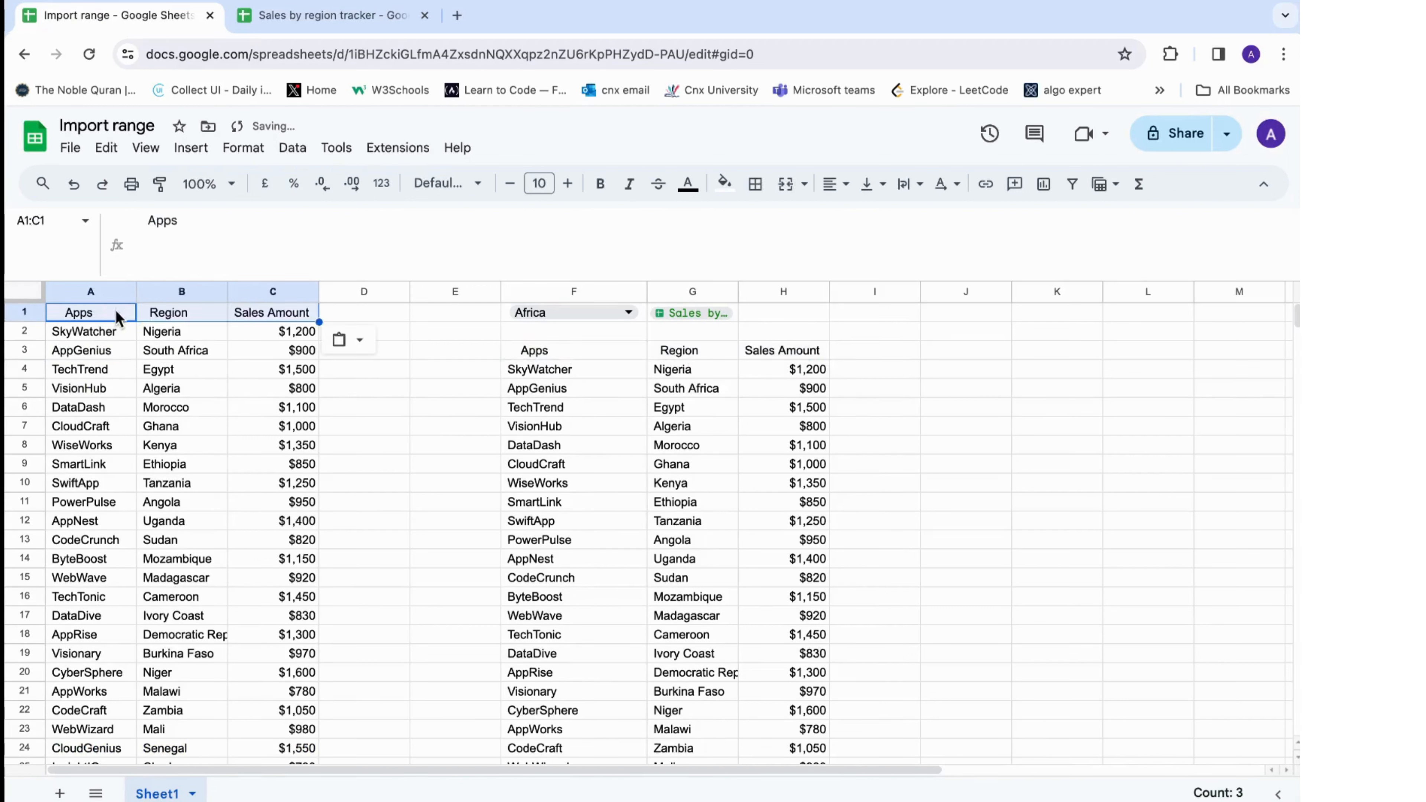
# Review the IMPORTRANGE formula in A2, the QUERY formula in F4 and the region options in the F1 drop-down.
pyautogui.click(114, 331)
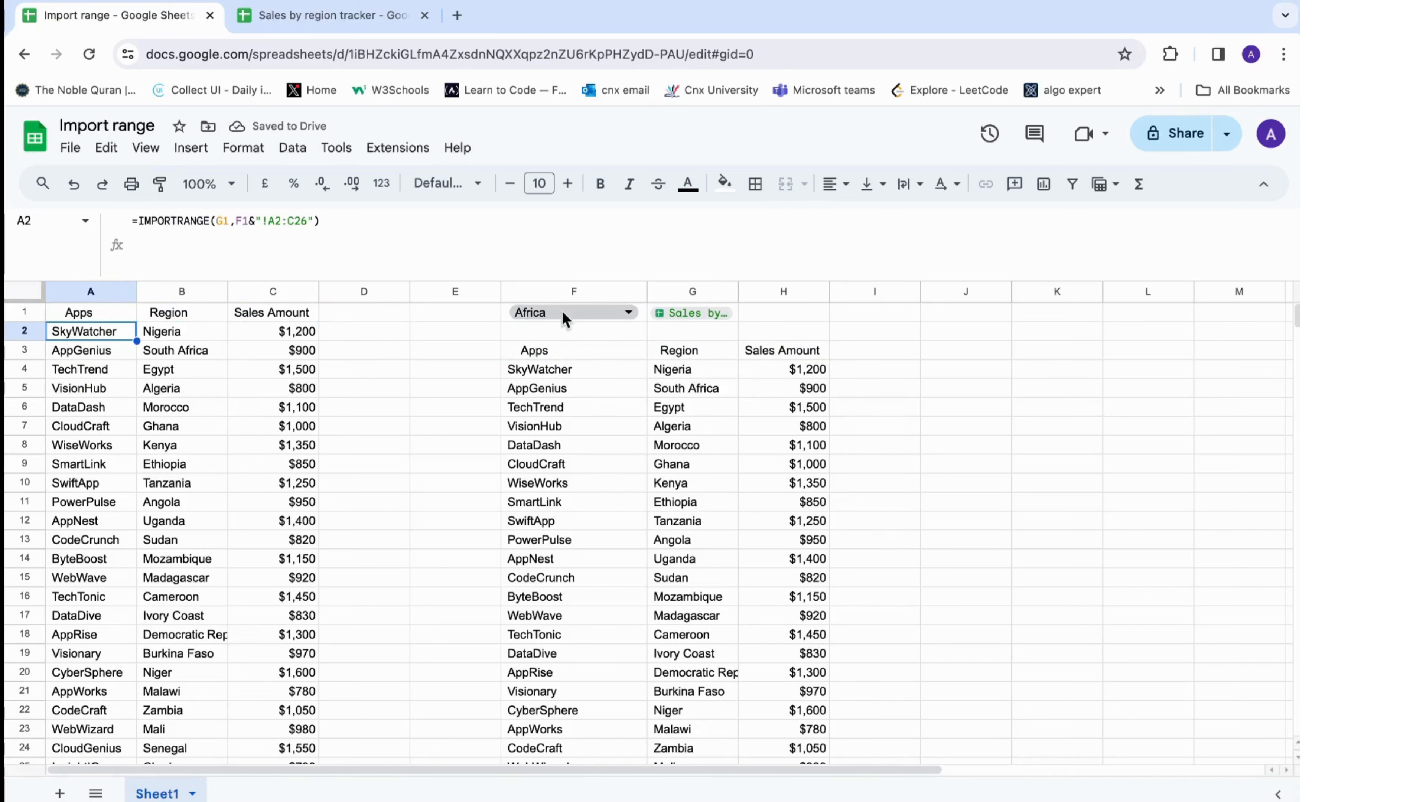
pyautogui.click(567, 354)
pyautogui.click(555, 375)
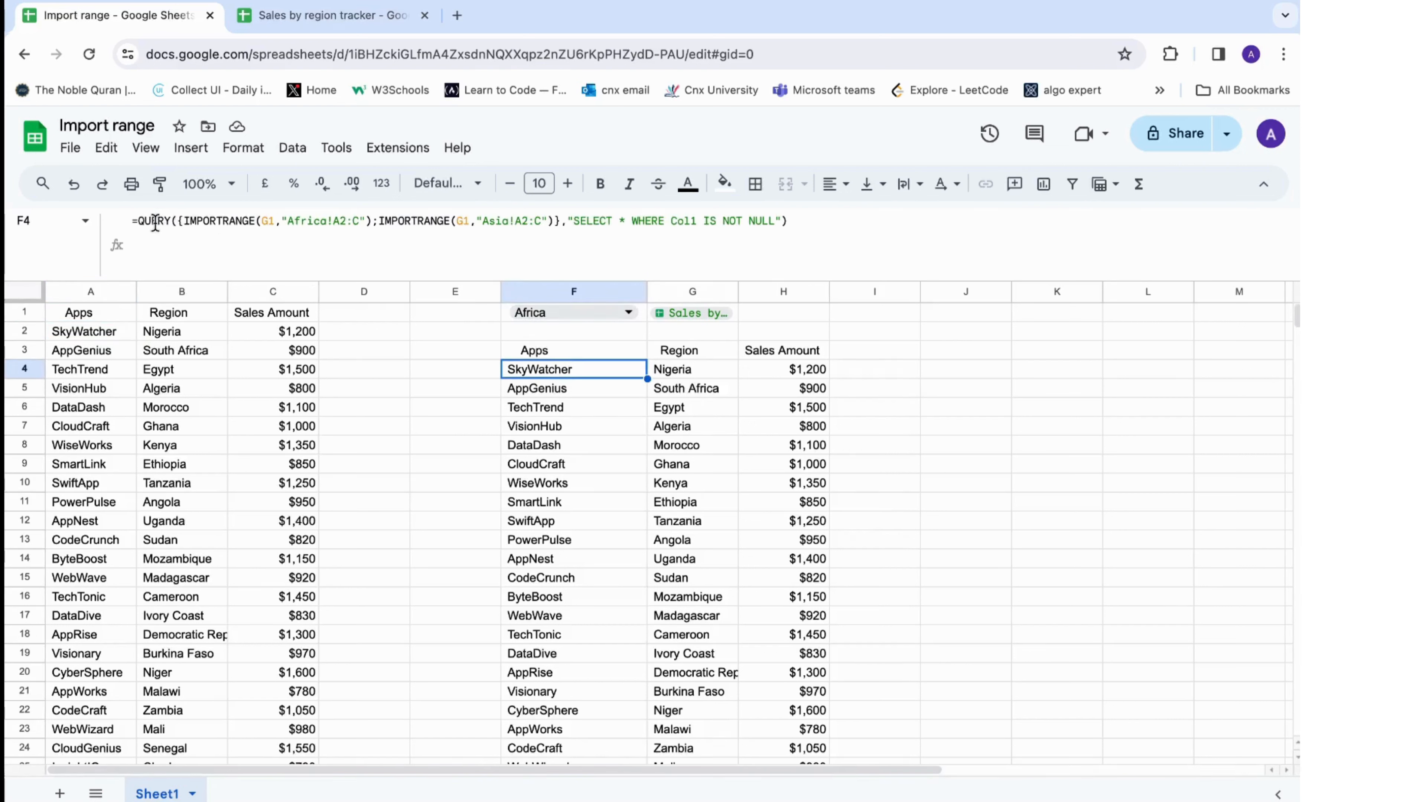
pyautogui.moveTo(137, 221); pyautogui.dragTo(822, 227)
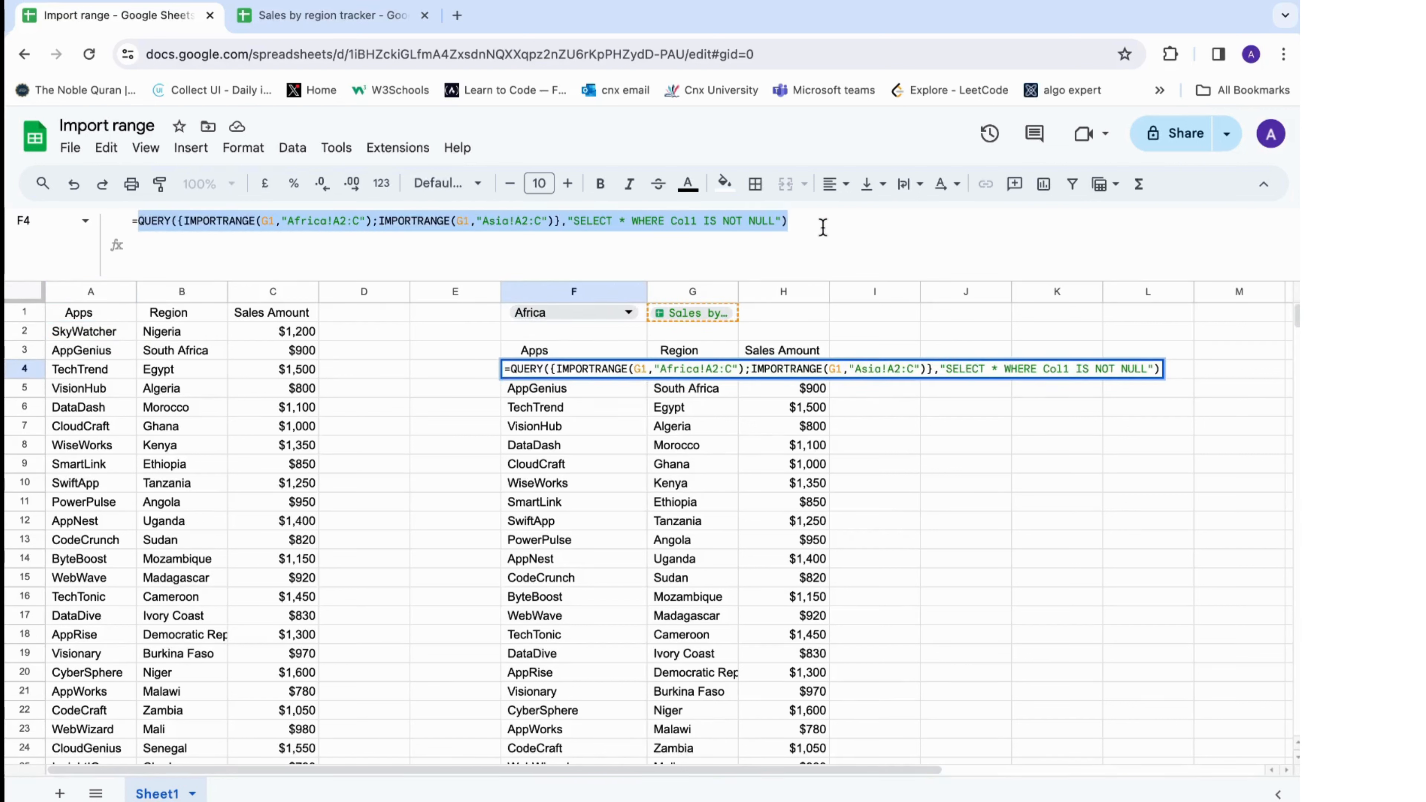
pyautogui.press('Return')
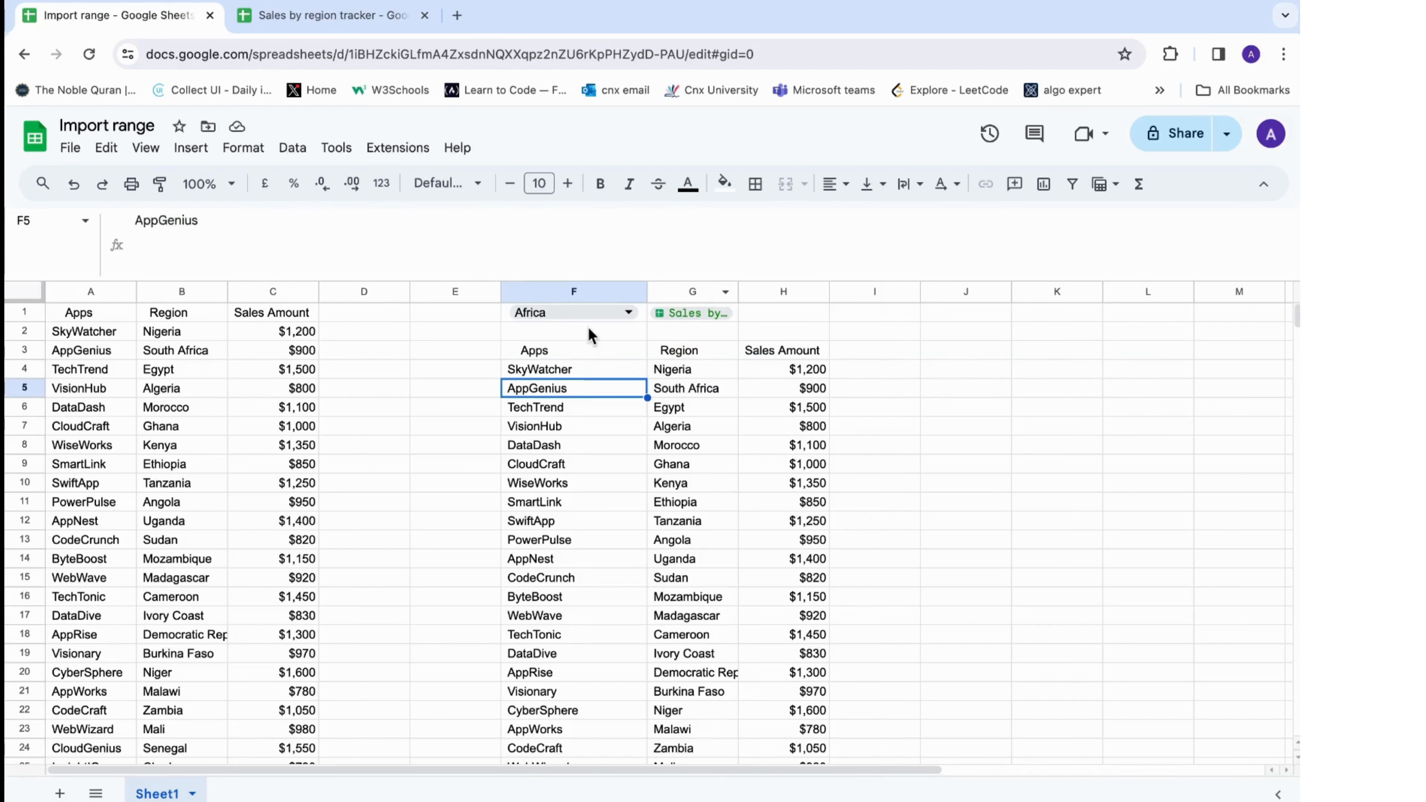
pyautogui.click(563, 318)
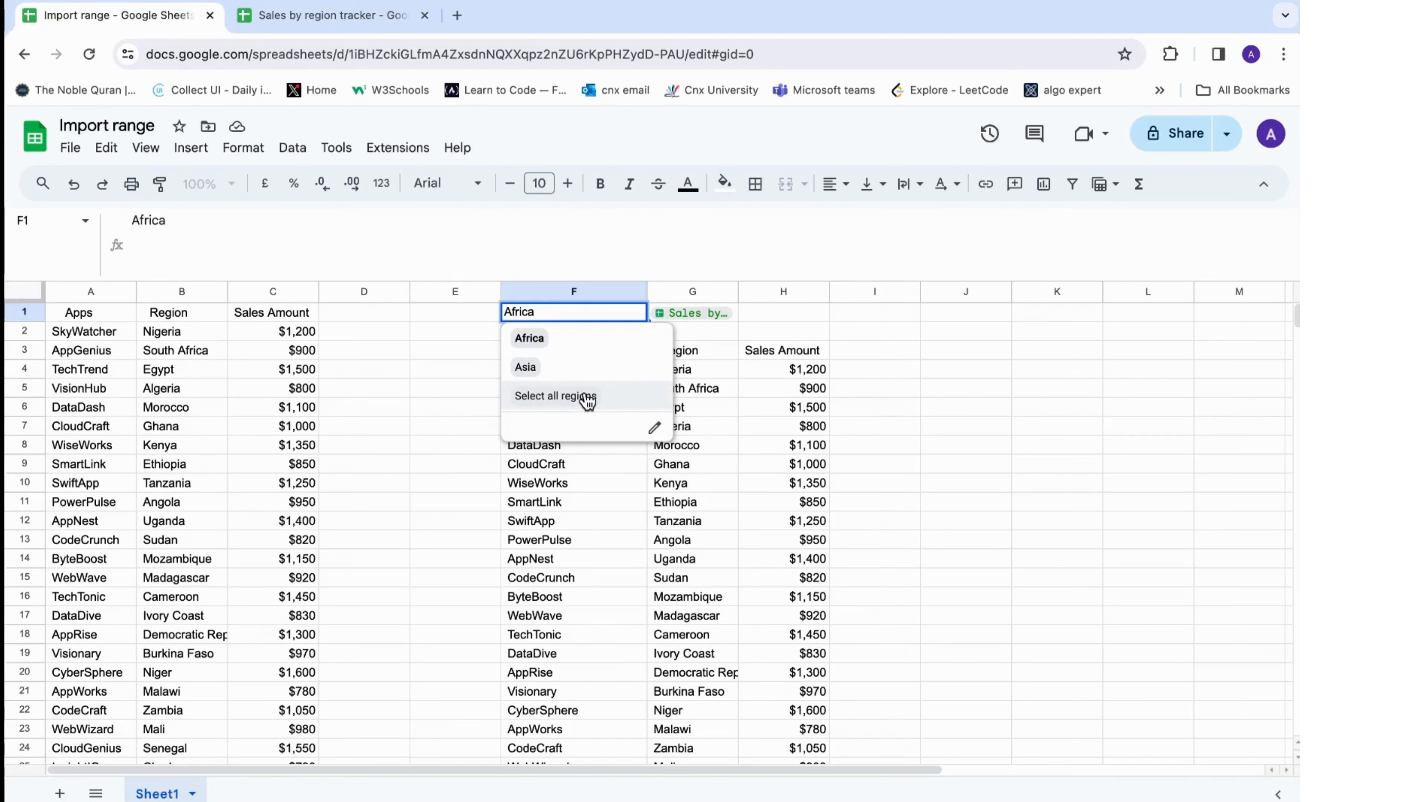
pyautogui.click(572, 478)
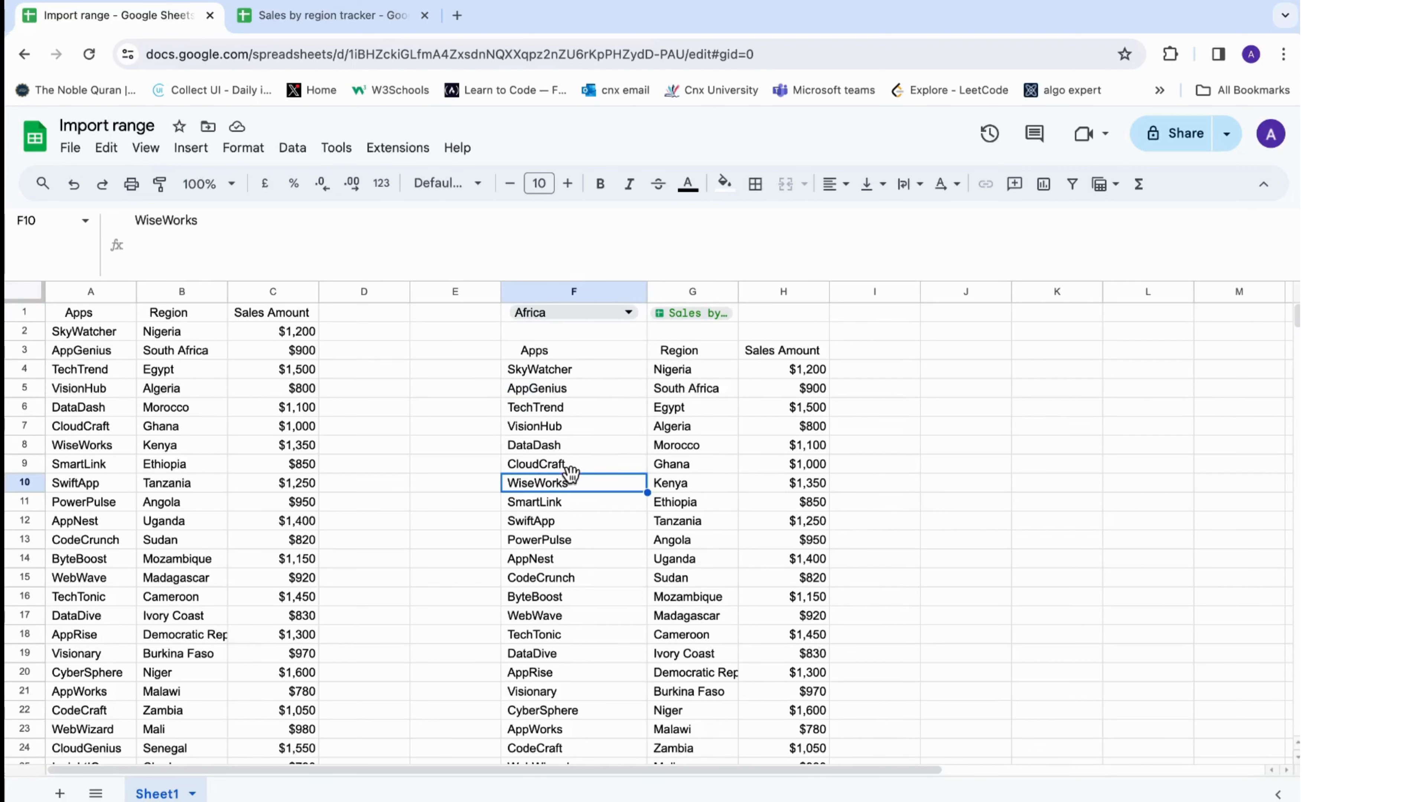
# Start the formula =IF(F1="Select all regions",) in J3, leaving its true and false results empty.
pyautogui.click(985, 363)
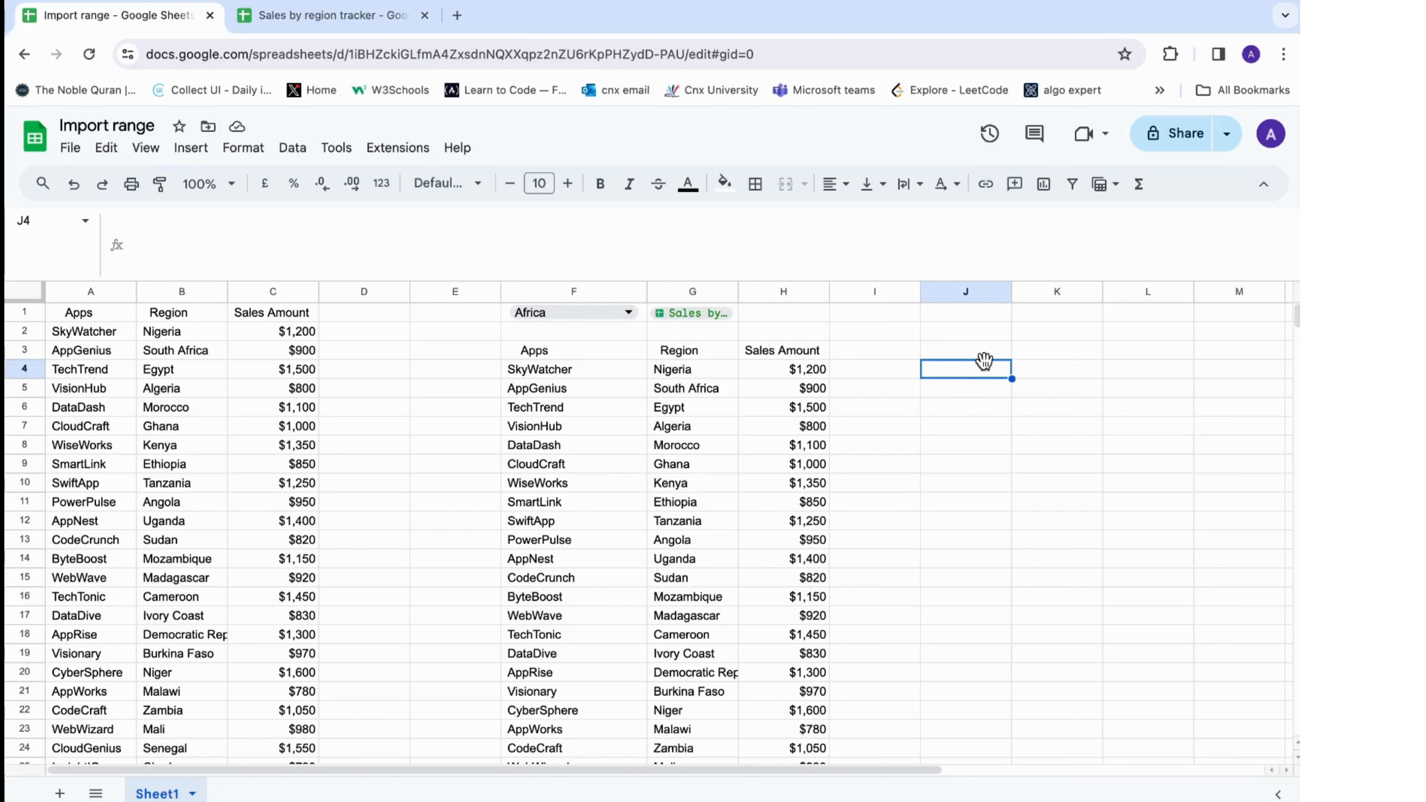
pyautogui.click(985, 353)
pyautogui.write('=IF(')
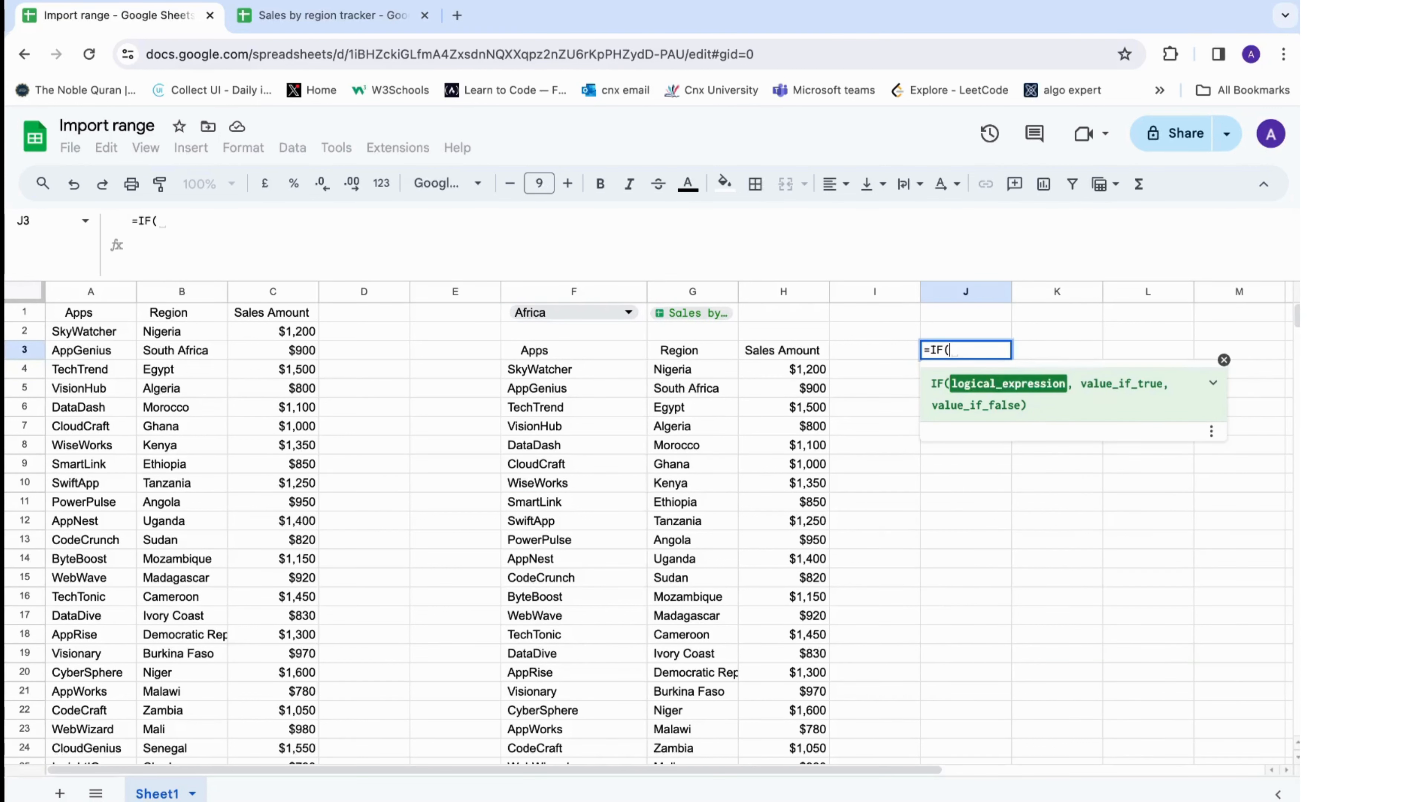
pyautogui.click(508, 314)
pyautogui.write('="Sel')
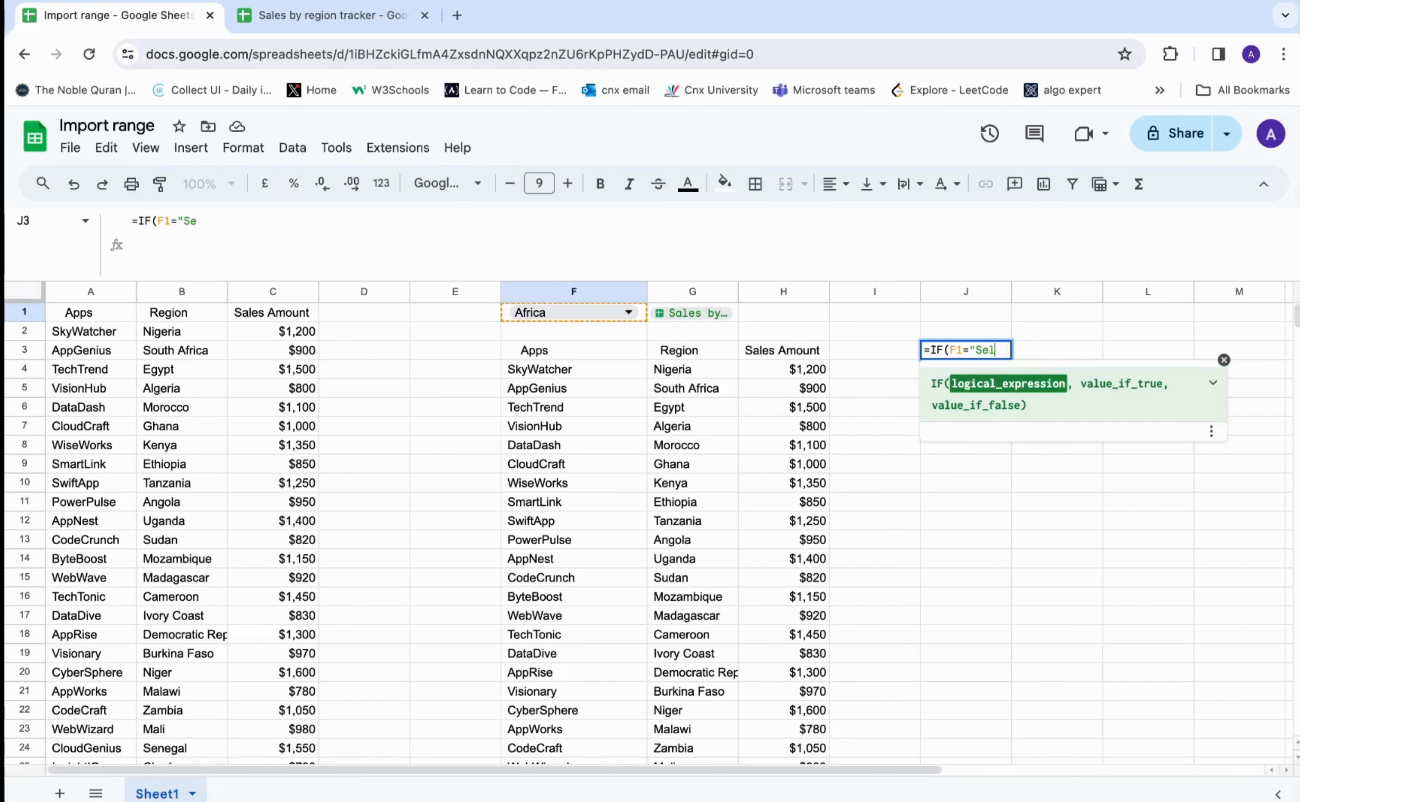
pyautogui.write('ect all reg')
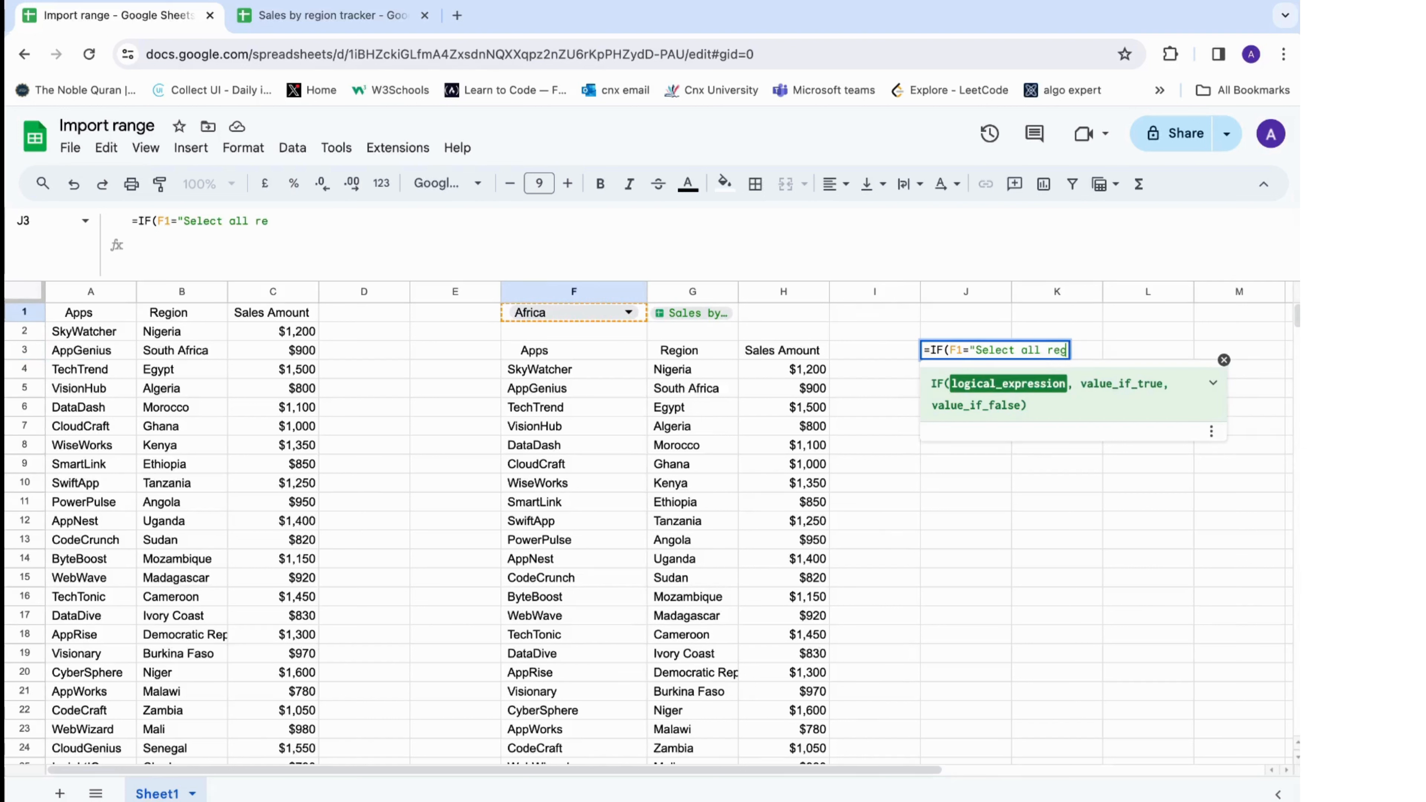
pyautogui.write('ions",')
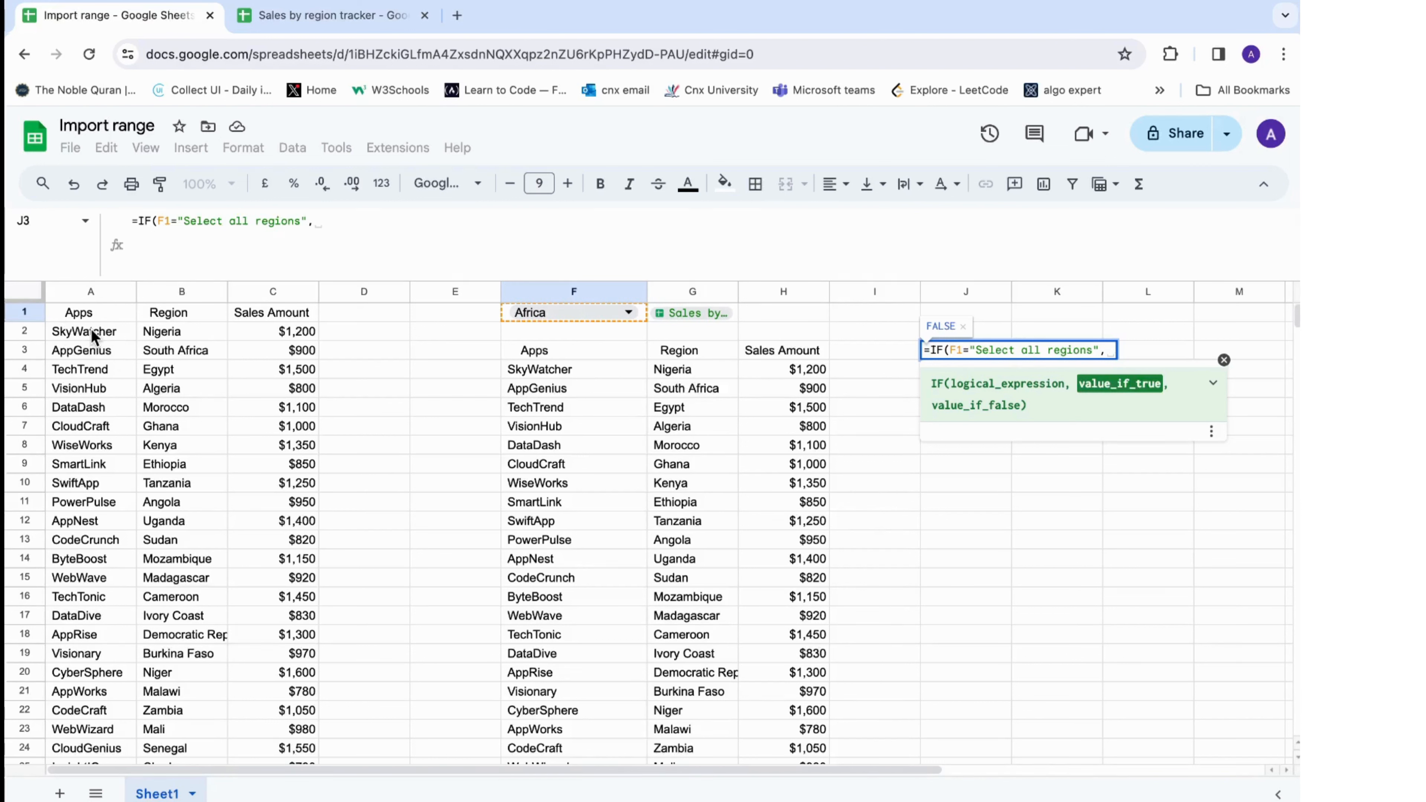
pyautogui.press('Return')
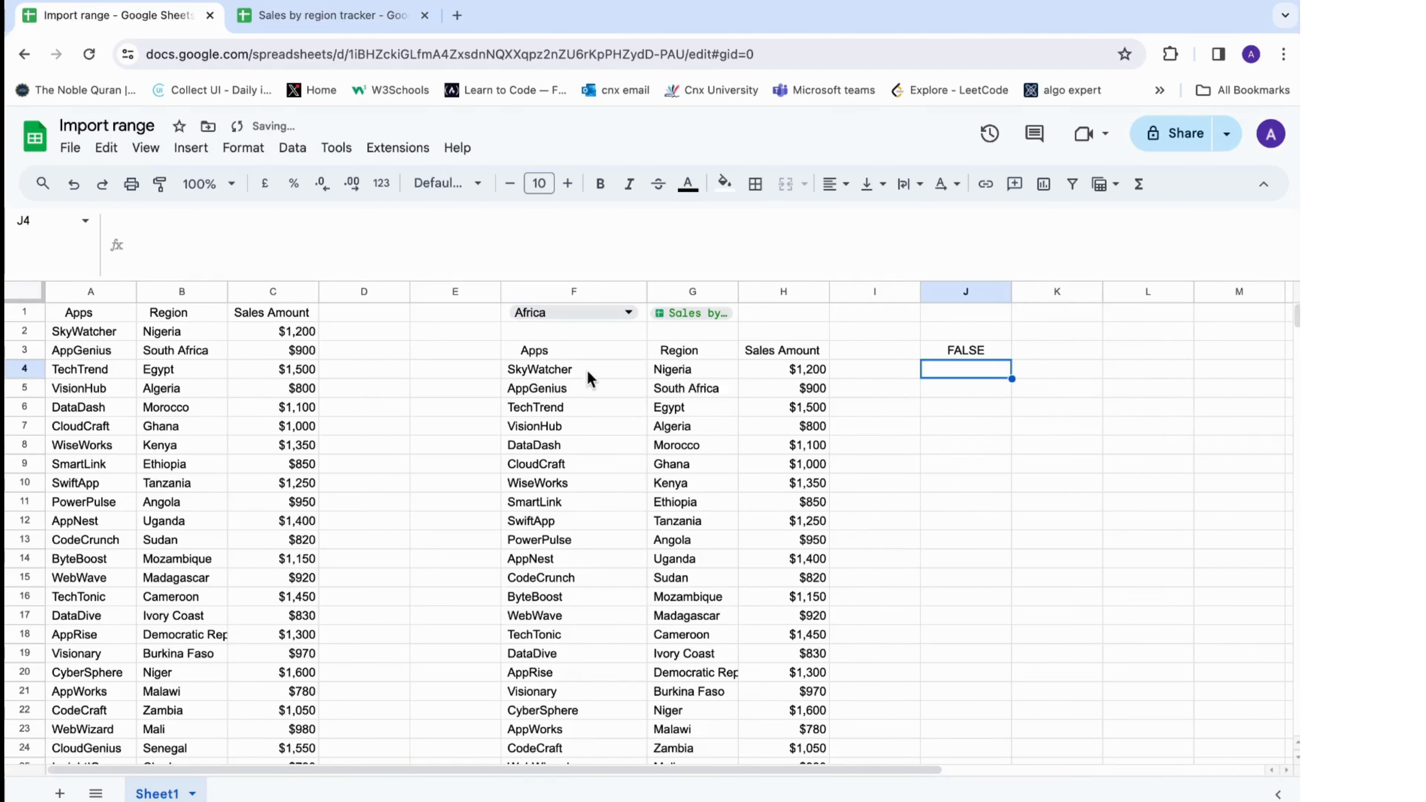
# Copy the QUERY formula text in F4 without its equals sign, keeping the formula in the cell.
pyautogui.click(529, 357)
pyautogui.click(550, 366)
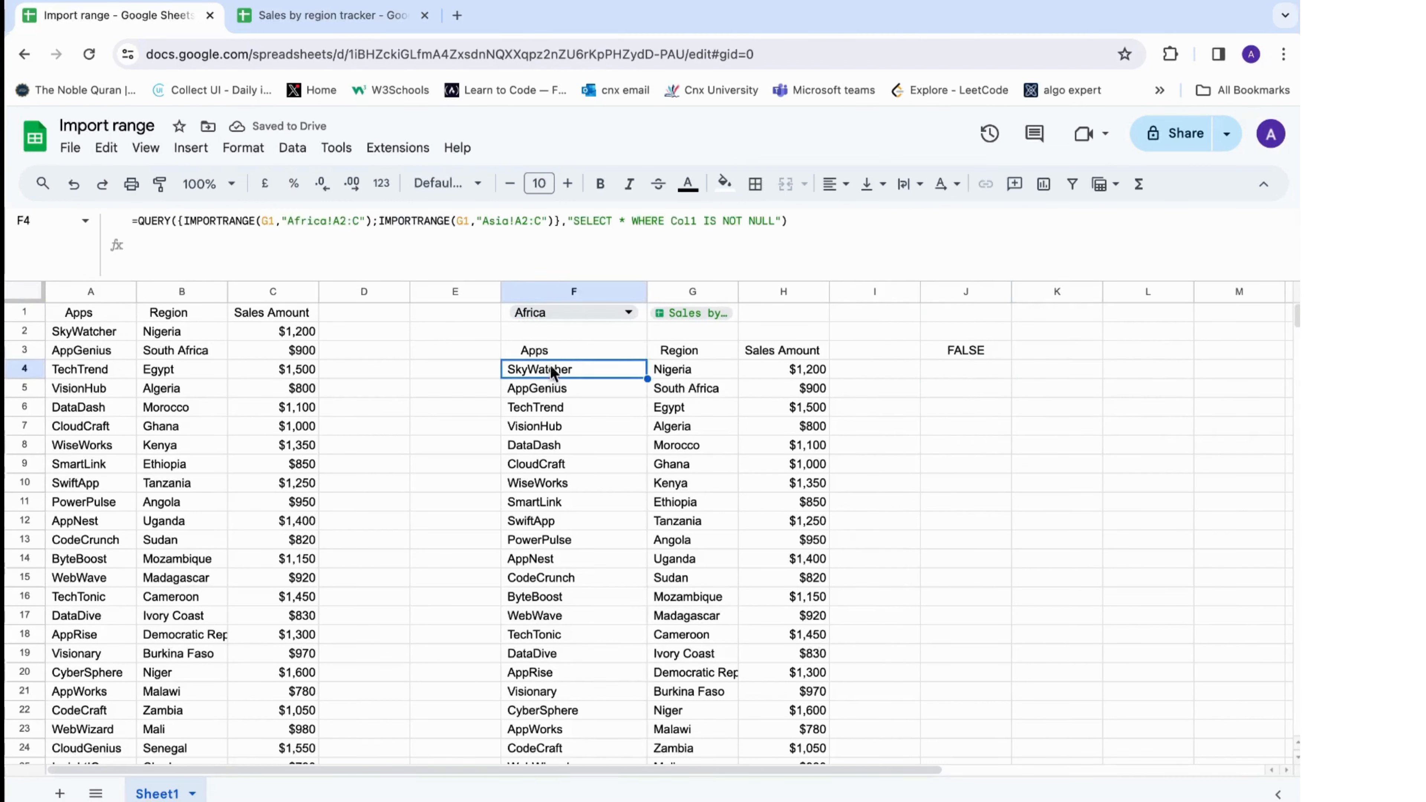
pyautogui.moveTo(787, 220); pyautogui.dragTo(142, 216)
pyautogui.hotkey('ctrl', 'x')
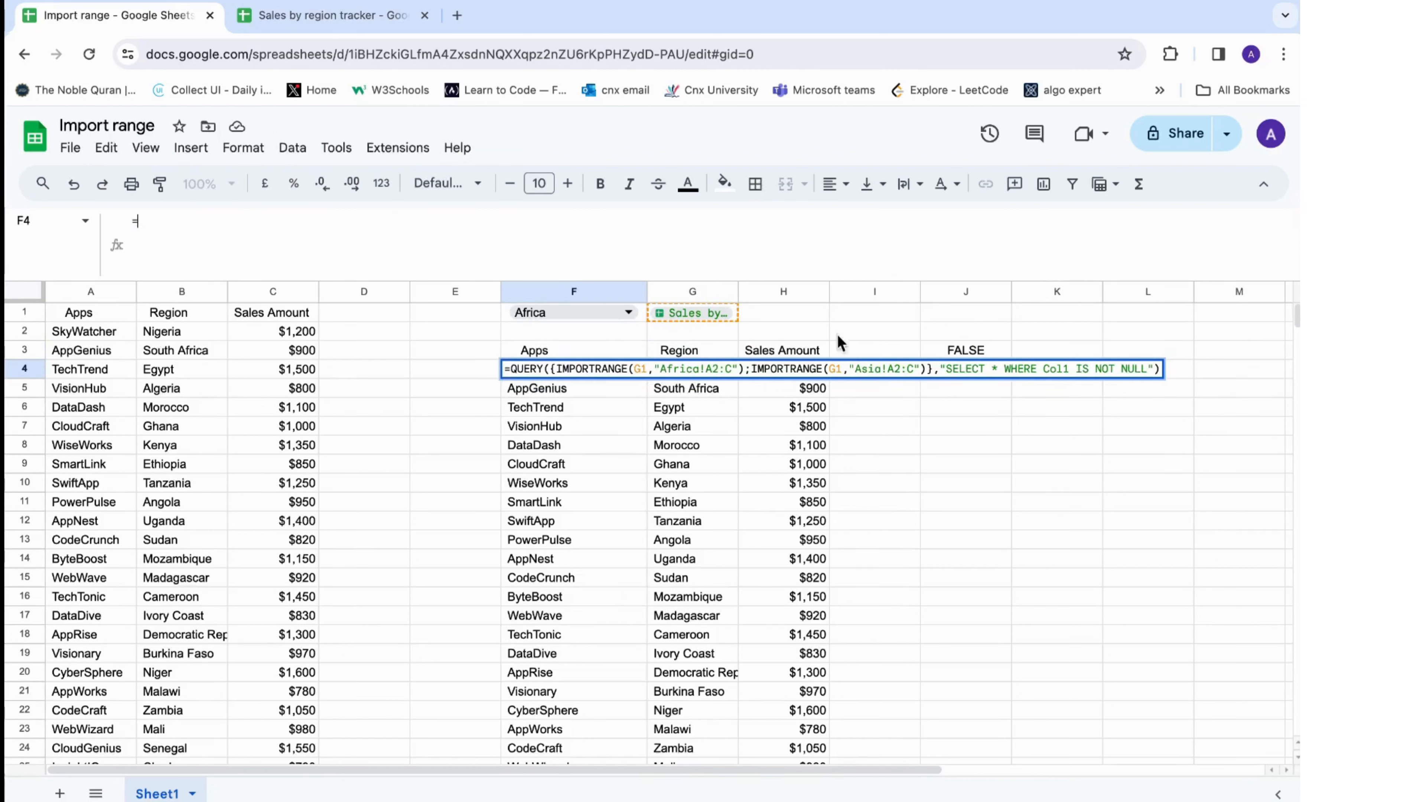
pyautogui.press('Return')
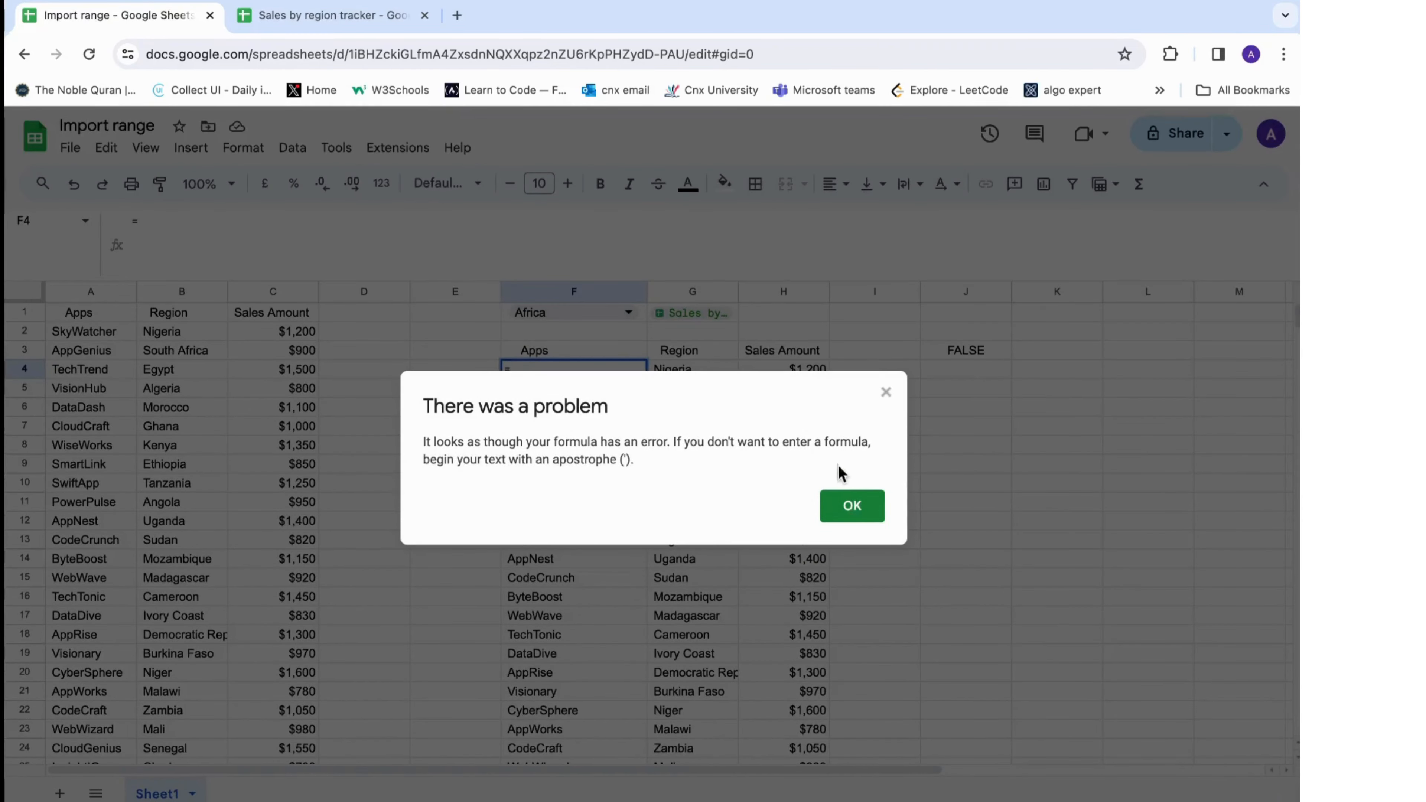
pyautogui.click(851, 504)
pyautogui.doubleClick(539, 370)
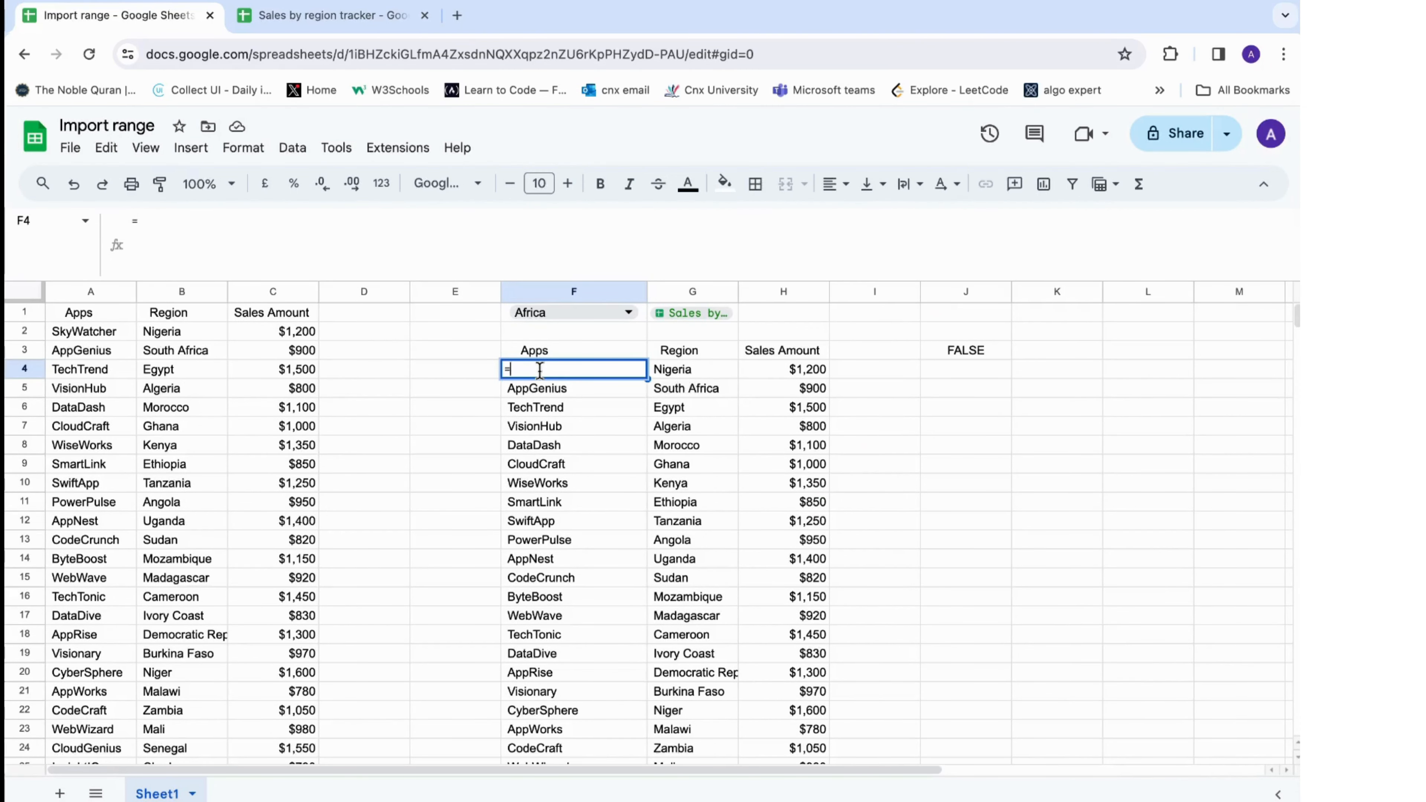
pyautogui.hotkey('ctrl', 'v')
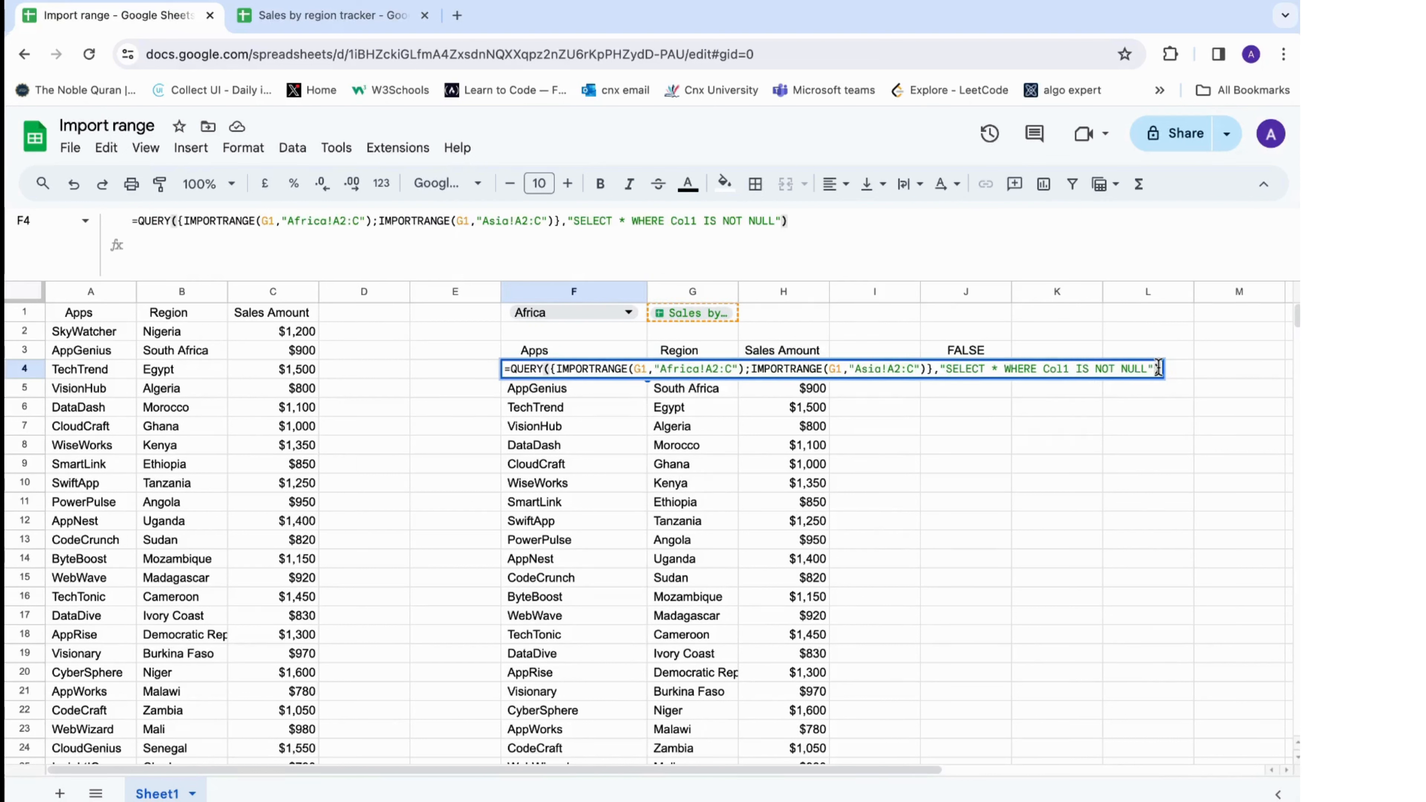
pyautogui.moveTo(1158, 369); pyautogui.dragTo(518, 365)
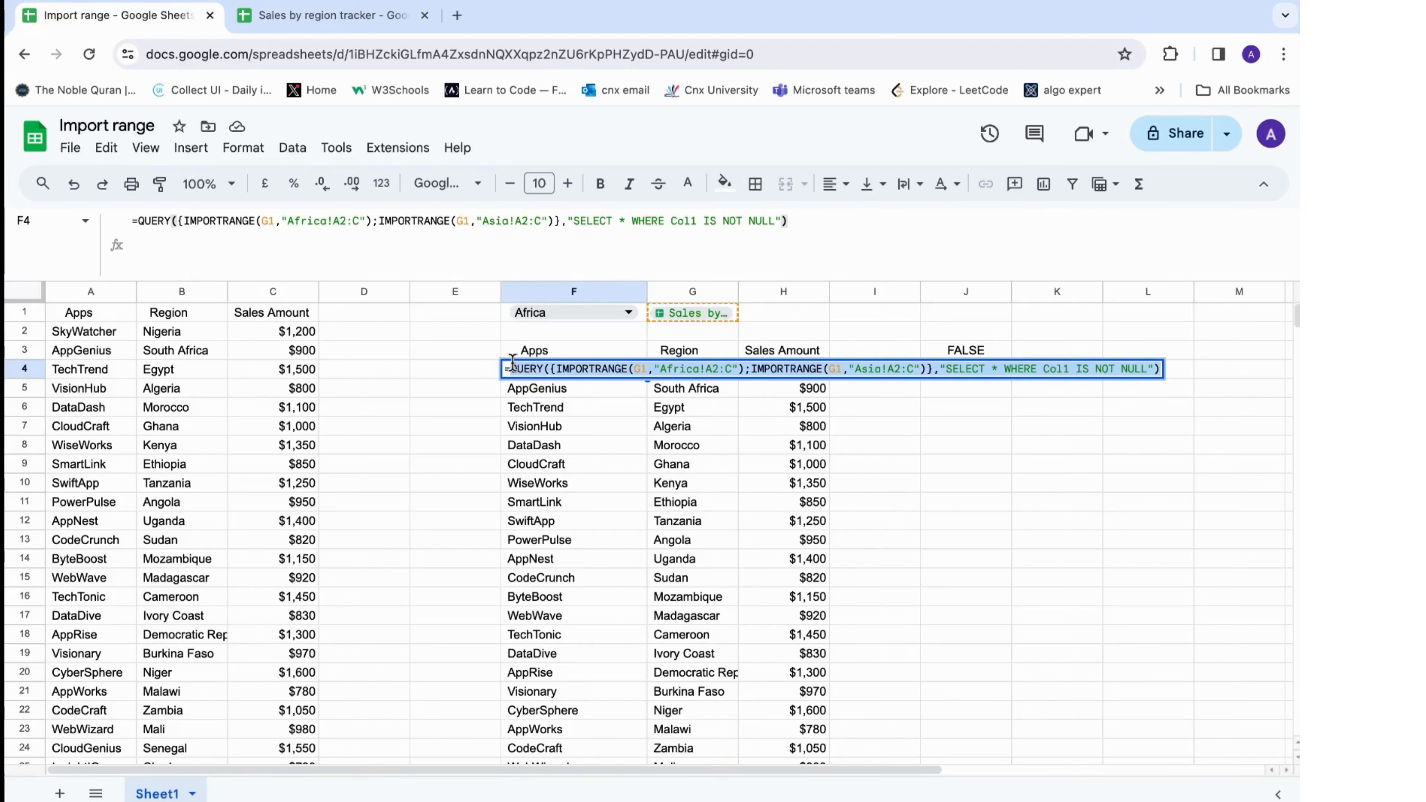
pyautogui.press('Return')
# Insert the copied QUERY expression as the value-if-true argument of the IF formula in J3.
pyautogui.click(995, 354)
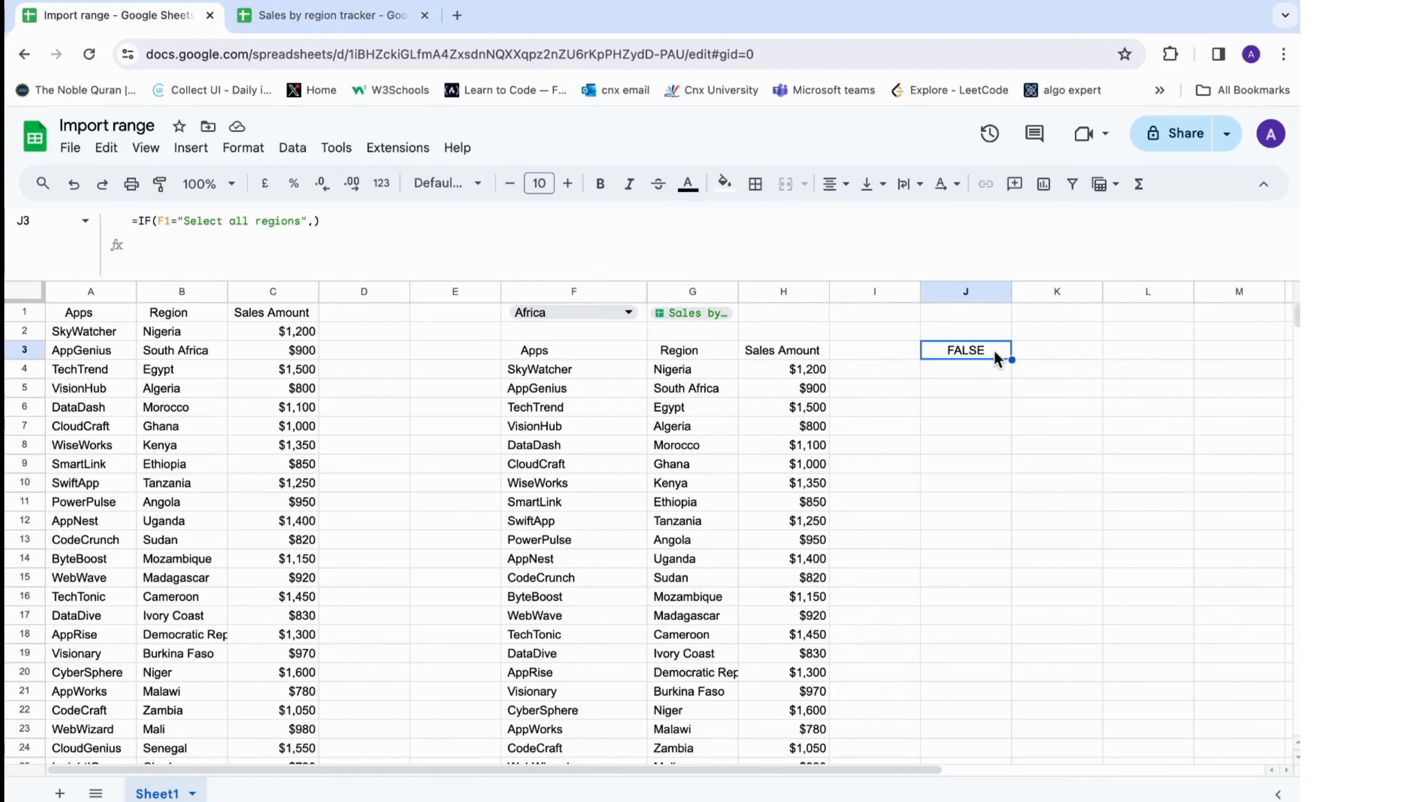
pyautogui.click(310, 221)
pyautogui.press('Right')
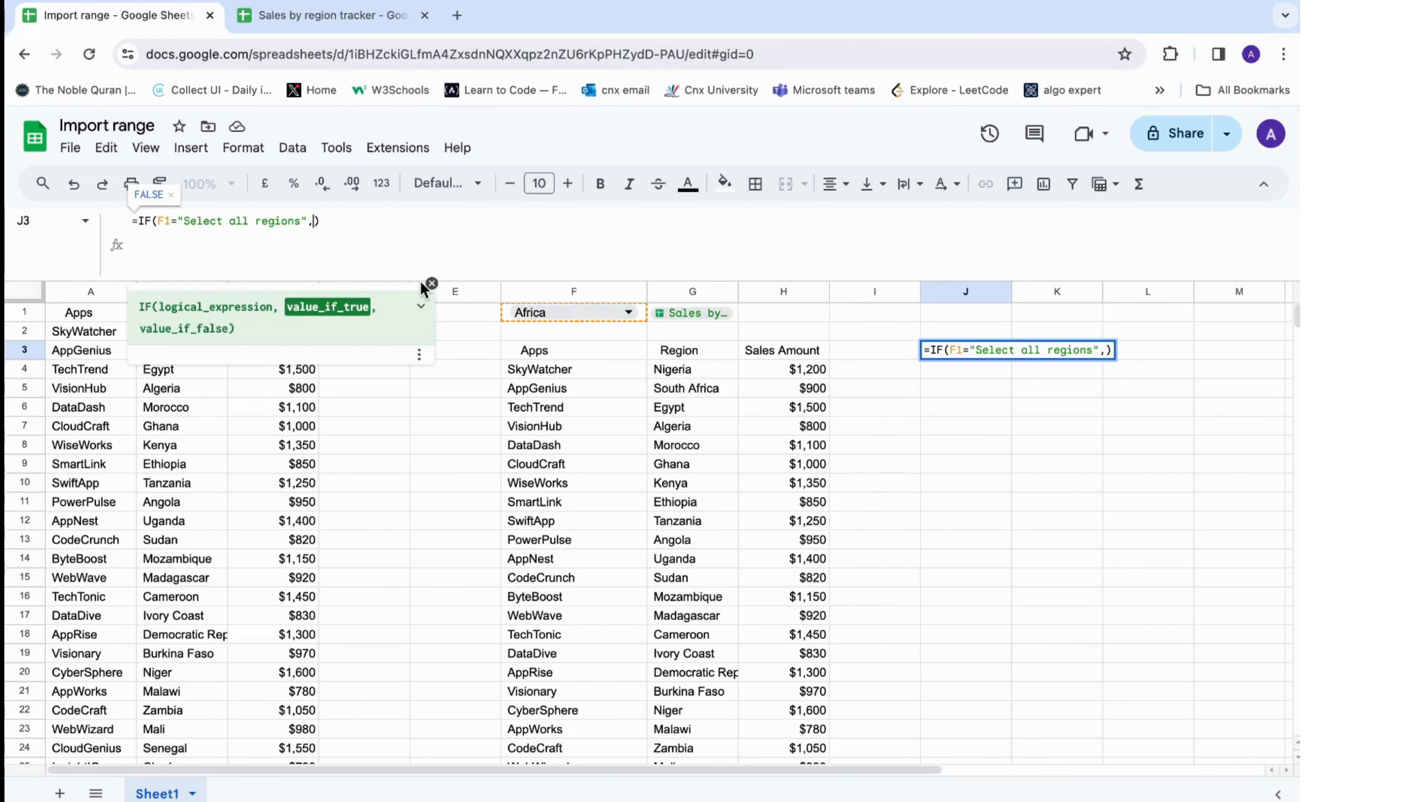
pyautogui.hotkey('ctrl', 'v')
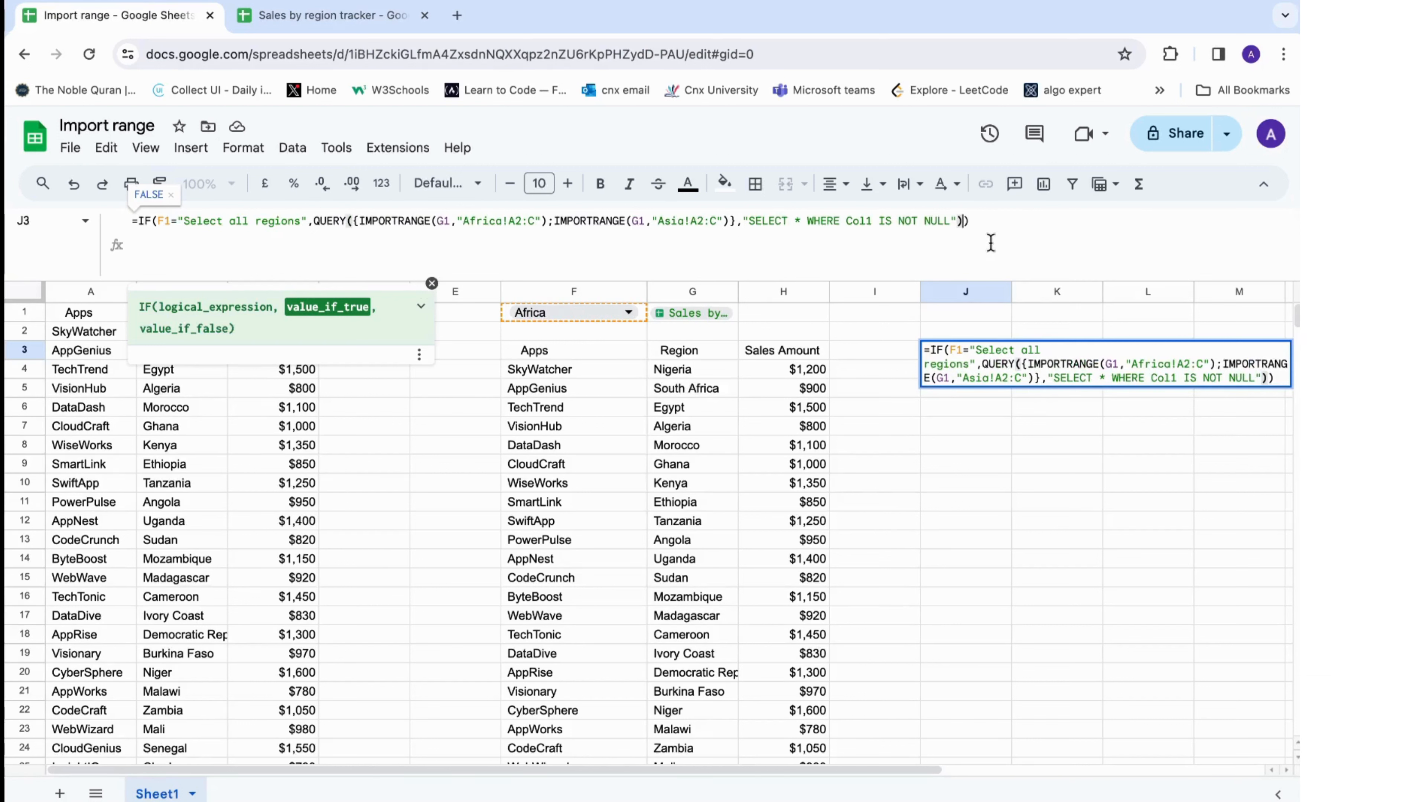
pyautogui.press('Return')
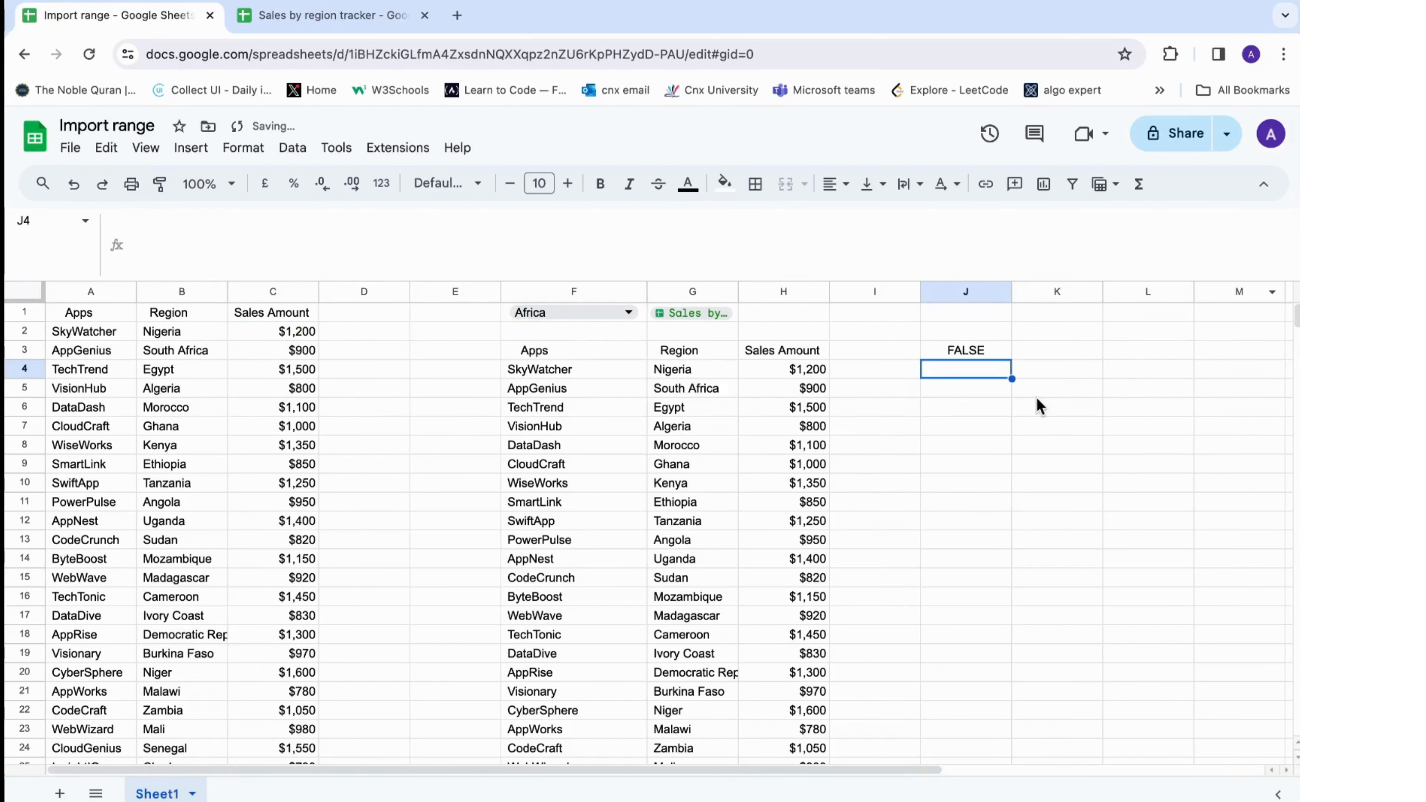
# Add a comma after the QUERY expression in J3 to open the IF formula's value-if-false argument.
pyautogui.click(973, 349)
pyautogui.click(991, 219)
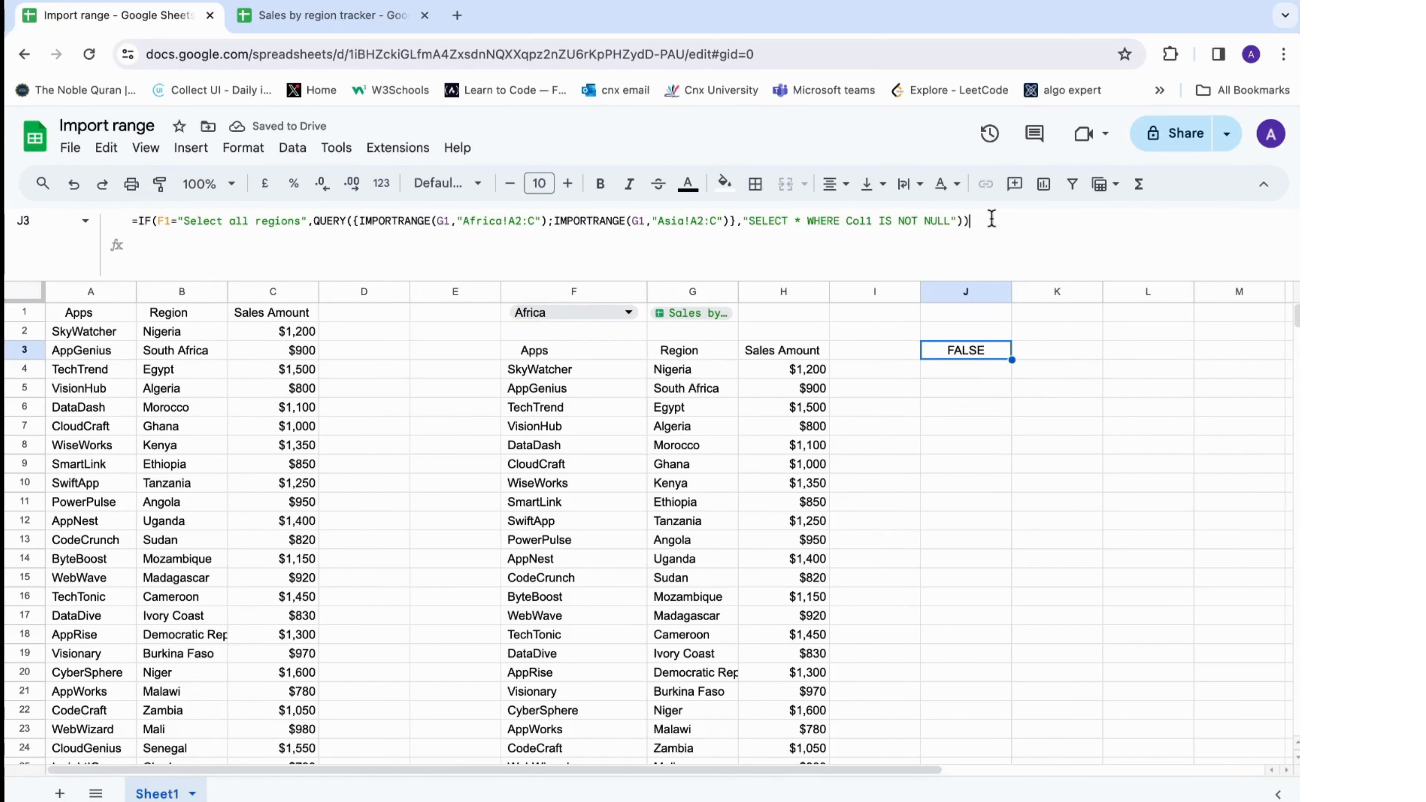
pyautogui.press('BackSpace')
pyautogui.write(',')
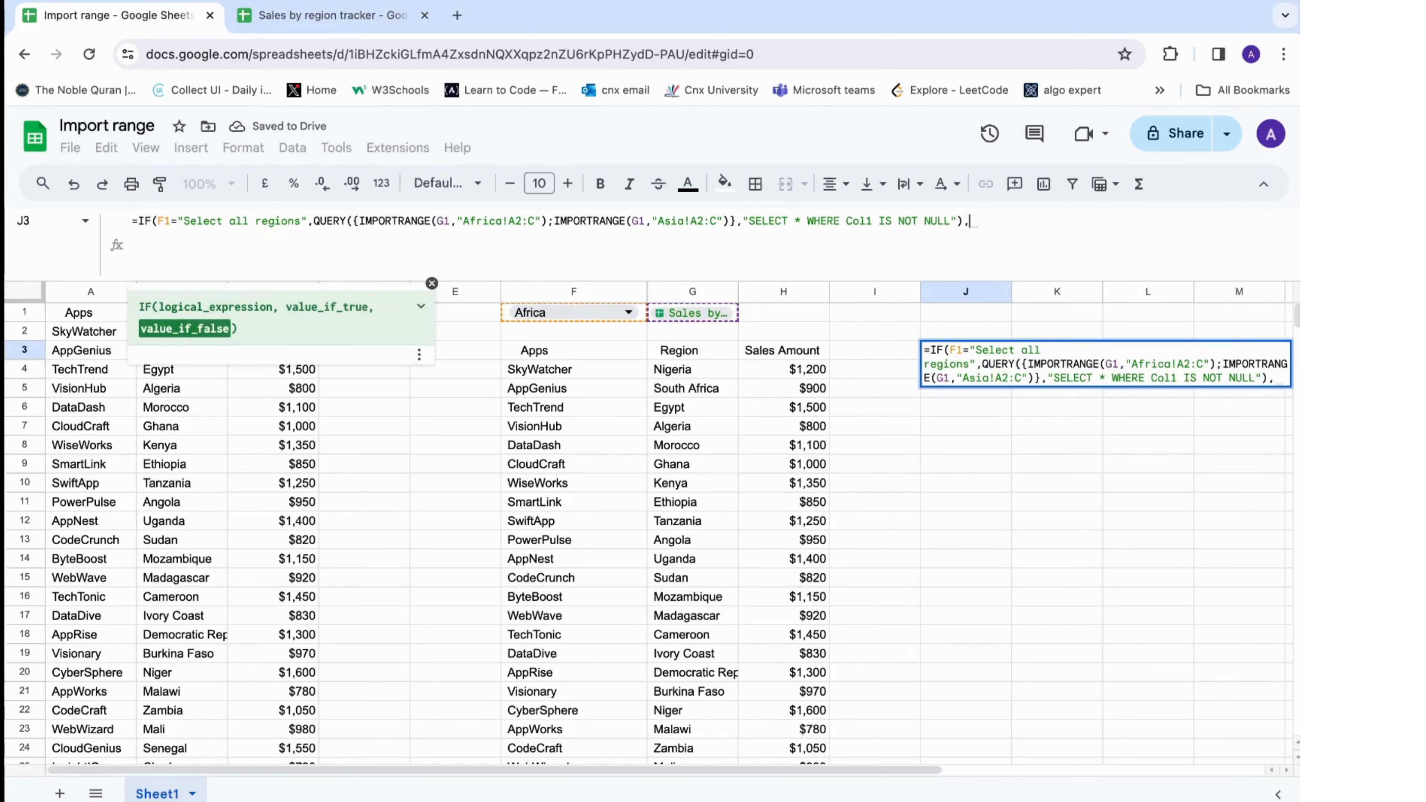
pyautogui.press('Return')
# Copy IMPORTRANGE(G1,F1&"!A2:C26") from A2 without its equals sign and insert it as the value-if-false argument in J3.
pyautogui.click(90, 332)
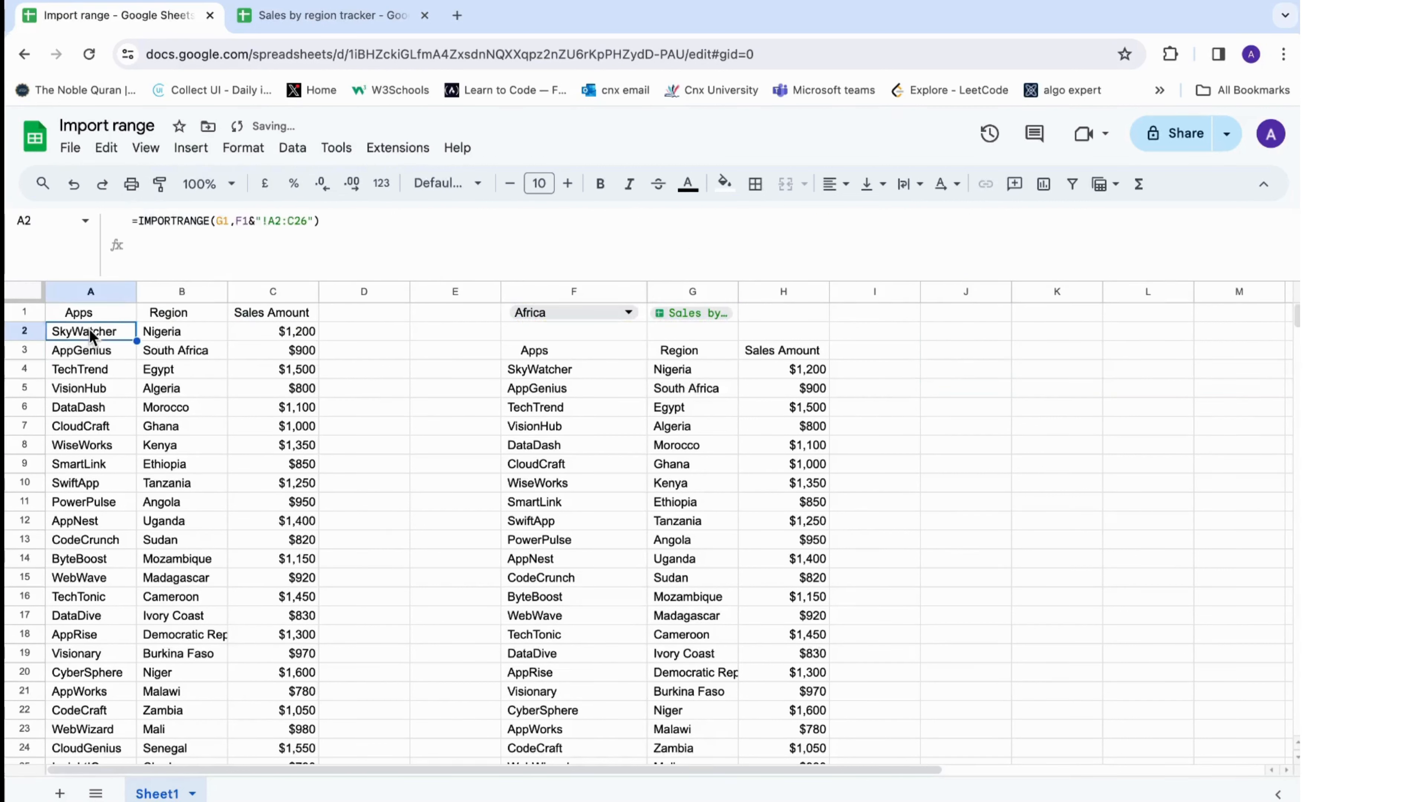
pyautogui.moveTo(336, 222); pyautogui.dragTo(138, 221)
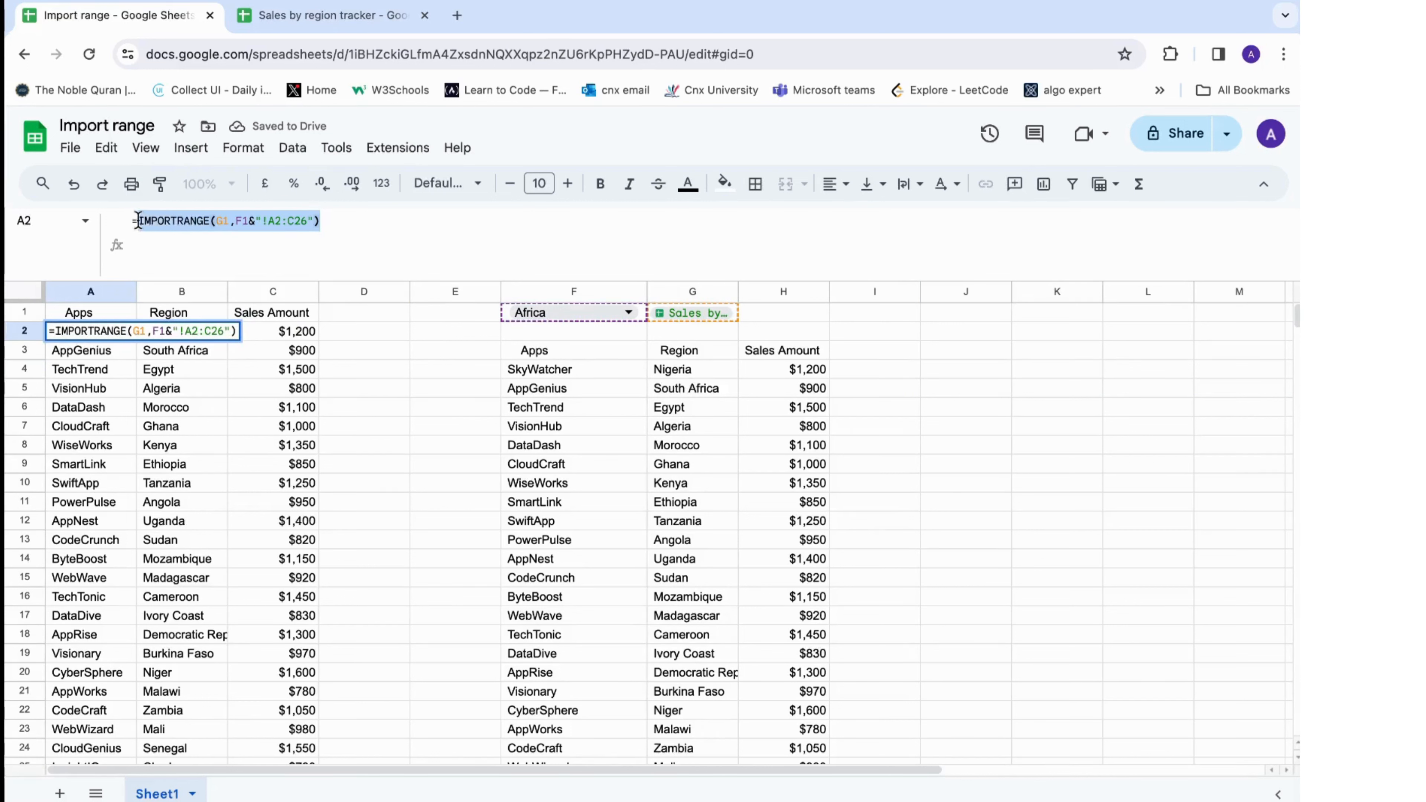
pyautogui.press('Return')
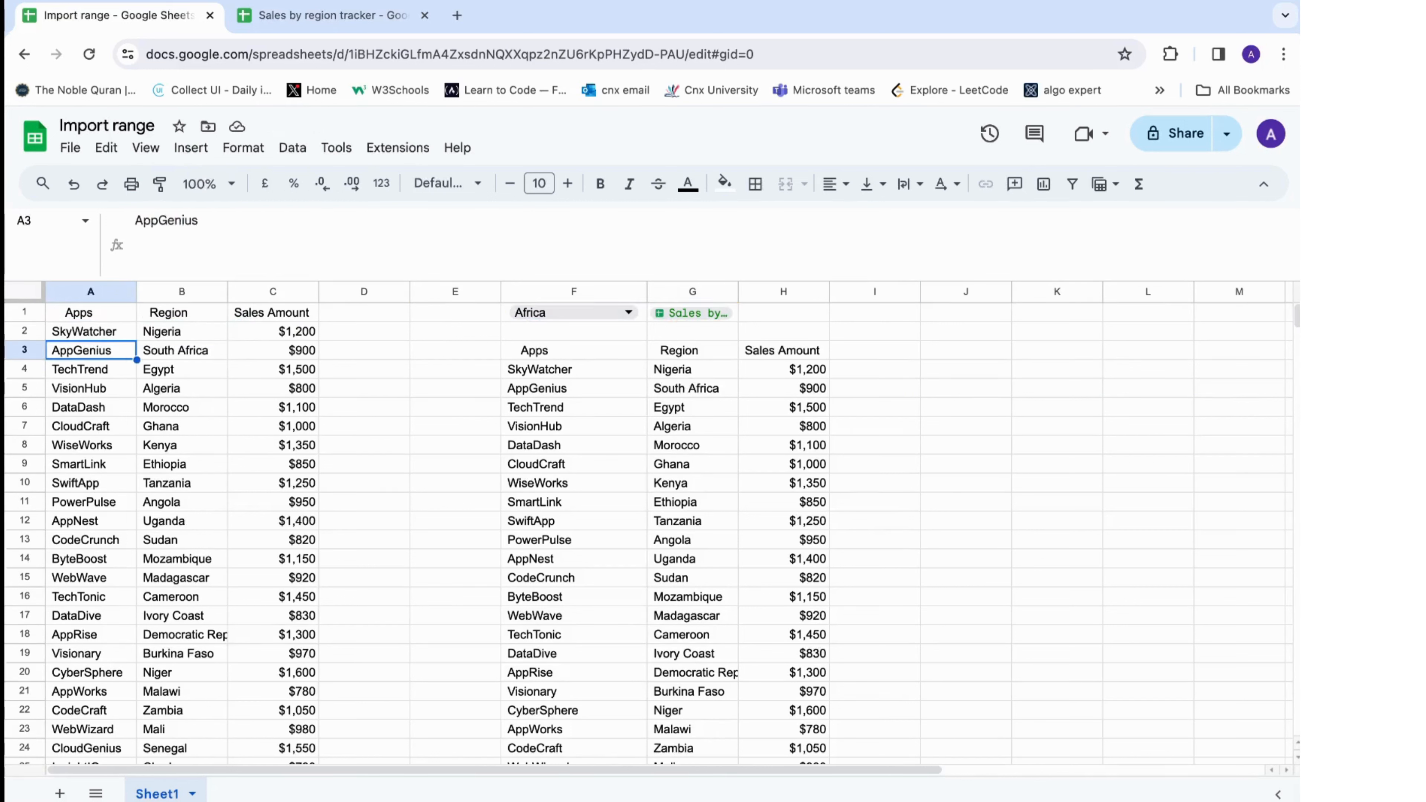
pyautogui.click(933, 353)
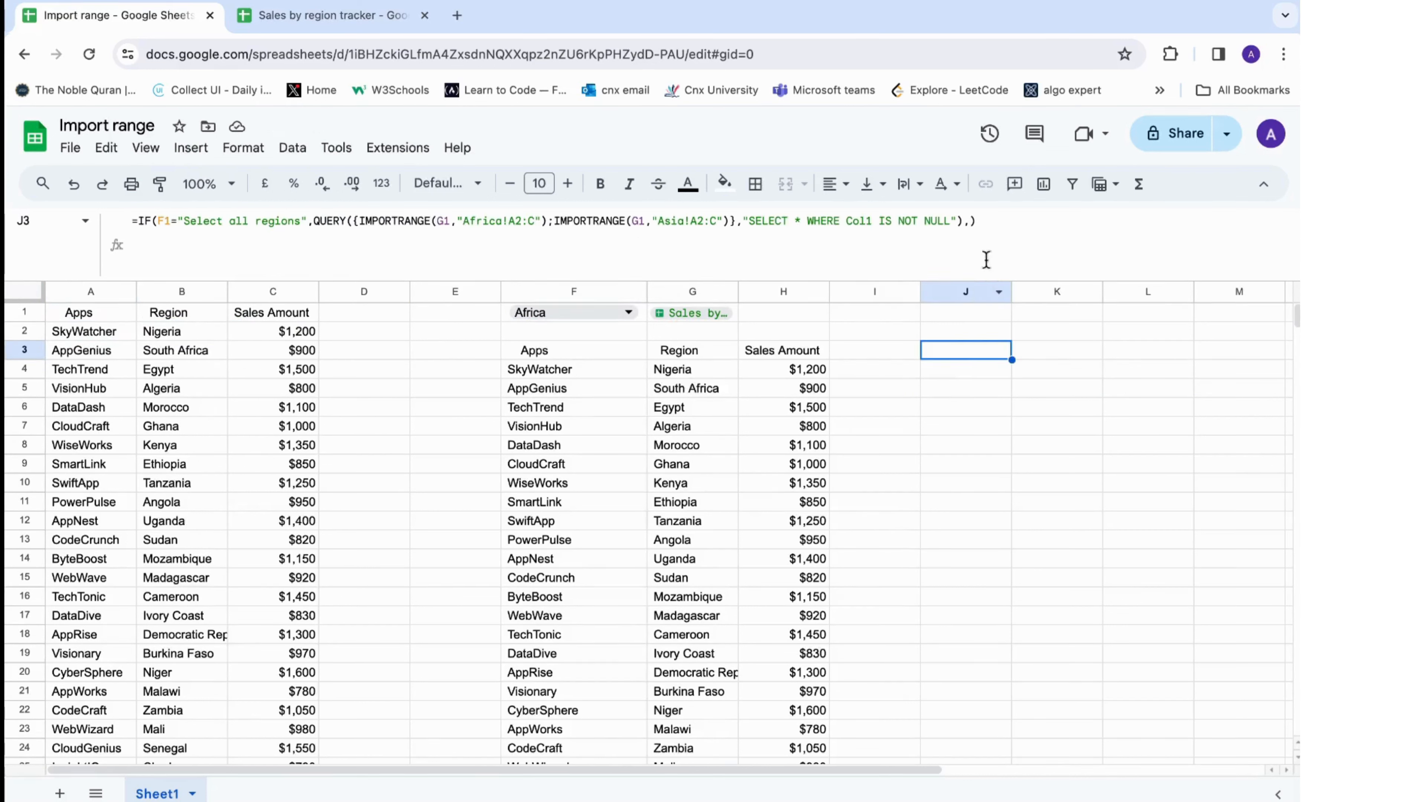
pyautogui.click(968, 221)
pyautogui.write(',')
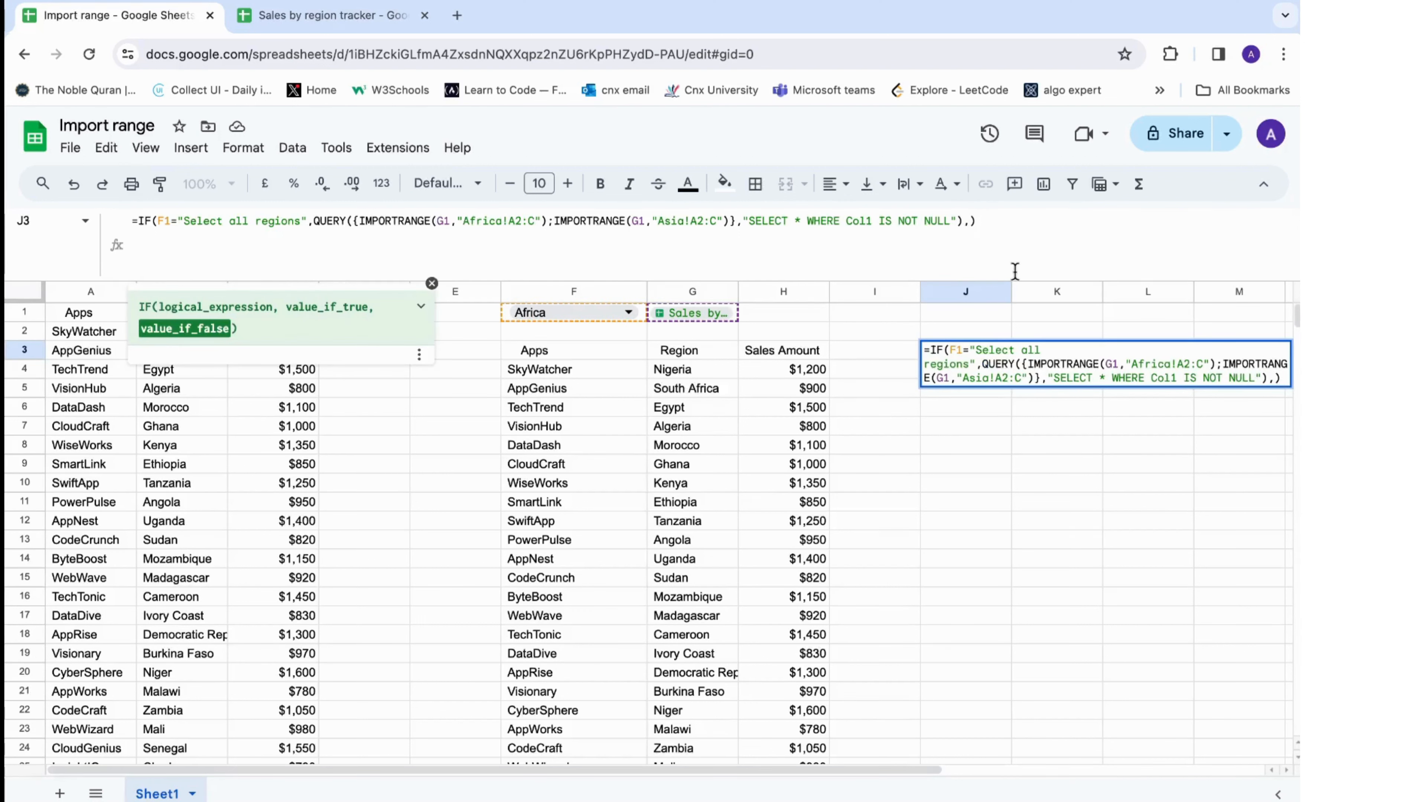
pyautogui.hotkey('ctrl', 'v')
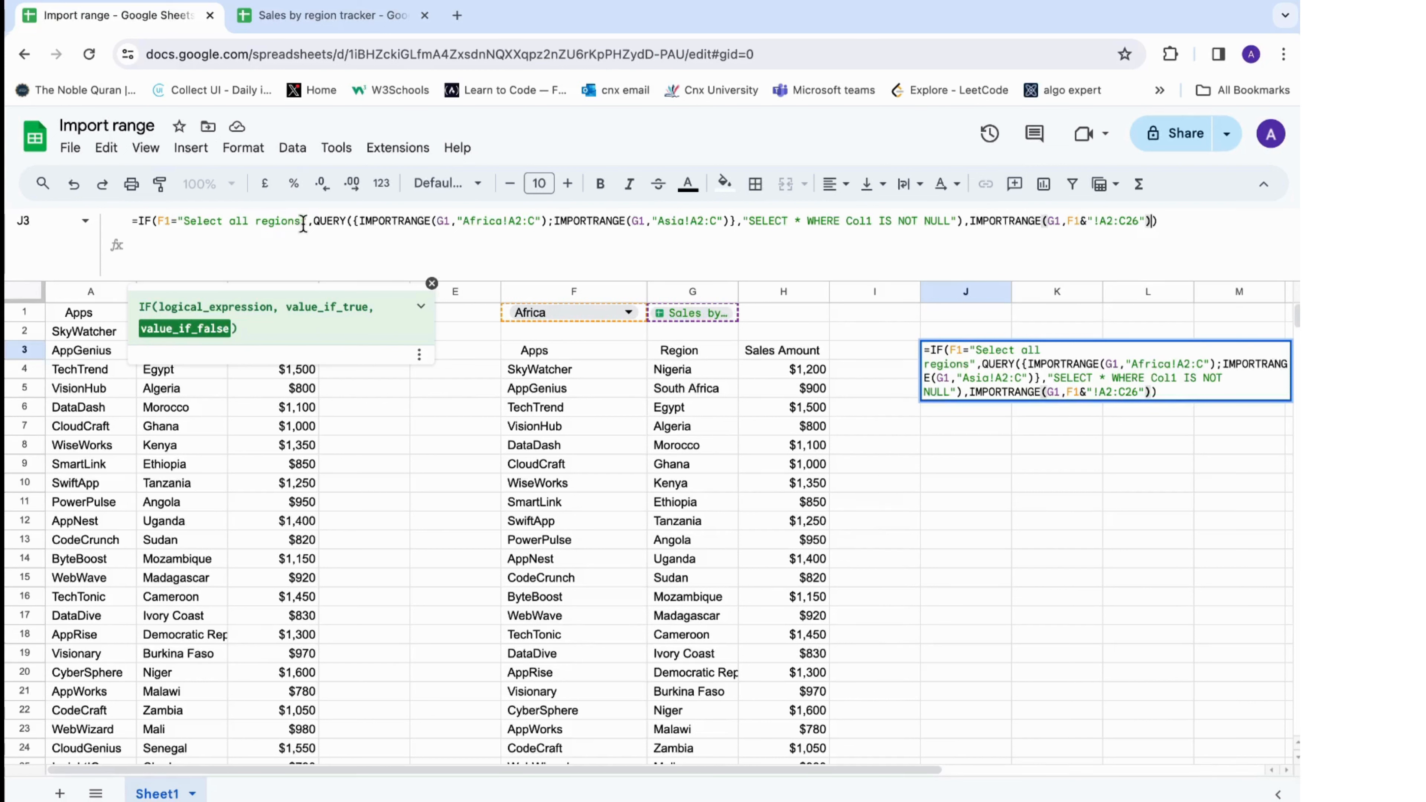
# Wrap the QUERY expression inside the J3 IF formula in its own parentheses and commit the formula.
pyautogui.moveTo(313, 221); pyautogui.dragTo(737, 221)
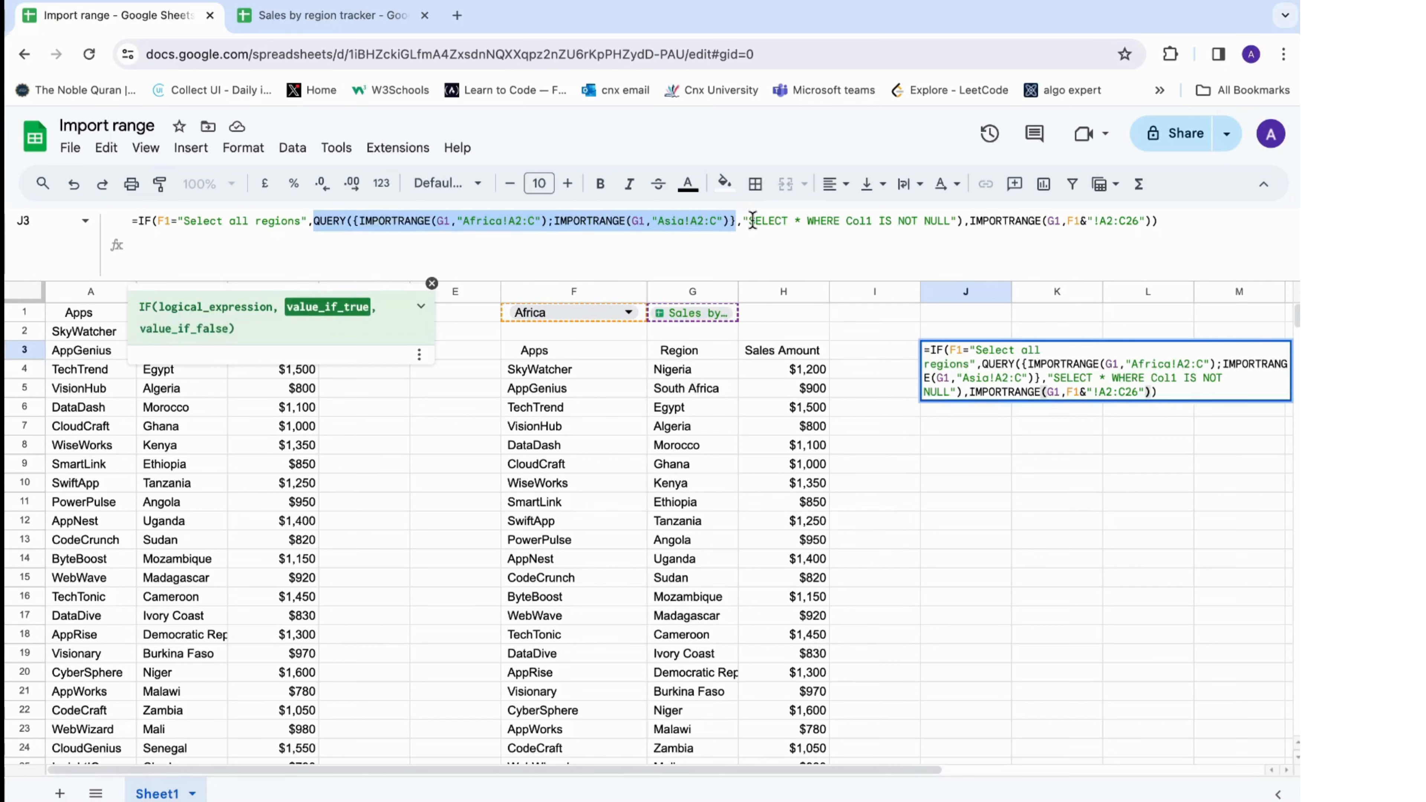
pyautogui.click(956, 221)
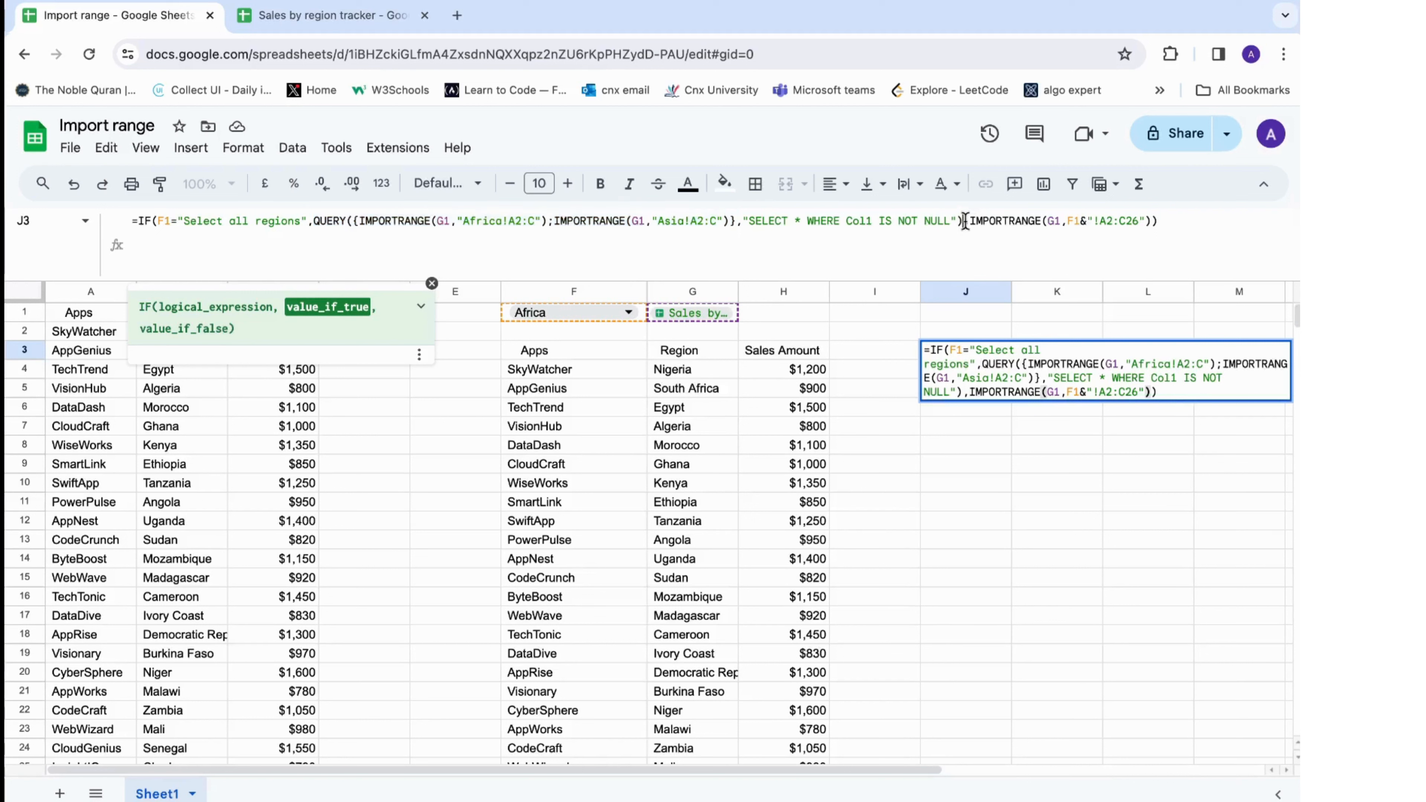
pyautogui.write(')')
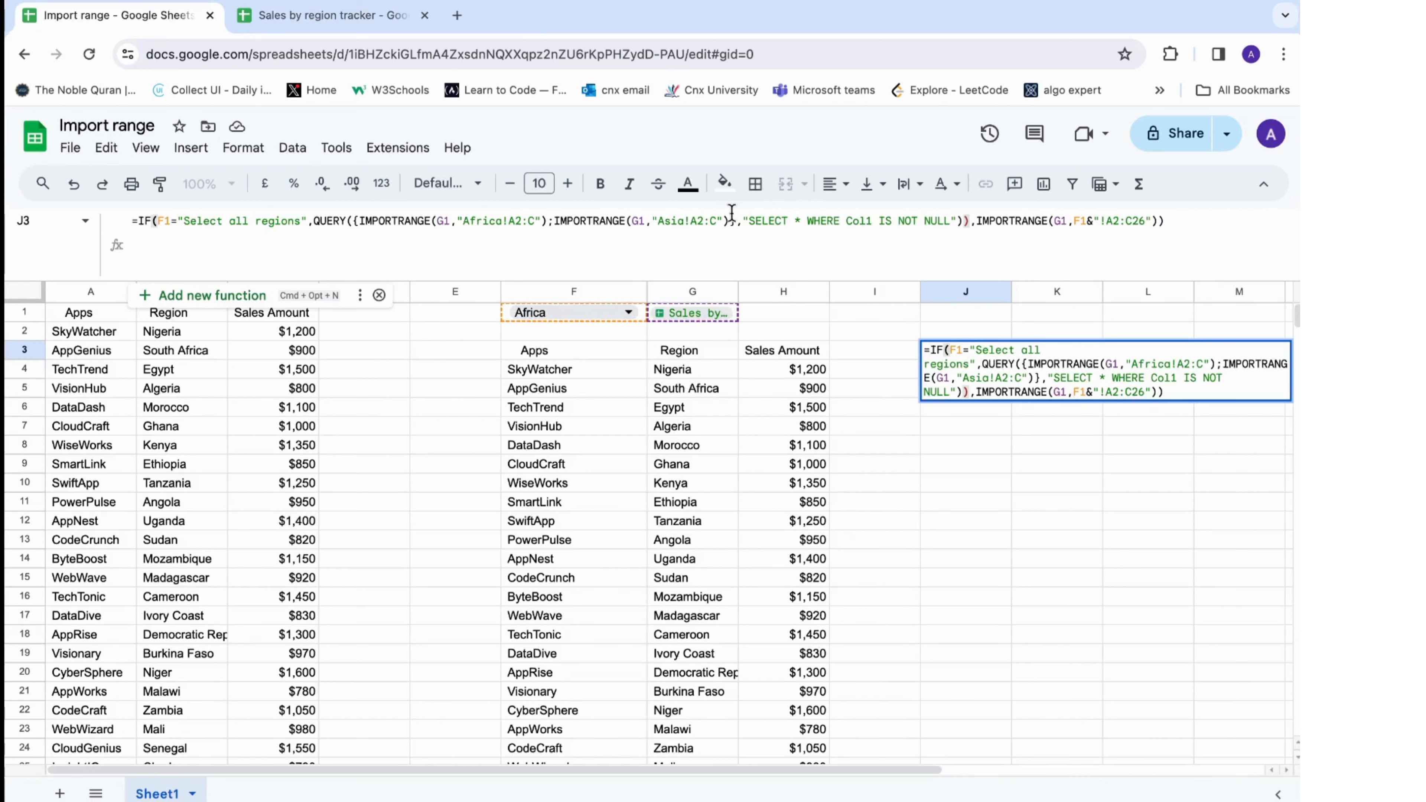
pyautogui.click(314, 220)
pyautogui.write('(')
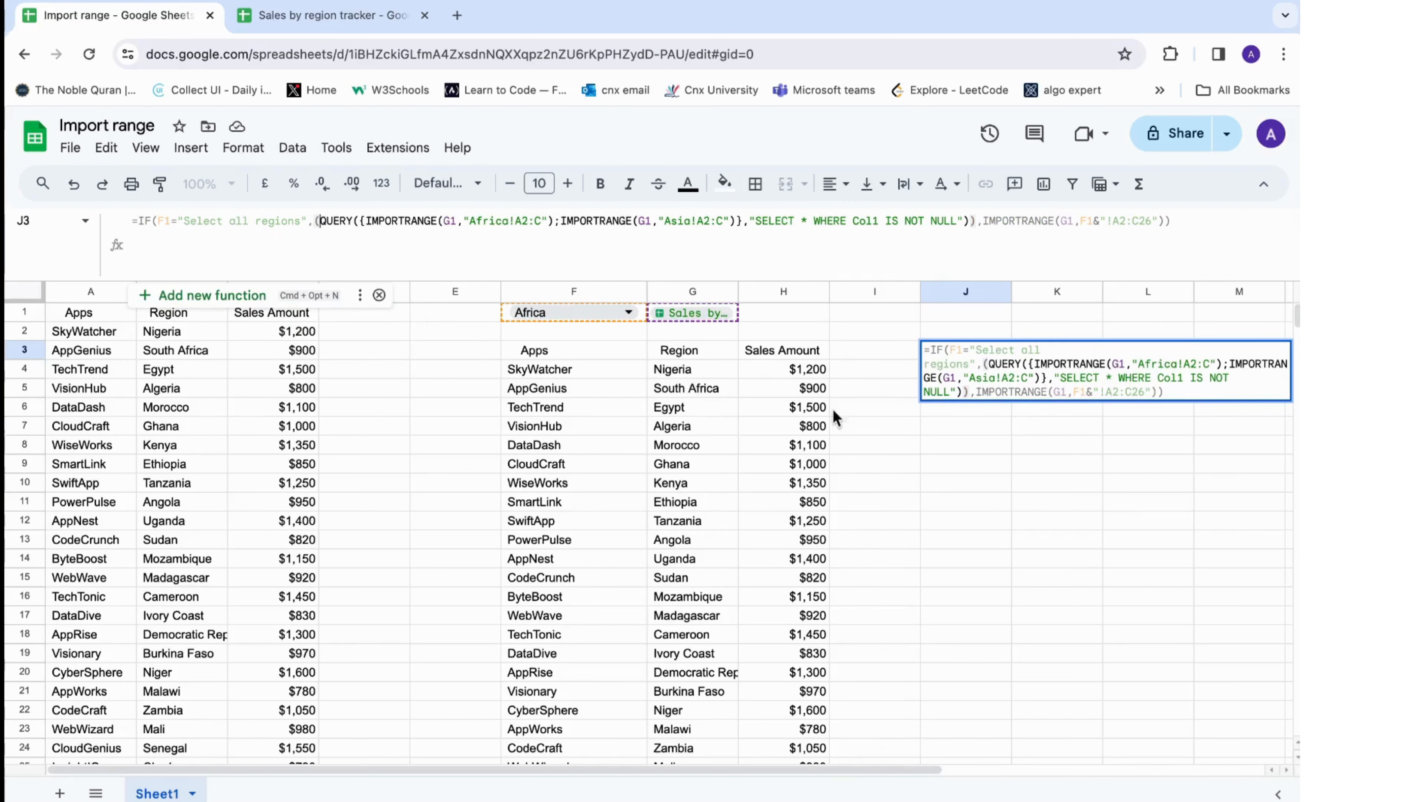
pyautogui.press('Return')
# Cut the complete IF formula out of J3 and remove the leftover equals sign, leaving the cell empty.
pyautogui.click(991, 354)
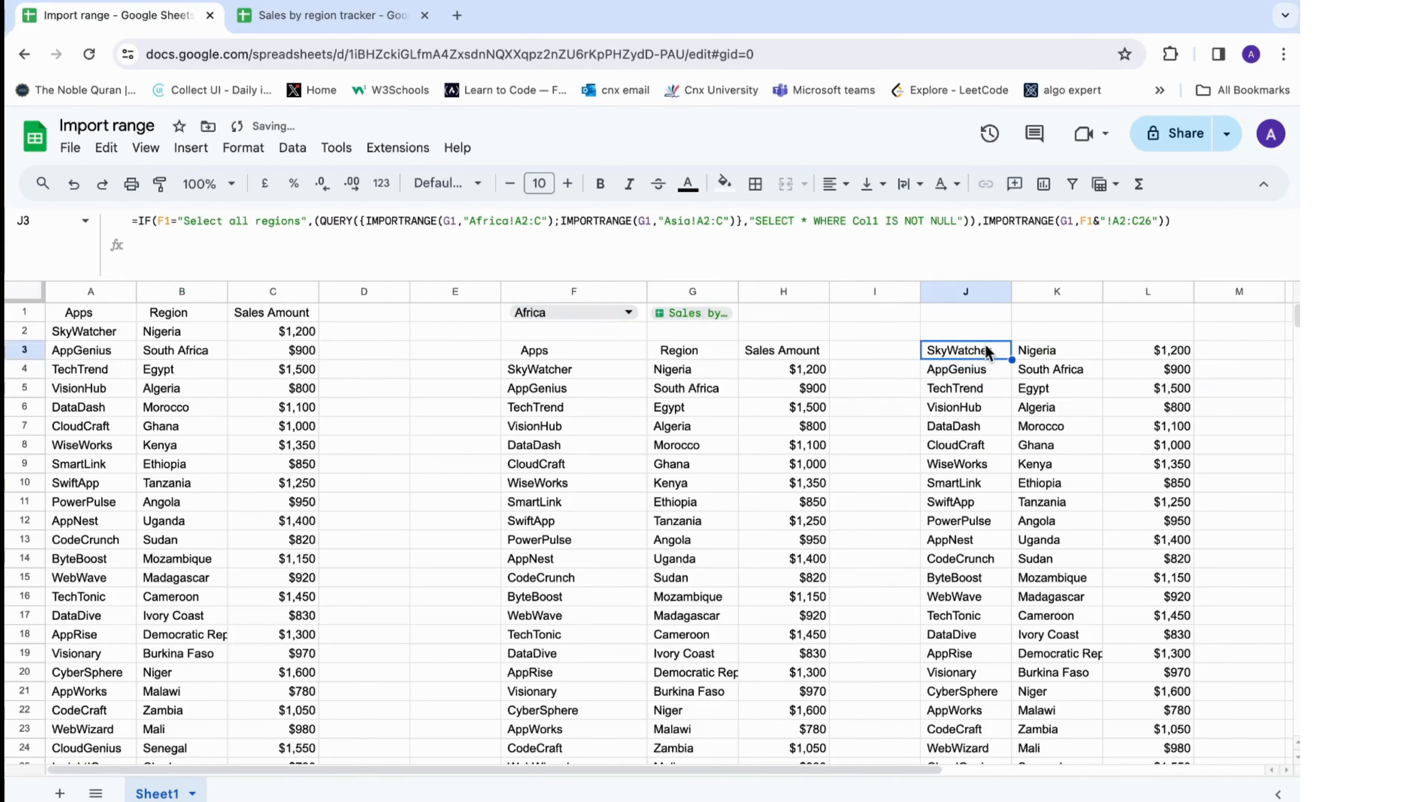
pyautogui.moveTo(1181, 220); pyautogui.dragTo(368, 213)
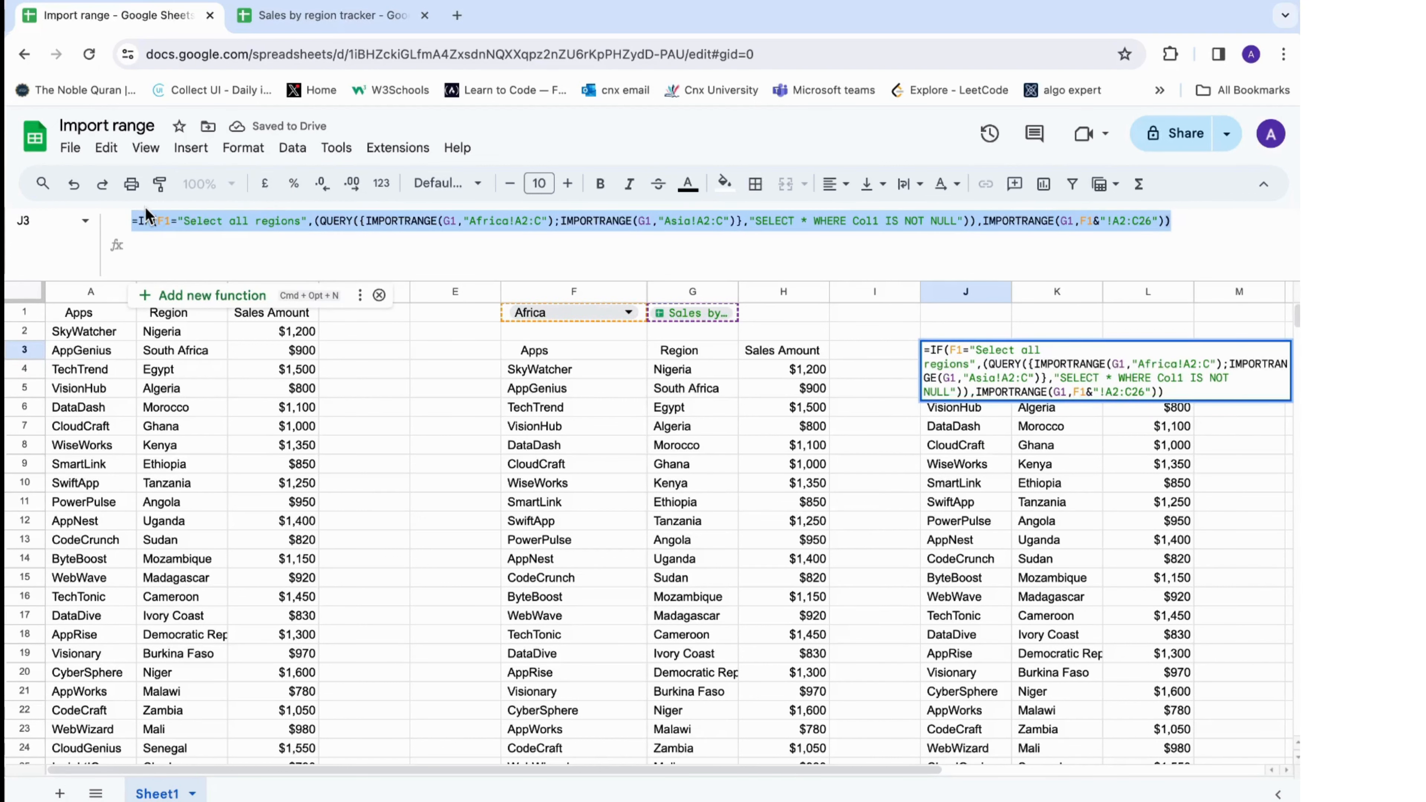
pyautogui.moveTo(144, 208); pyautogui.dragTo(137, 214)
pyautogui.press('BackSpace')
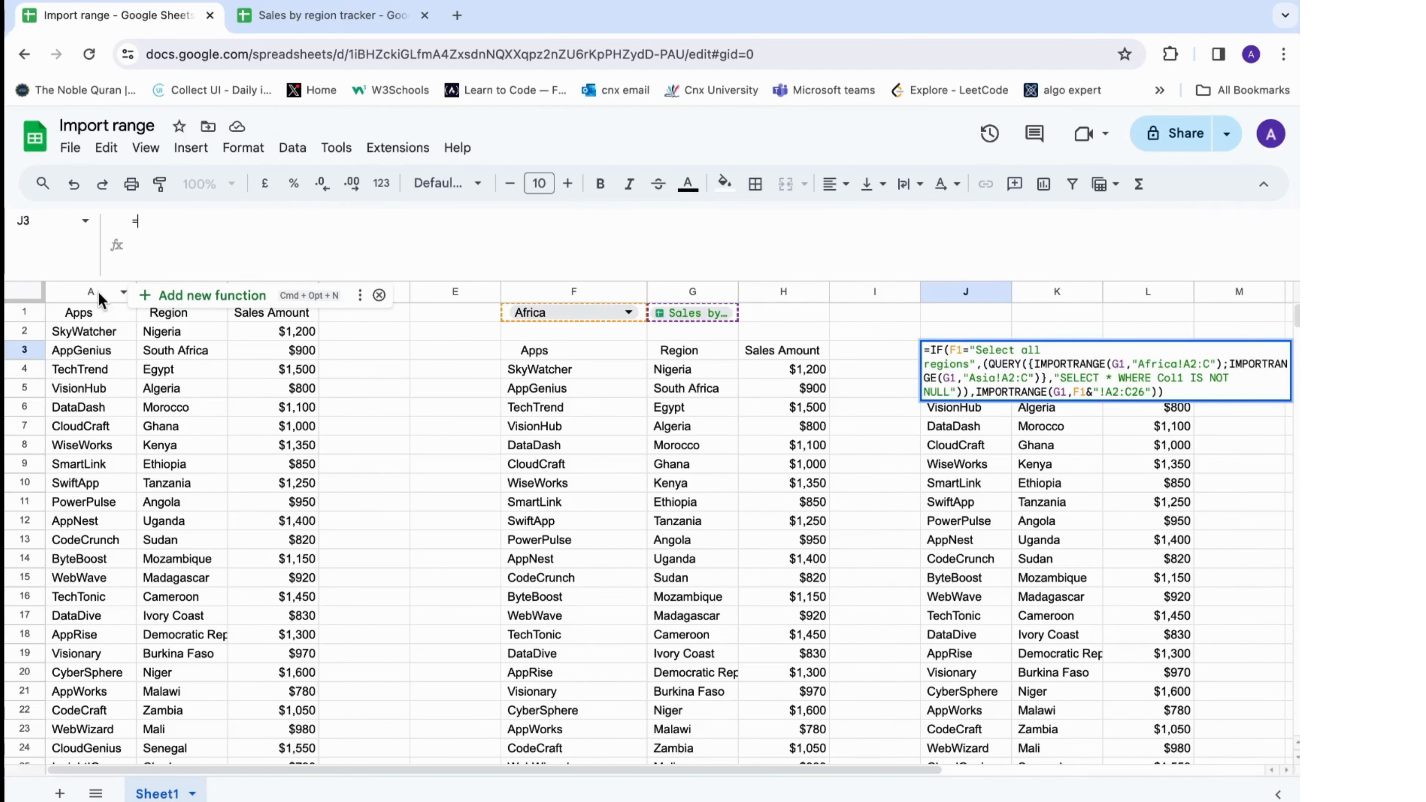
pyautogui.press('Return')
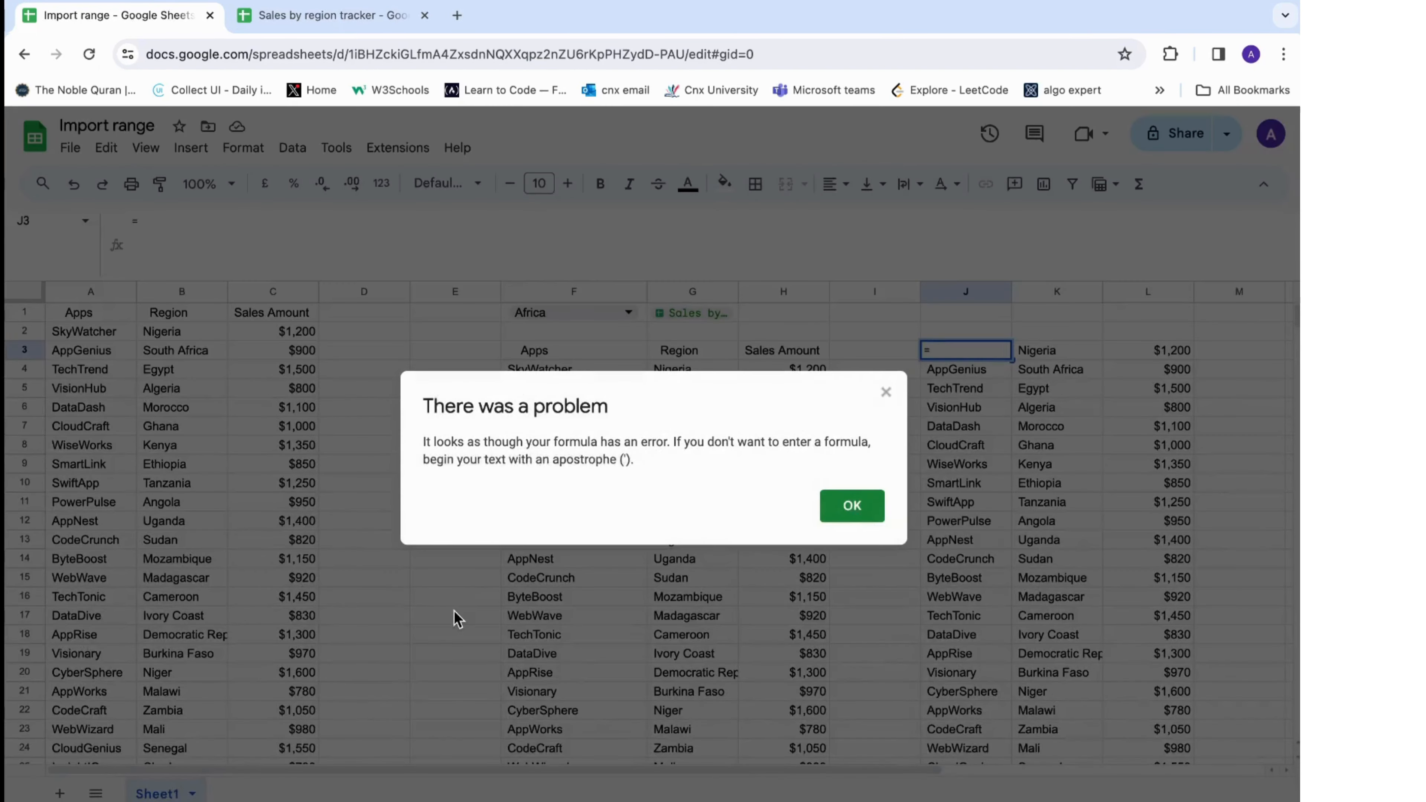
pyautogui.click(851, 505)
pyautogui.press('BackSpace')
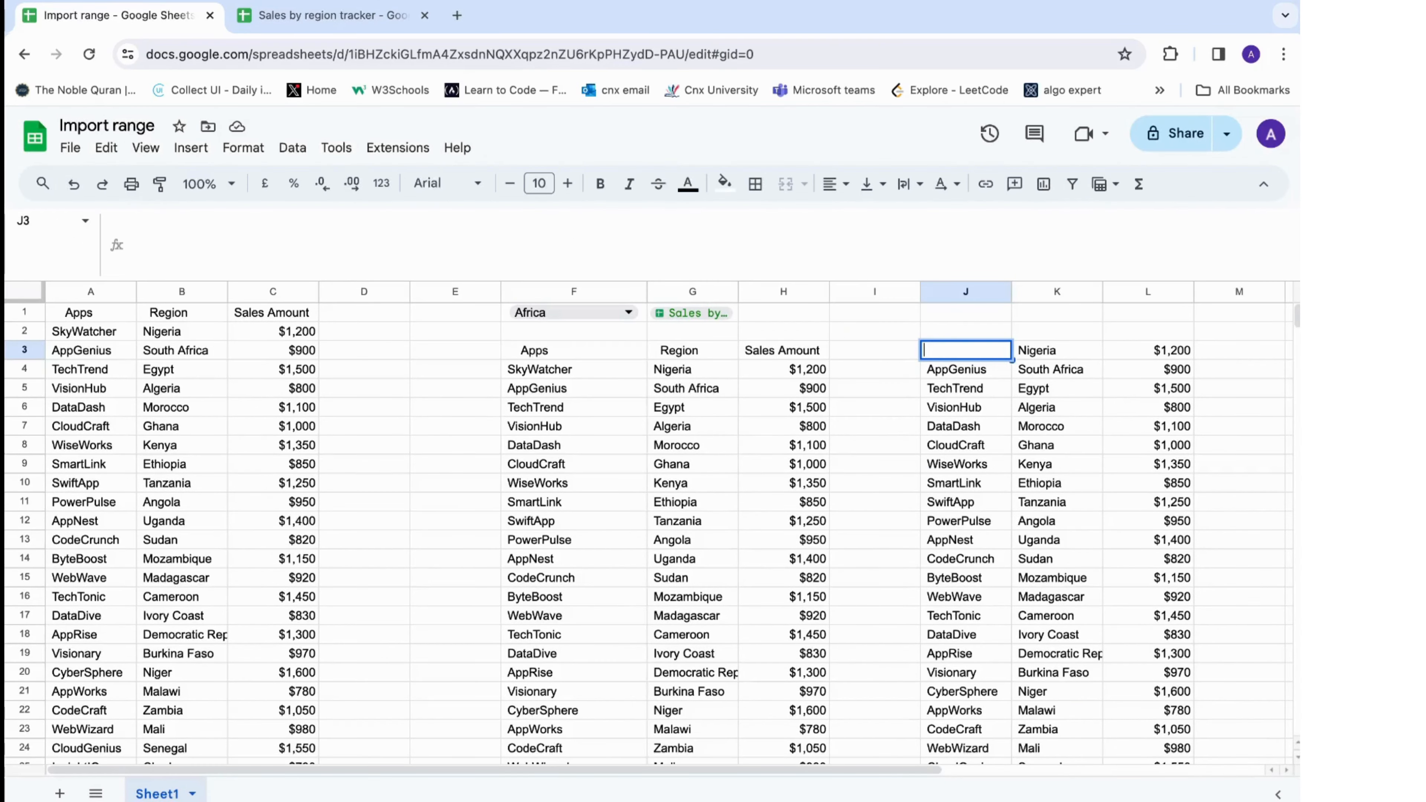
pyautogui.click(943, 413)
# Replace the IMPORTRANGE expression in A2 with the cut IF formula combining the Africa and Asia QUERY with the single-region IMPORTRANGE.
pyautogui.click(106, 338)
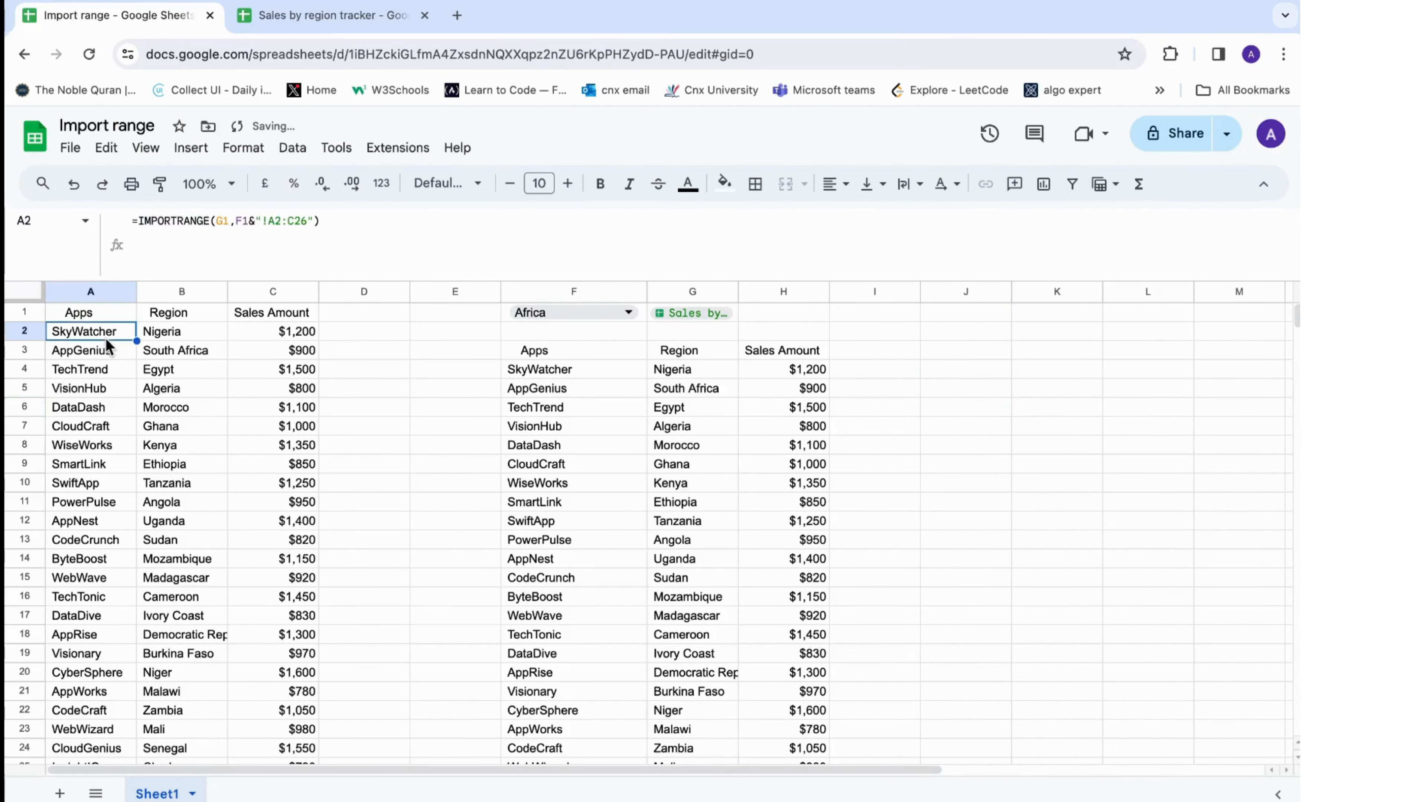
pyautogui.moveTo(320, 220); pyautogui.dragTo(145, 220)
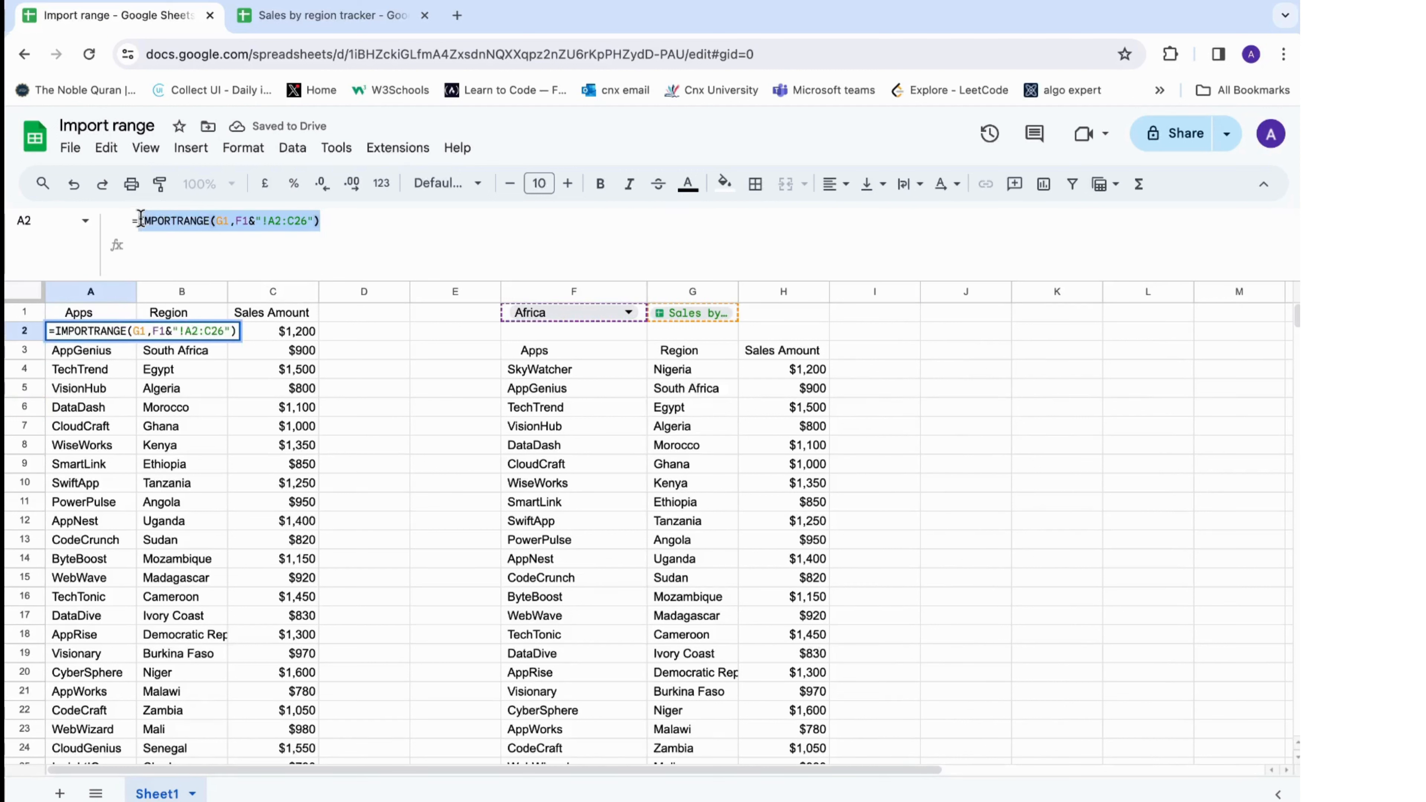
pyautogui.write('IF(F1="Select all regions",QUERY({IMPORTRANGE(G1,"Africa!A2:C26");IMPORTRANGE(G1,"Asia!A2:C26")},"SELECT * WHERE Col1 IS NOT NULL"),IMPORTRANGE(G1,F1&"!A2:C26"))')
pyautogui.press('Return')
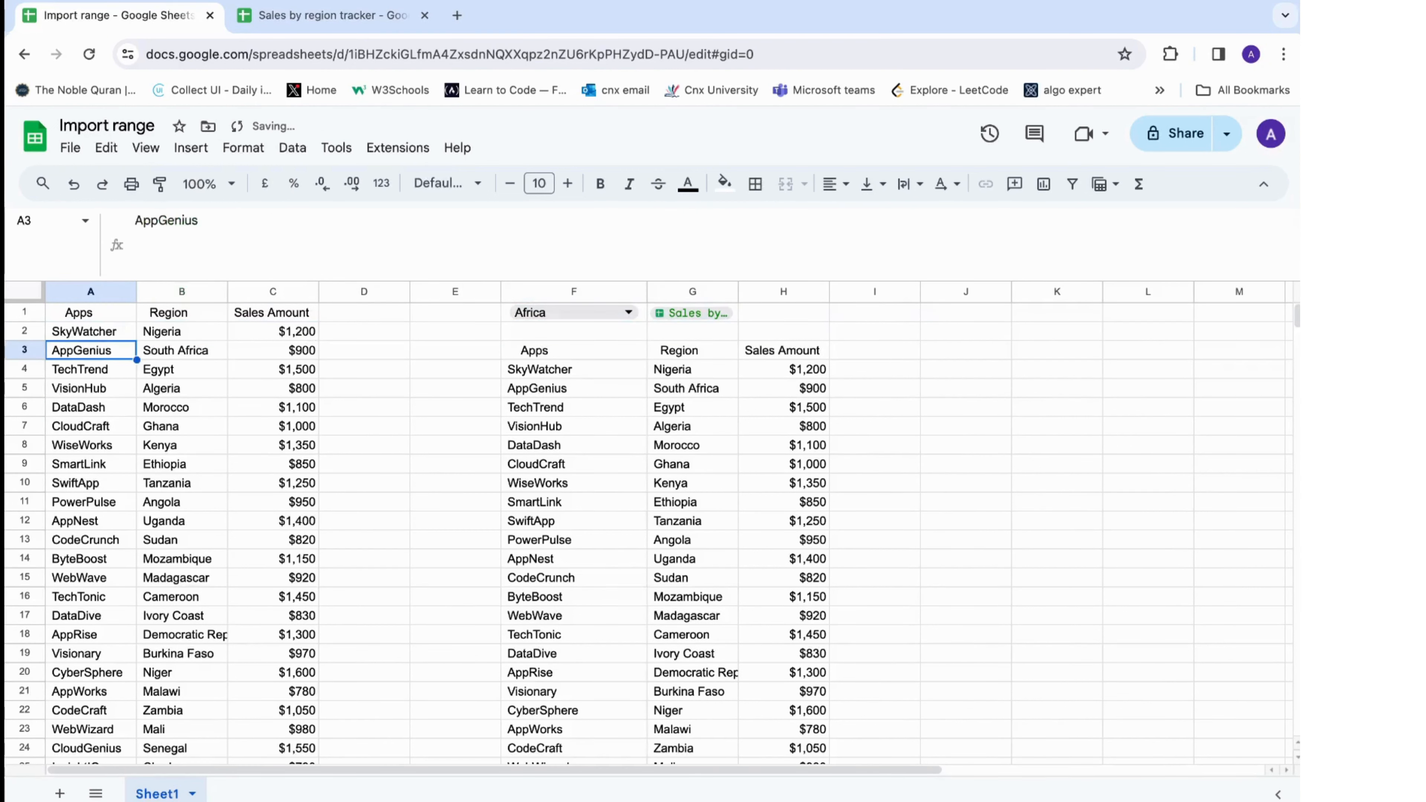
# Clear the imported app data below the Apps, Region and Sales Amount headers by deleting the formula in F4.
pyautogui.click(561, 355)
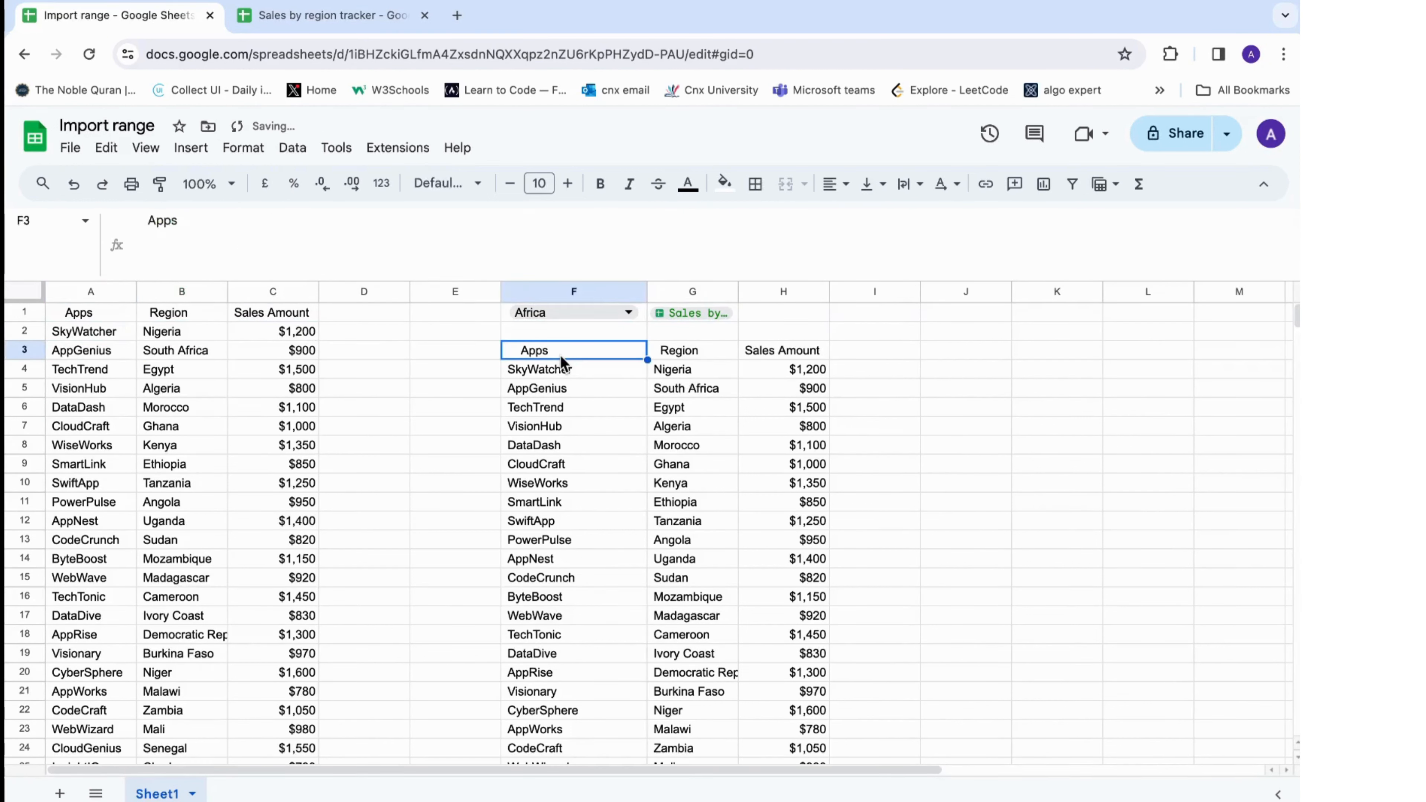
pyautogui.click(562, 369)
pyautogui.press('Delete')
pyautogui.click(553, 579)
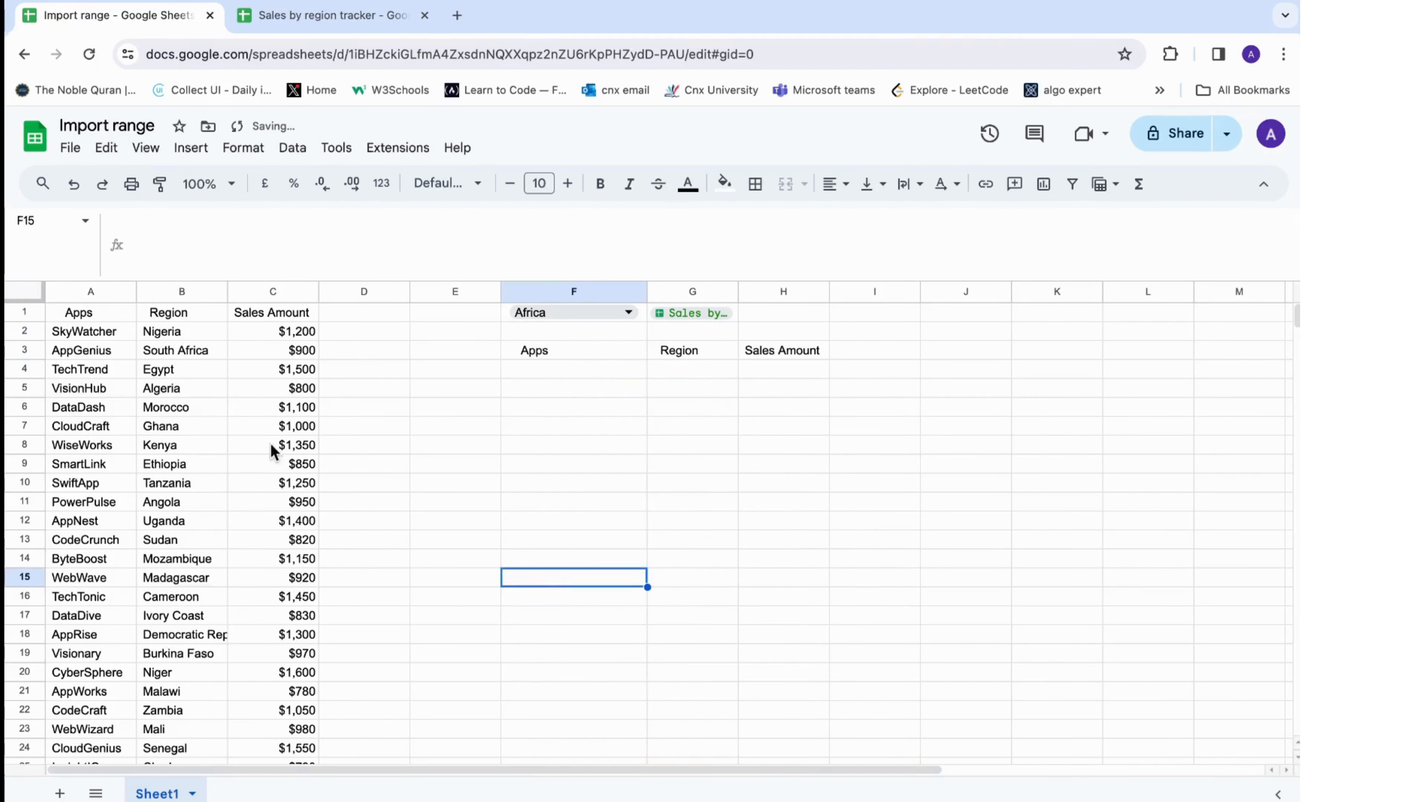
# Review the IF formula in A2 and compare it with the Africa and Asia sheets of the Sales by region tracker.
pyautogui.click(88, 336)
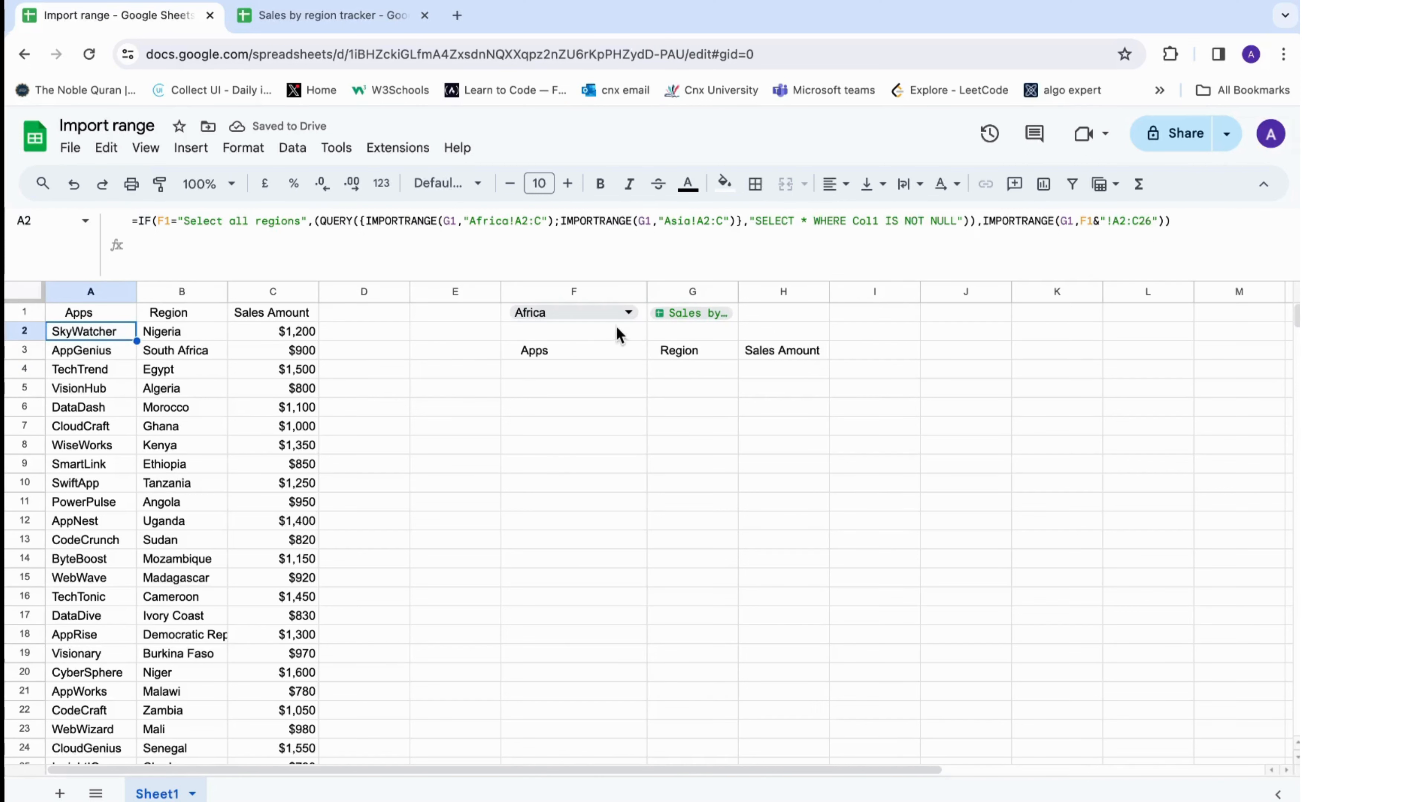
pyautogui.click(316, 18)
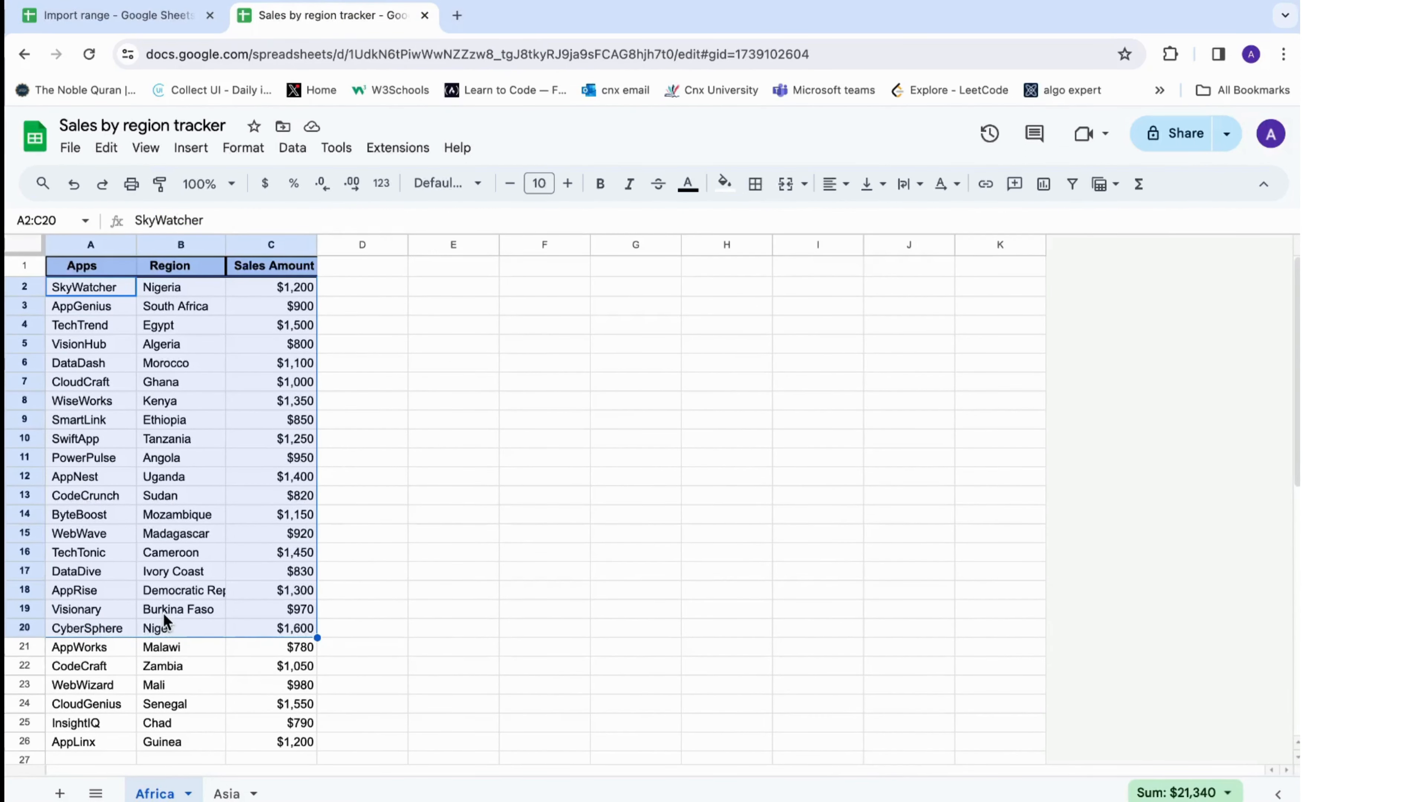
pyautogui.click(236, 792)
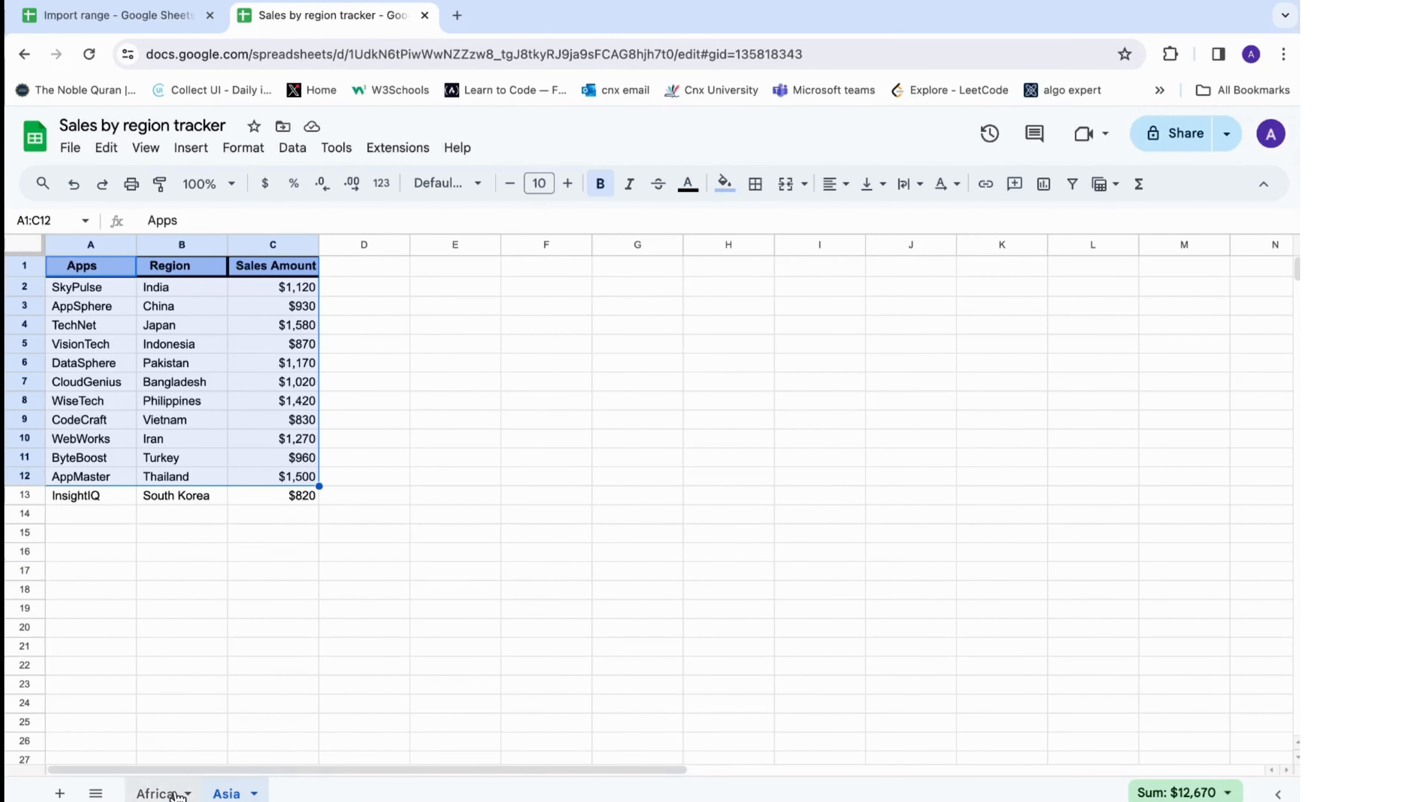
pyautogui.click(168, 15)
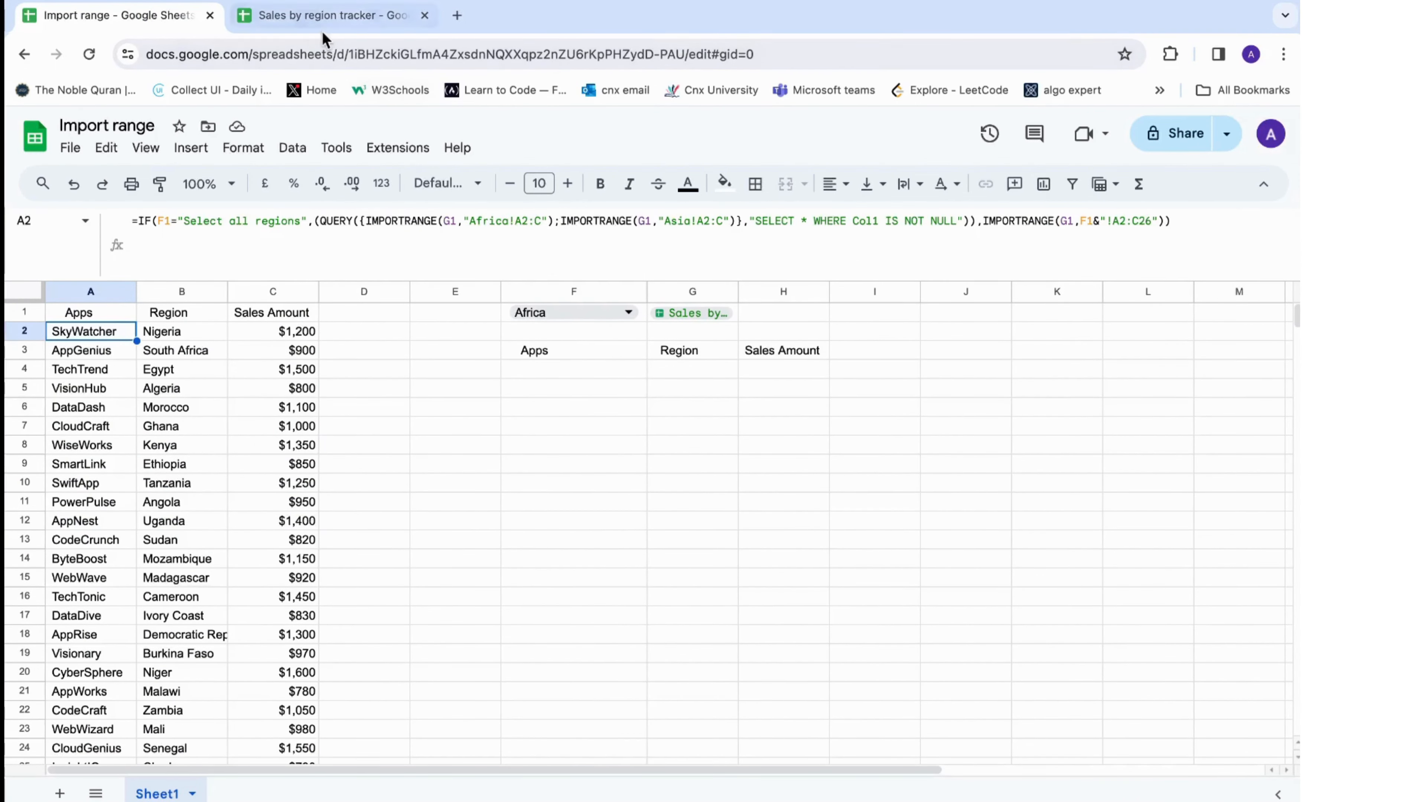
pyautogui.click(306, 16)
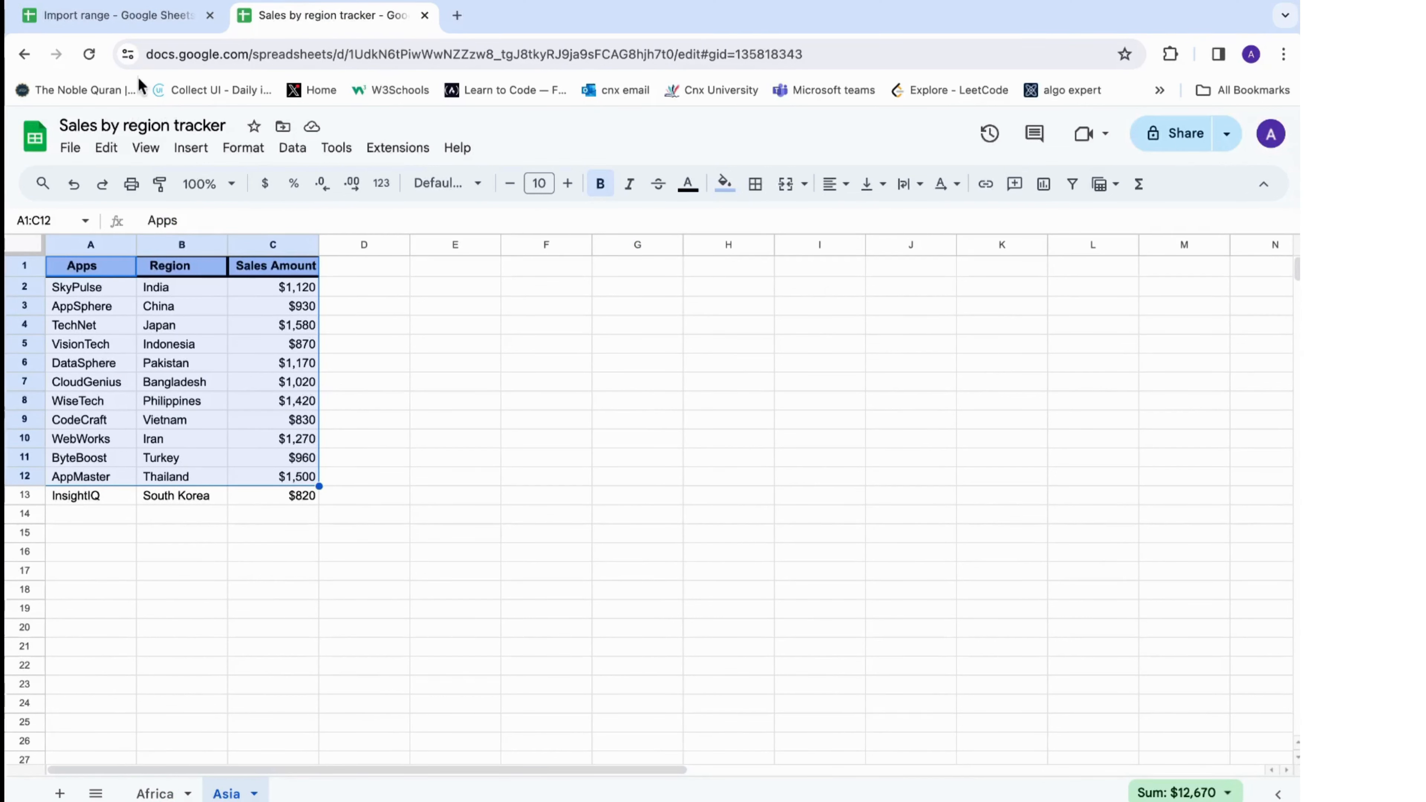
pyautogui.click(121, 16)
# Set the F1 drop-down to Select all regions and look through the combined data in columns A to C.
pyautogui.click(583, 312)
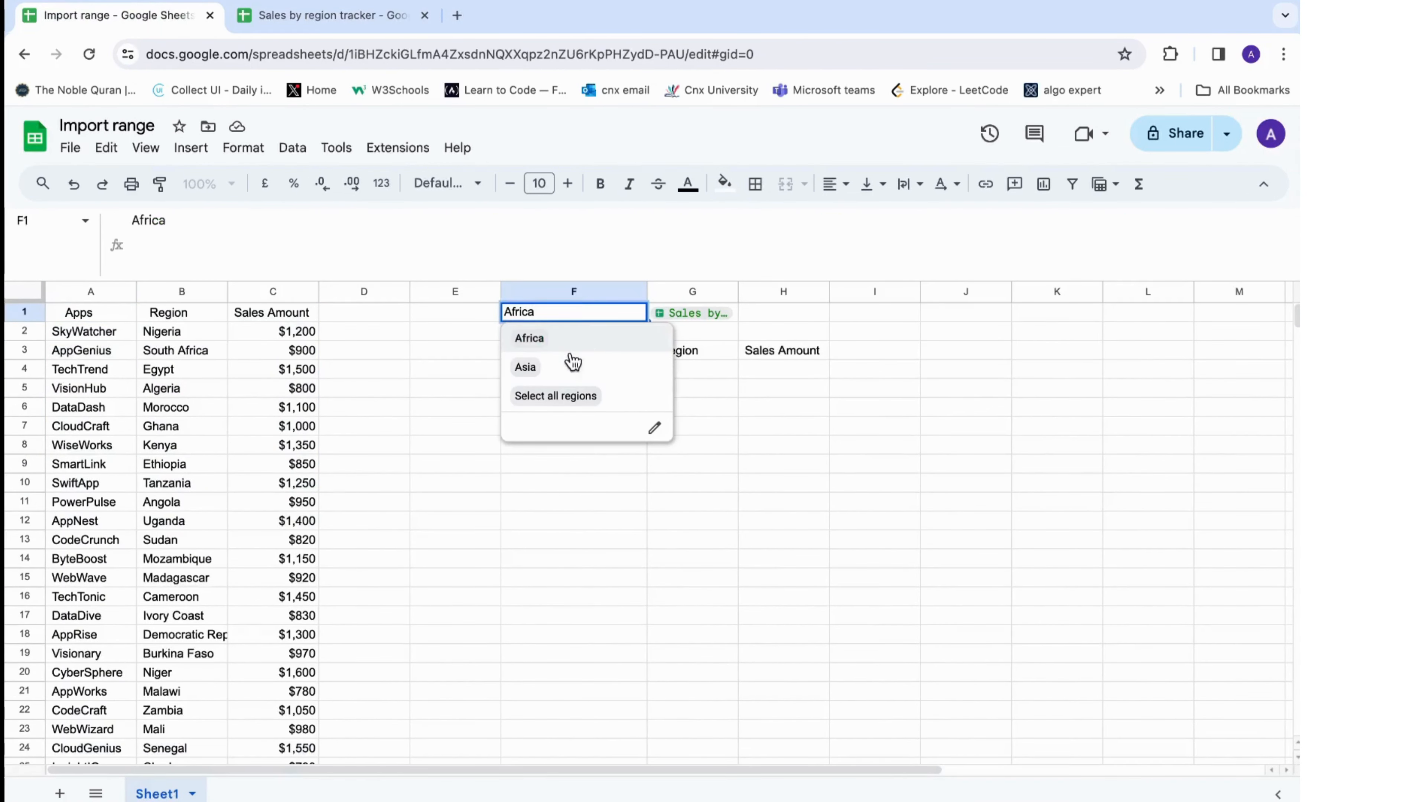
pyautogui.click(560, 398)
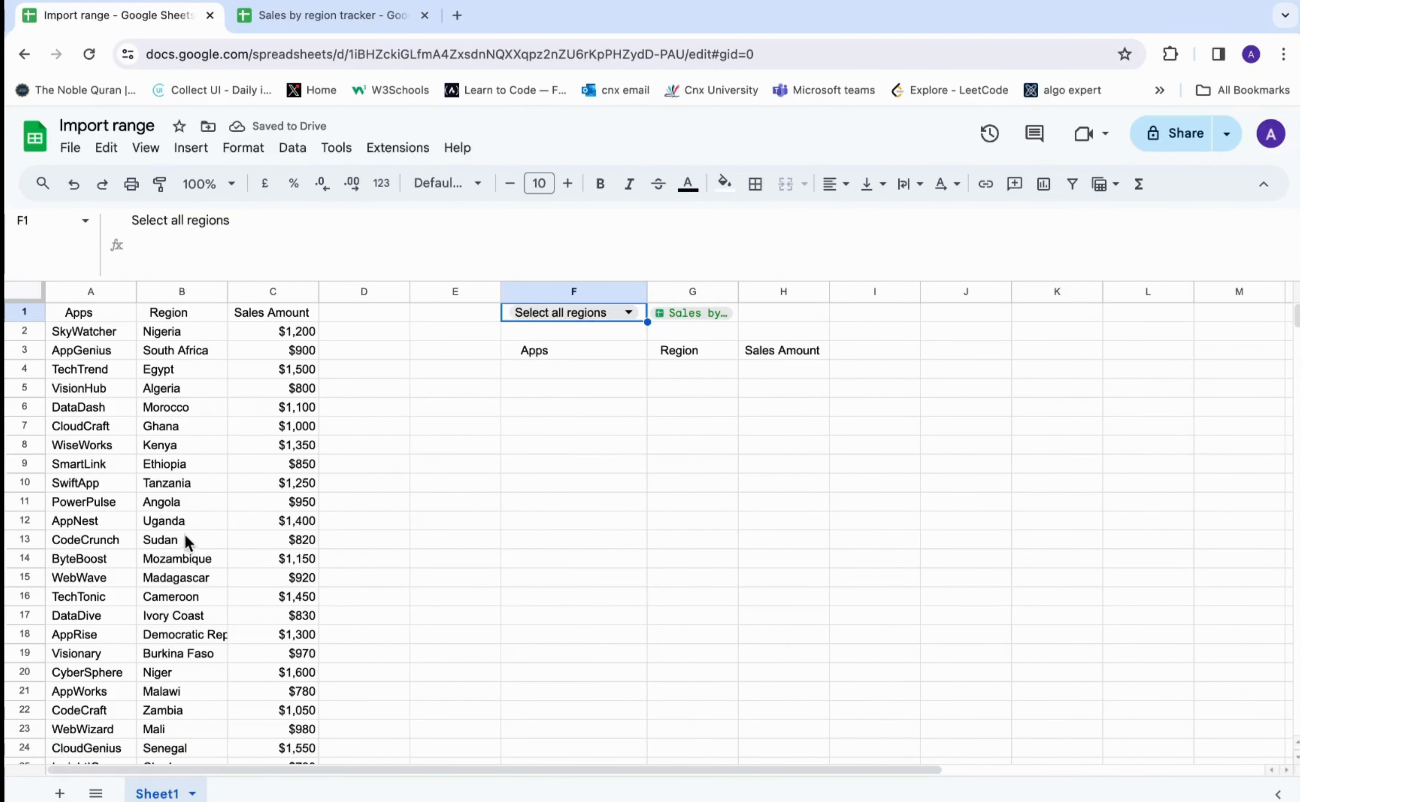
pyautogui.scroll(-7, 185, 537)
pyautogui.scroll(7, 185, 536)
pyautogui.moveTo(106, 348); pyautogui.dragTo(213, 604)
pyautogui.click(452, 520)
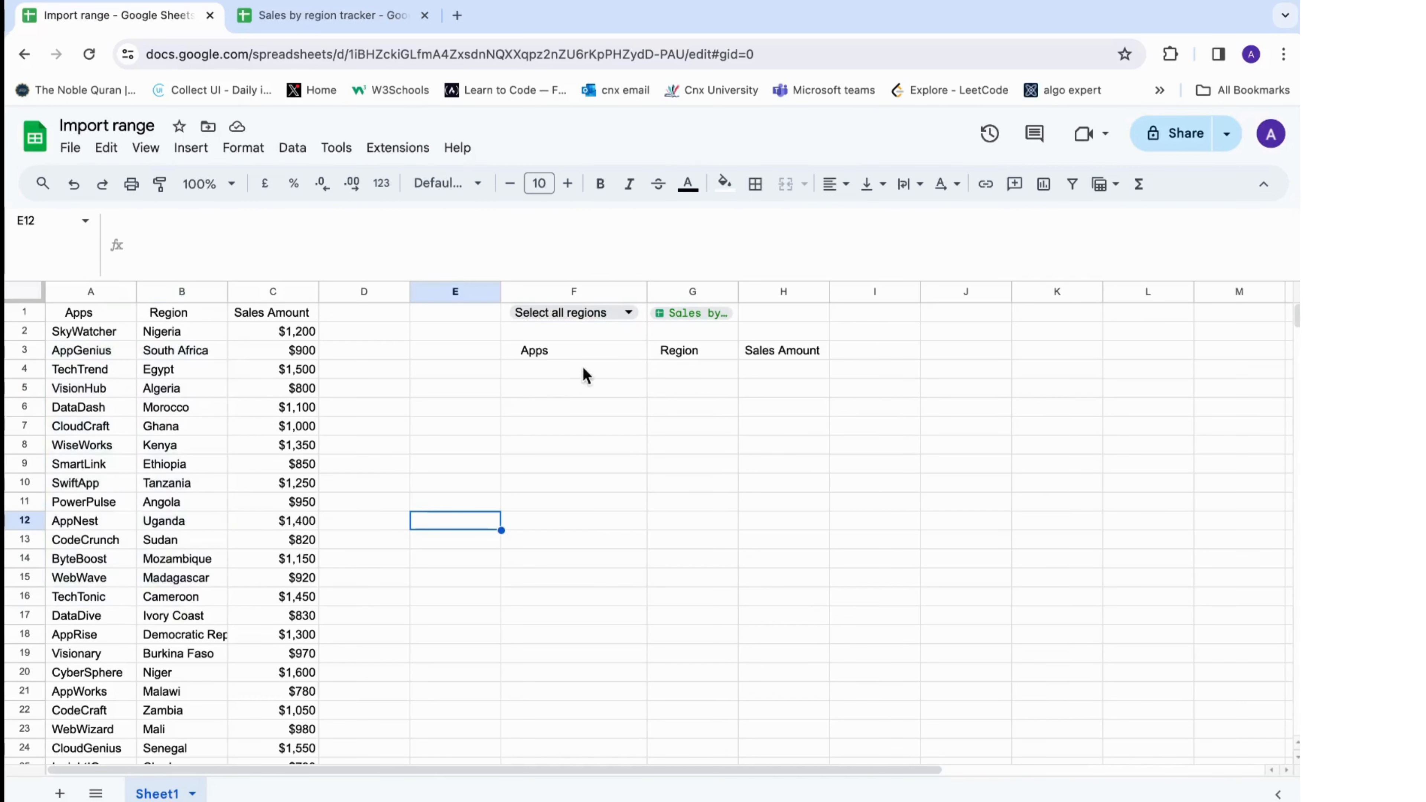
# Test the single-region import by switching the F1 drop-down to Africa and to Asia.
pyautogui.click(604, 313)
pyautogui.click(538, 337)
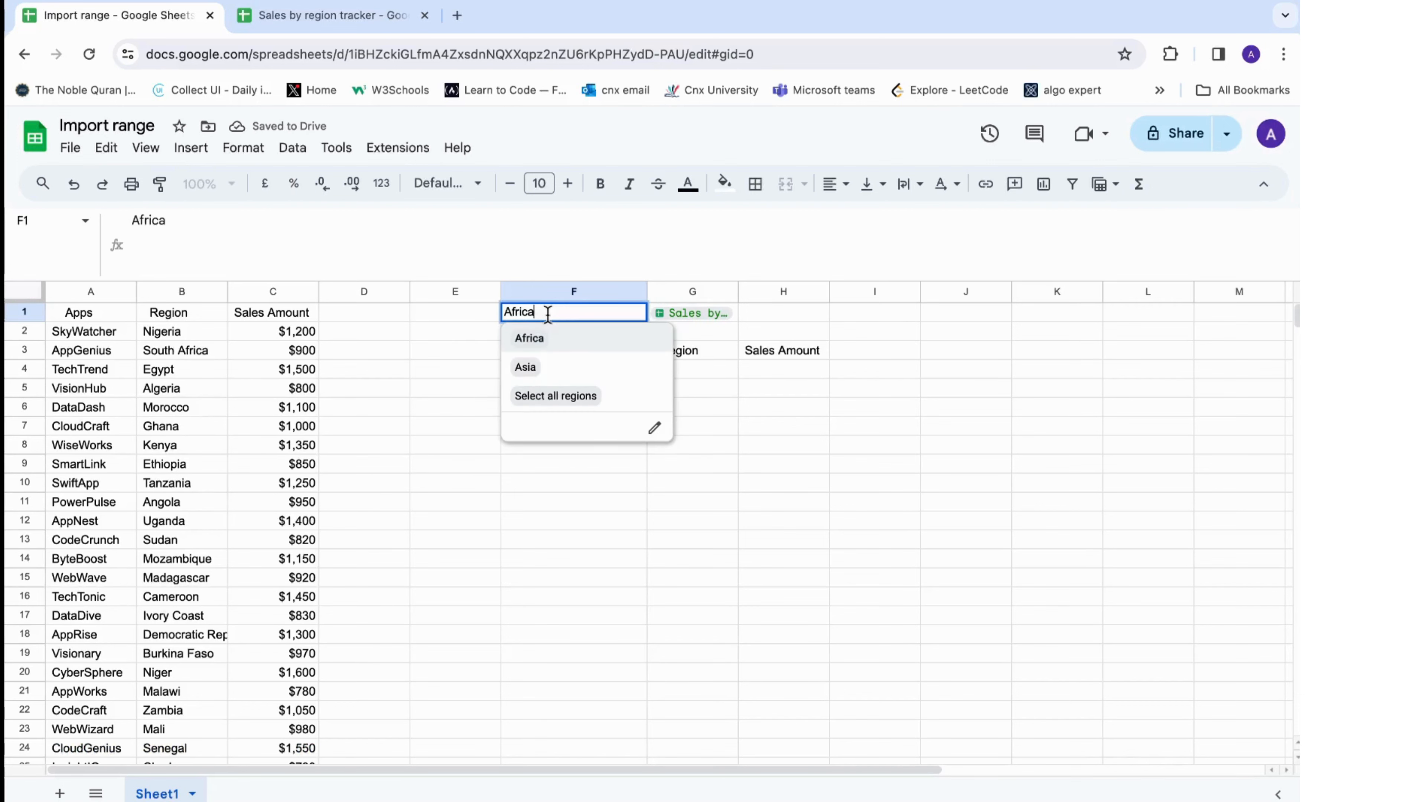
pyautogui.click(526, 367)
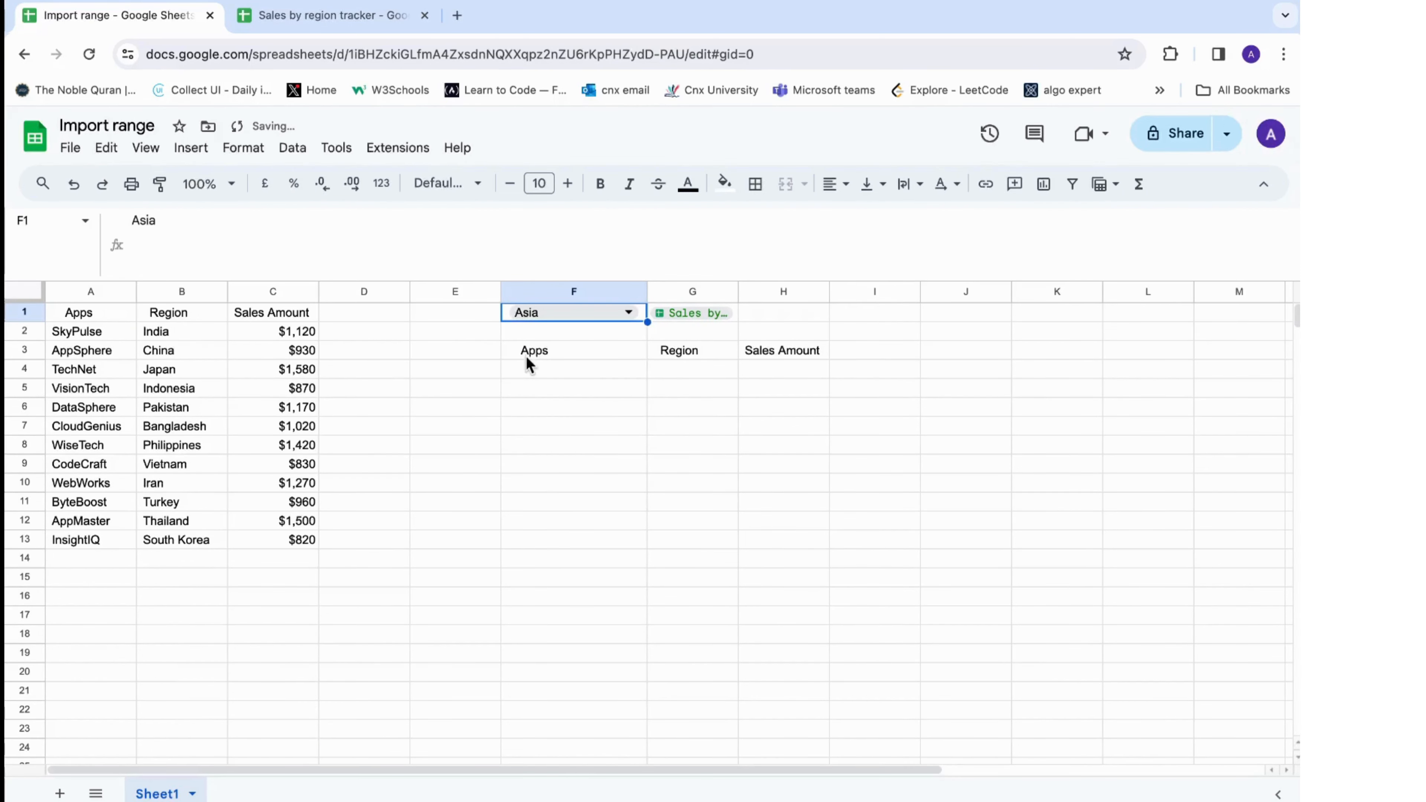
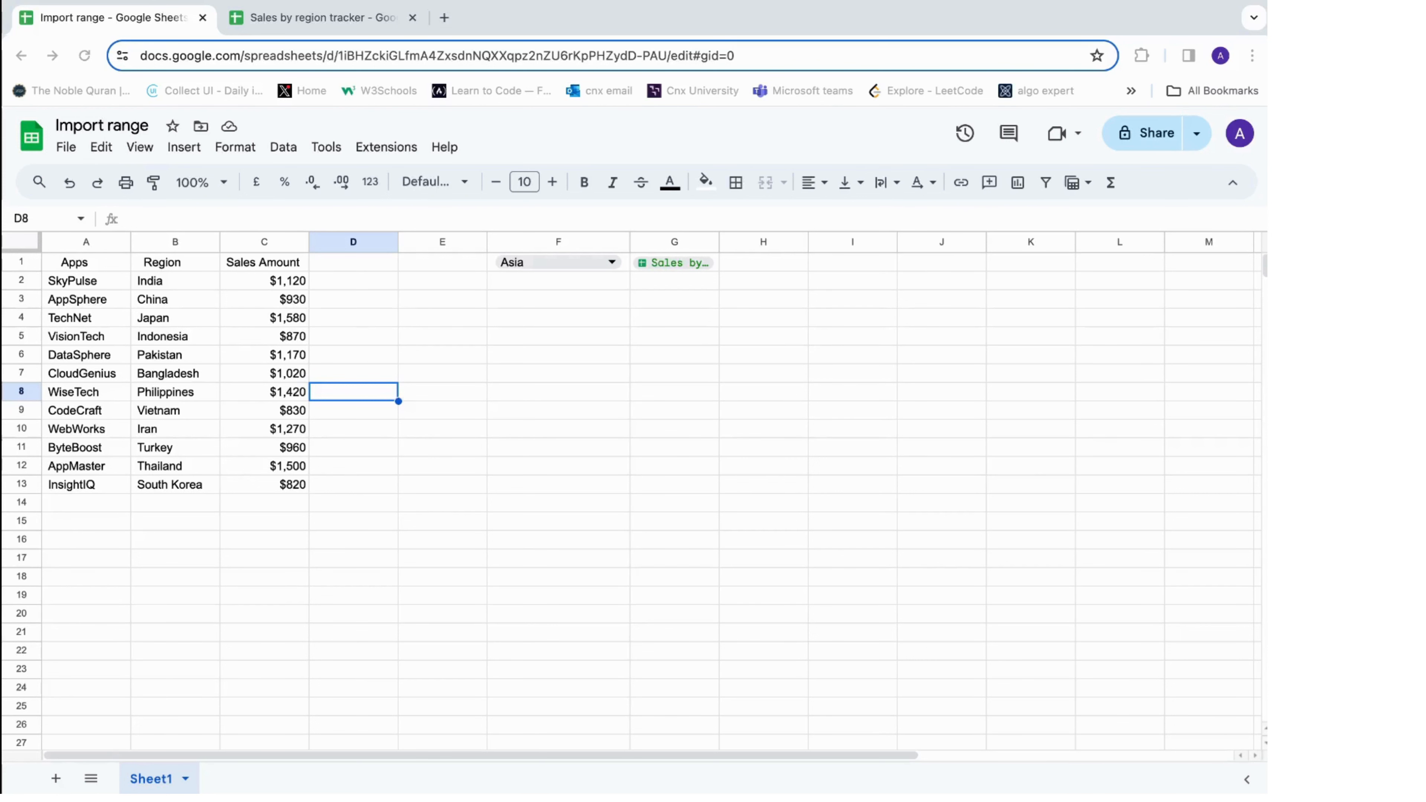
# Look at the Africa sheet in the Sales by region tracker and return to the Import range spreadsheet.
pyautogui.click(297, 17)
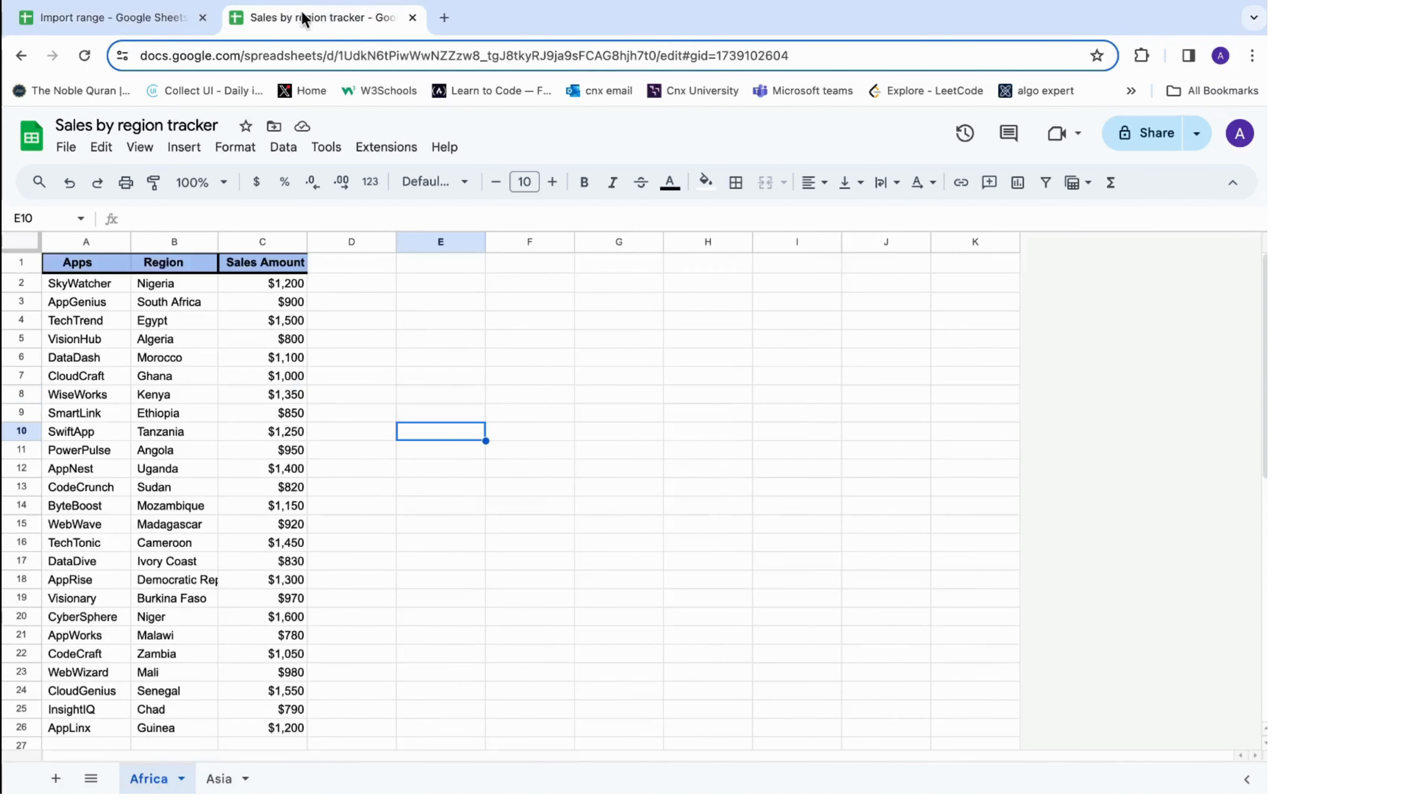
pyautogui.click(477, 365)
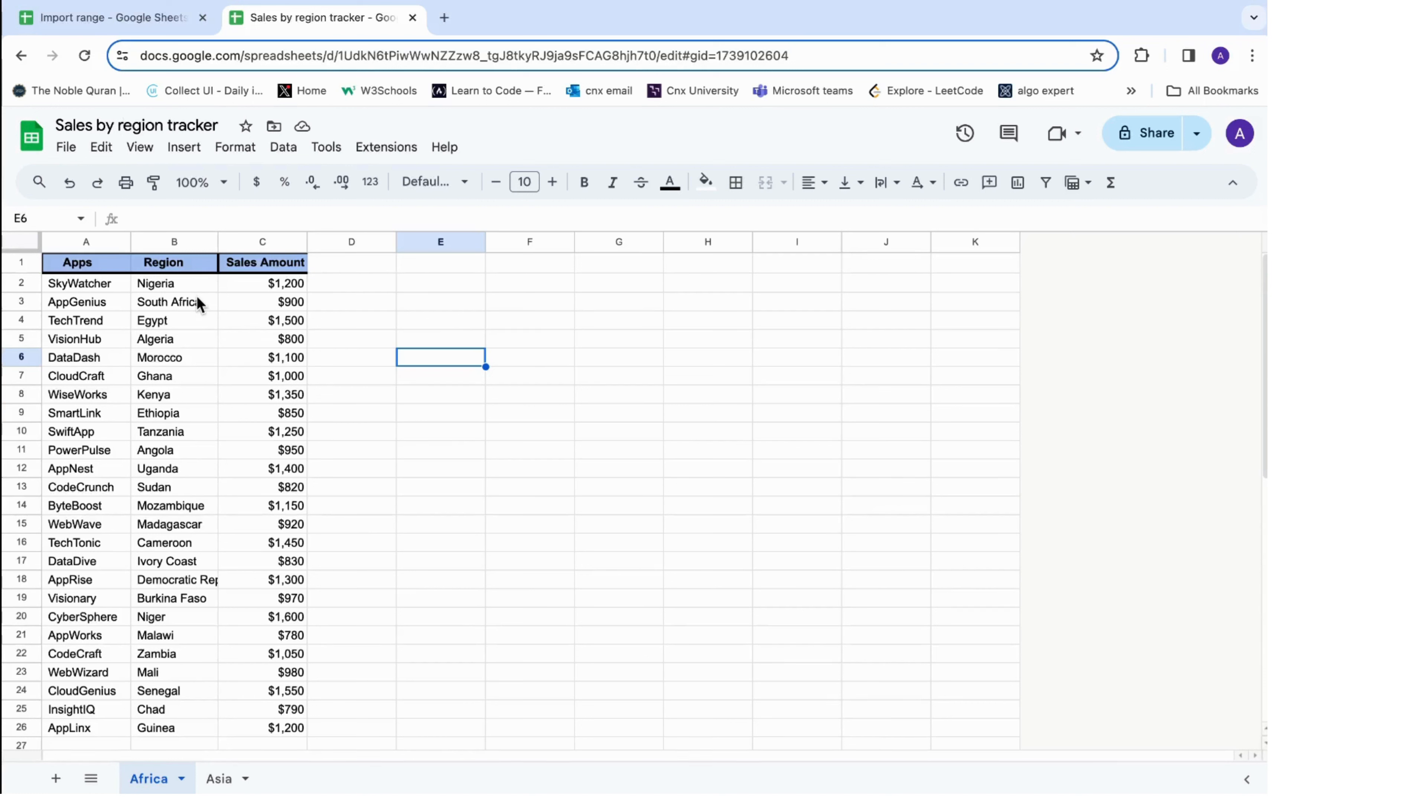
pyautogui.click(45, 22)
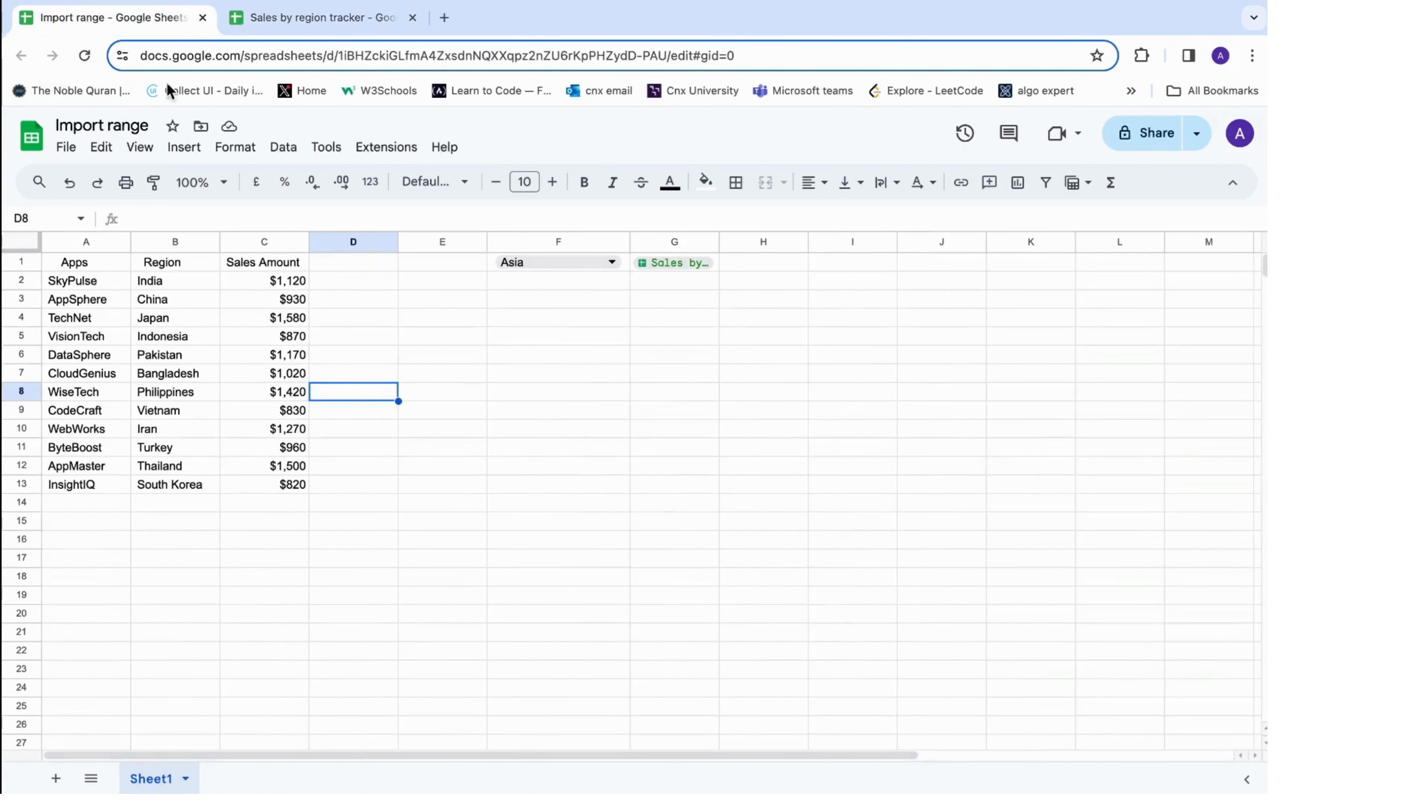
pyautogui.click(541, 410)
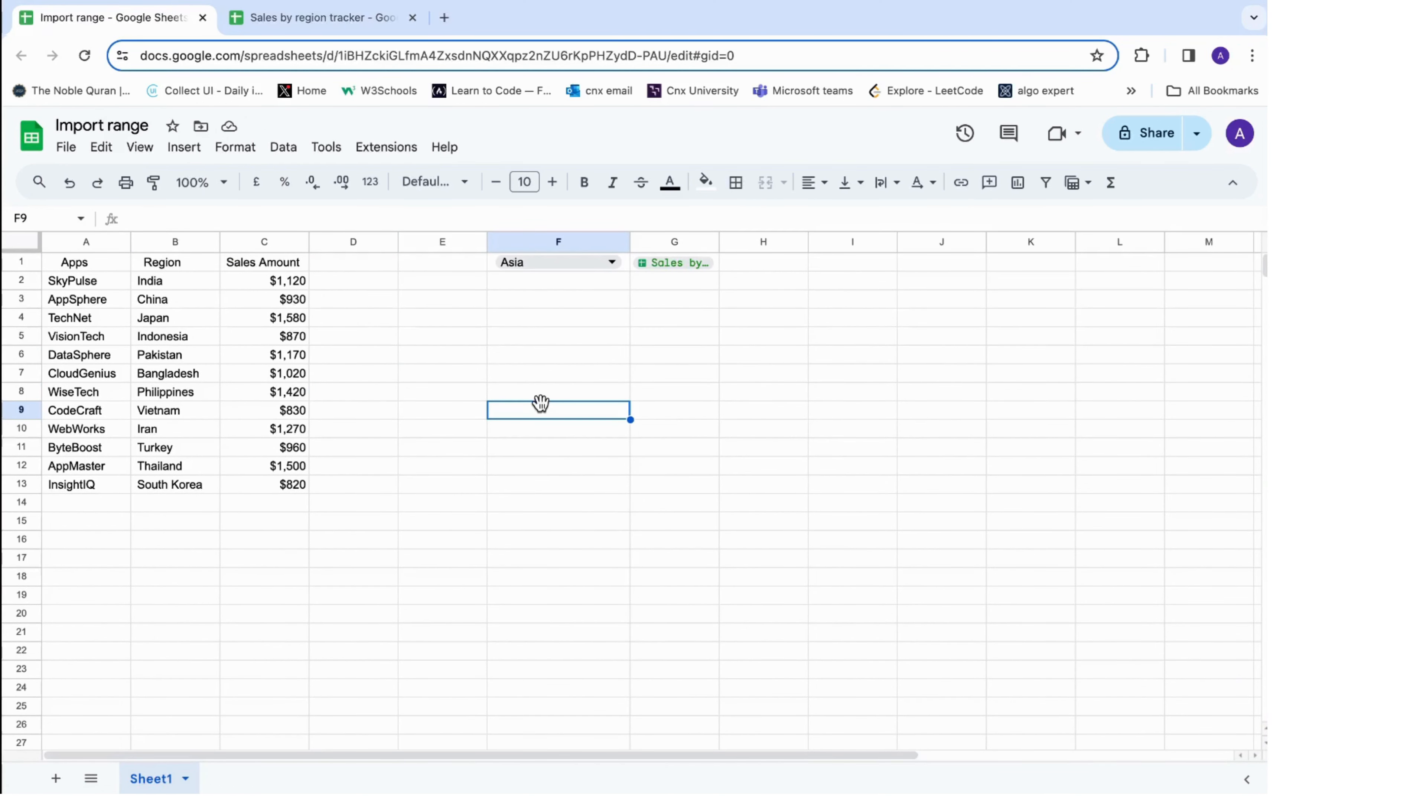
pyautogui.click(547, 304)
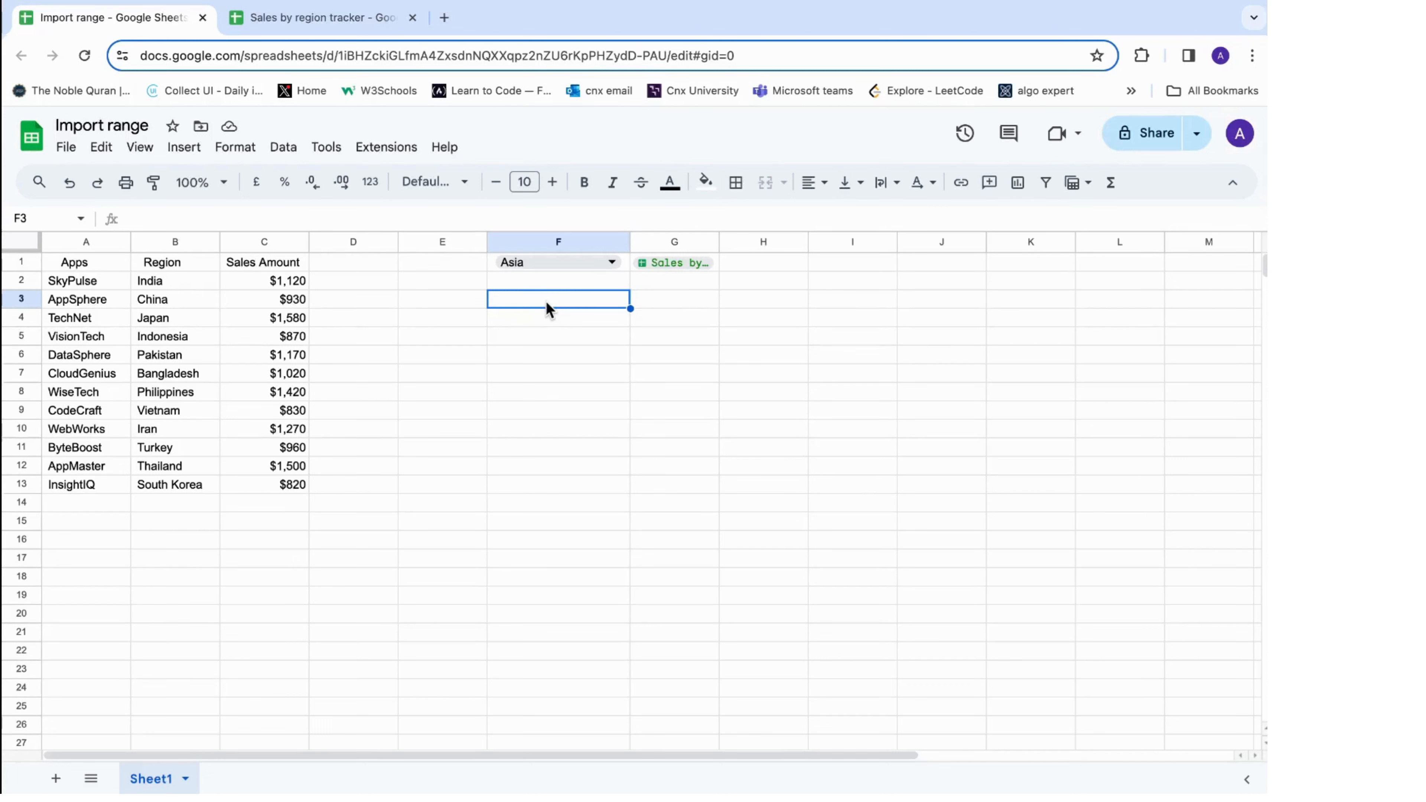
pyautogui.write('=im')
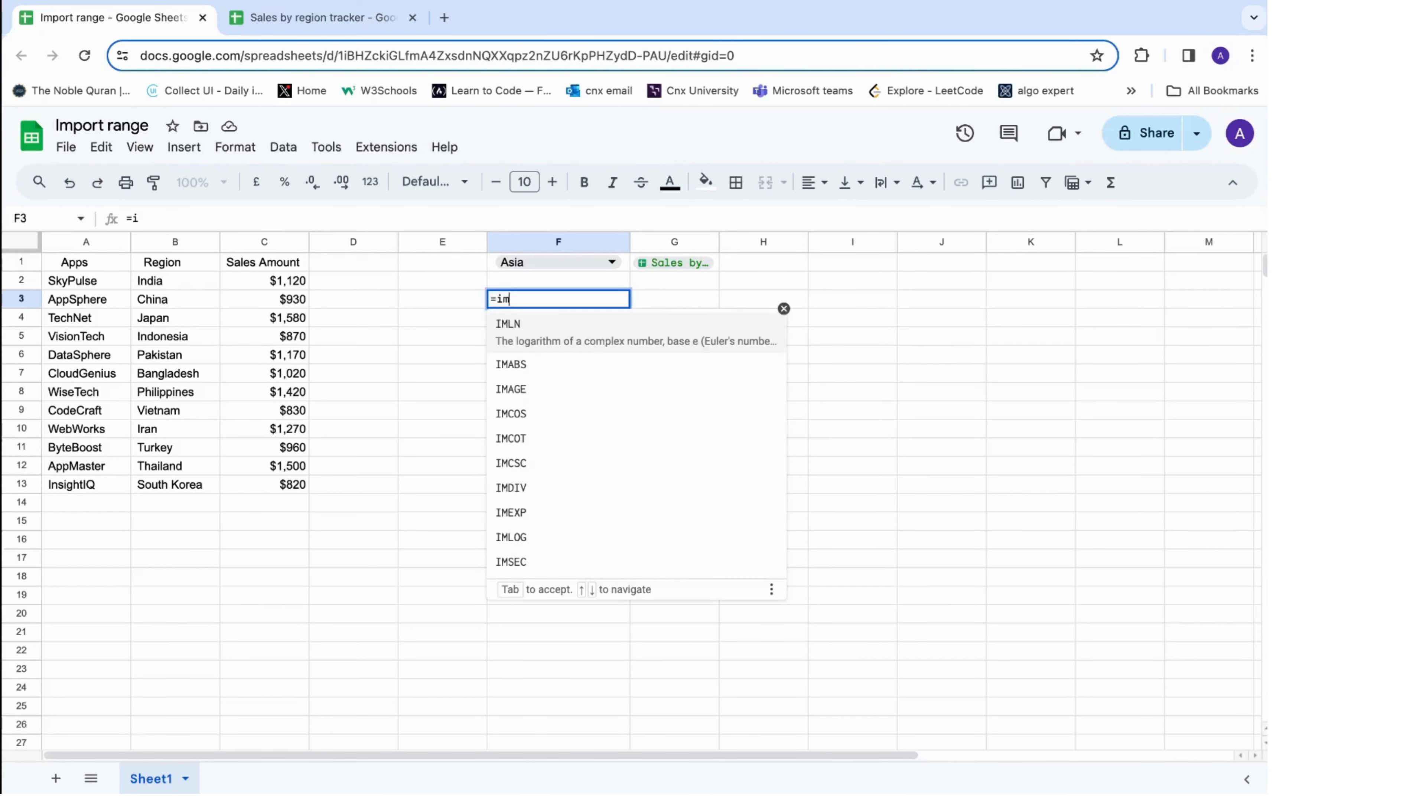
pyautogui.write('port')
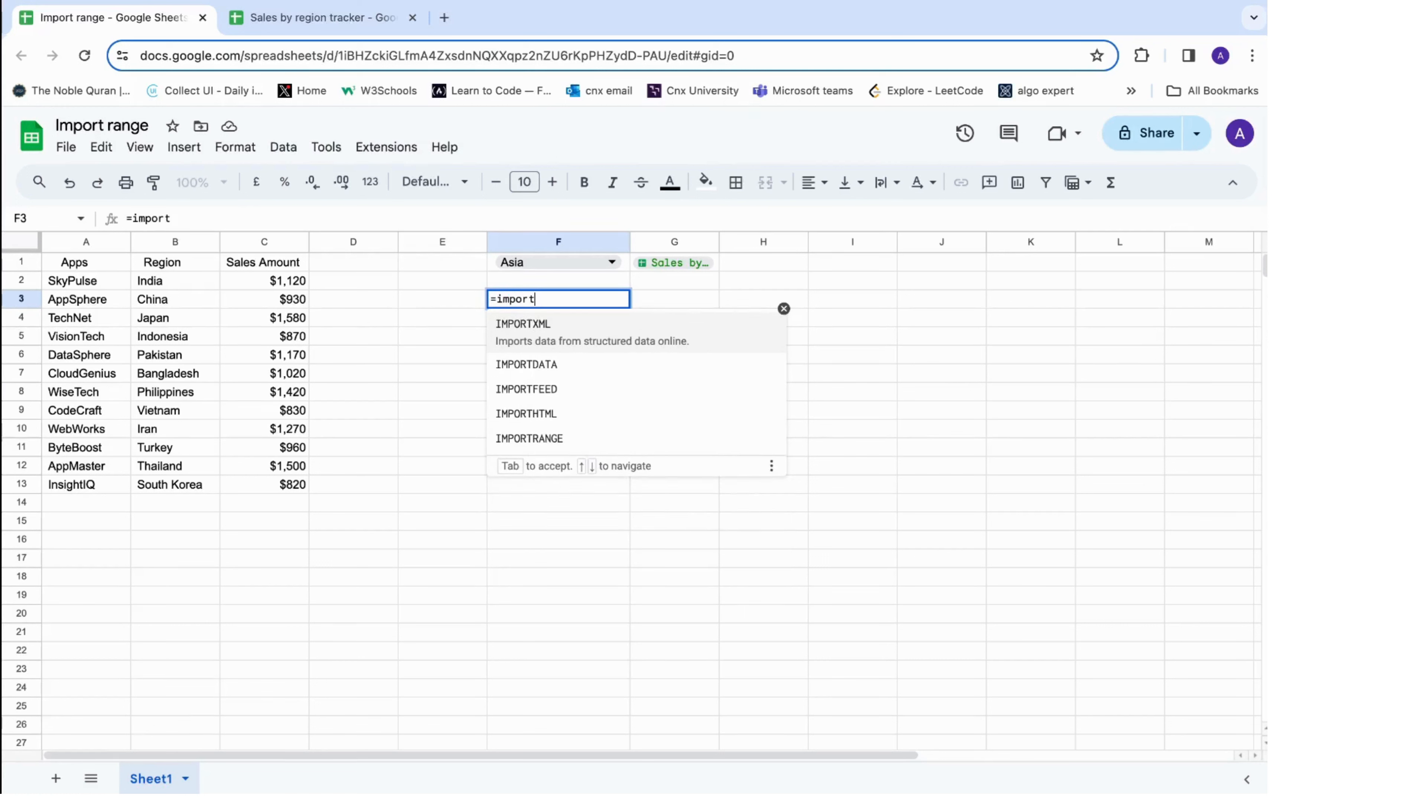
pyautogui.click(551, 426)
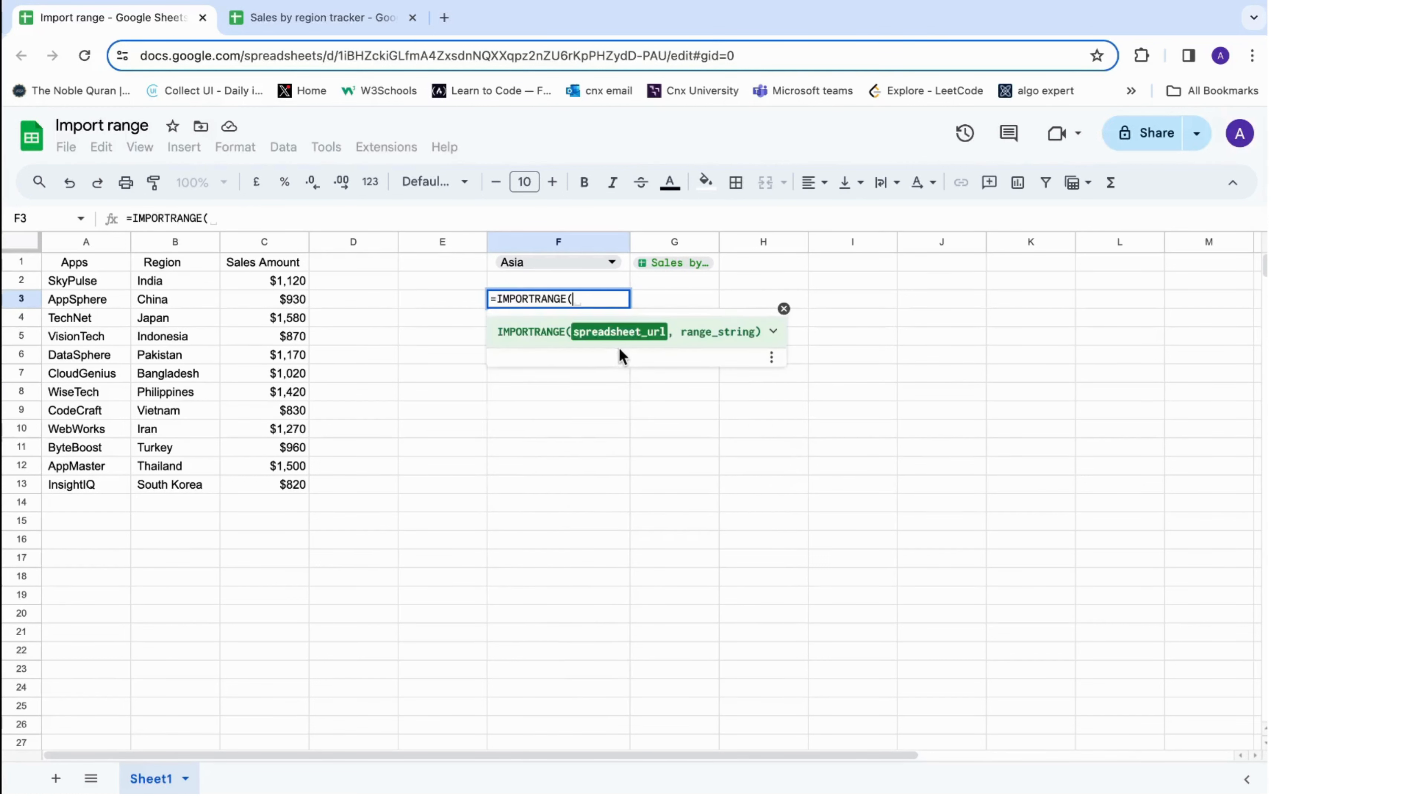
pyautogui.press('BackSpace')
pyautogui.press('BackSpace')
pyautogui.press('BackSpace')
pyautogui.press('BackSpace')
pyautogui.press('BackSpace')
pyautogui.press('BackSpace')
pyautogui.press('BackSpace')
pyautogui.press('BackSpace')
pyautogui.press('BackSpace')
pyautogui.press('BackSpace')
pyautogui.press('BackSpace')
pyautogui.press('BackSpace')
pyautogui.press('BackSpace')
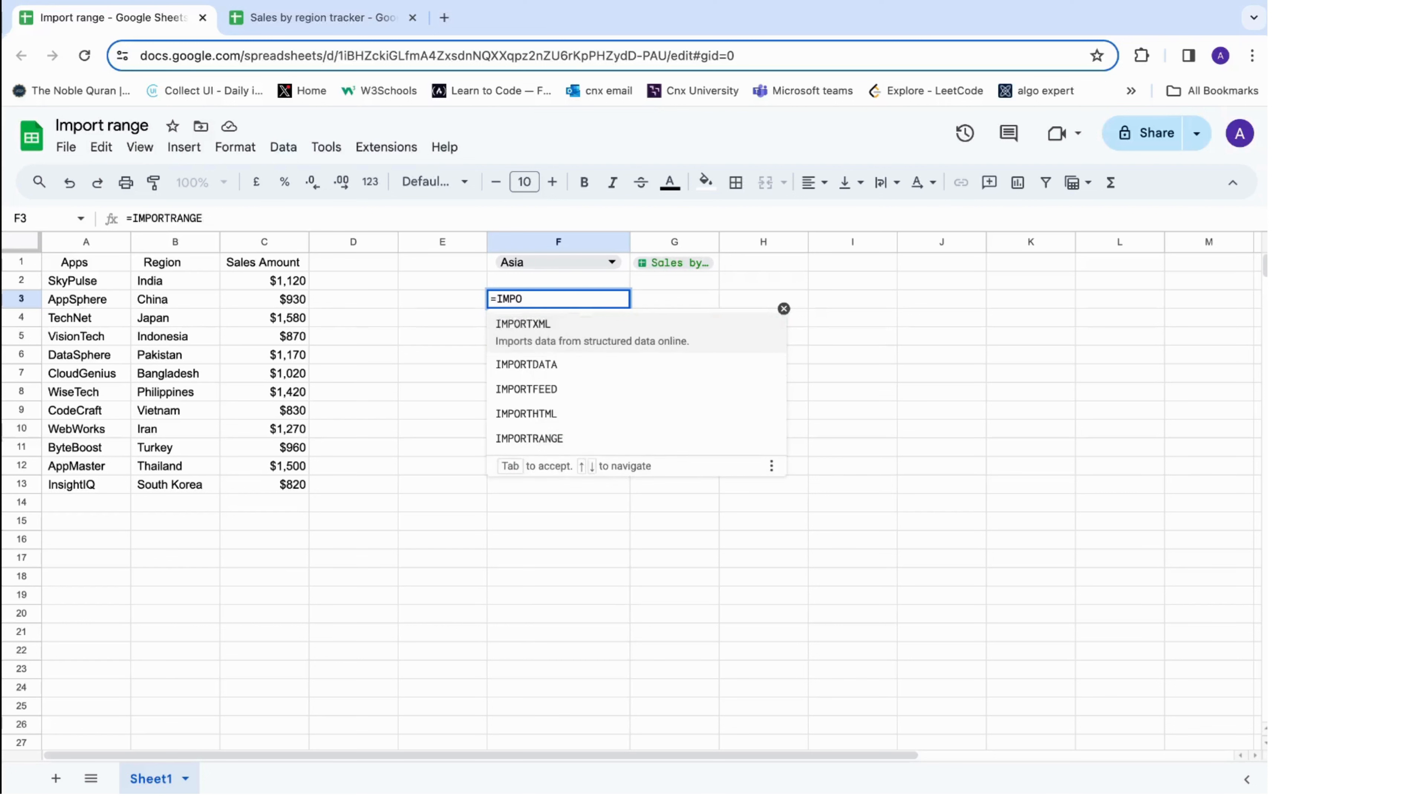
pyautogui.press('Return')
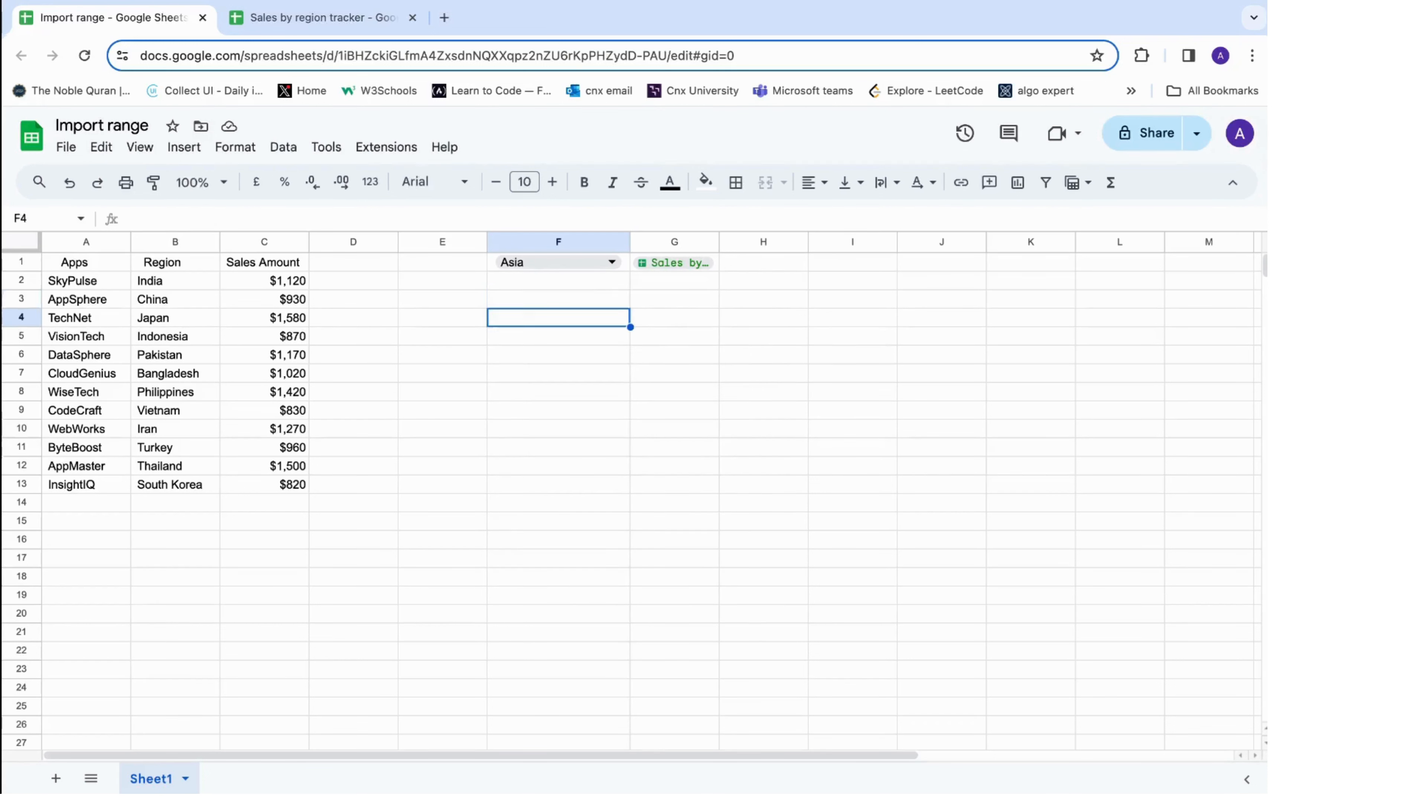
# Copy IMPORTRANGE(G1,F1&"!A2:C26") from the end of the A2 formula and enter it as a separate formula in F3.
pyautogui.click(92, 269)
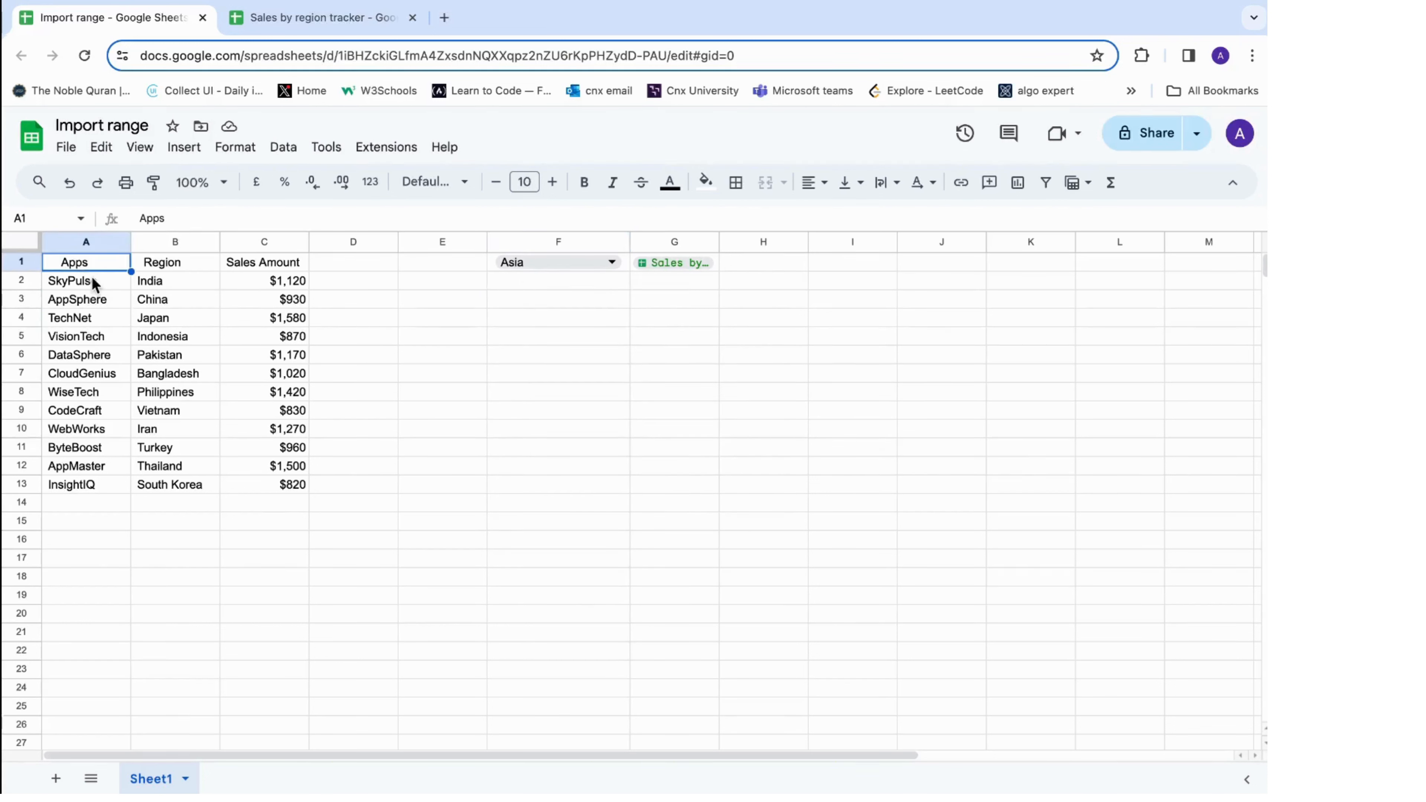
pyautogui.click(96, 284)
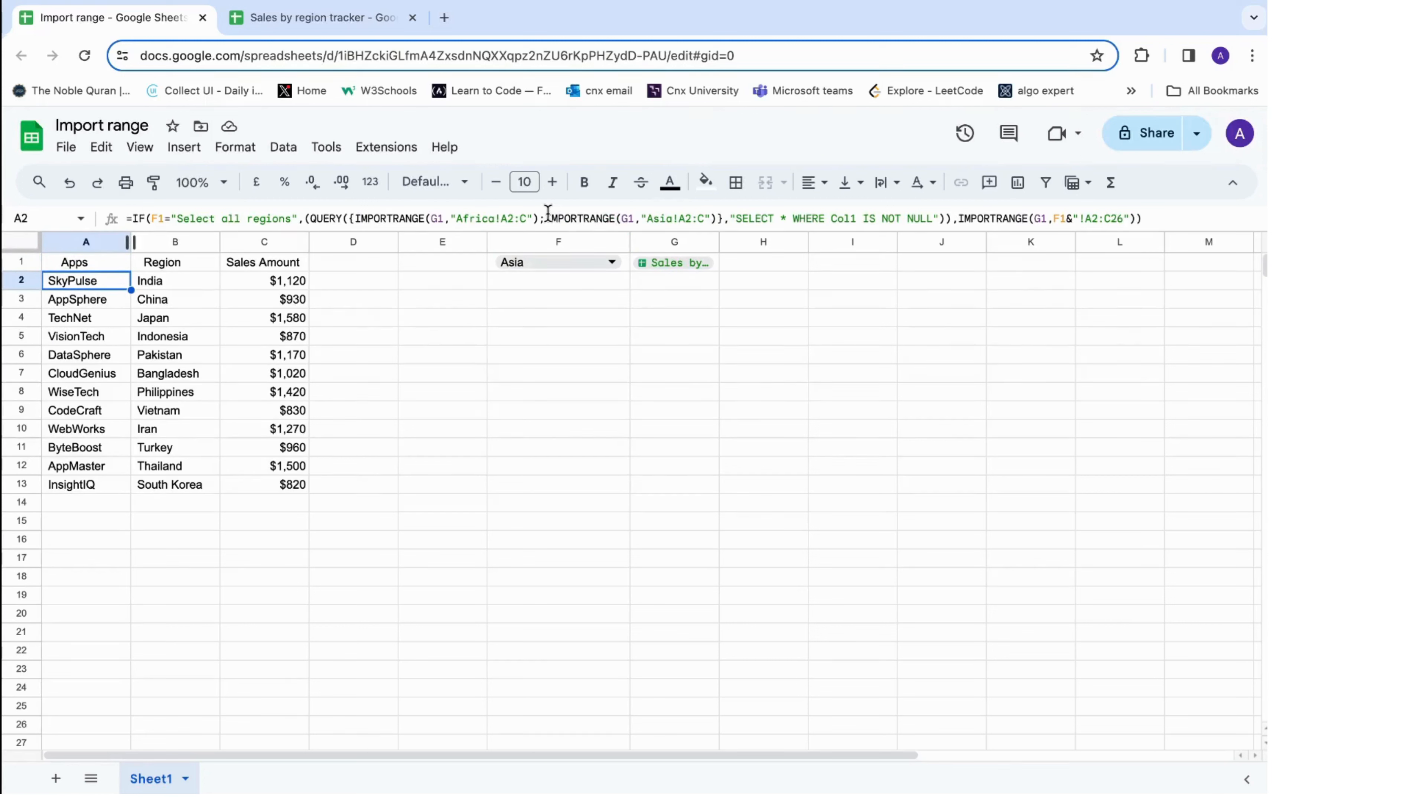
pyautogui.moveTo(545, 219); pyautogui.dragTo(604, 219)
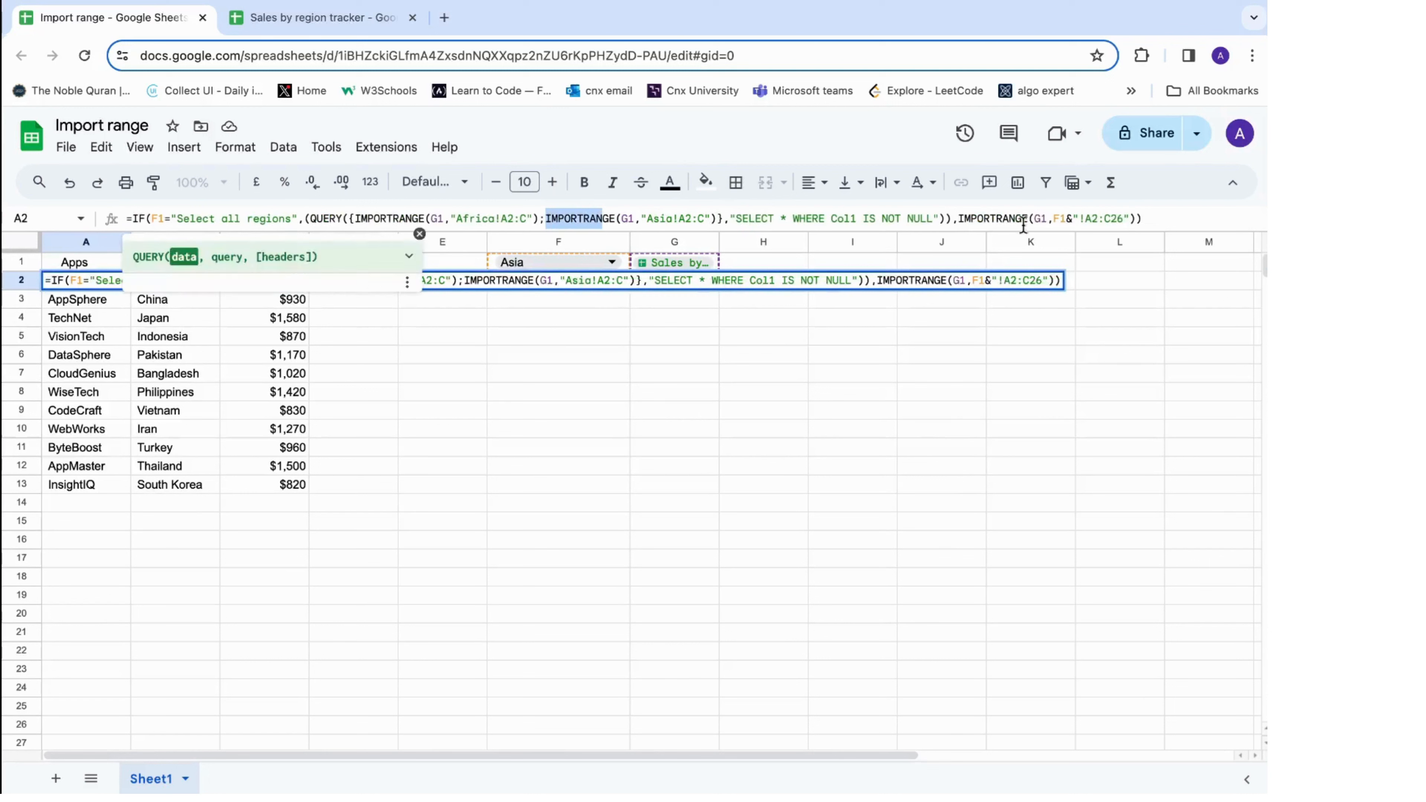
pyautogui.moveTo(957, 218); pyautogui.dragTo(1148, 213)
pyautogui.press('Return')
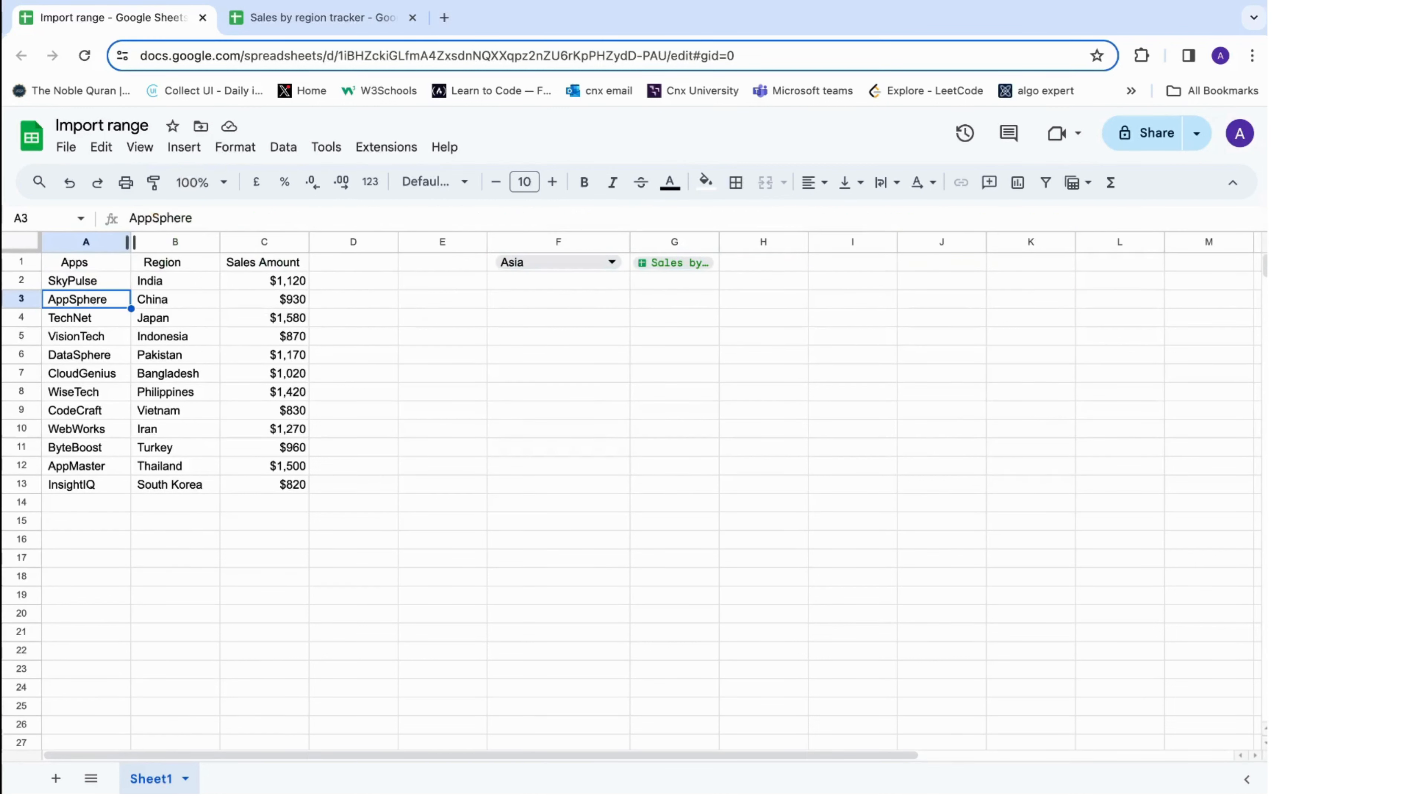
pyautogui.click(588, 304)
pyautogui.write('=')
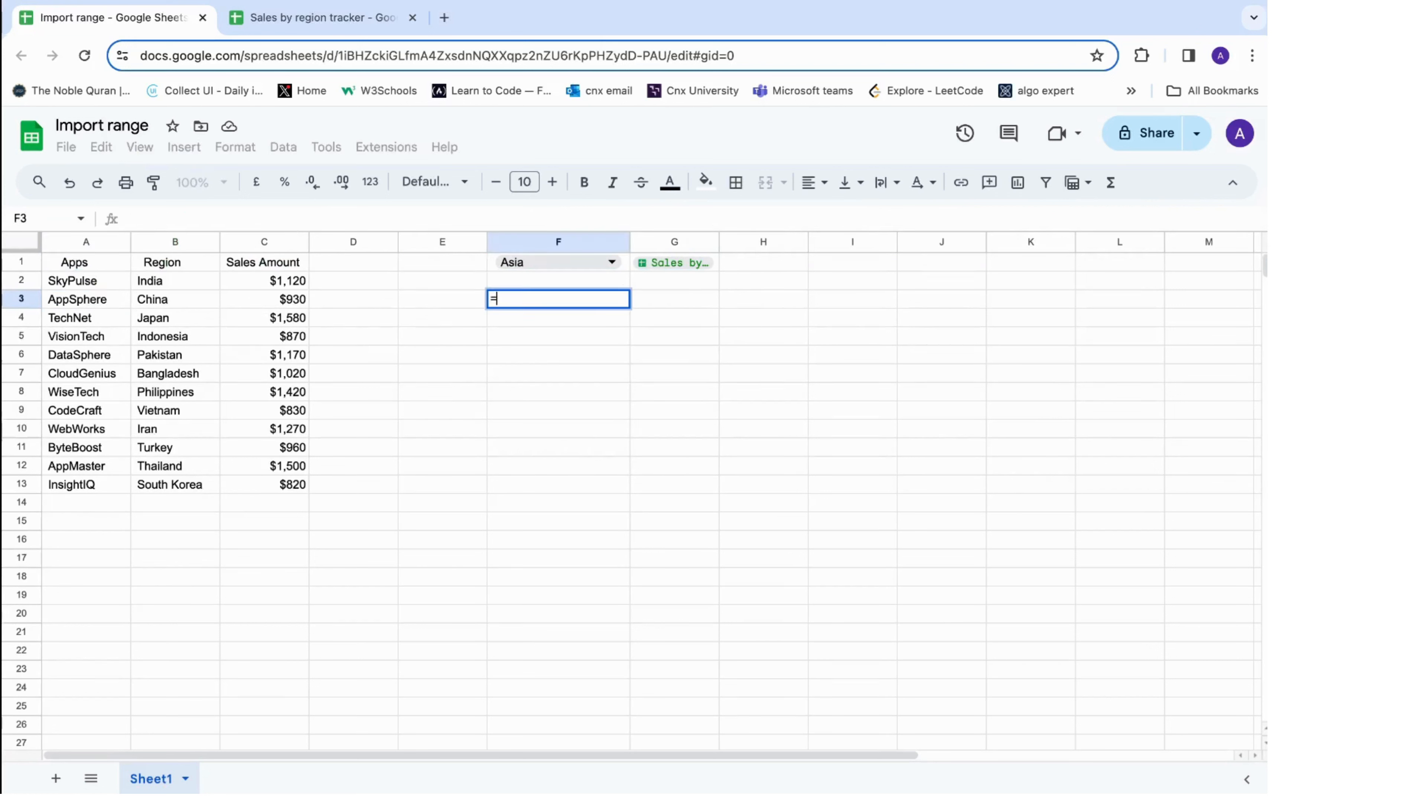
pyautogui.write('IMPORTRANGE(G1,F1&"!A2:C26"))')
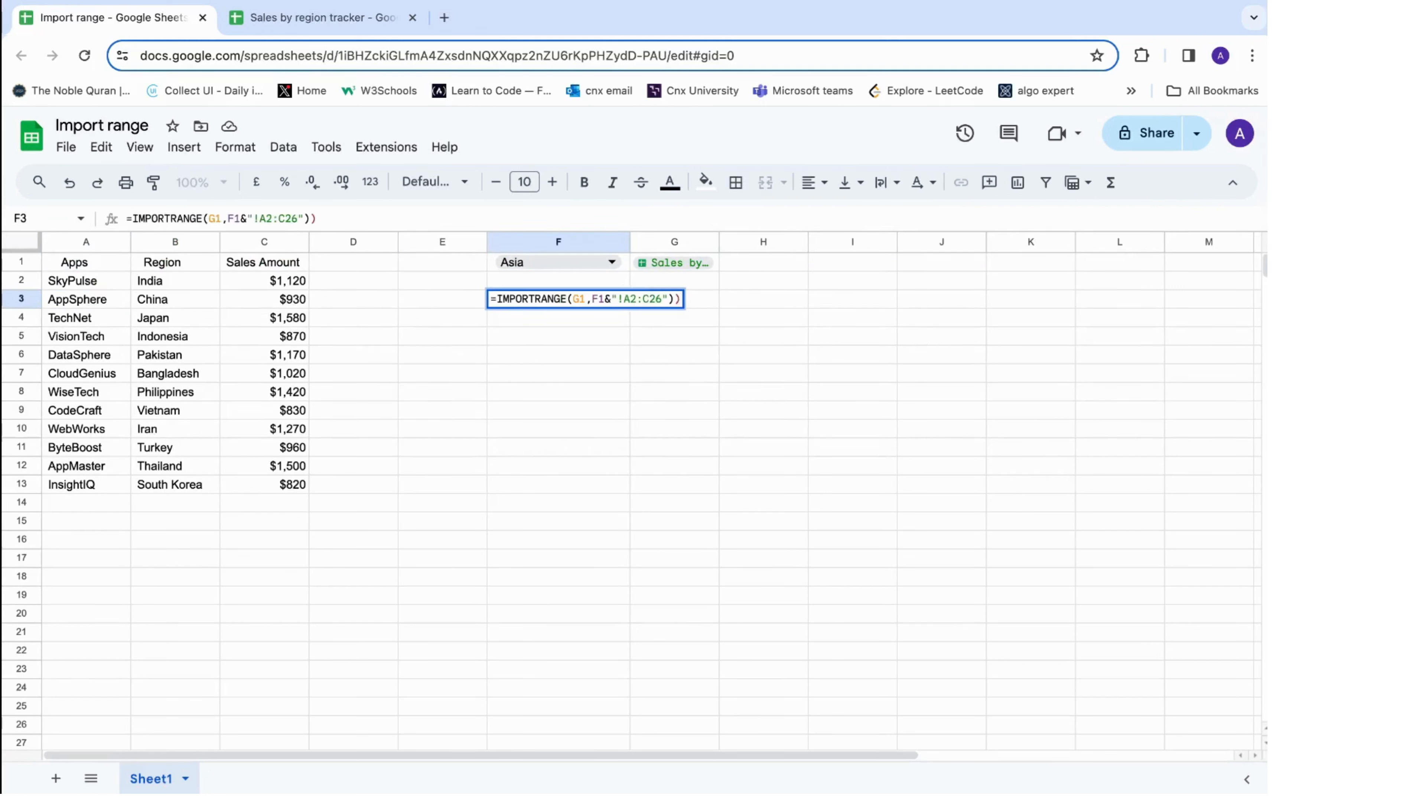
pyautogui.press('Return')
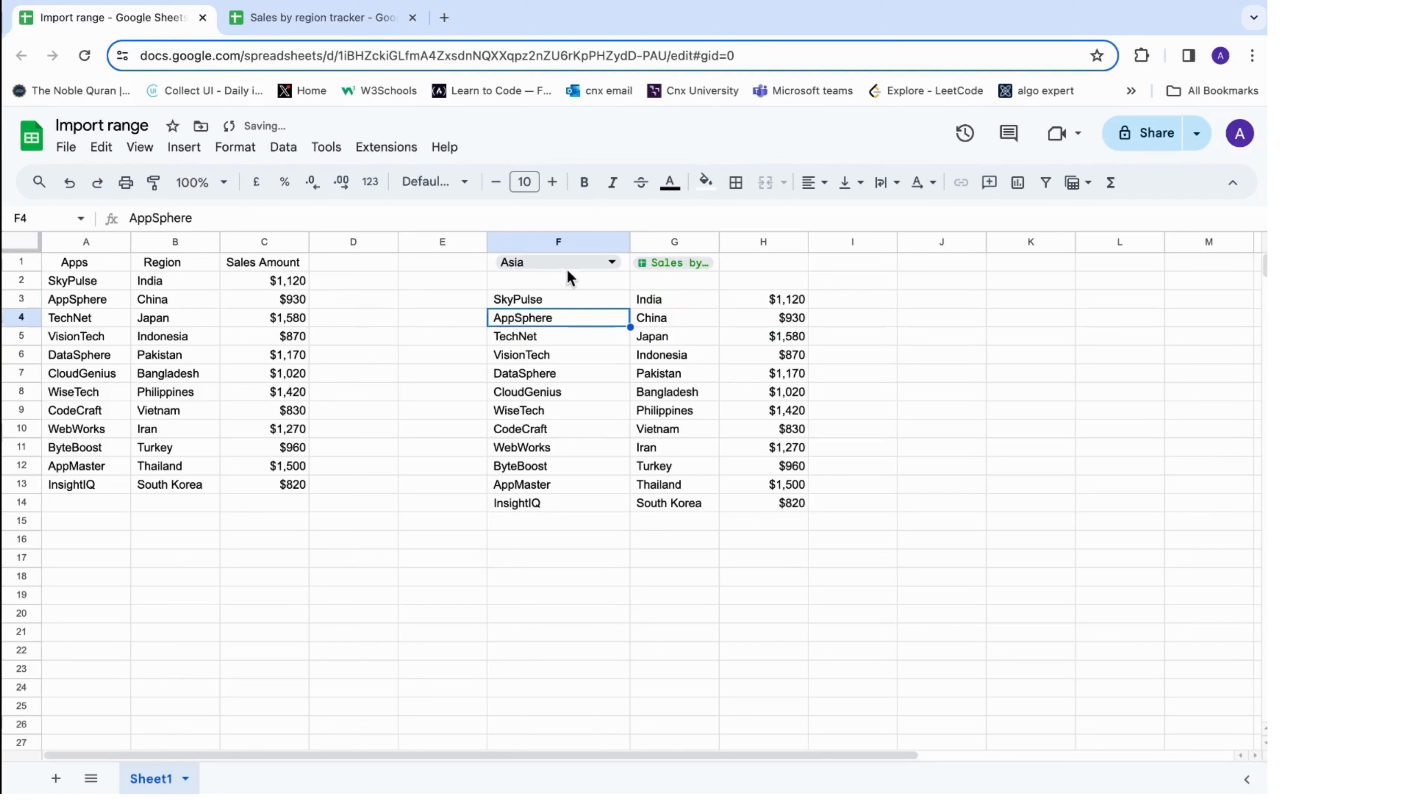
# Test the separate F3 import by switching the F1 drop-down to Africa and back to Asia.
pyautogui.click(571, 264)
pyautogui.click(529, 297)
pyautogui.click(555, 300)
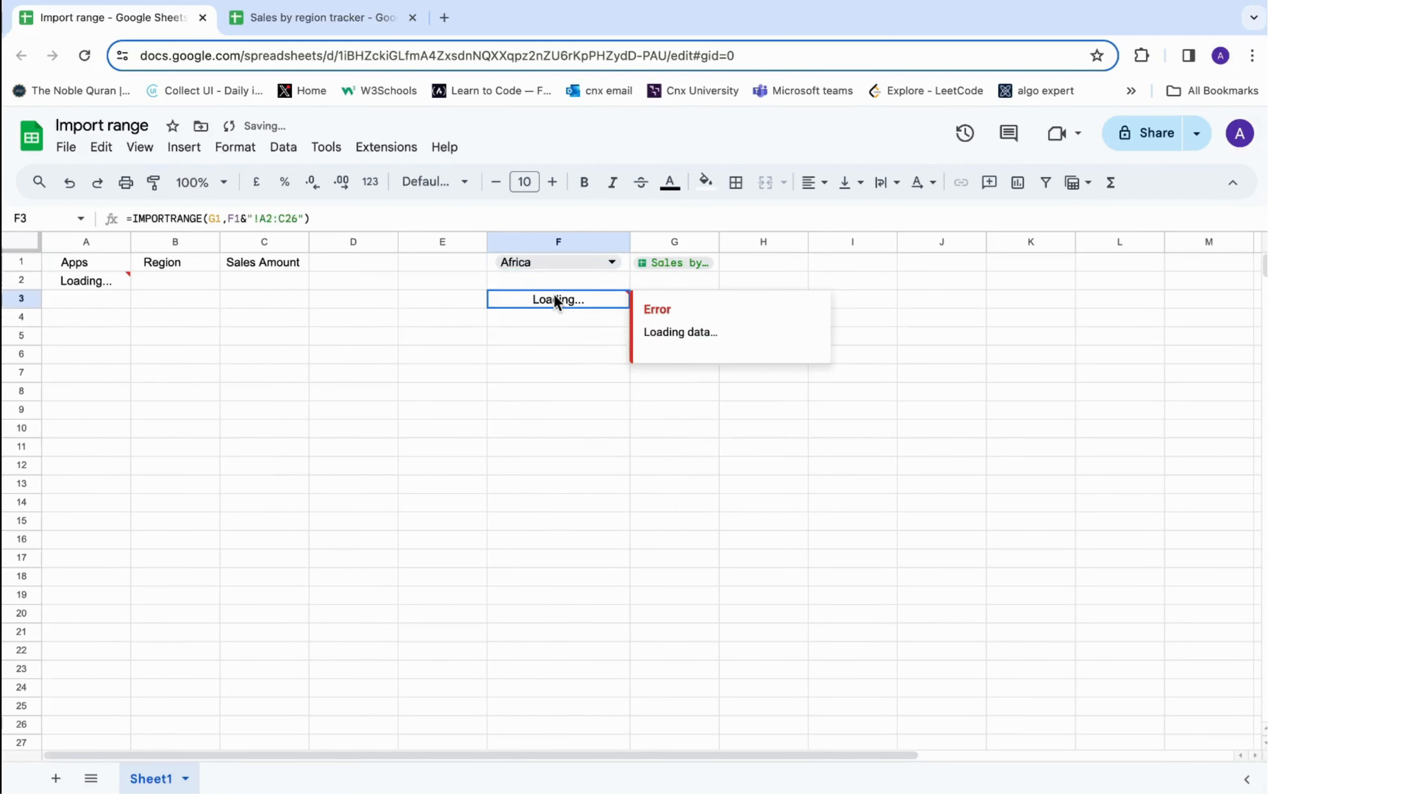
pyautogui.click(609, 262)
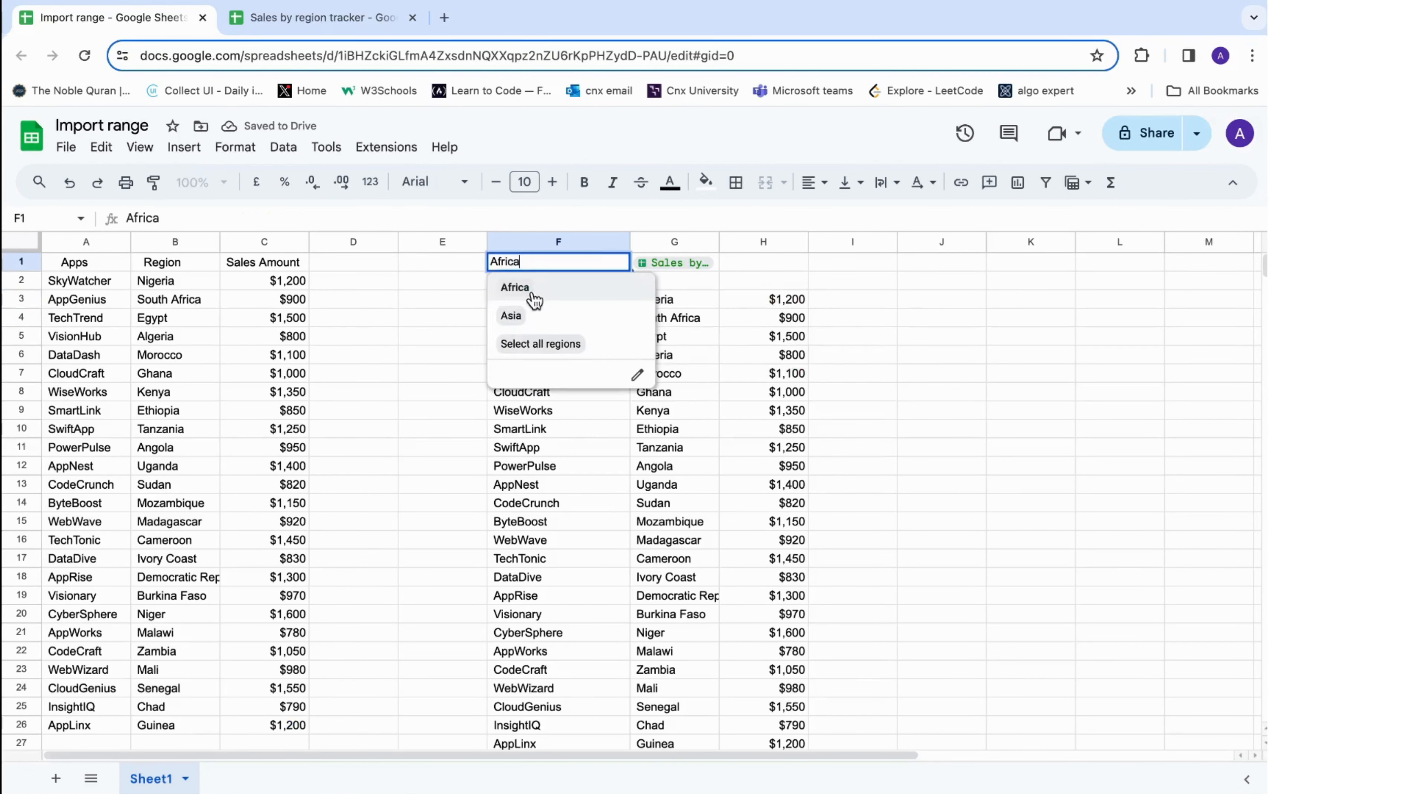
pyautogui.click(512, 315)
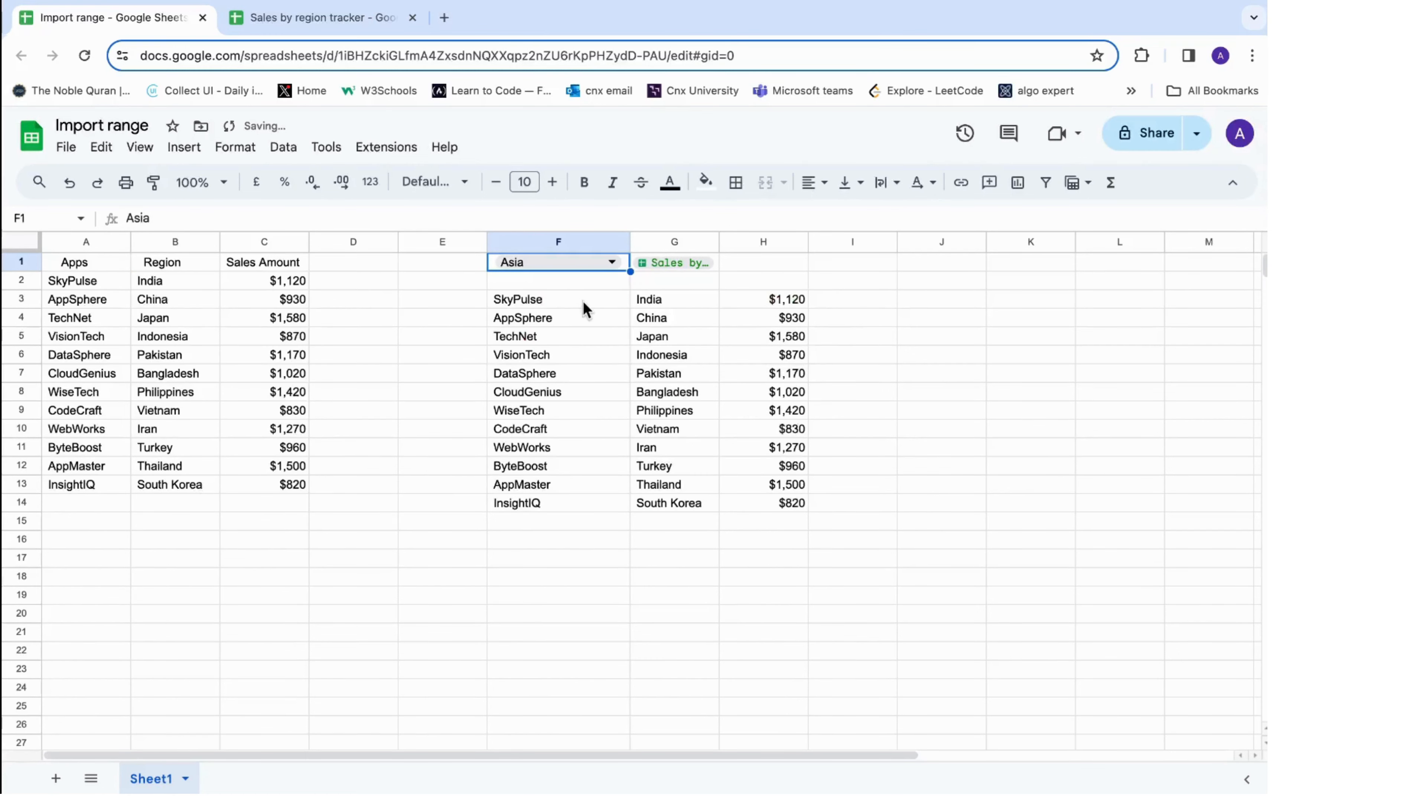
# Look through the imported region, app and sales columns in F to H.
pyautogui.click(500, 377)
pyautogui.moveTo(672, 307); pyautogui.dragTo(671, 482)
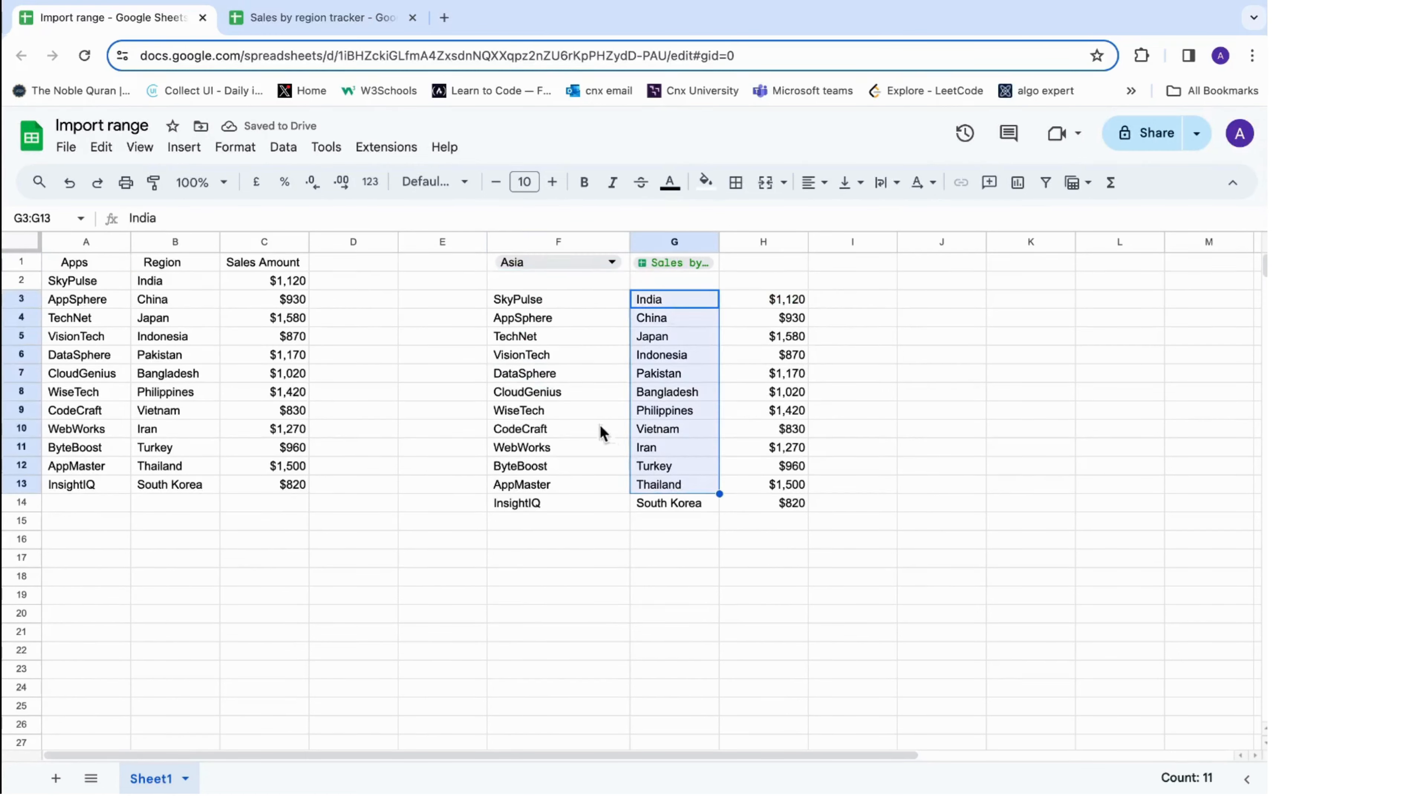
pyautogui.moveTo(528, 306); pyautogui.dragTo(527, 491)
pyautogui.moveTo(763, 302); pyautogui.dragTo(758, 489)
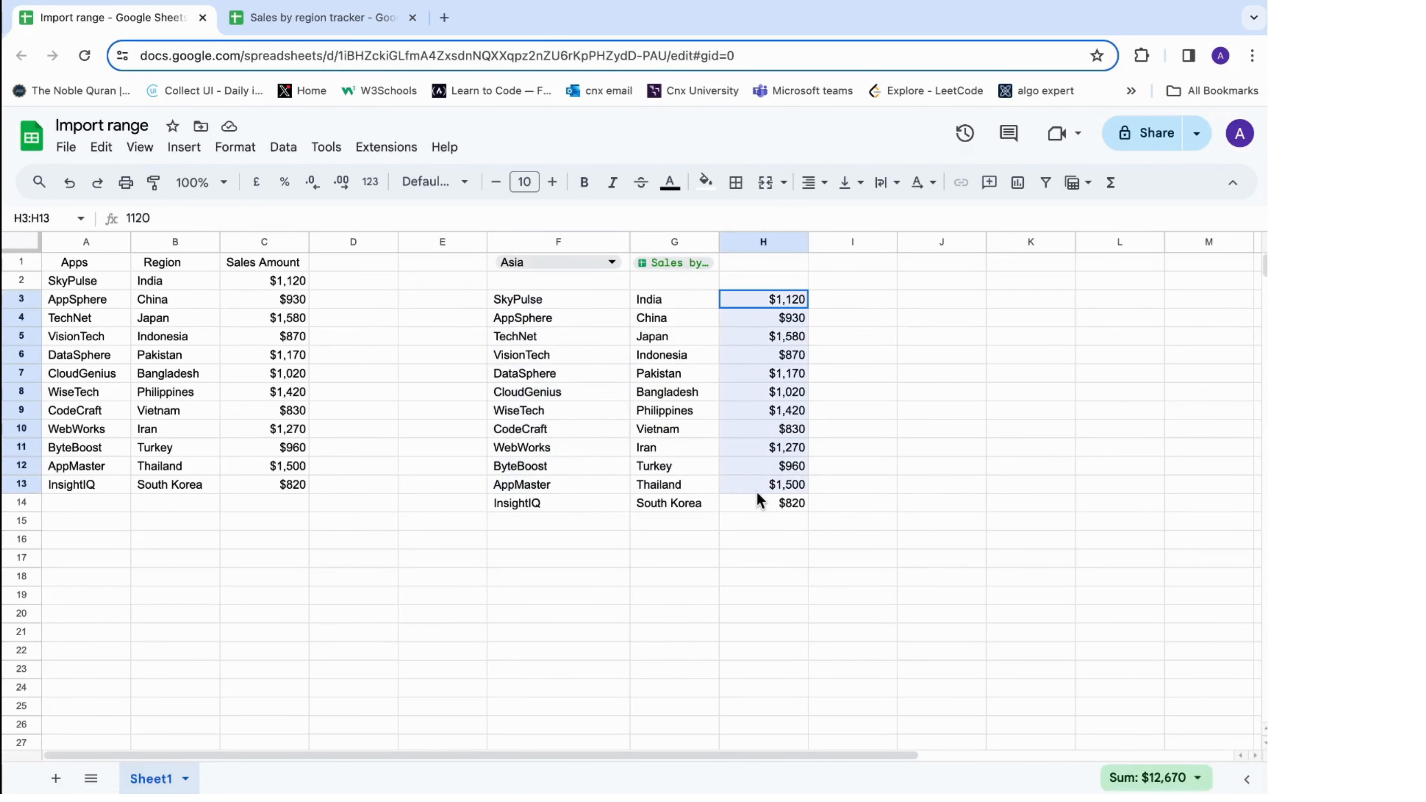
# Narrow the range in the F3 import formula to A2:A so that it imports only the app names.
pyautogui.click(522, 301)
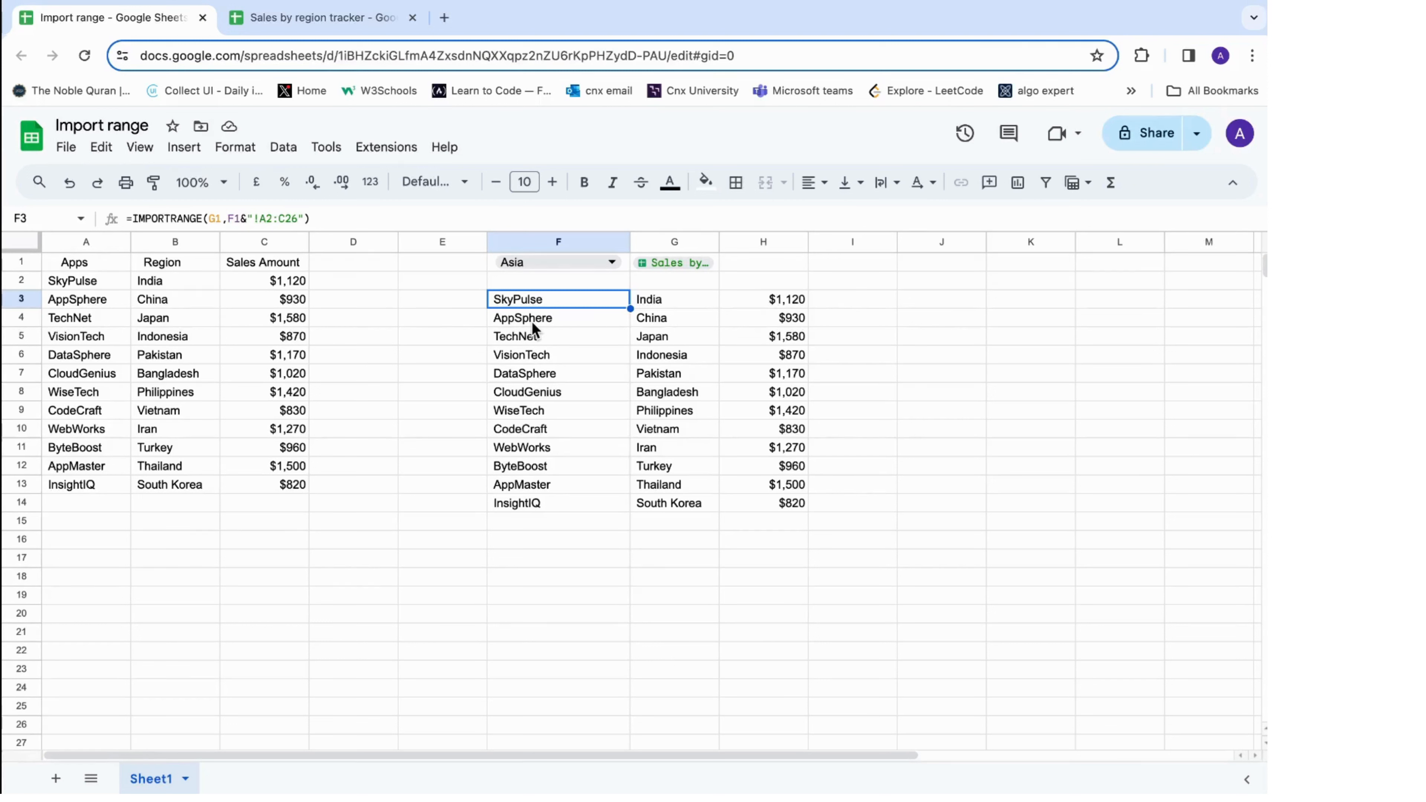
pyautogui.click(297, 218)
pyautogui.press('BackSpace')
pyautogui.press('BackSpace')
pyautogui.press('BackSpace')
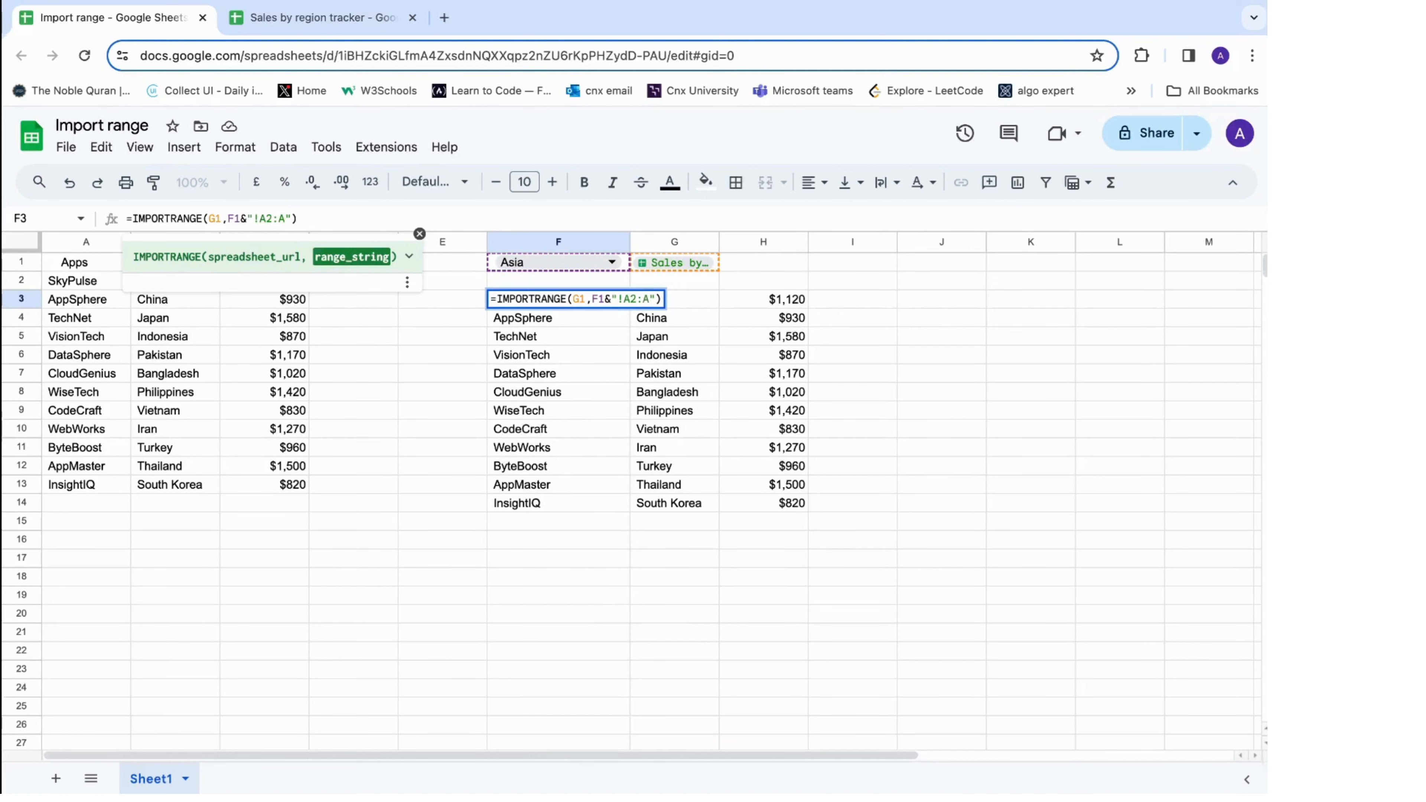
pyautogui.press('Return')
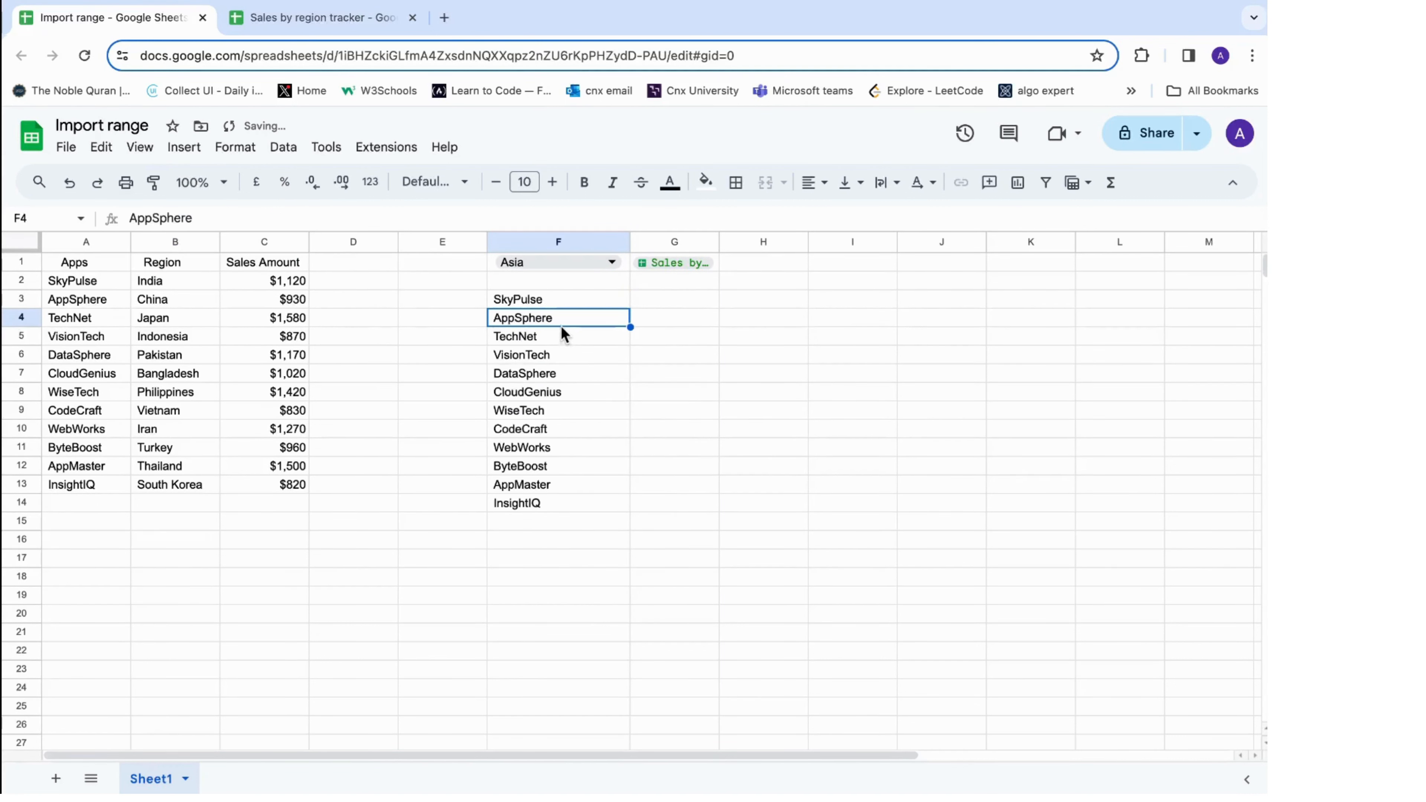
# Copy the IMPORTRANGE formula from F3 into G3 and change its range to C2:C.
pyautogui.click(554, 298)
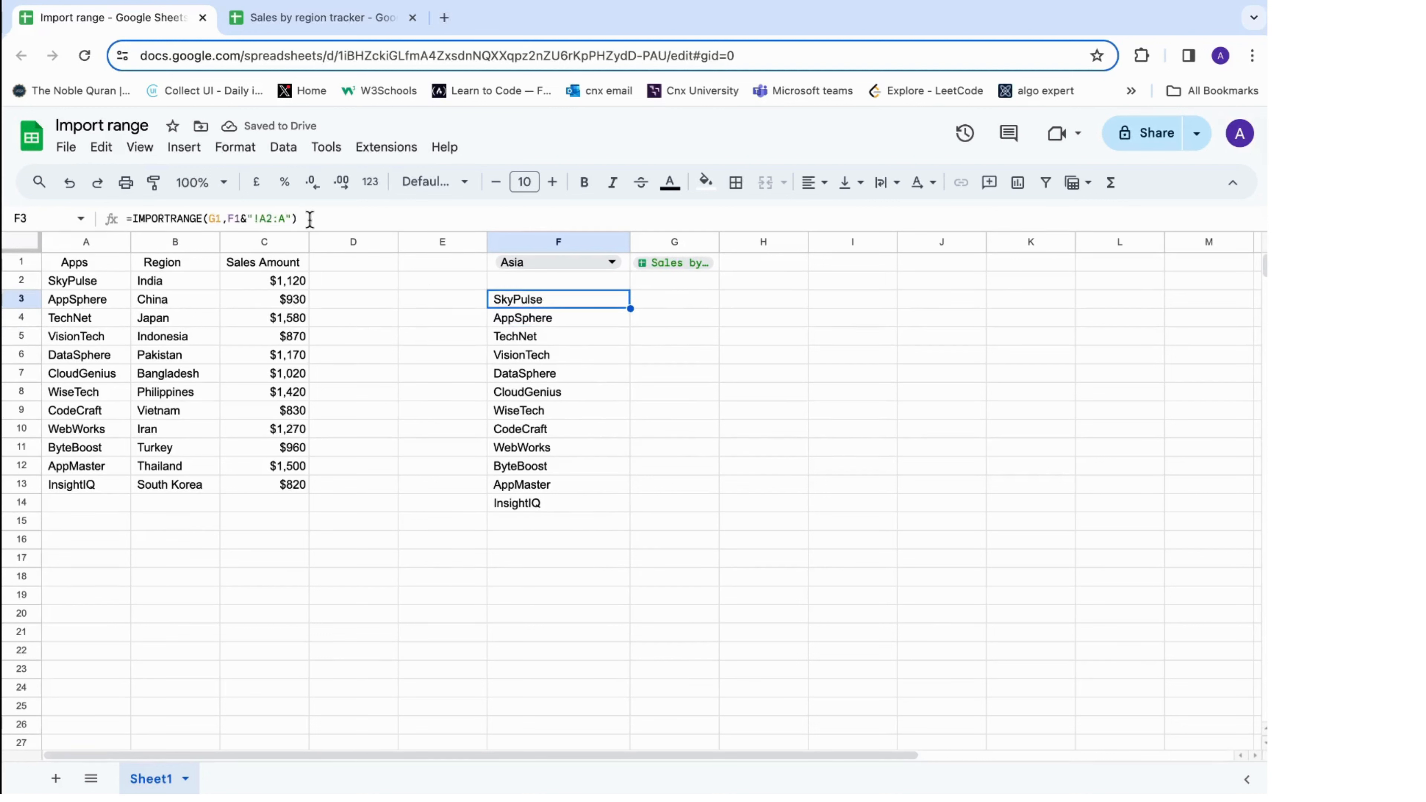
pyautogui.moveTo(308, 218); pyautogui.dragTo(134, 211)
pyautogui.hotkey('ctrl', 'c')
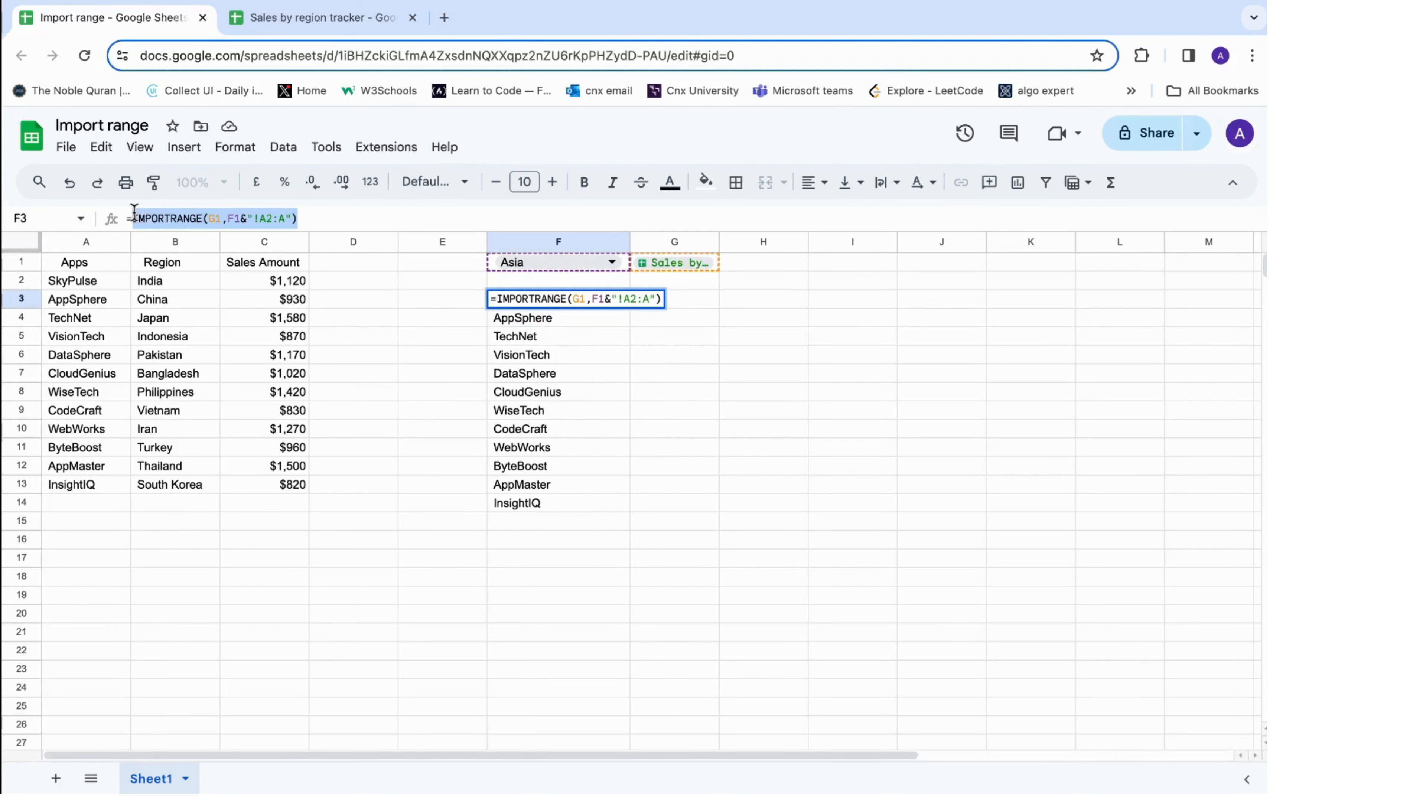
pyautogui.press('Return')
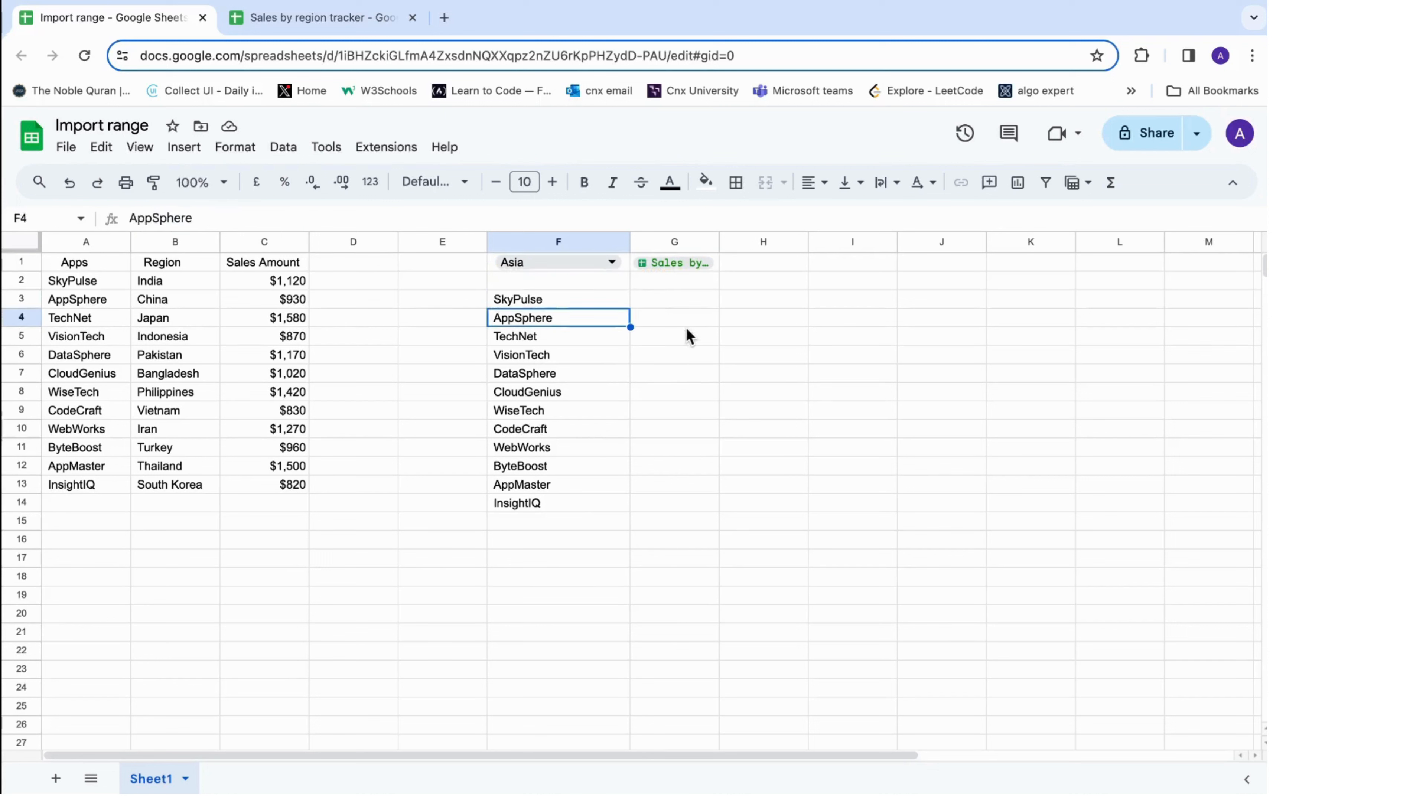
pyautogui.click(682, 300)
pyautogui.write('=')
pyautogui.hotkey('ctrl', 'v')
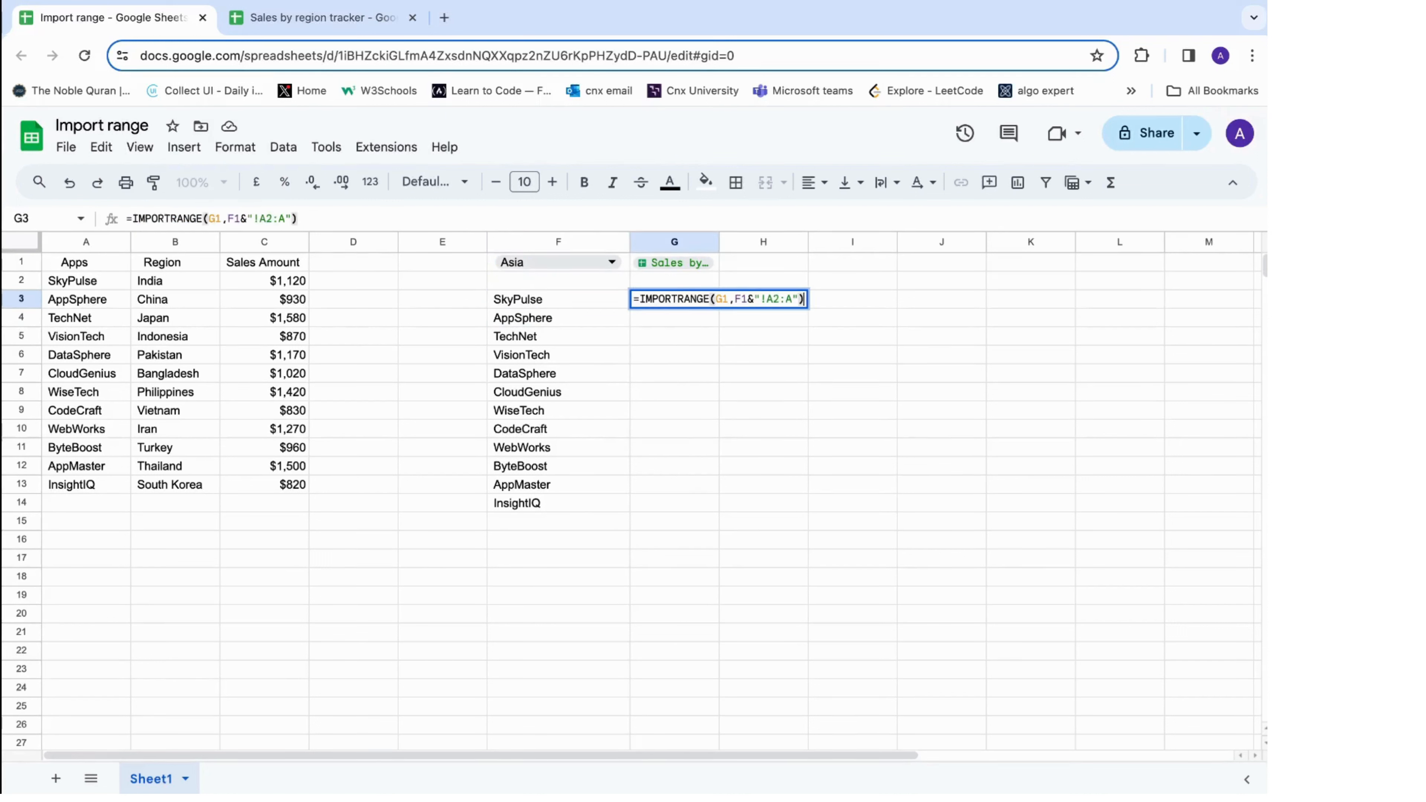
pyautogui.click(773, 299)
pyautogui.press('BackSpace')
pyautogui.write('C')
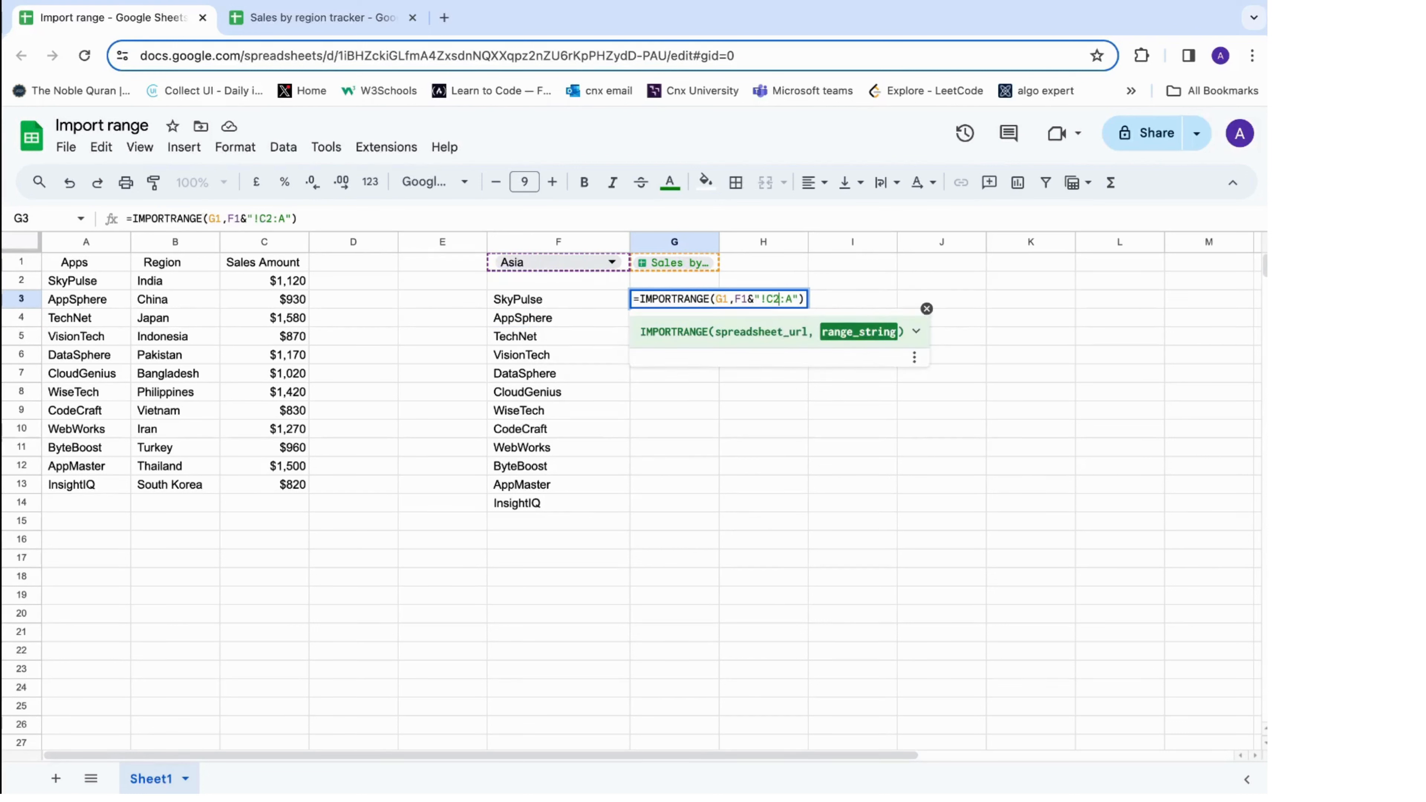
pyautogui.press('Return')
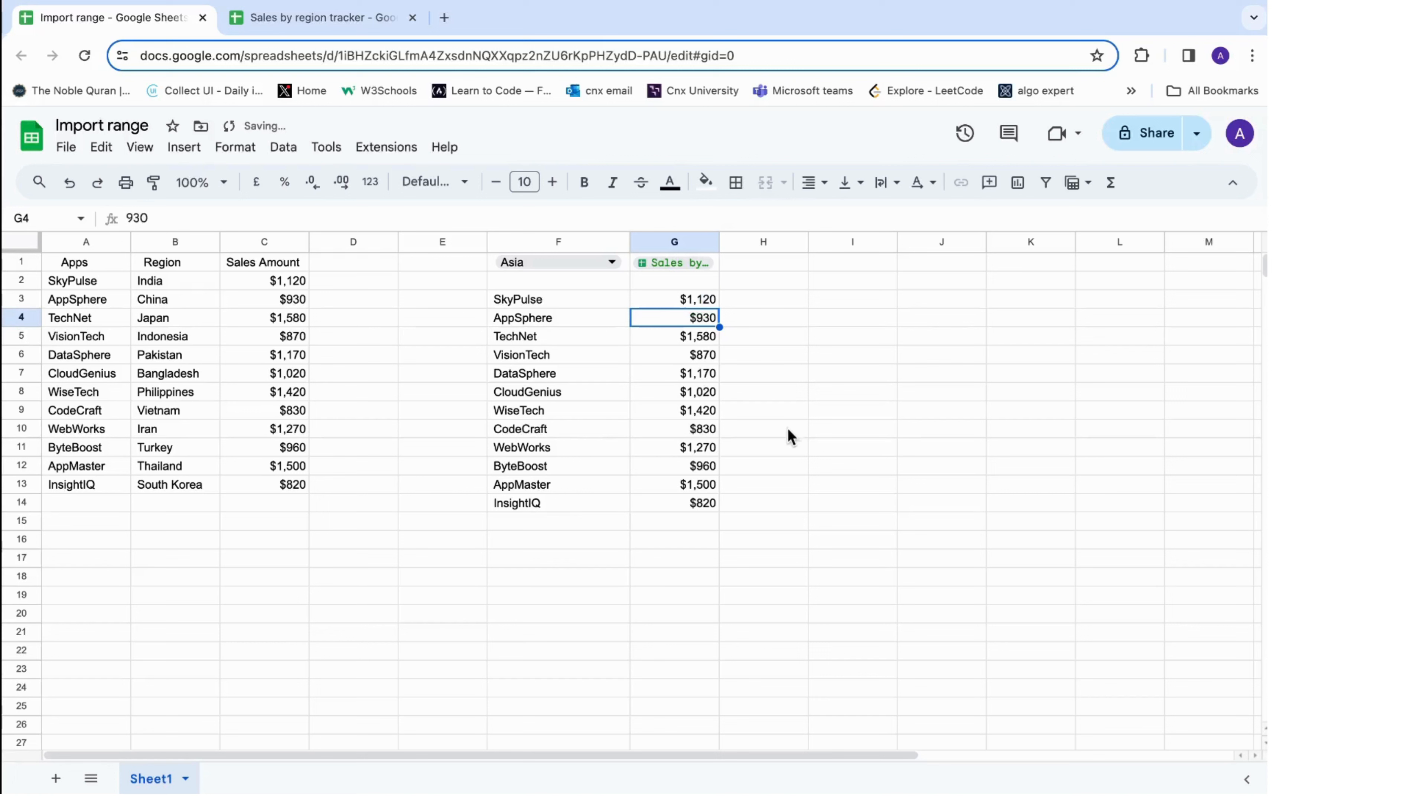
# Compare the F3 and G3 formulas and move the G3 sales import to H3.
pyautogui.click(580, 314)
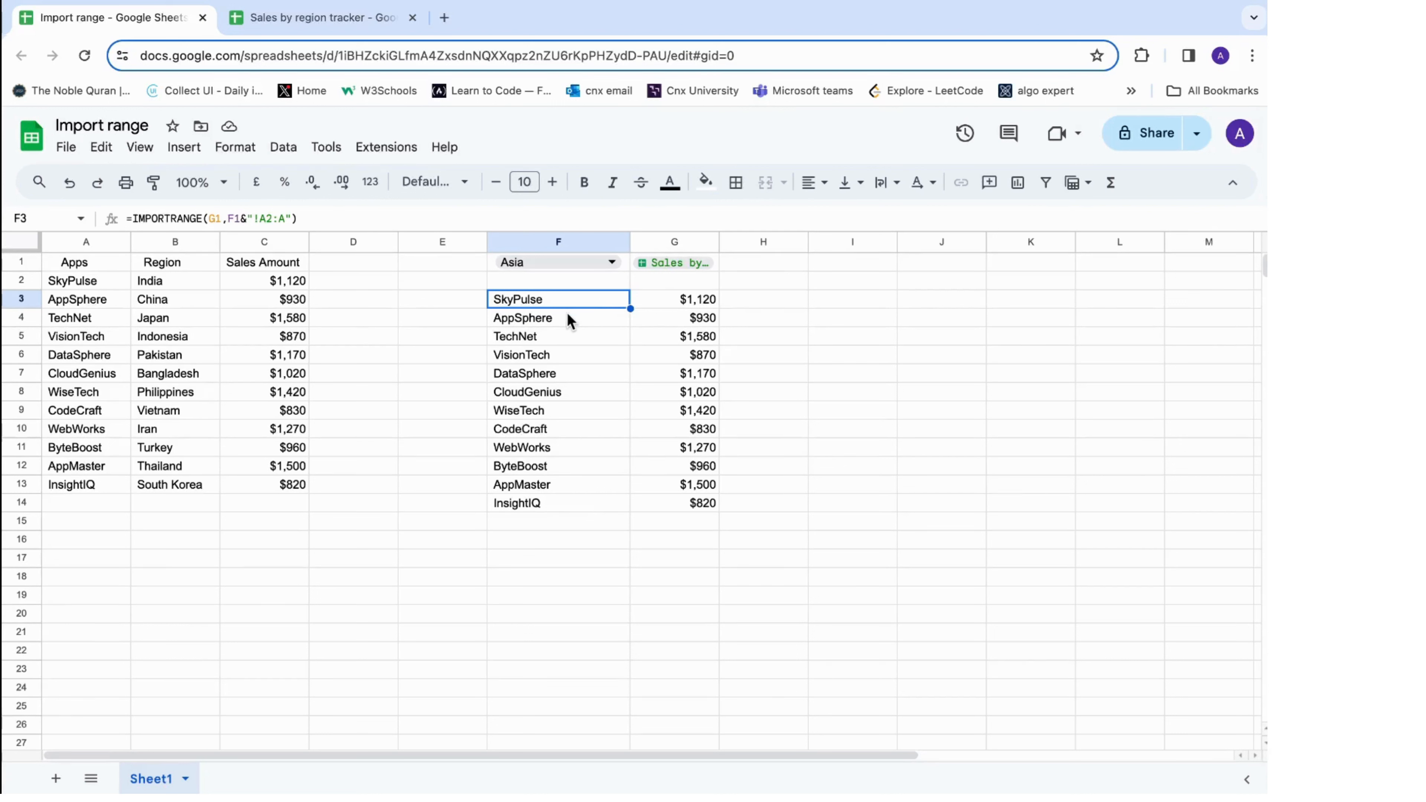
pyautogui.click(646, 303)
pyautogui.click(582, 304)
pyautogui.click(668, 304)
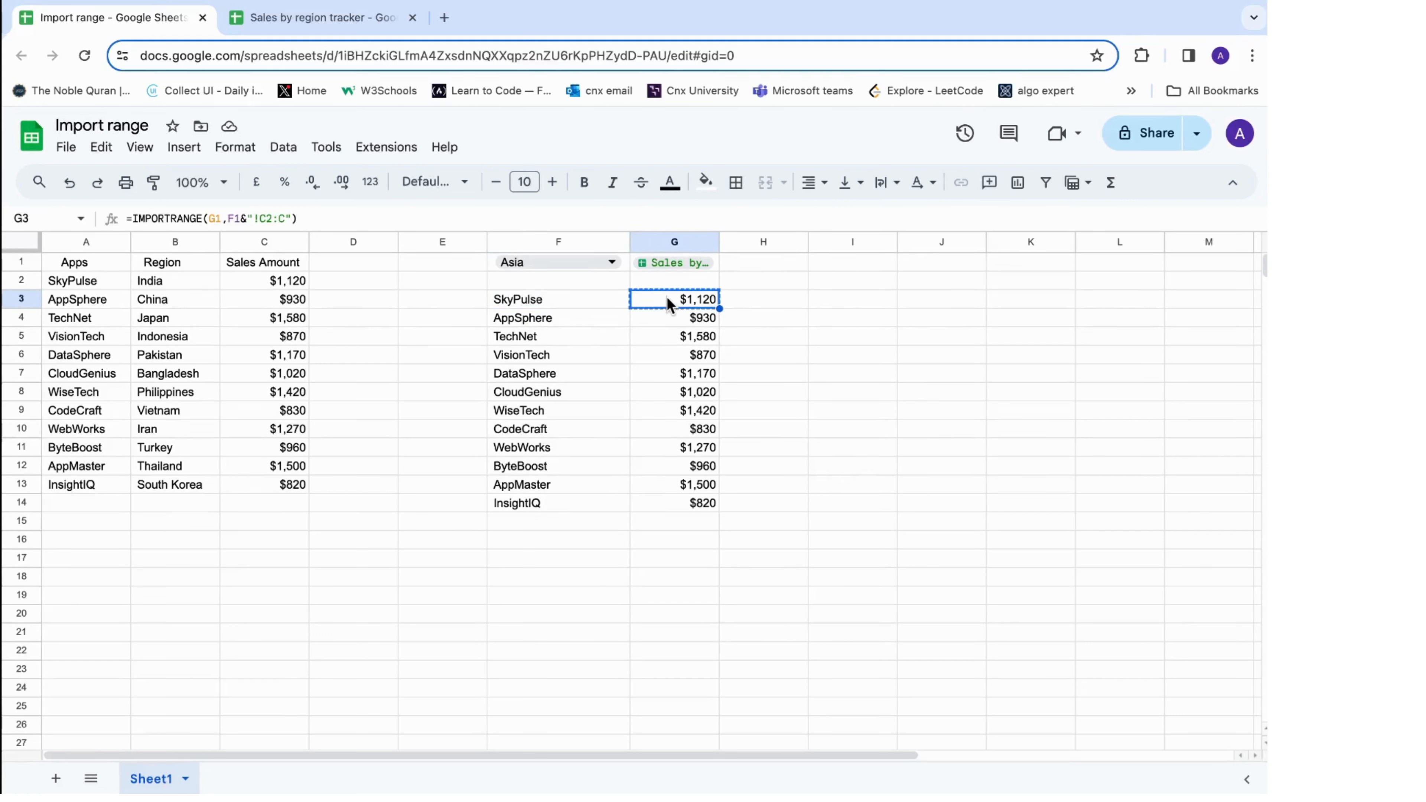
pyautogui.click(735, 294)
pyautogui.hotkey('ctrl', 'v')
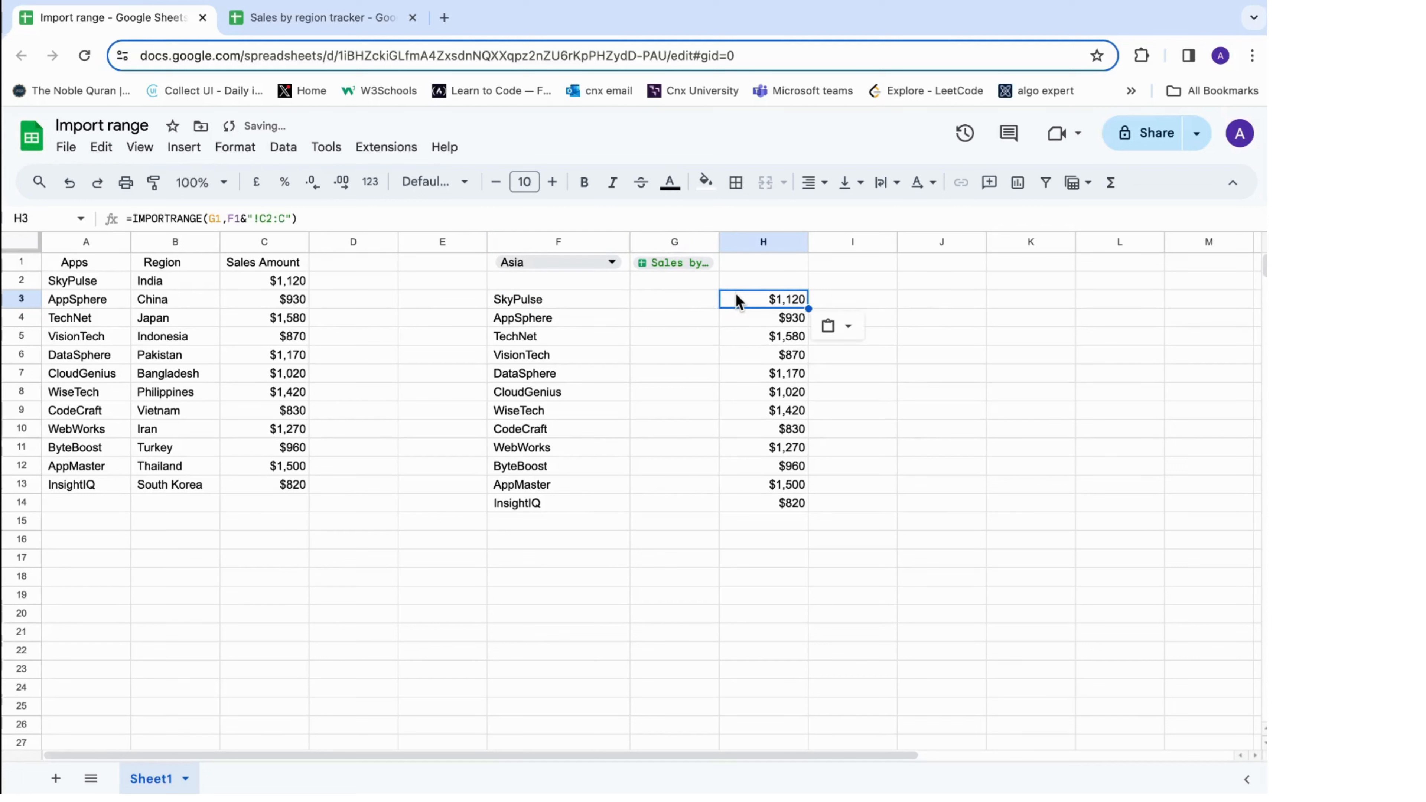
pyautogui.click(745, 433)
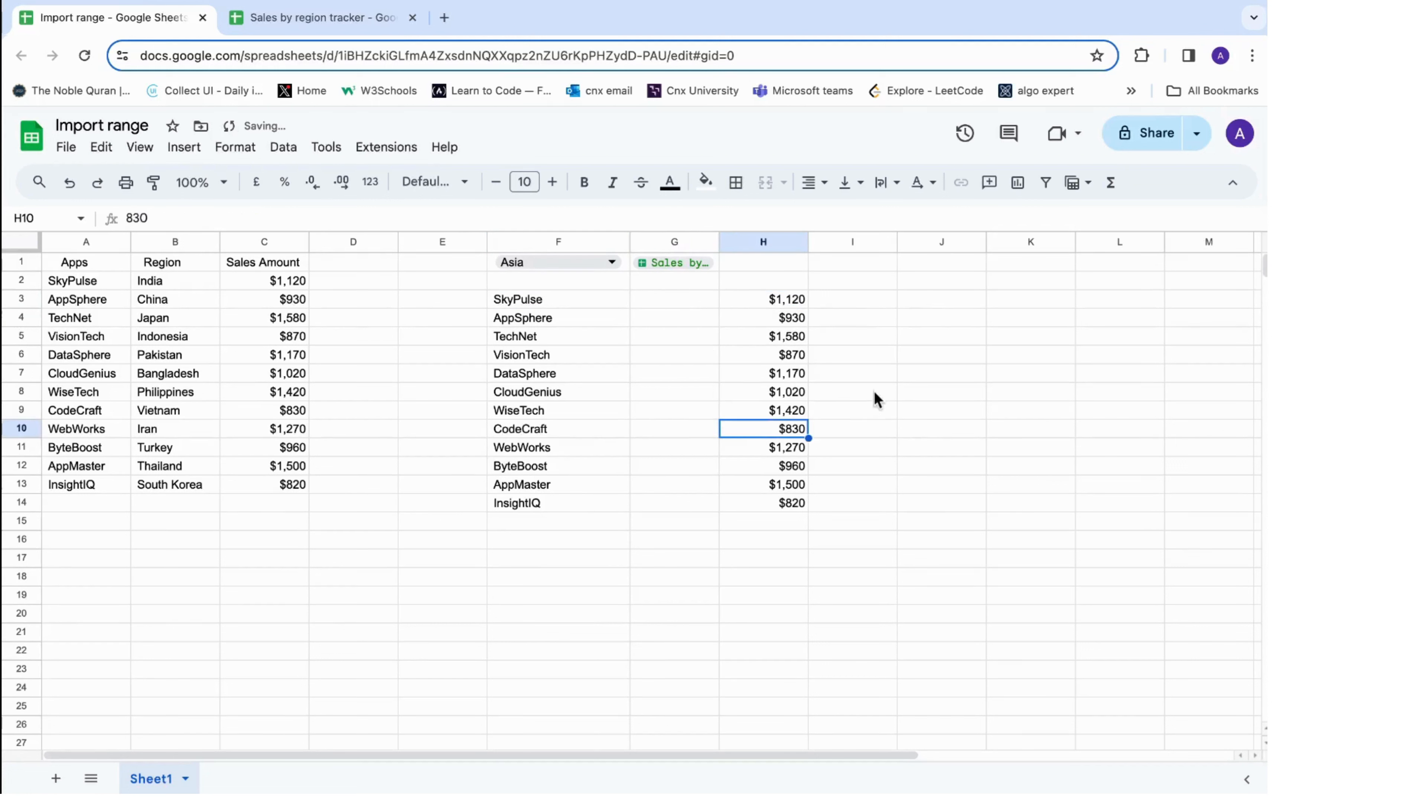
# Enlarge the formula bar and examine how the QUERY part of the A2 formula joins the Africa and Asia imports.
pyautogui.click(87, 268)
pyautogui.click(87, 288)
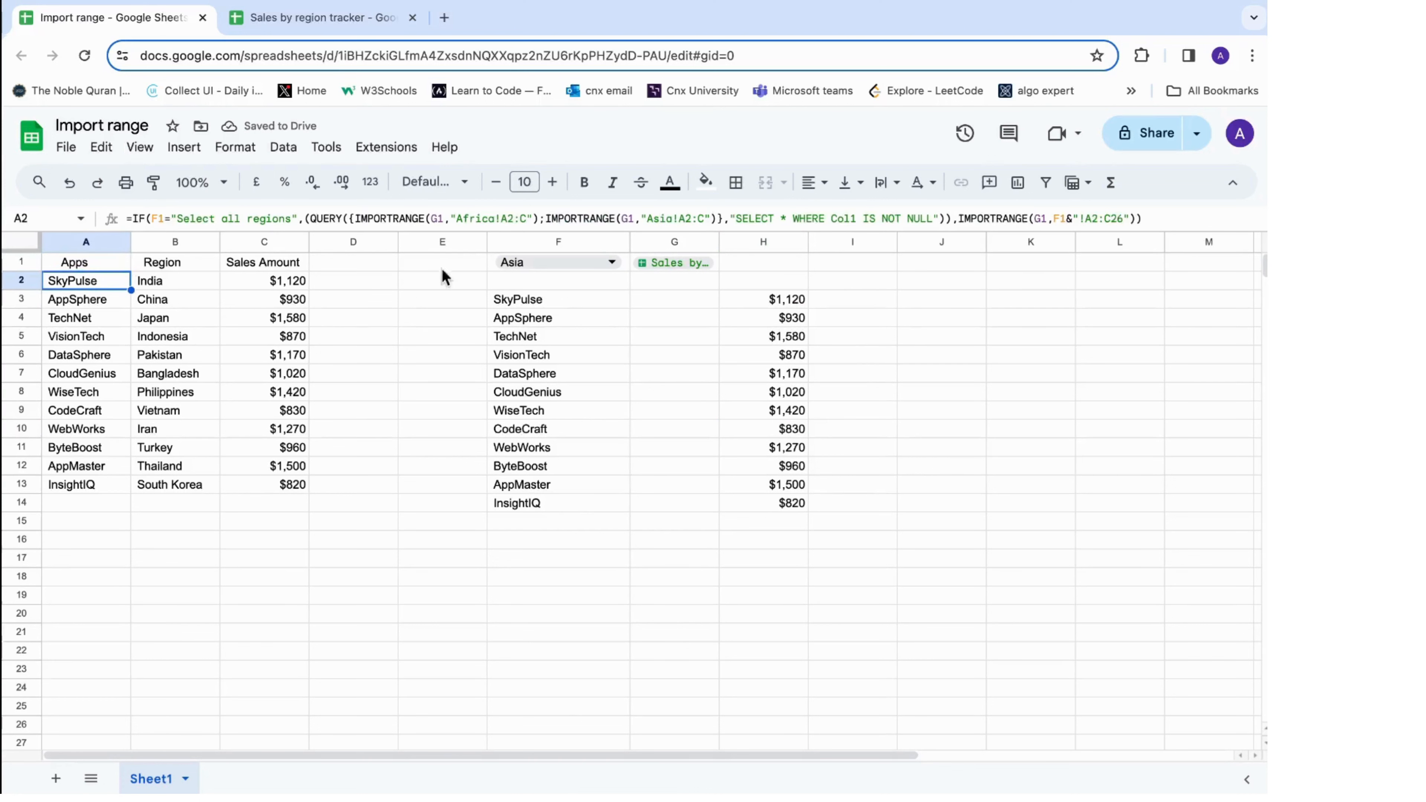
pyautogui.moveTo(458, 230); pyautogui.dragTo(439, 358)
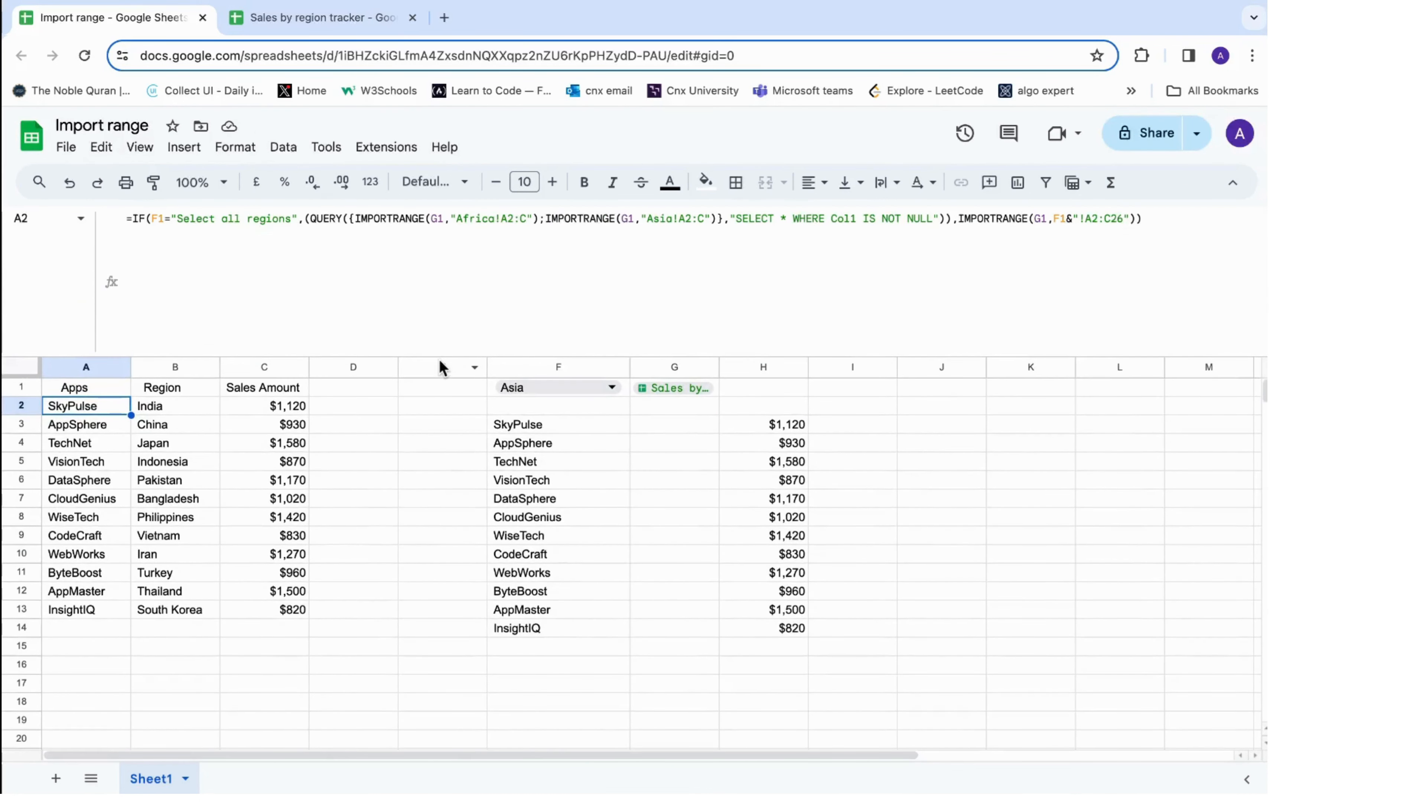
pyautogui.moveTo(305, 220); pyautogui.dragTo(721, 223)
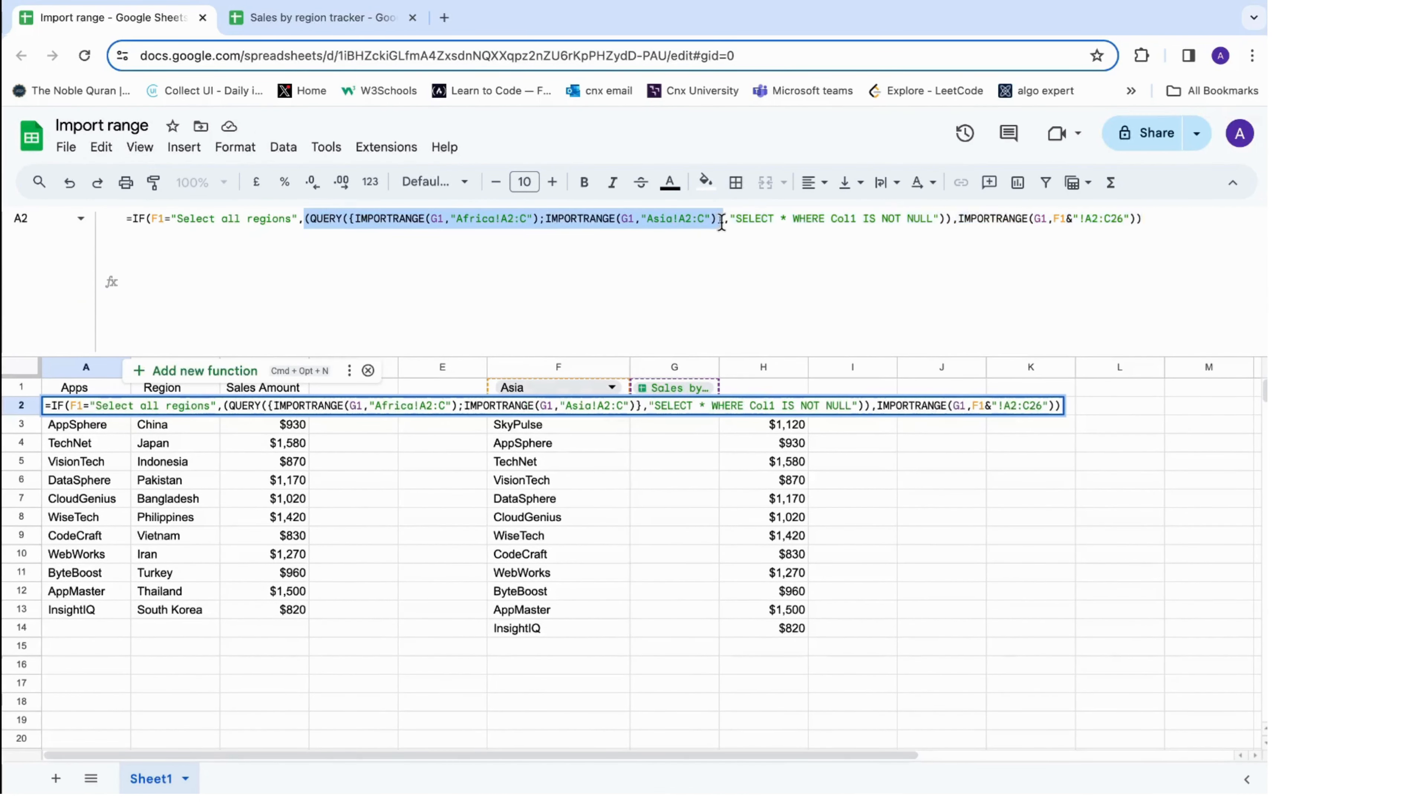
pyautogui.click(538, 224)
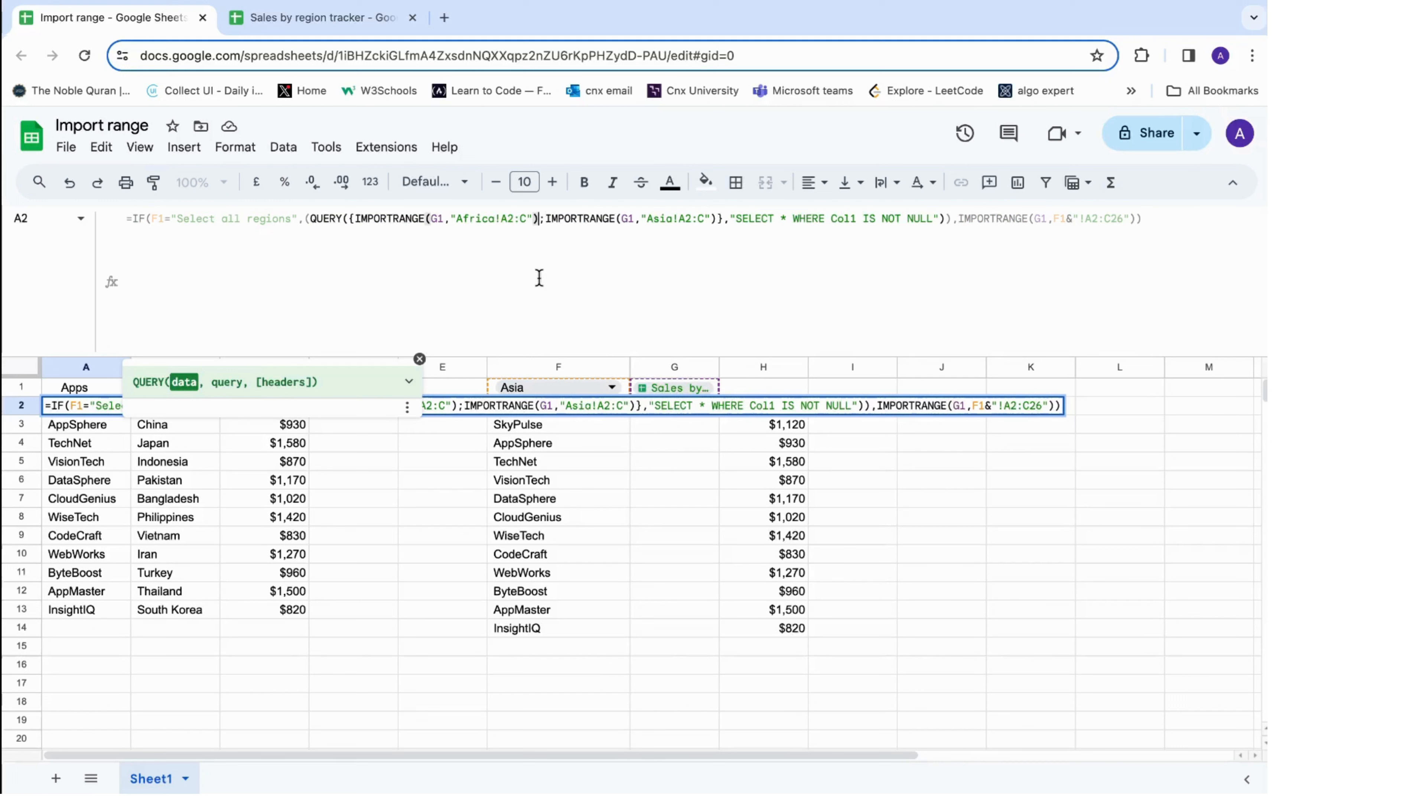
pyautogui.press('Return')
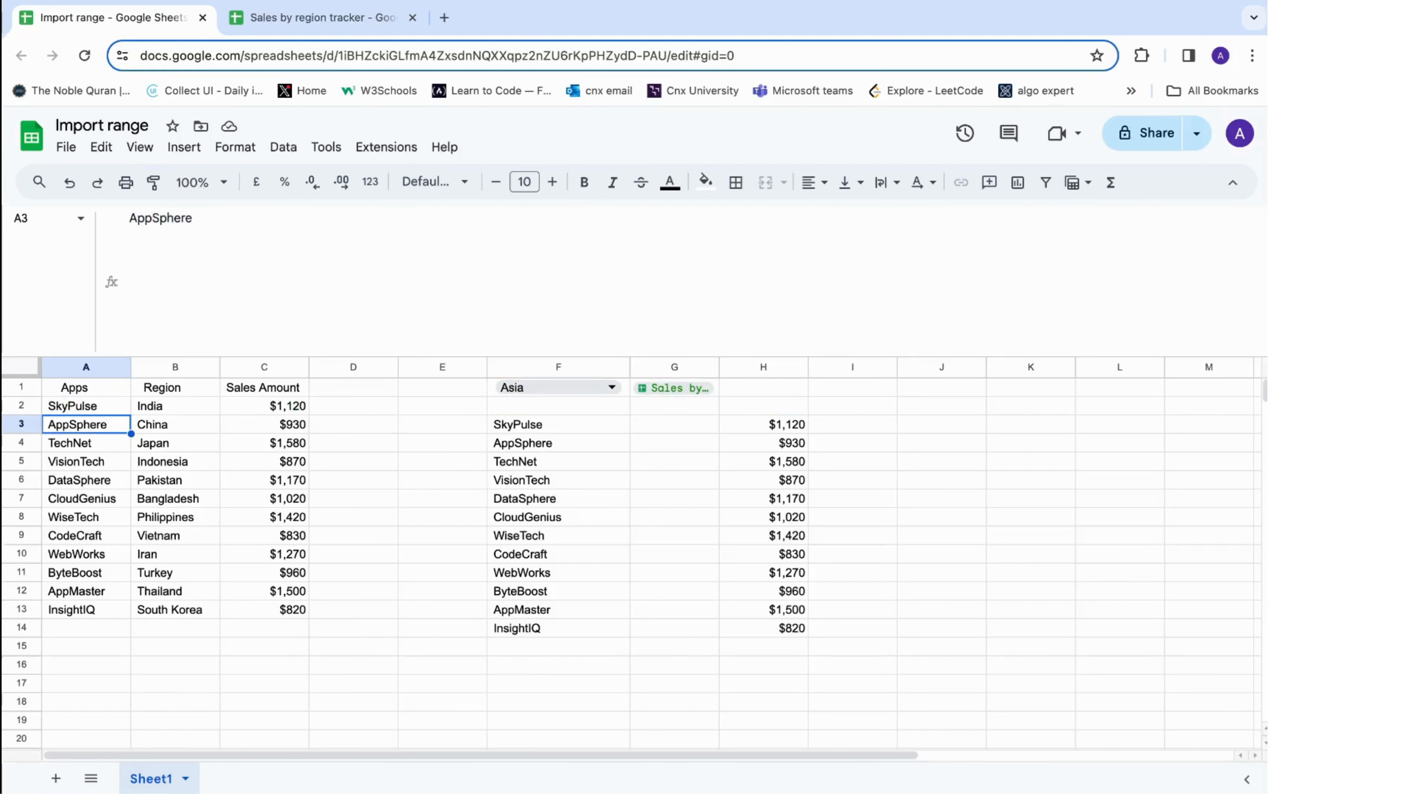
# Compare the separate import formulas in F3 and H3.
pyautogui.click(518, 430)
pyautogui.click(798, 432)
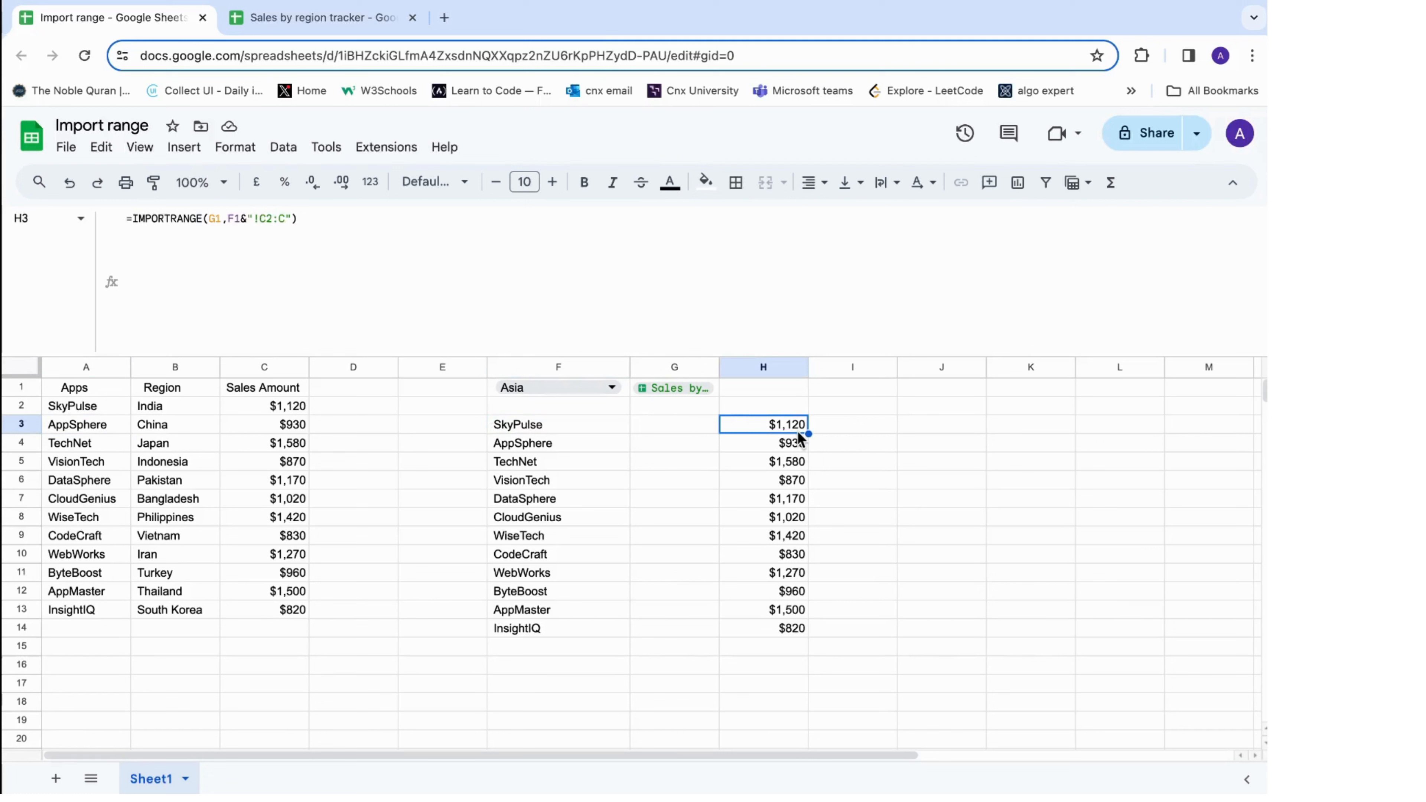
pyautogui.click(518, 431)
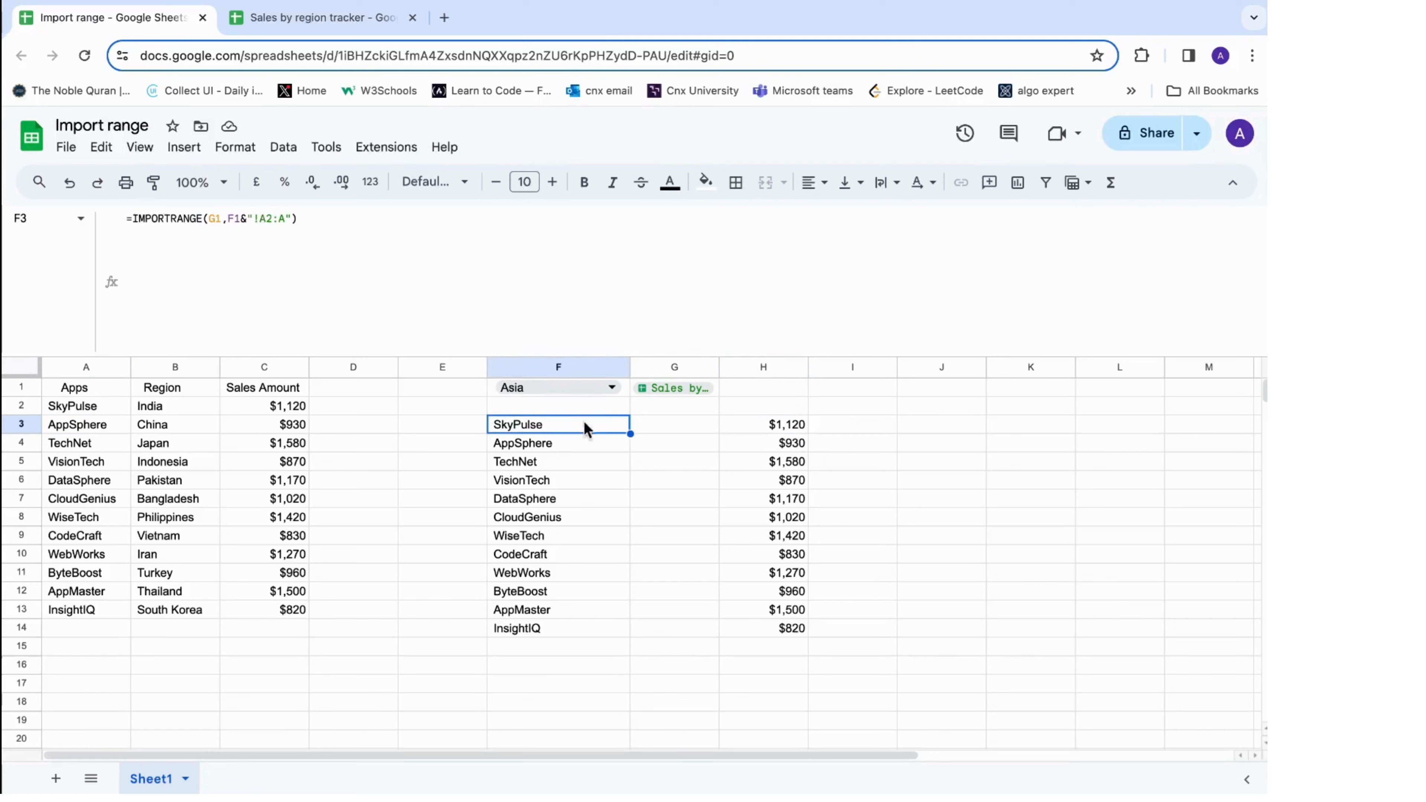
pyautogui.click(771, 428)
pyautogui.click(547, 432)
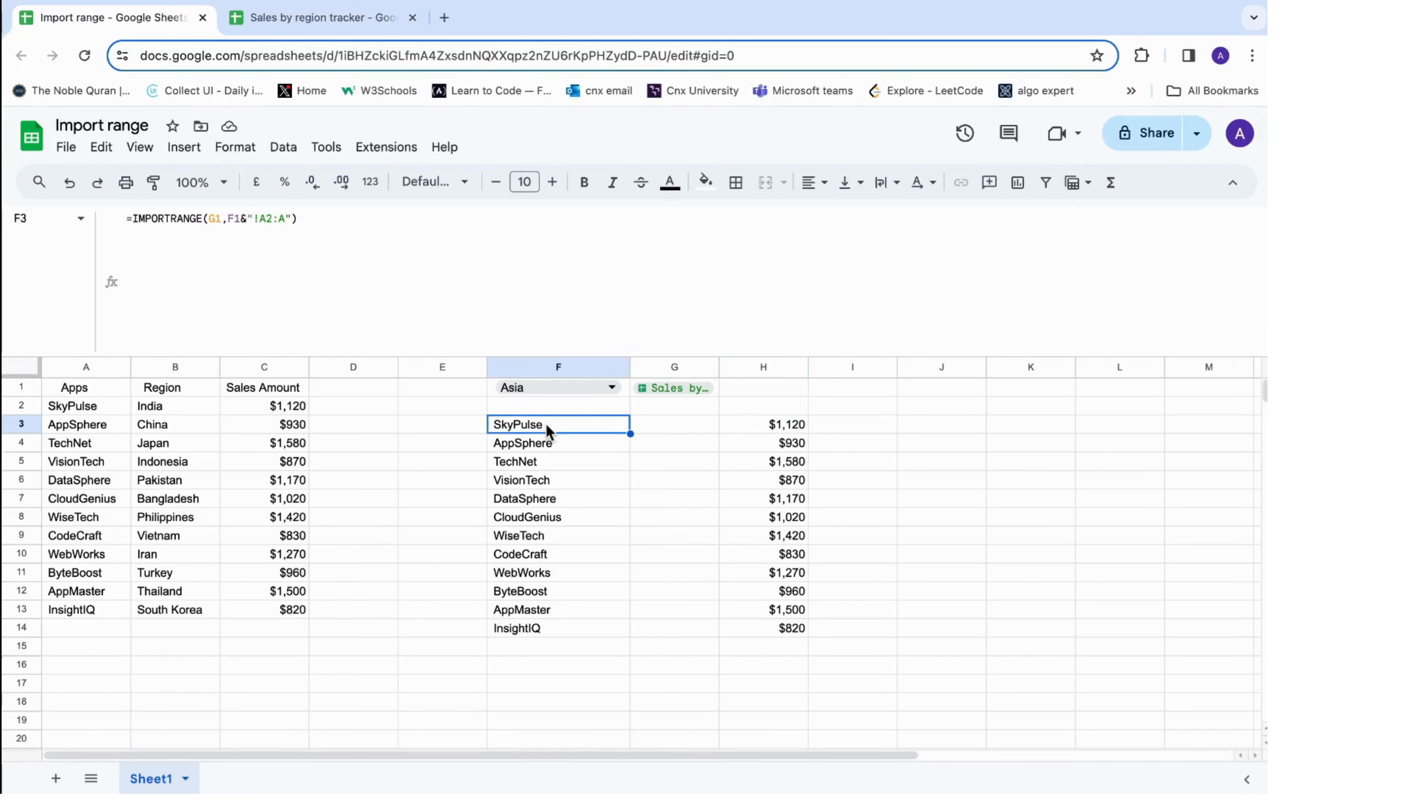
# Cut IMPORTRANGE(G1,F1&"!C2:C") out of H3, clearing the separate sales import.
pyautogui.click(771, 430)
pyautogui.moveTo(299, 219); pyautogui.dragTo(134, 221)
pyautogui.hotkey('ctrl', 'x')
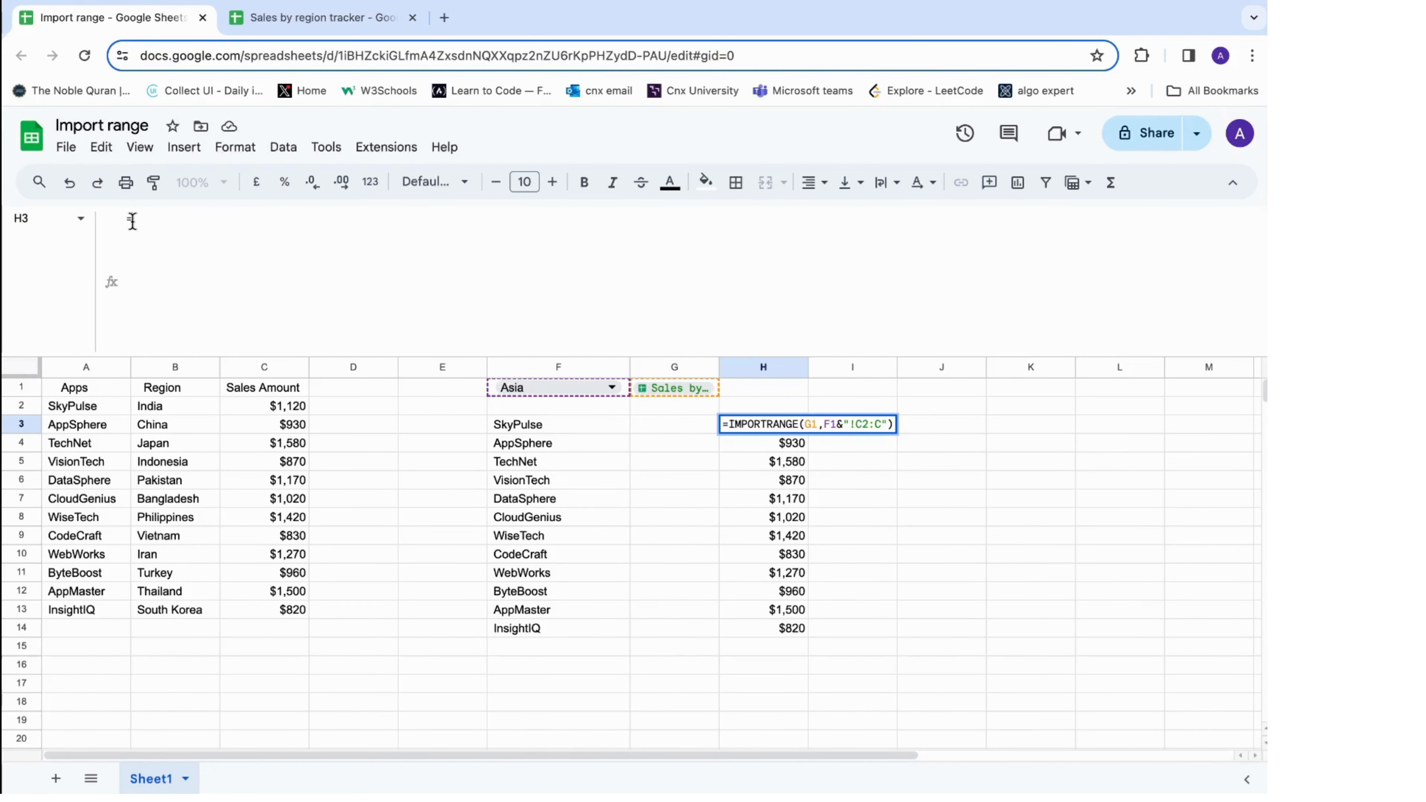
pyautogui.press('Return')
pyautogui.click(847, 509)
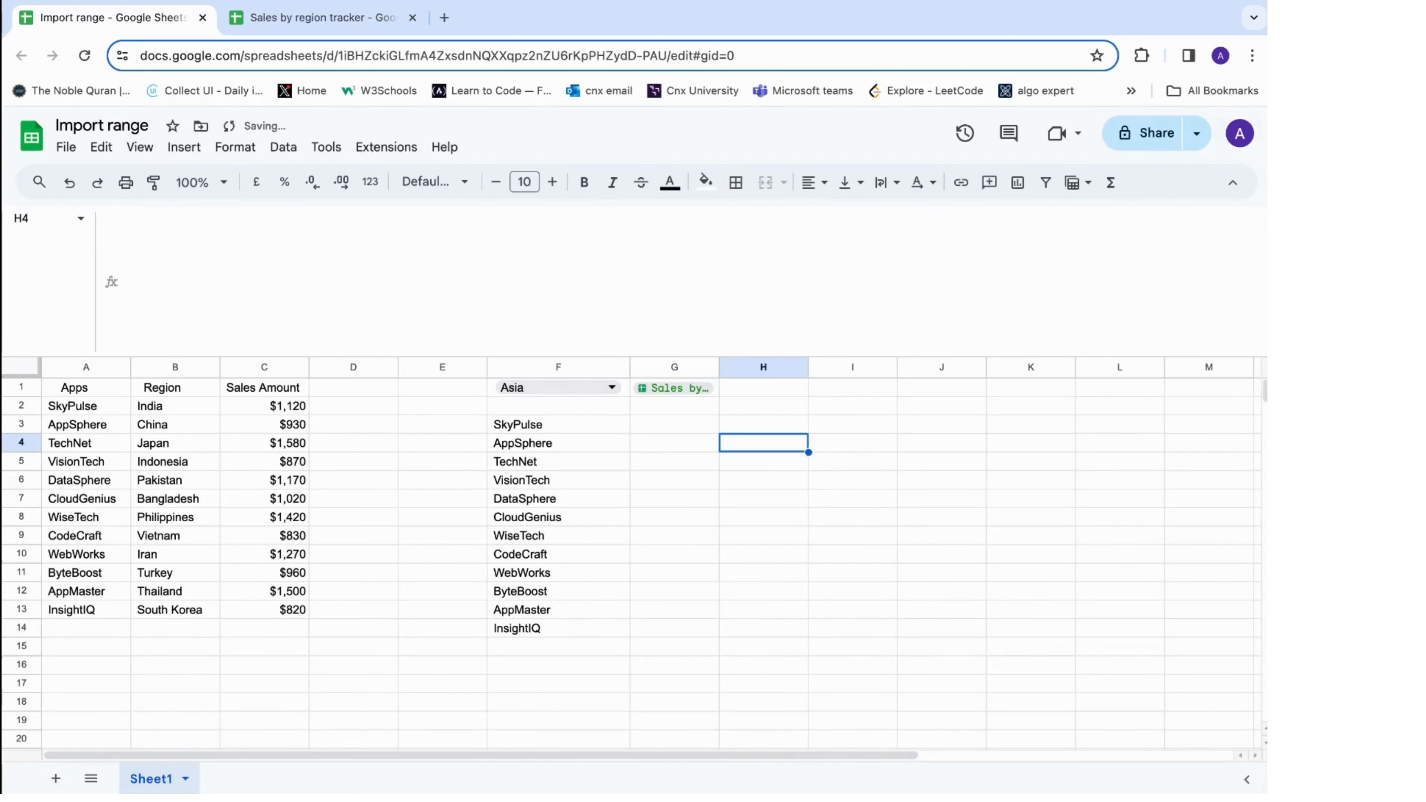
# Append a comma and the cut IMPORTRANGE(G1,F1&"!C2:C") to the end of the F3 formula.
pyautogui.click(527, 429)
pyautogui.click(359, 230)
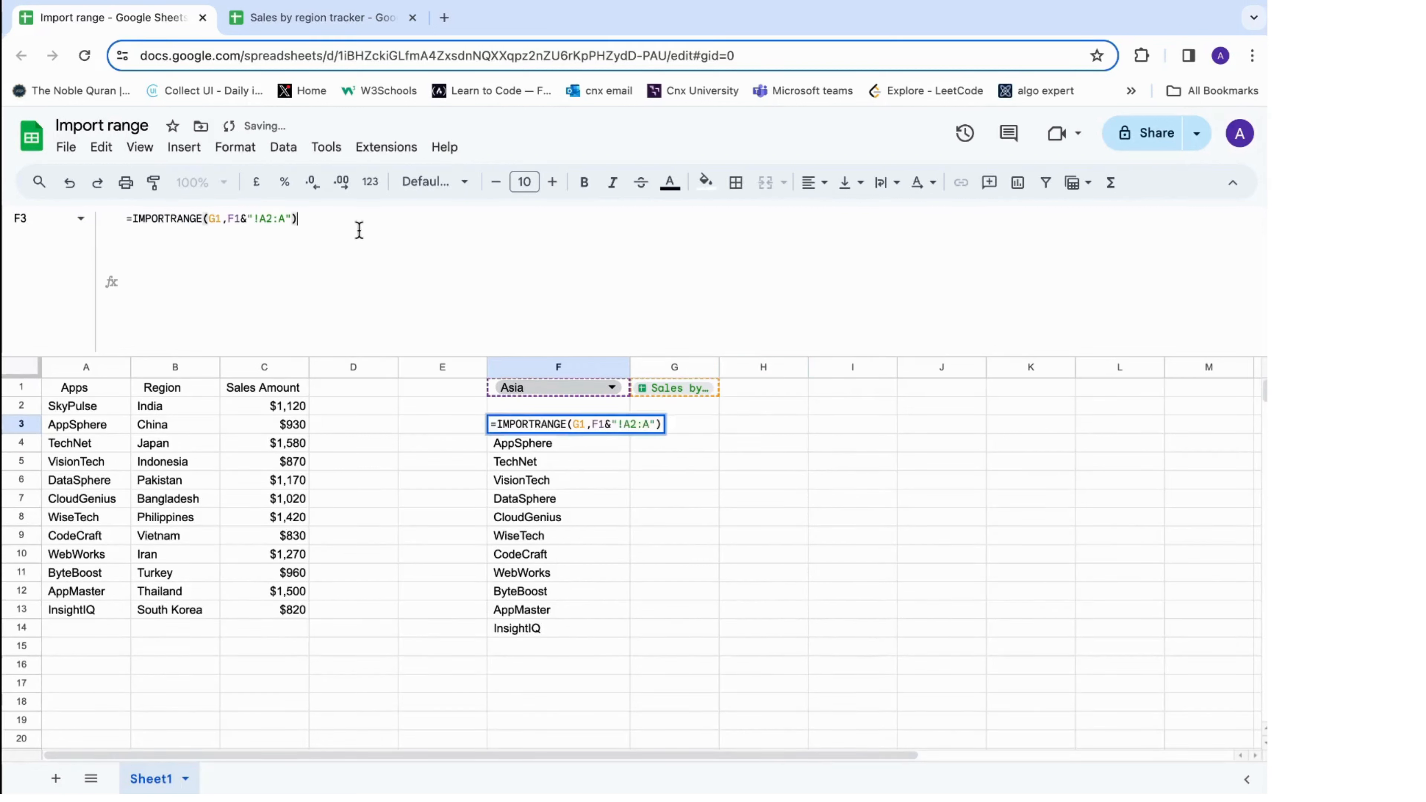
pyautogui.write(';')
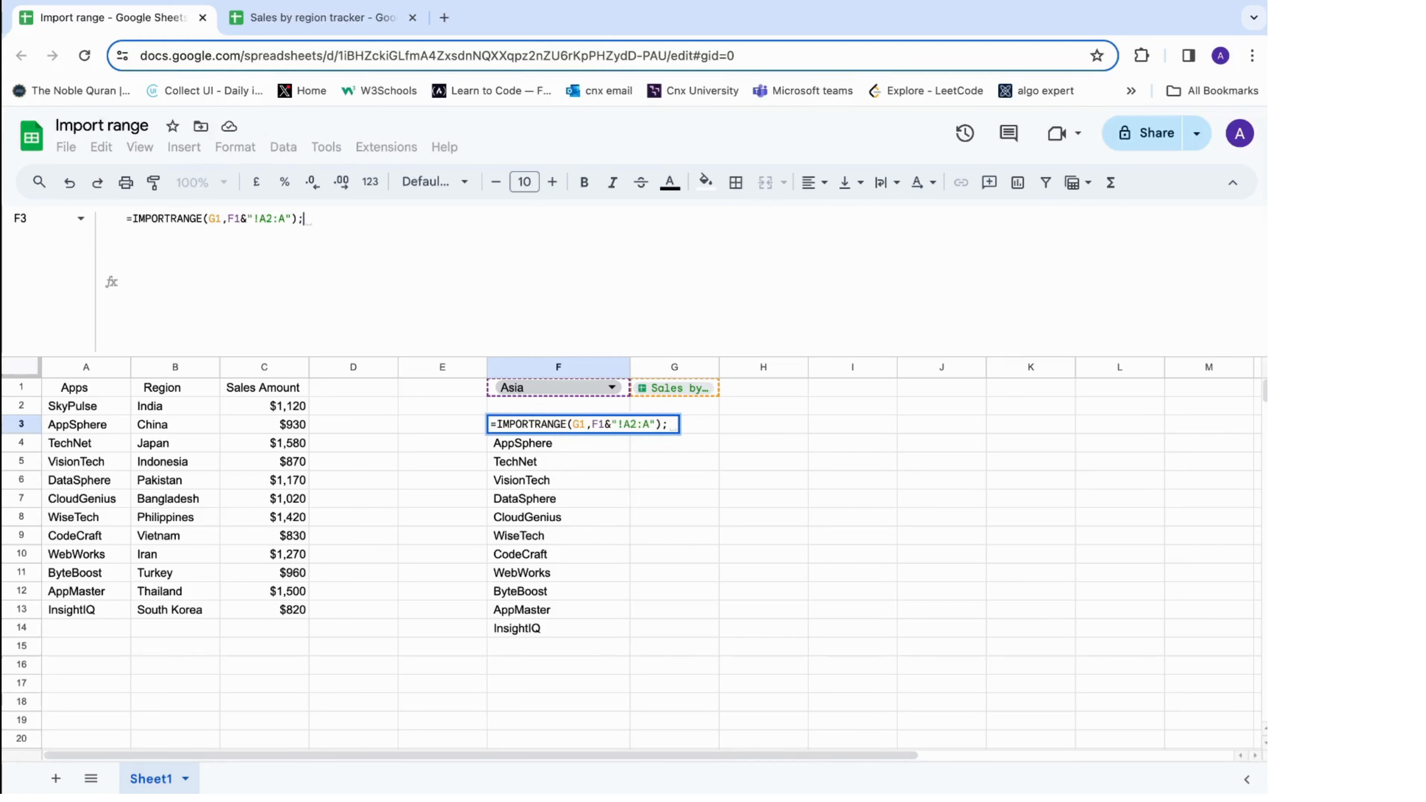
pyautogui.press('BackSpace')
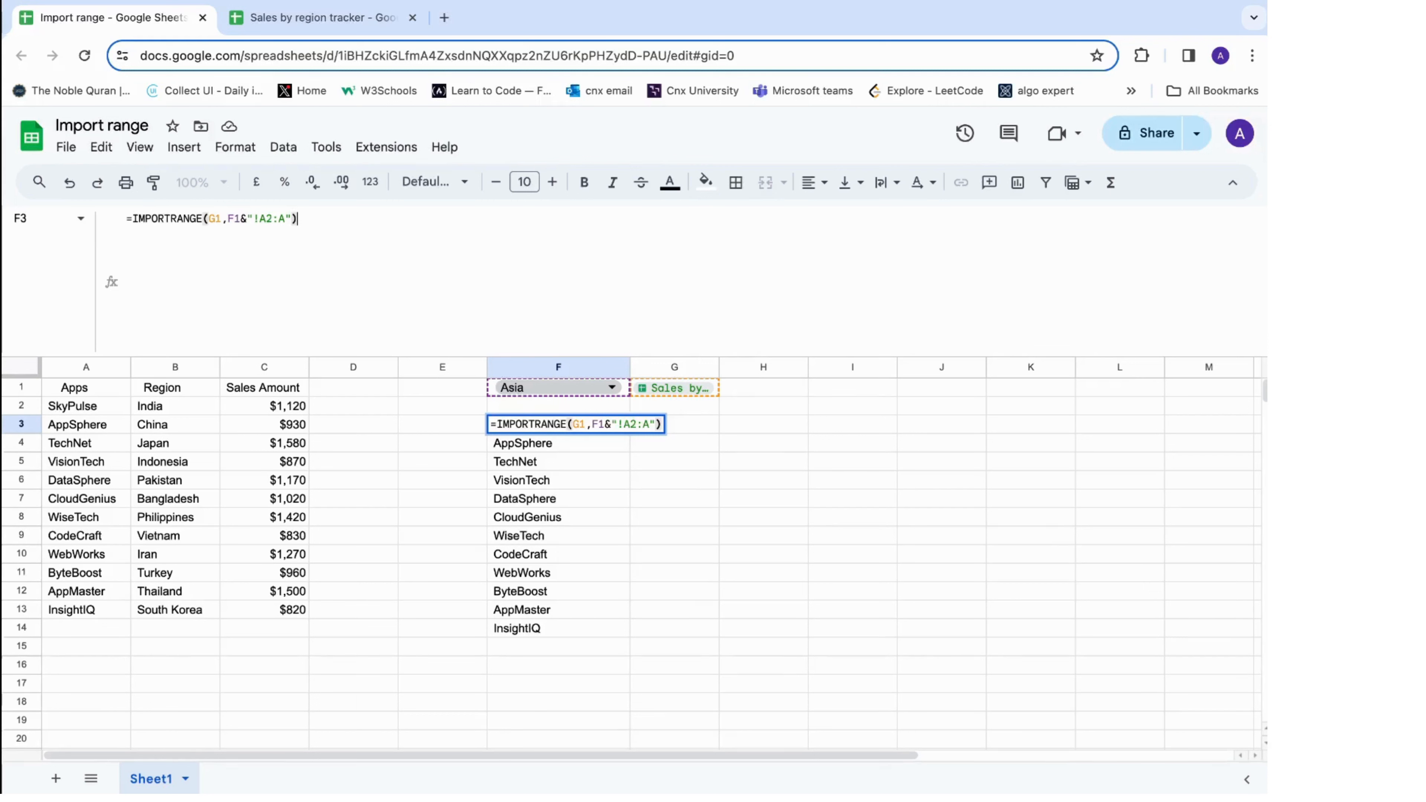
pyautogui.write(',')
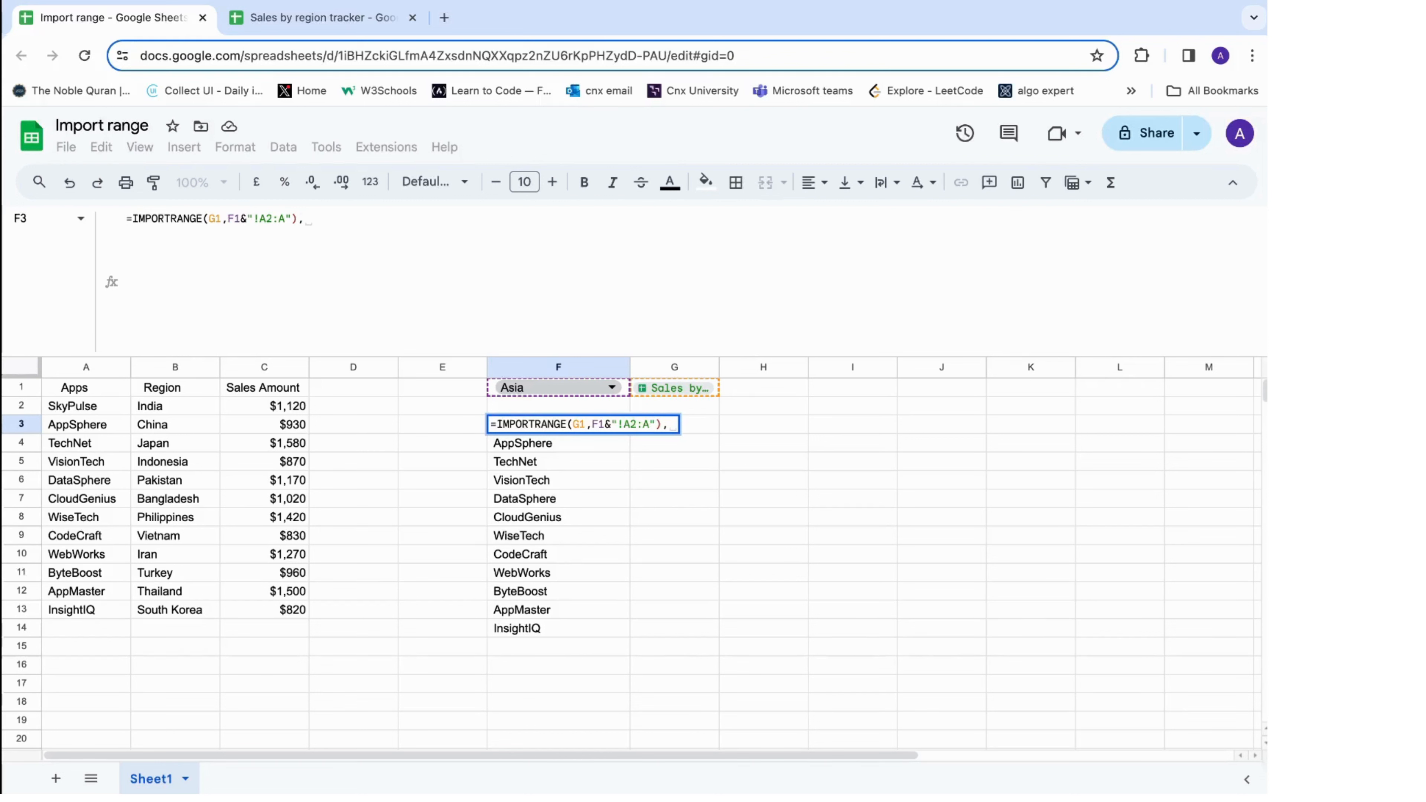
pyautogui.hotkey('ctrl', 'v')
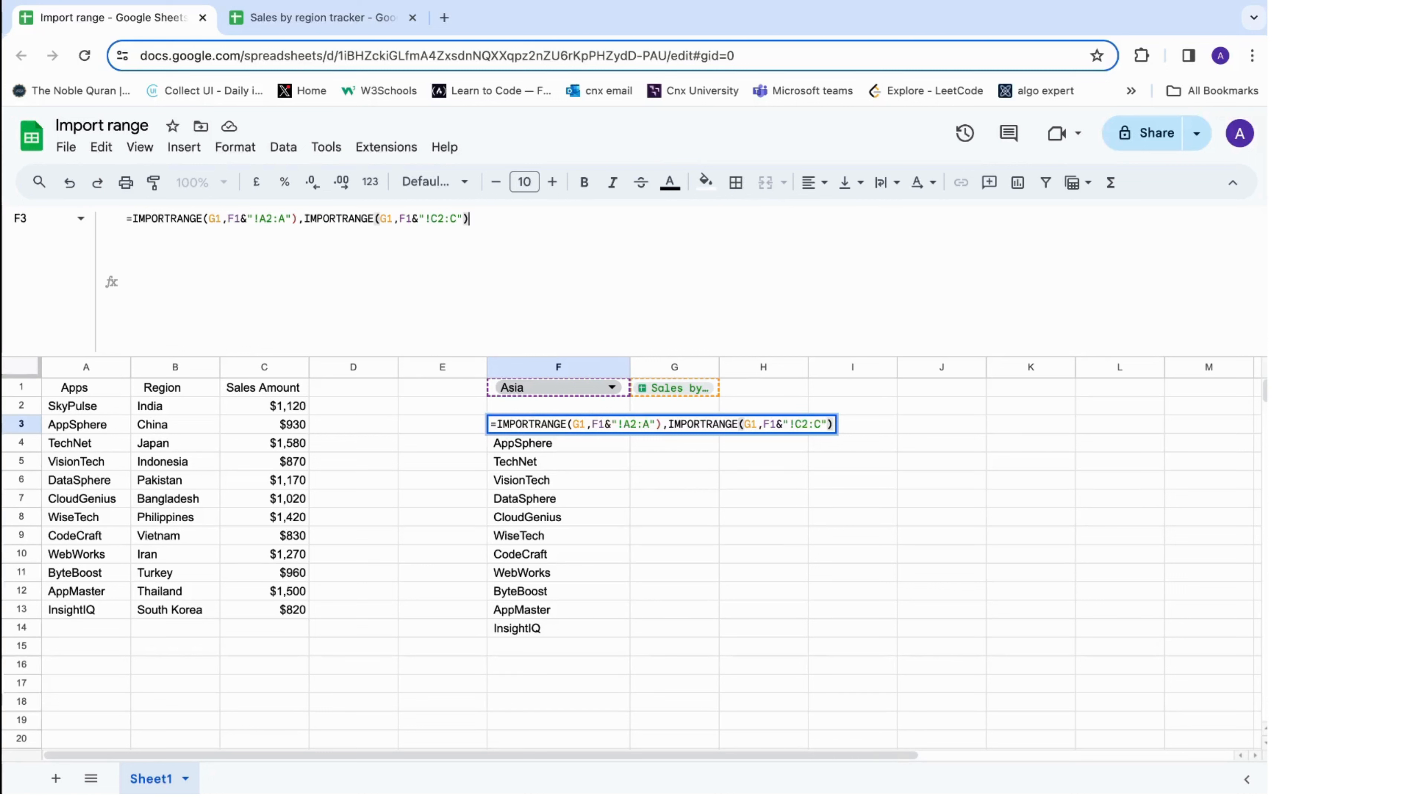
# Enclose both IMPORTRANGE calls in F3 in curly braces as one array formula, enter it and review F3:G14.
pyautogui.write('}')
pyautogui.click(129, 220)
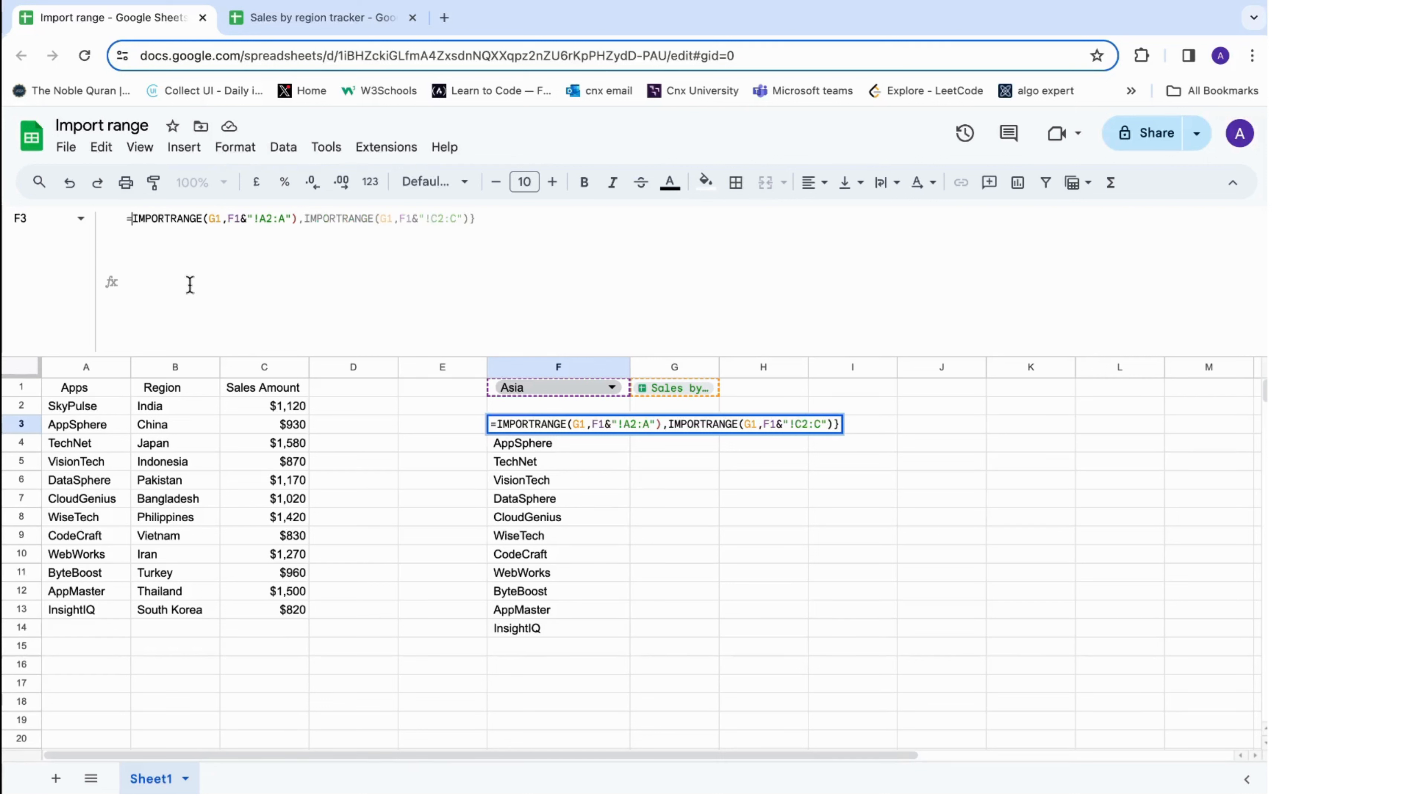
pyautogui.write('{')
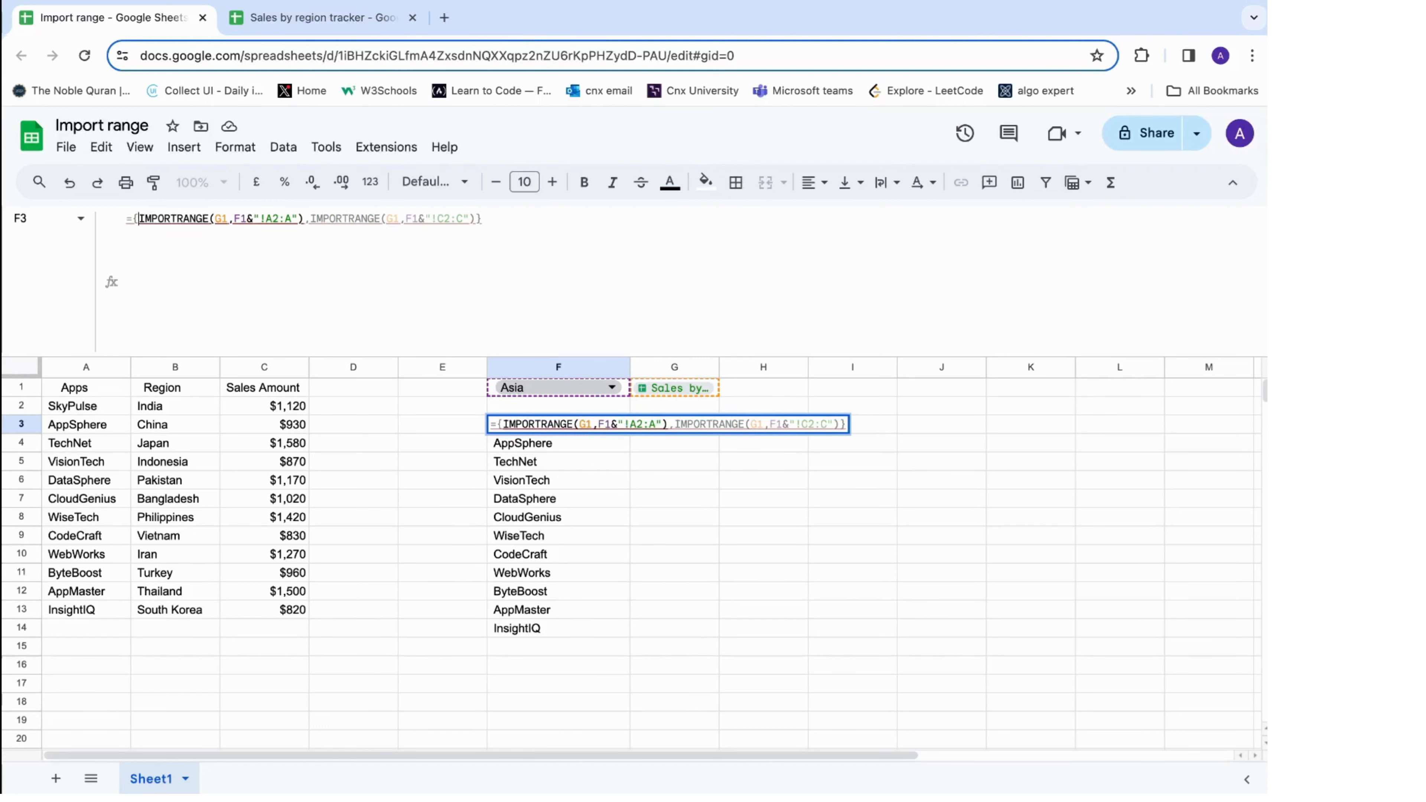
pyautogui.press('Return')
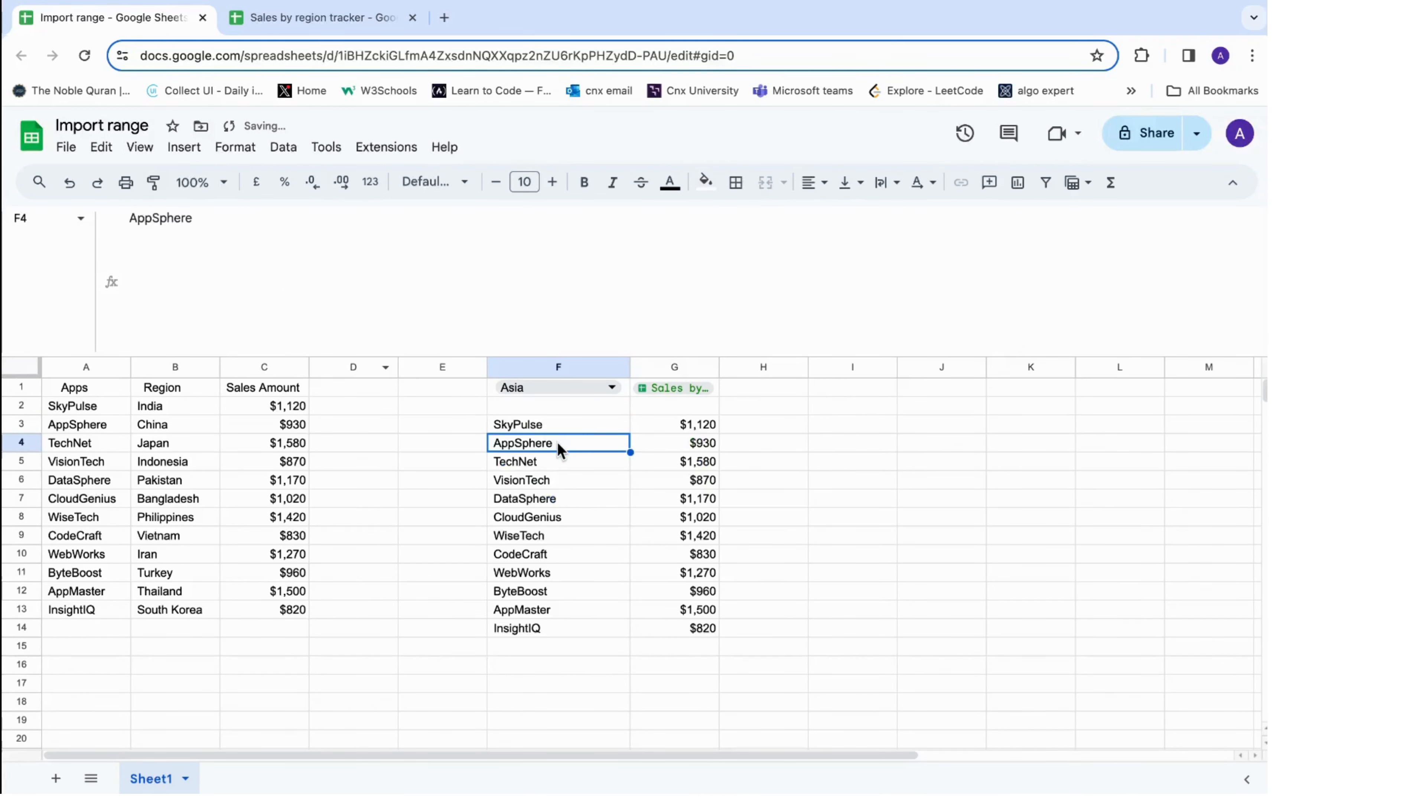
pyautogui.moveTo(544, 421); pyautogui.dragTo(680, 632)
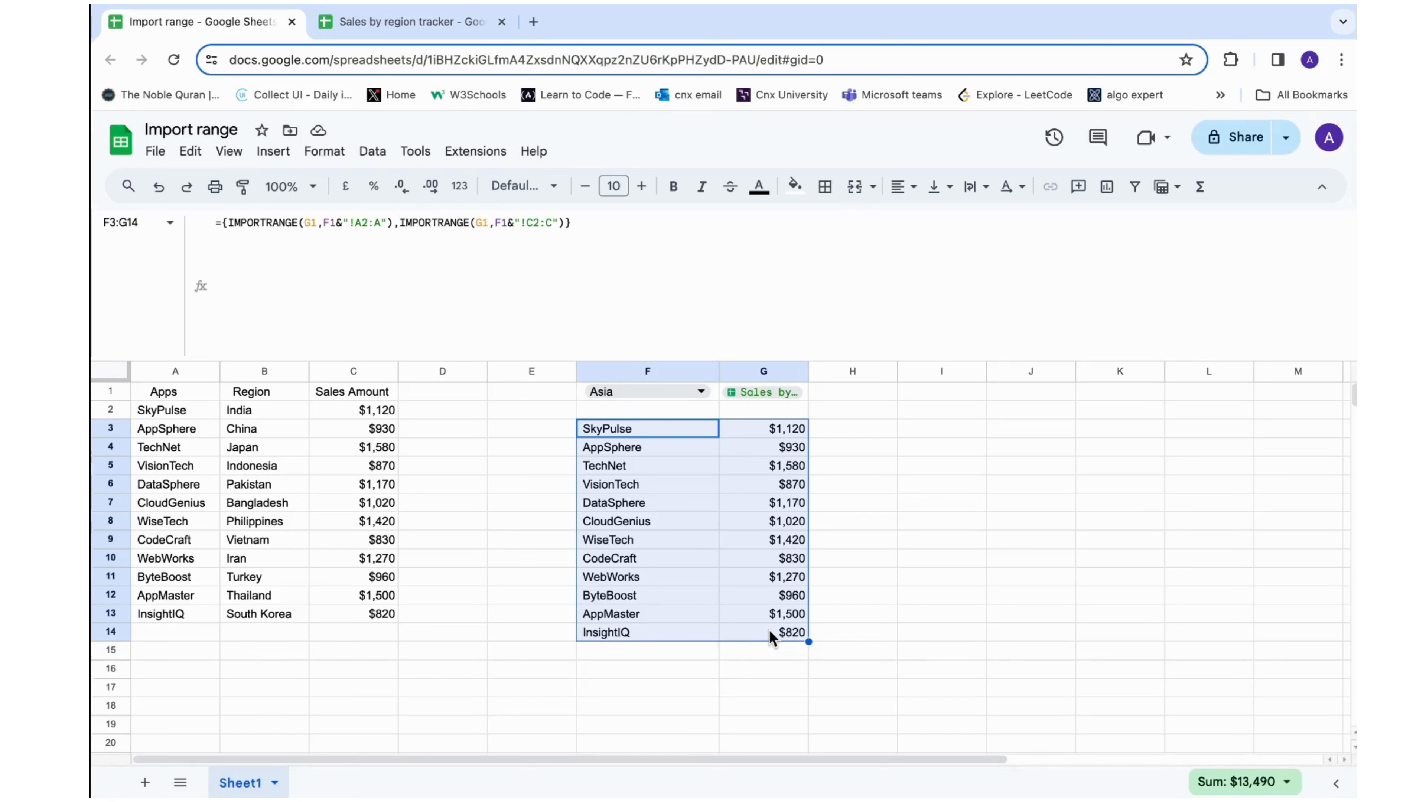
pyautogui.click(694, 436)
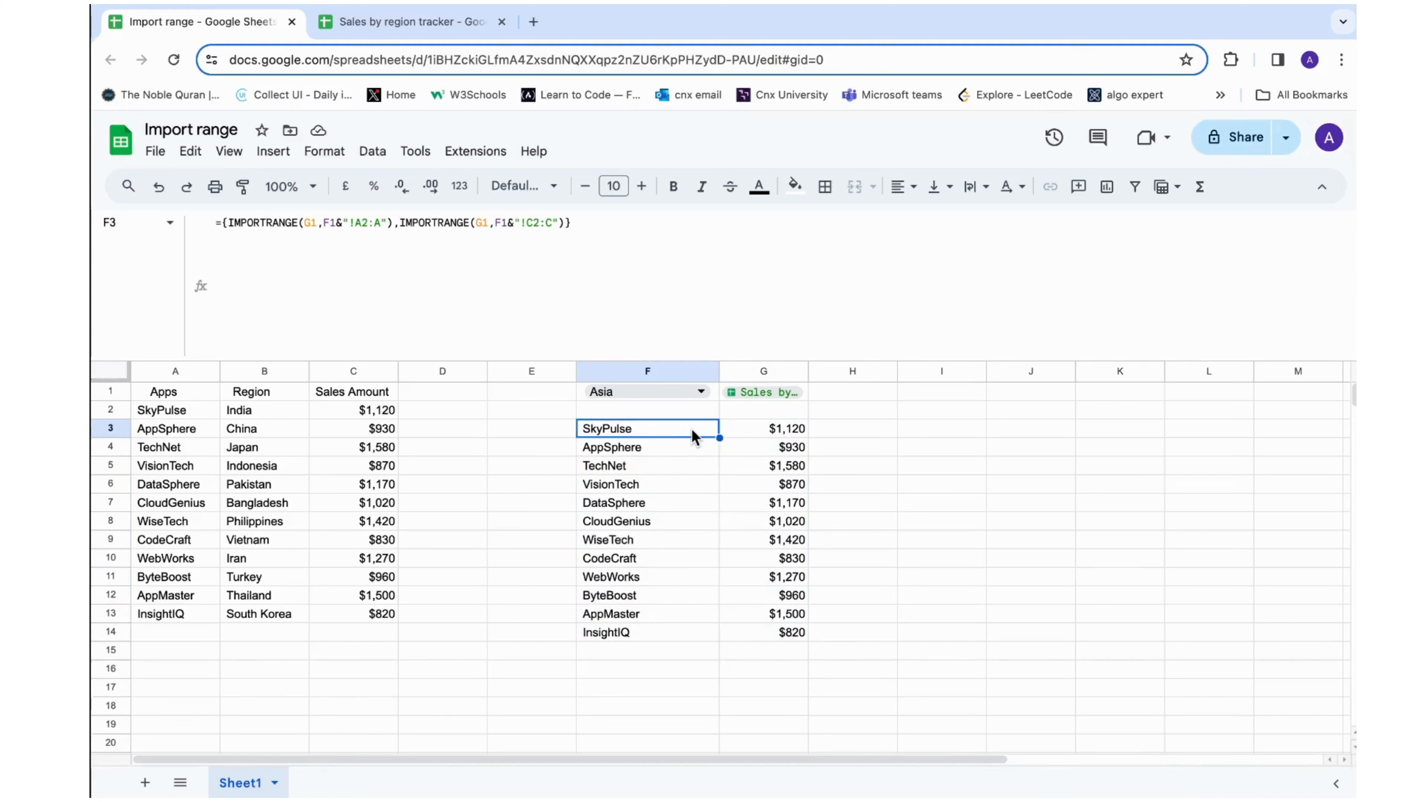